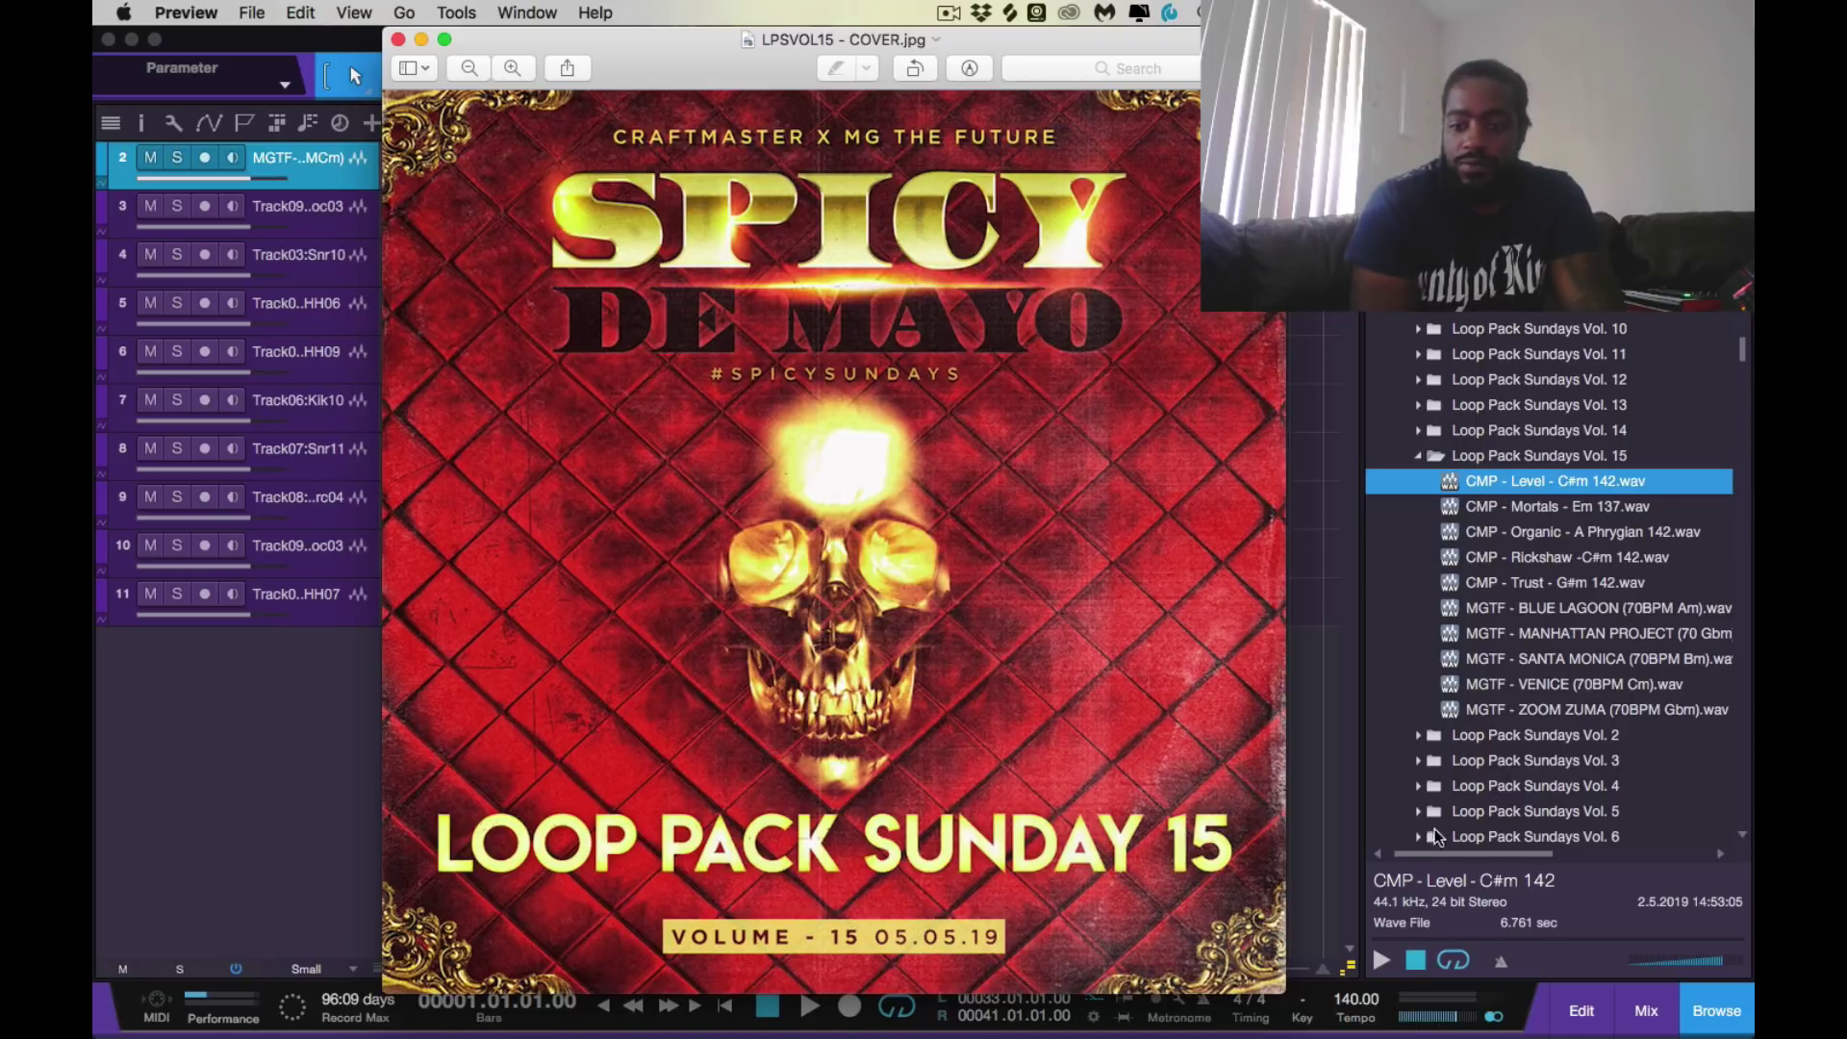
Audition the five CMP loops in the Loop Pack Sundays Vol. 15 folder, from Level to Trust, and stop the preview
{"action": "left_click", "coordinate": [1379, 962]}
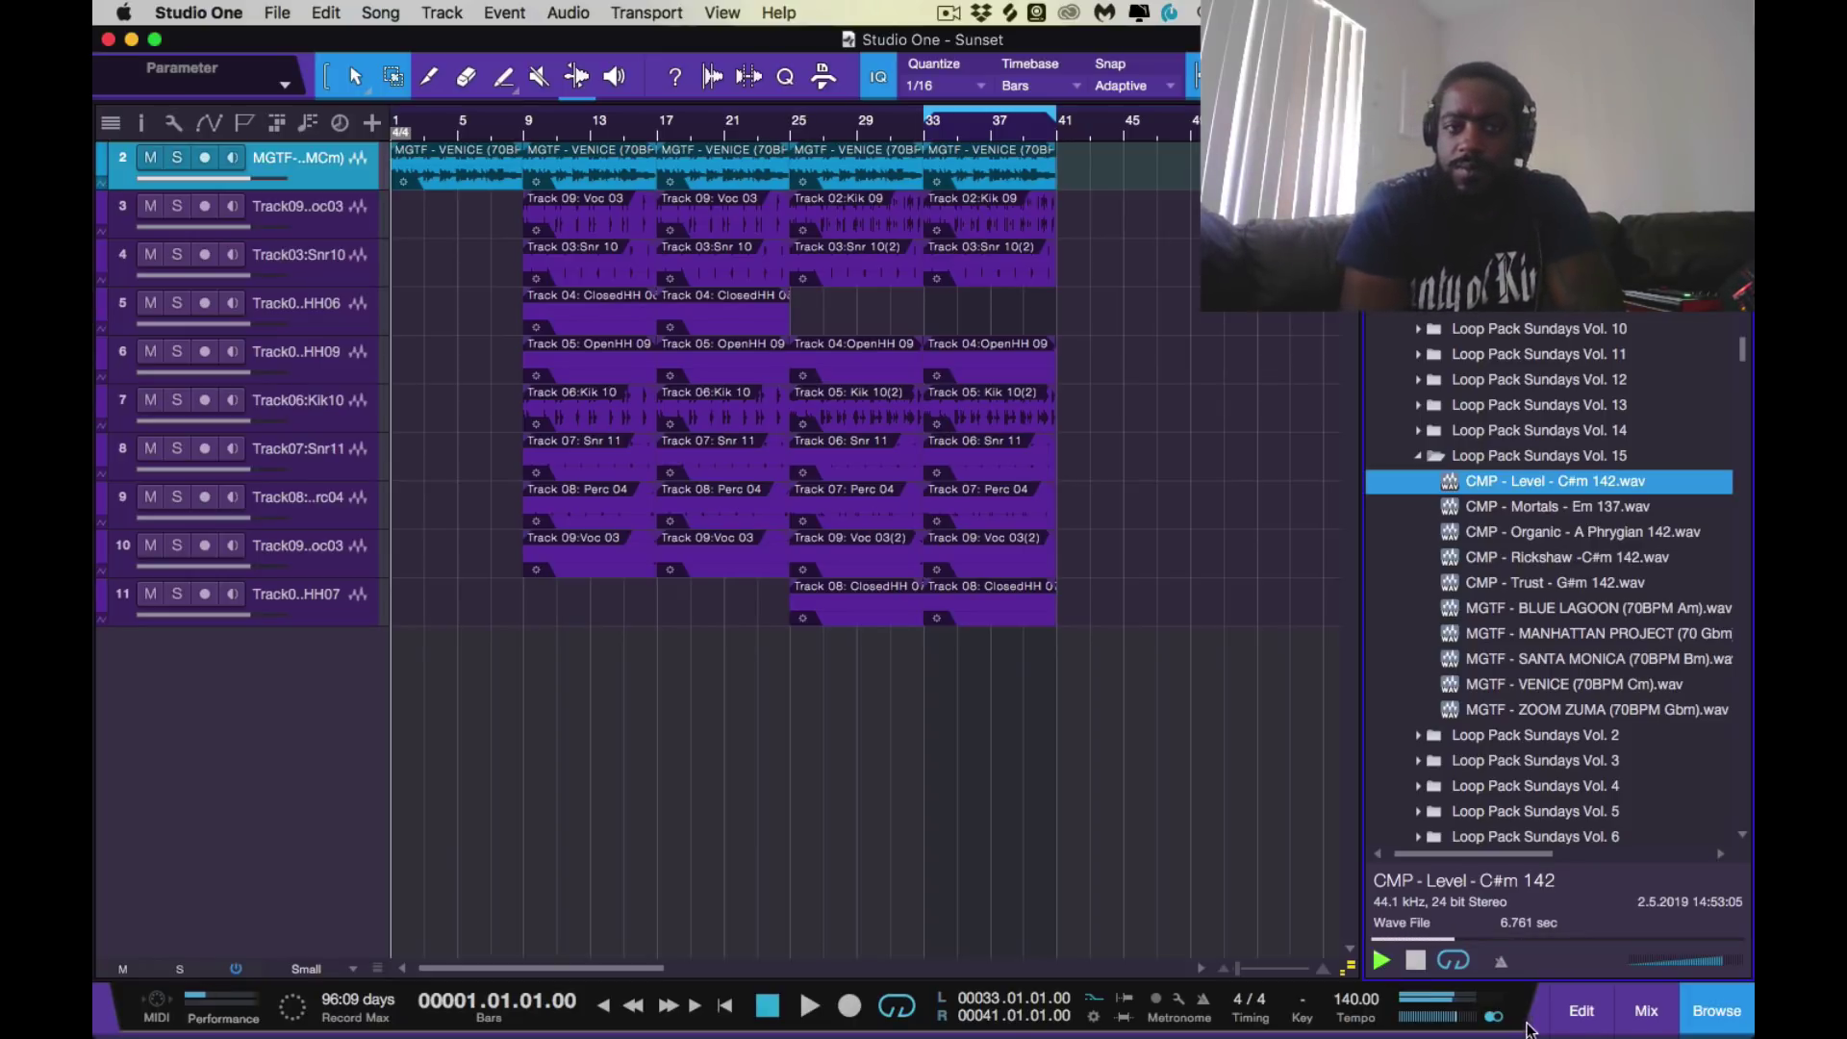
{"action": "left_click", "coordinate": [1452, 508]}
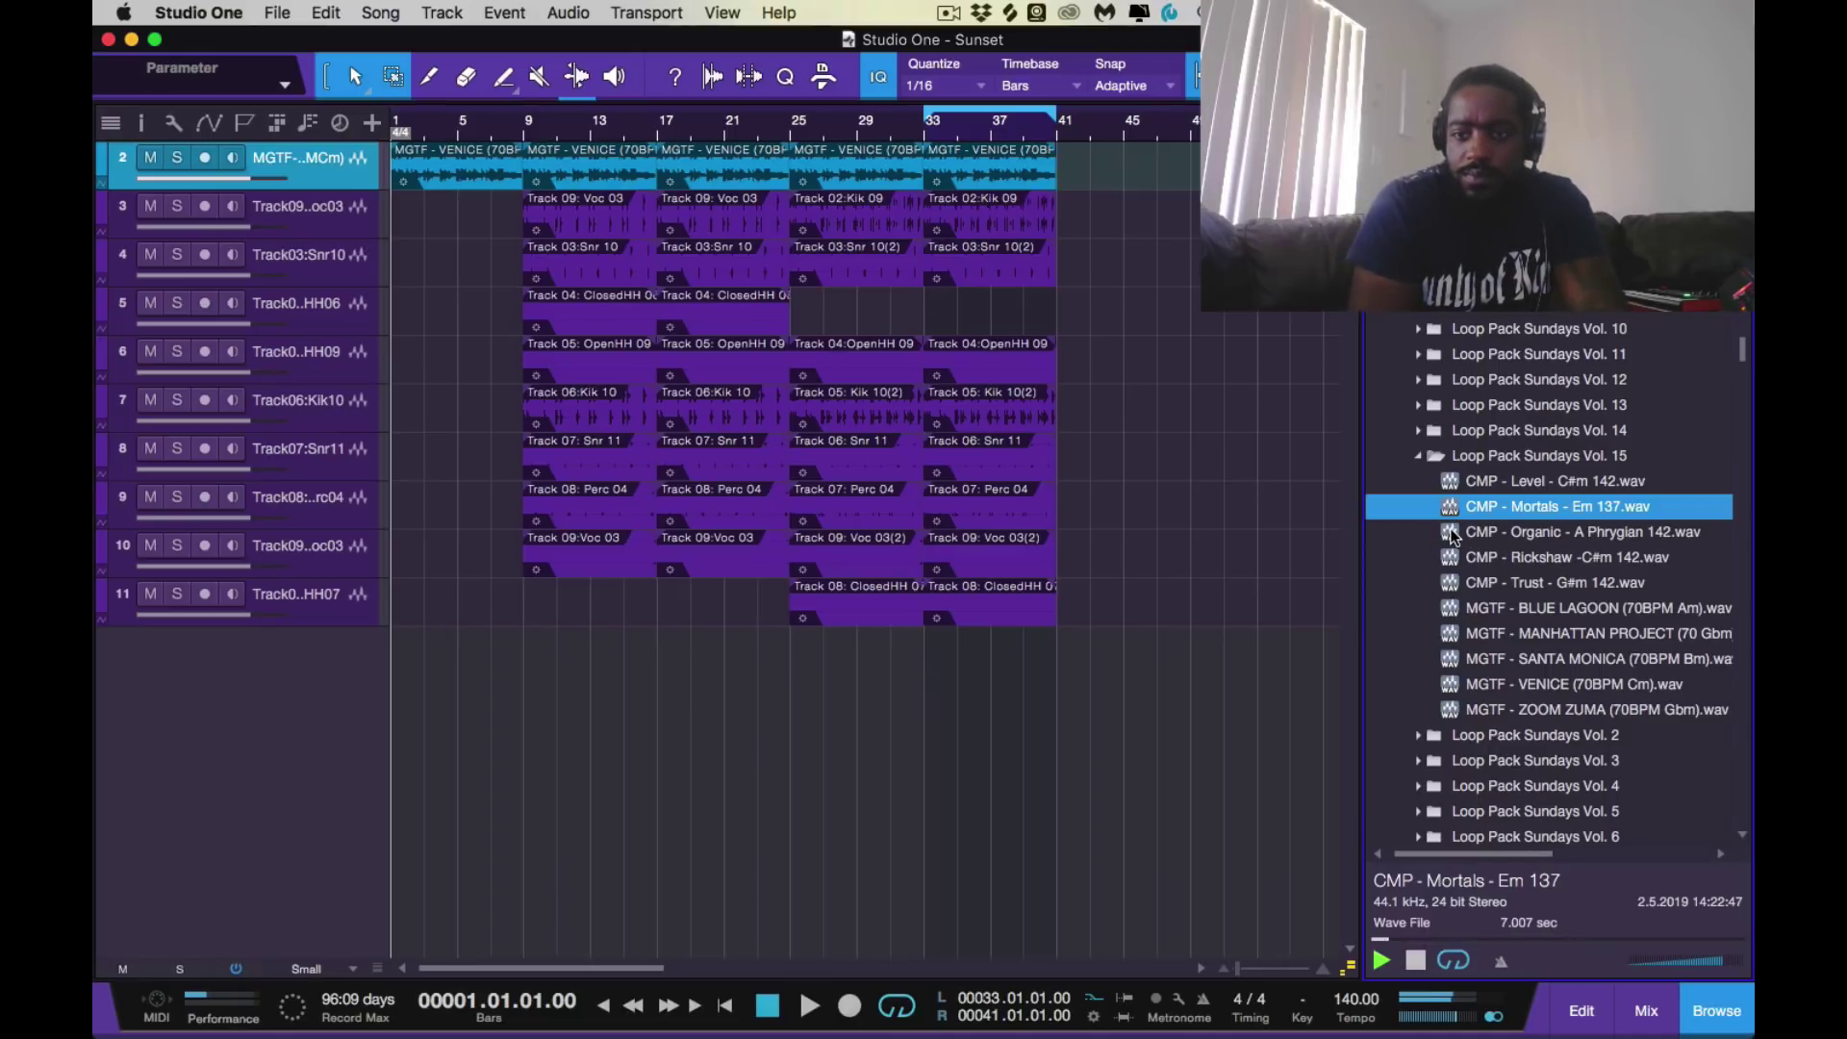
{"action": "left_click", "coordinate": [1451, 534]}
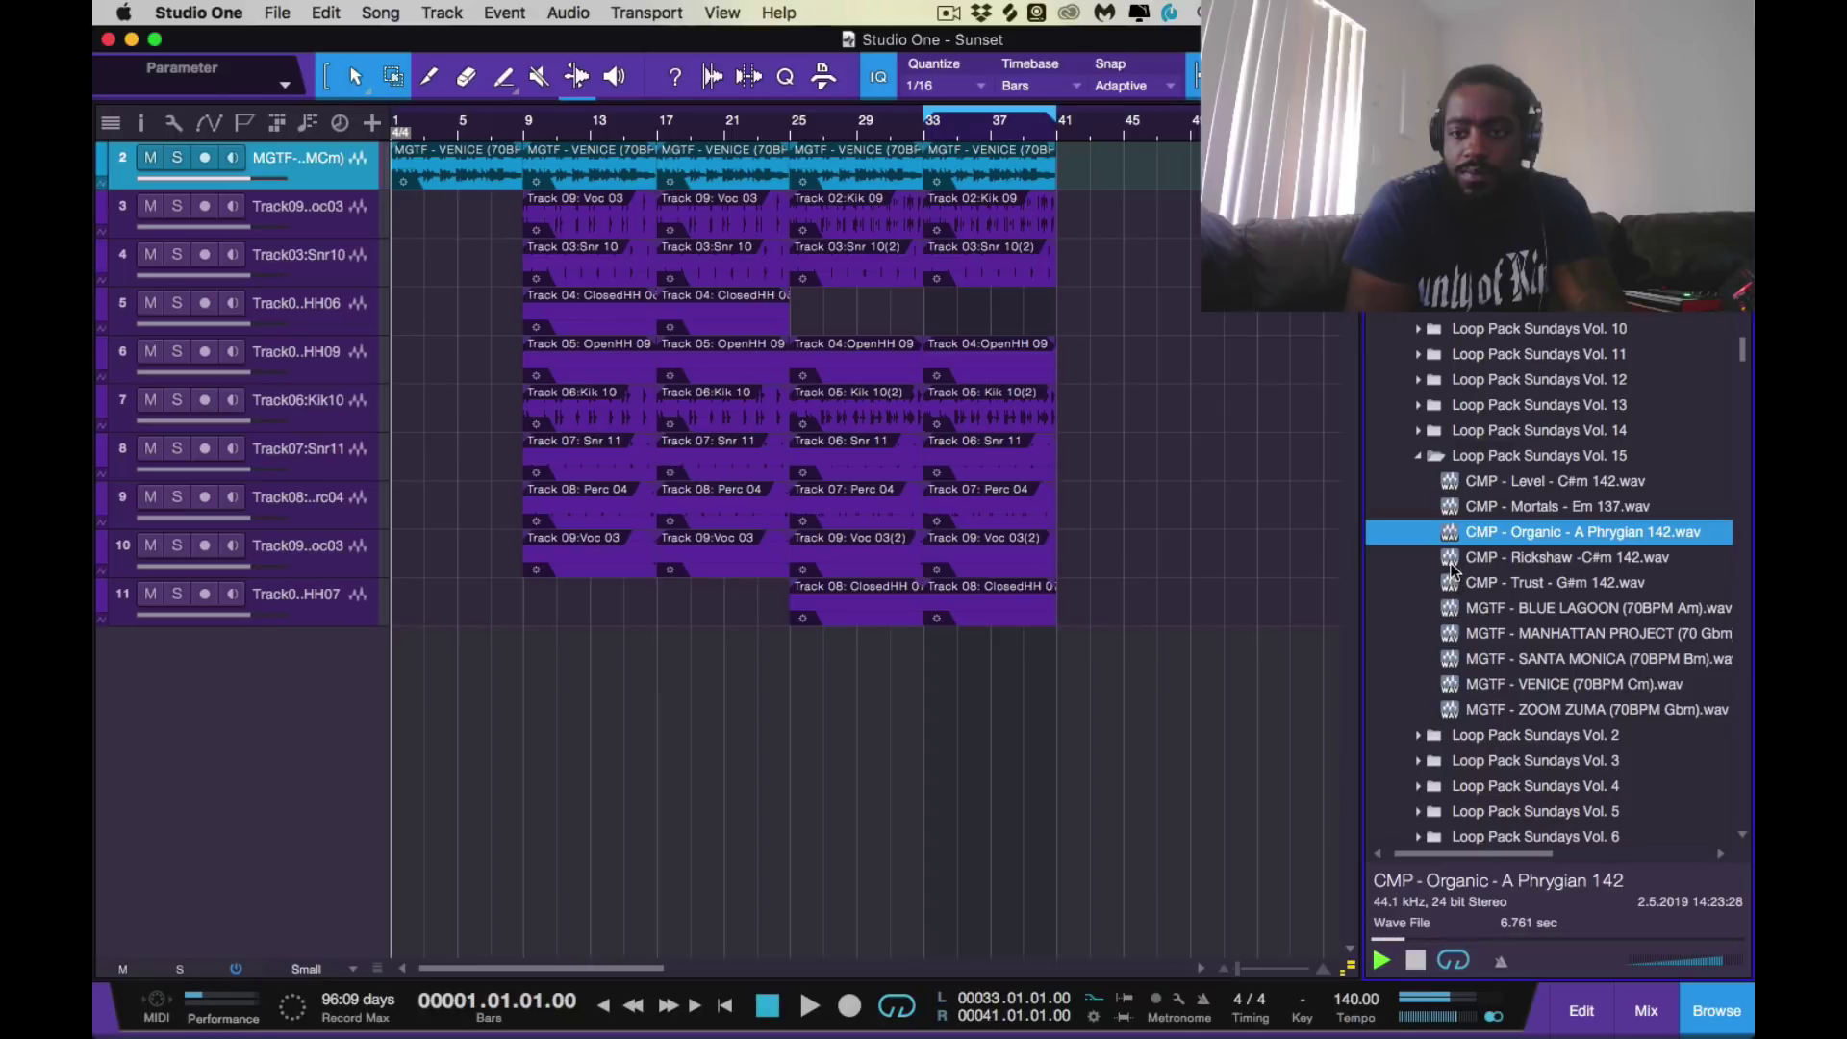
{"action": "left_click", "coordinate": [1452, 558]}
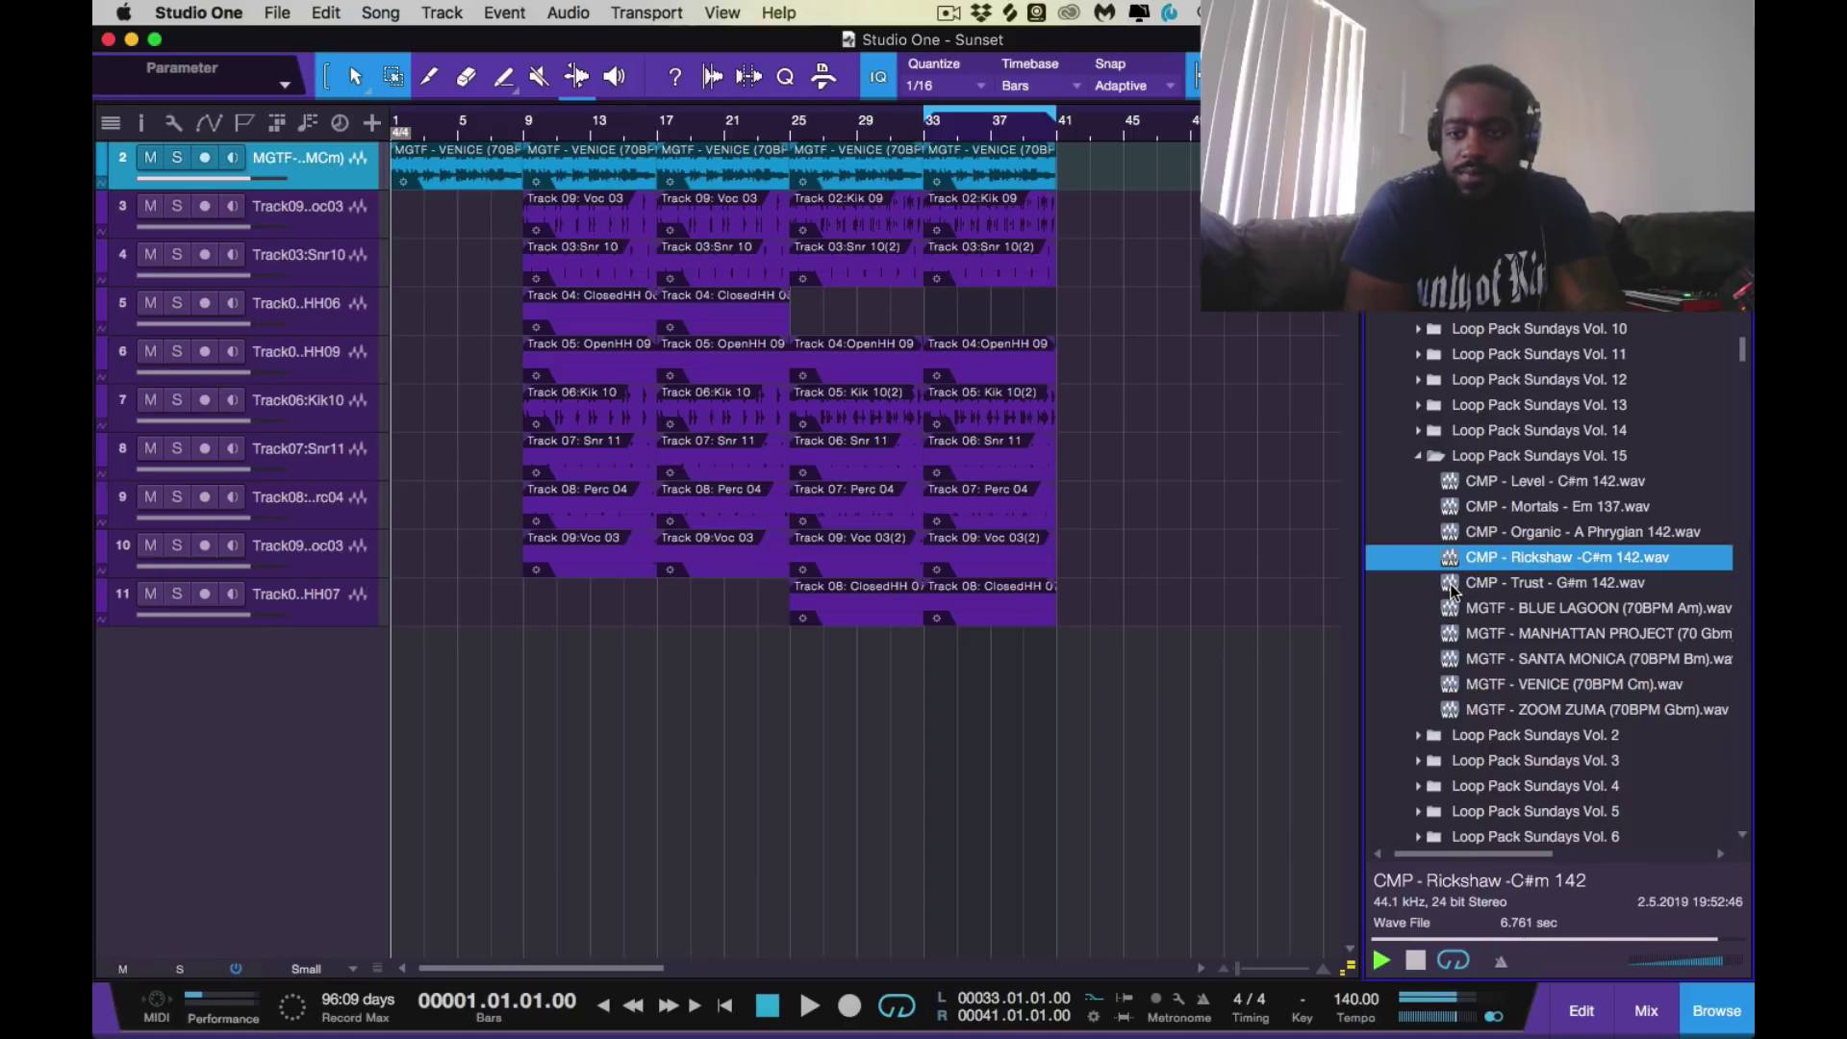
{"action": "left_click", "coordinate": [1452, 587]}
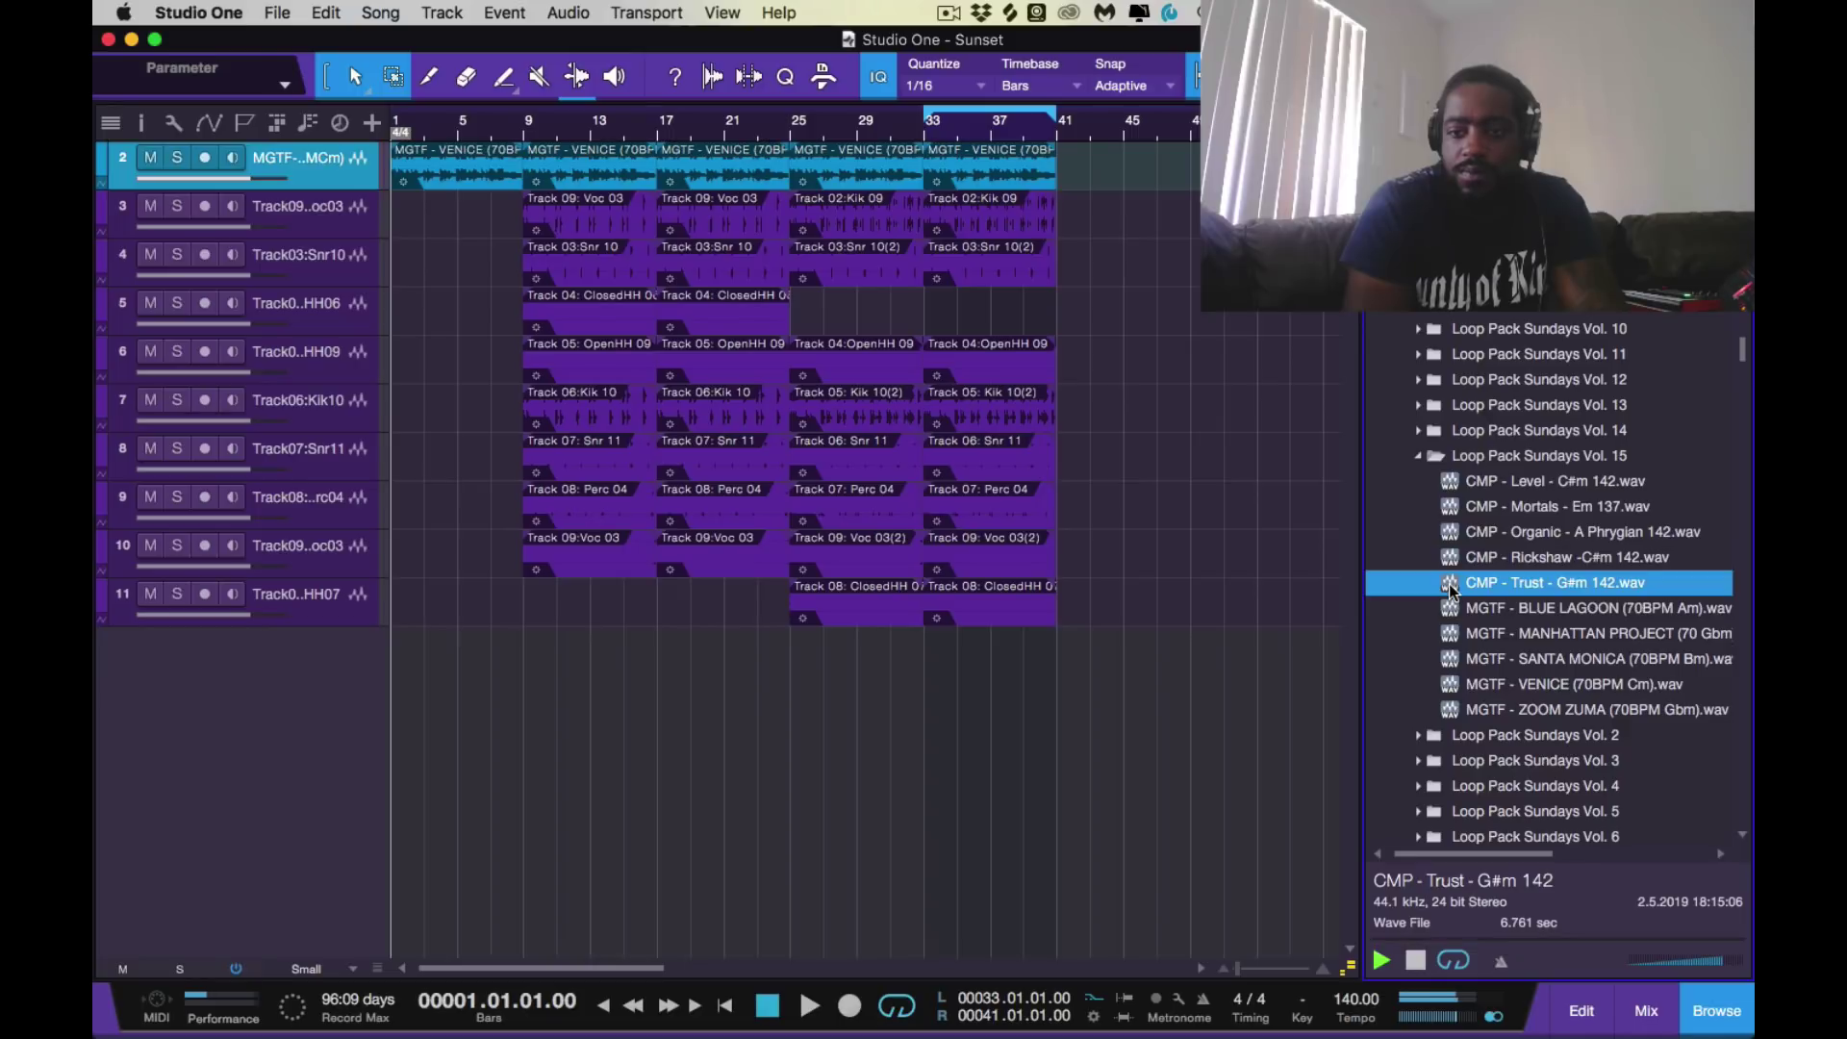
{"action": "left_click", "coordinate": [1417, 966]}
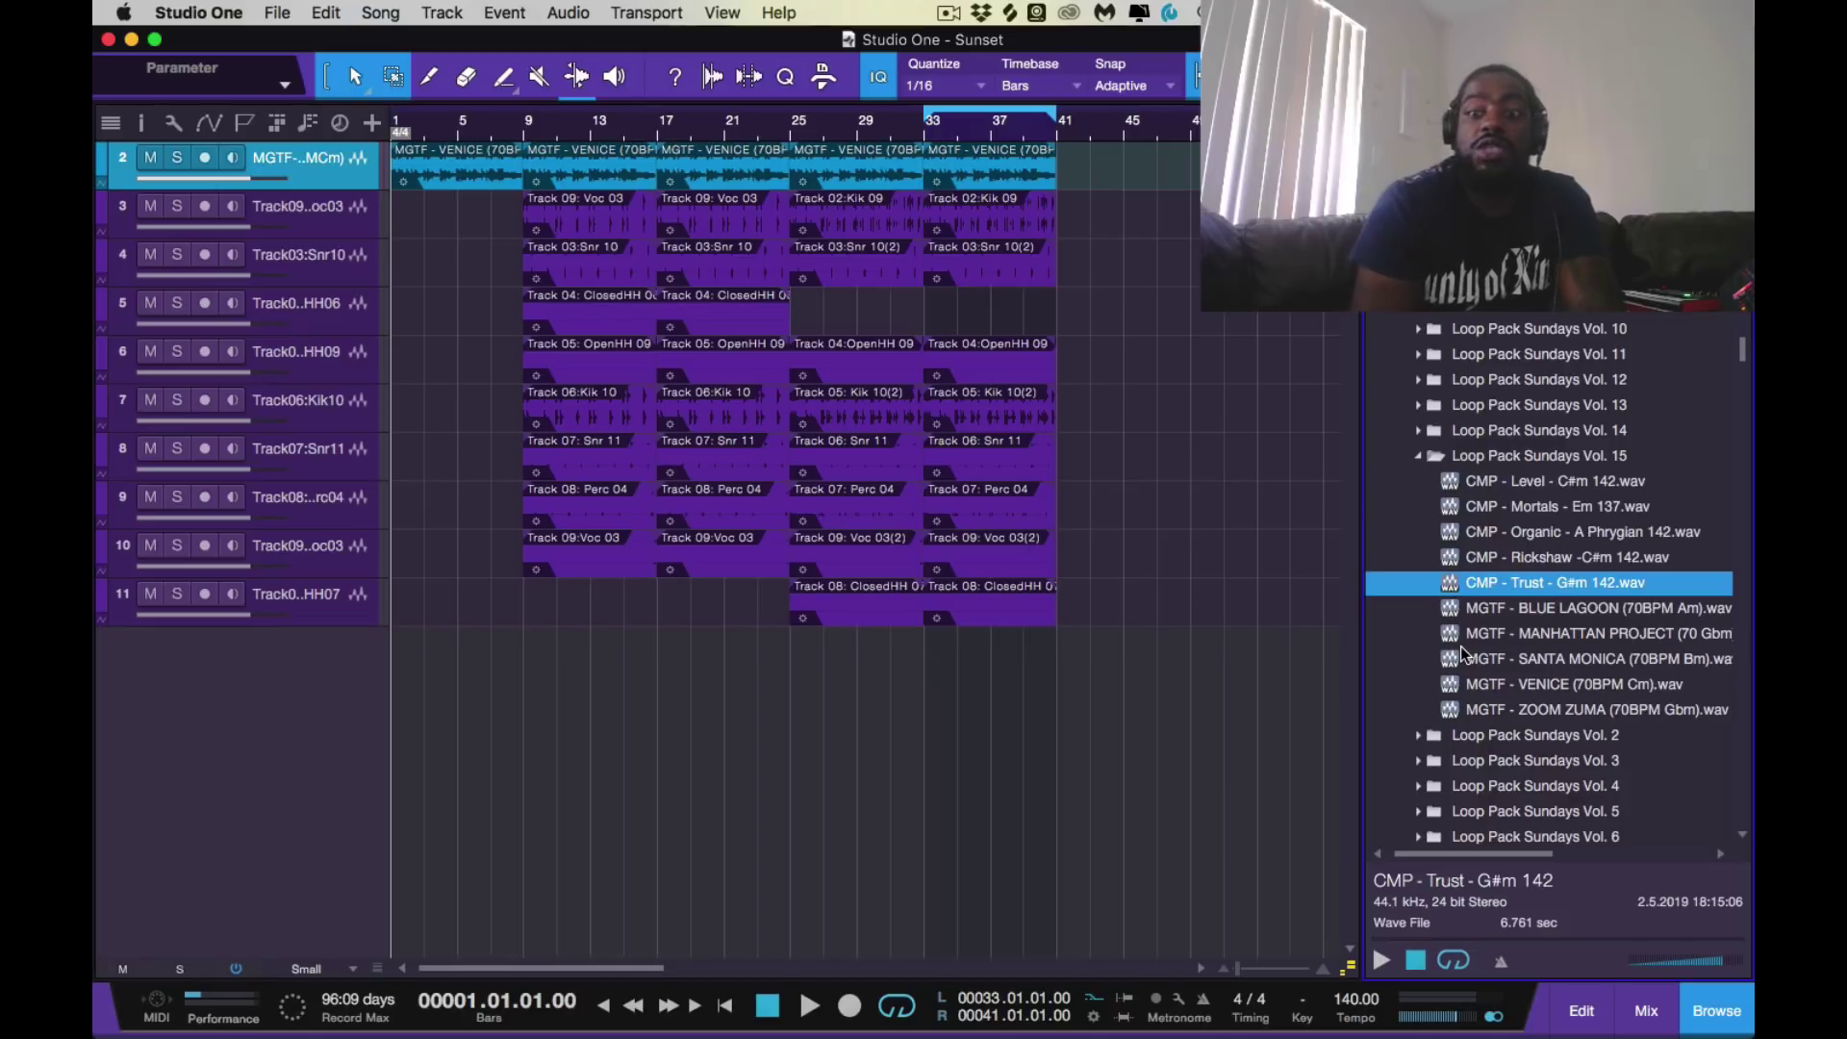
Audition the five MGTF loops in the Loop Pack Sundays Vol. 15 folder, from BLUE LAGOON to ZOOM ZUMA, and stop the preview
{"action": "left_click", "coordinate": [1445, 606]}
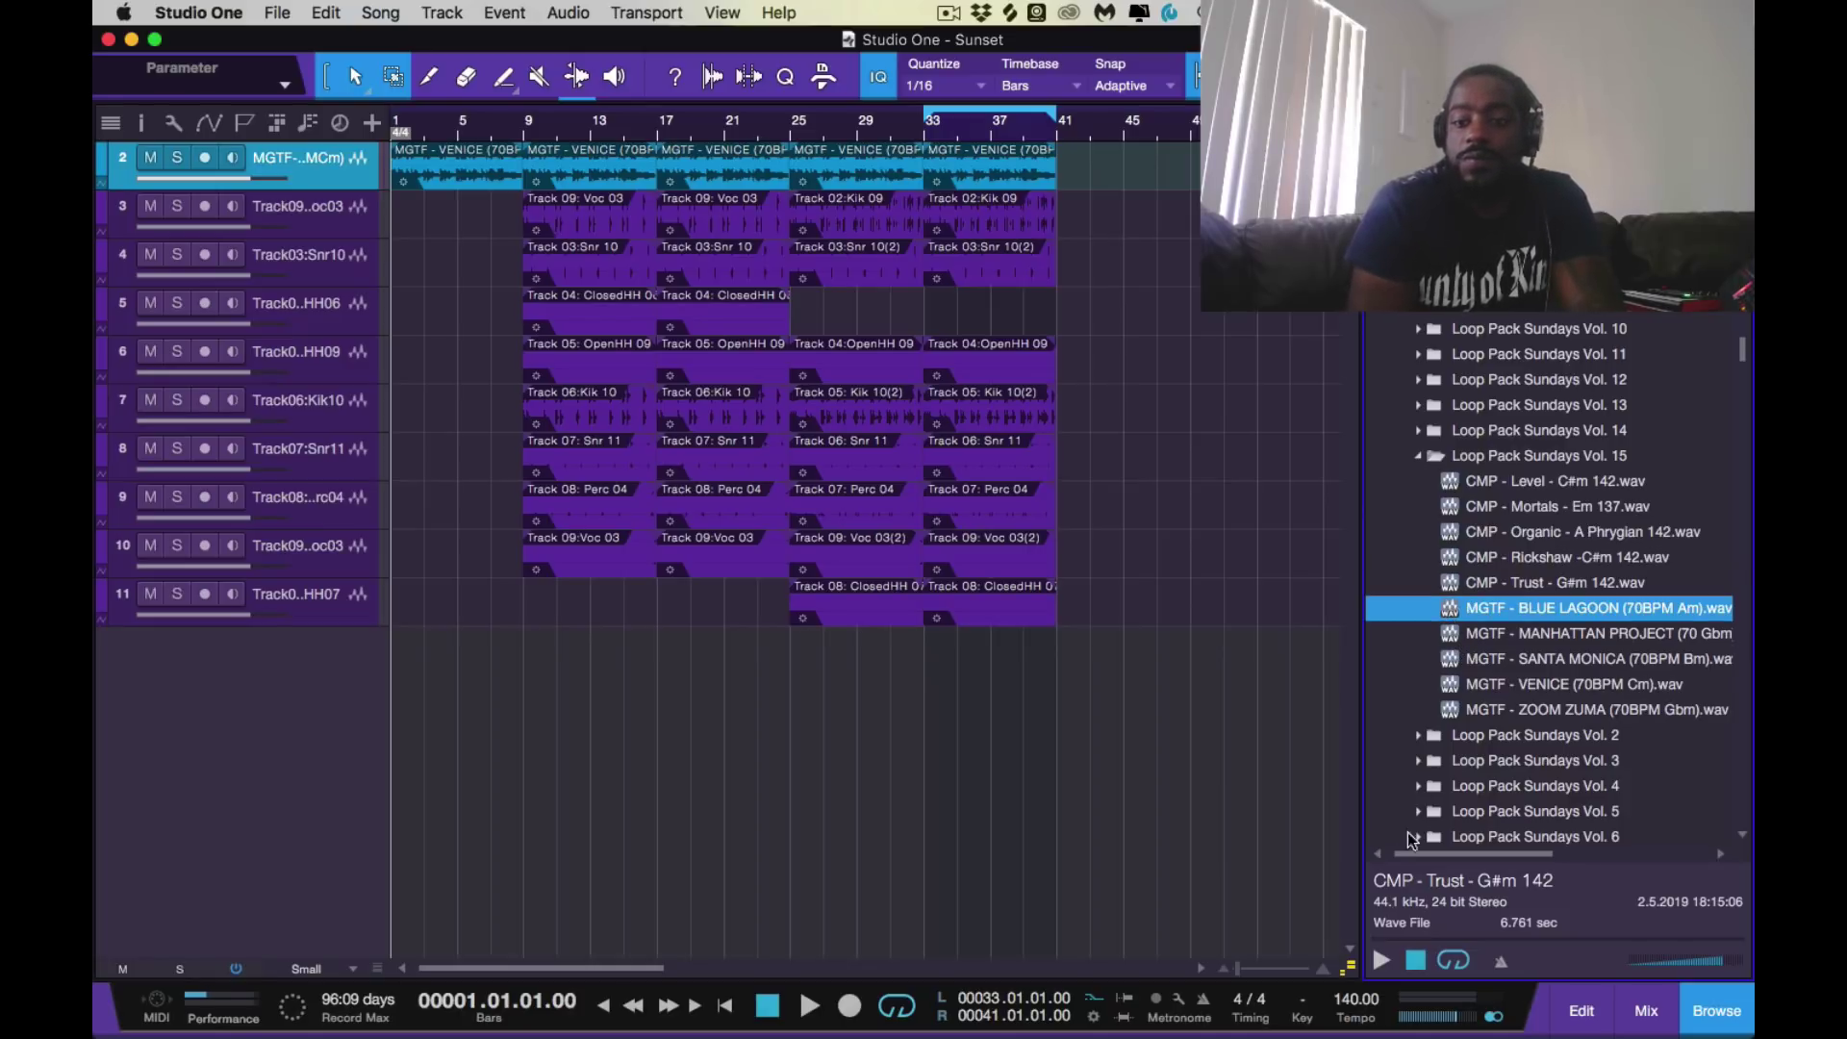
{"action": "left_click", "coordinate": [1381, 960]}
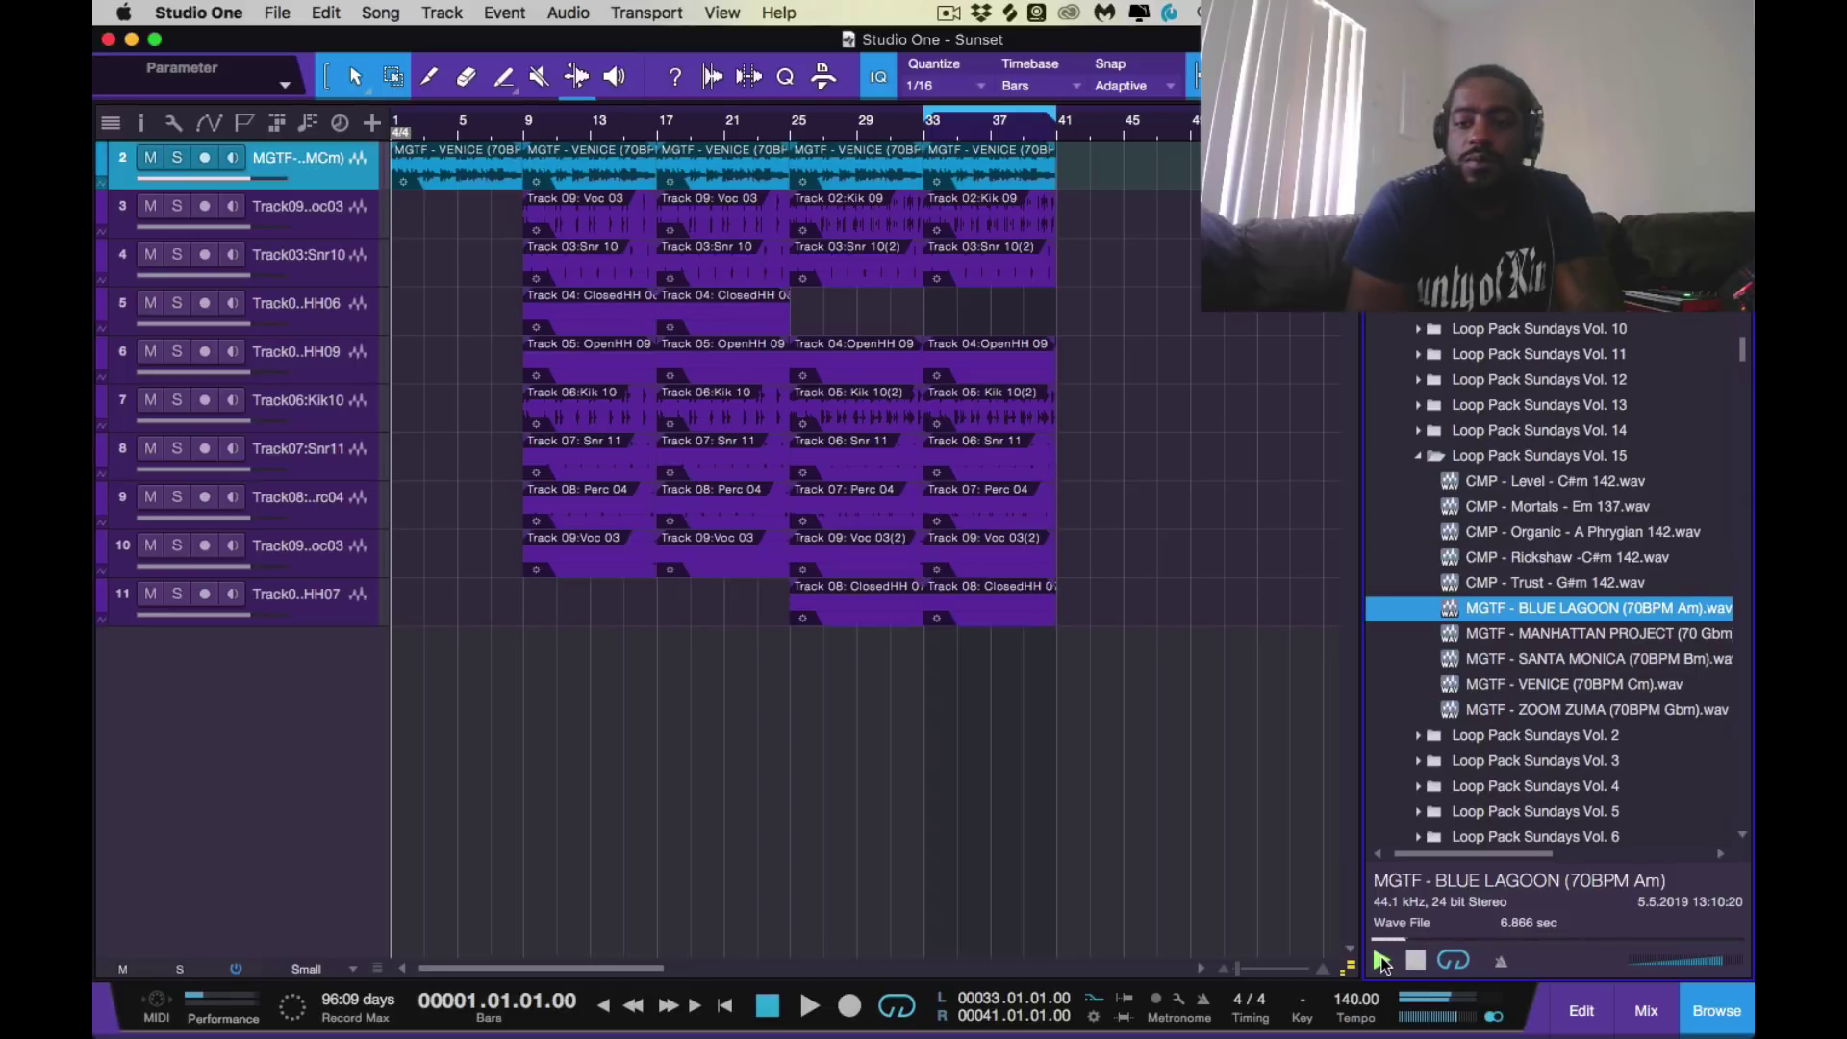
{"action": "left_click", "coordinate": [1451, 634]}
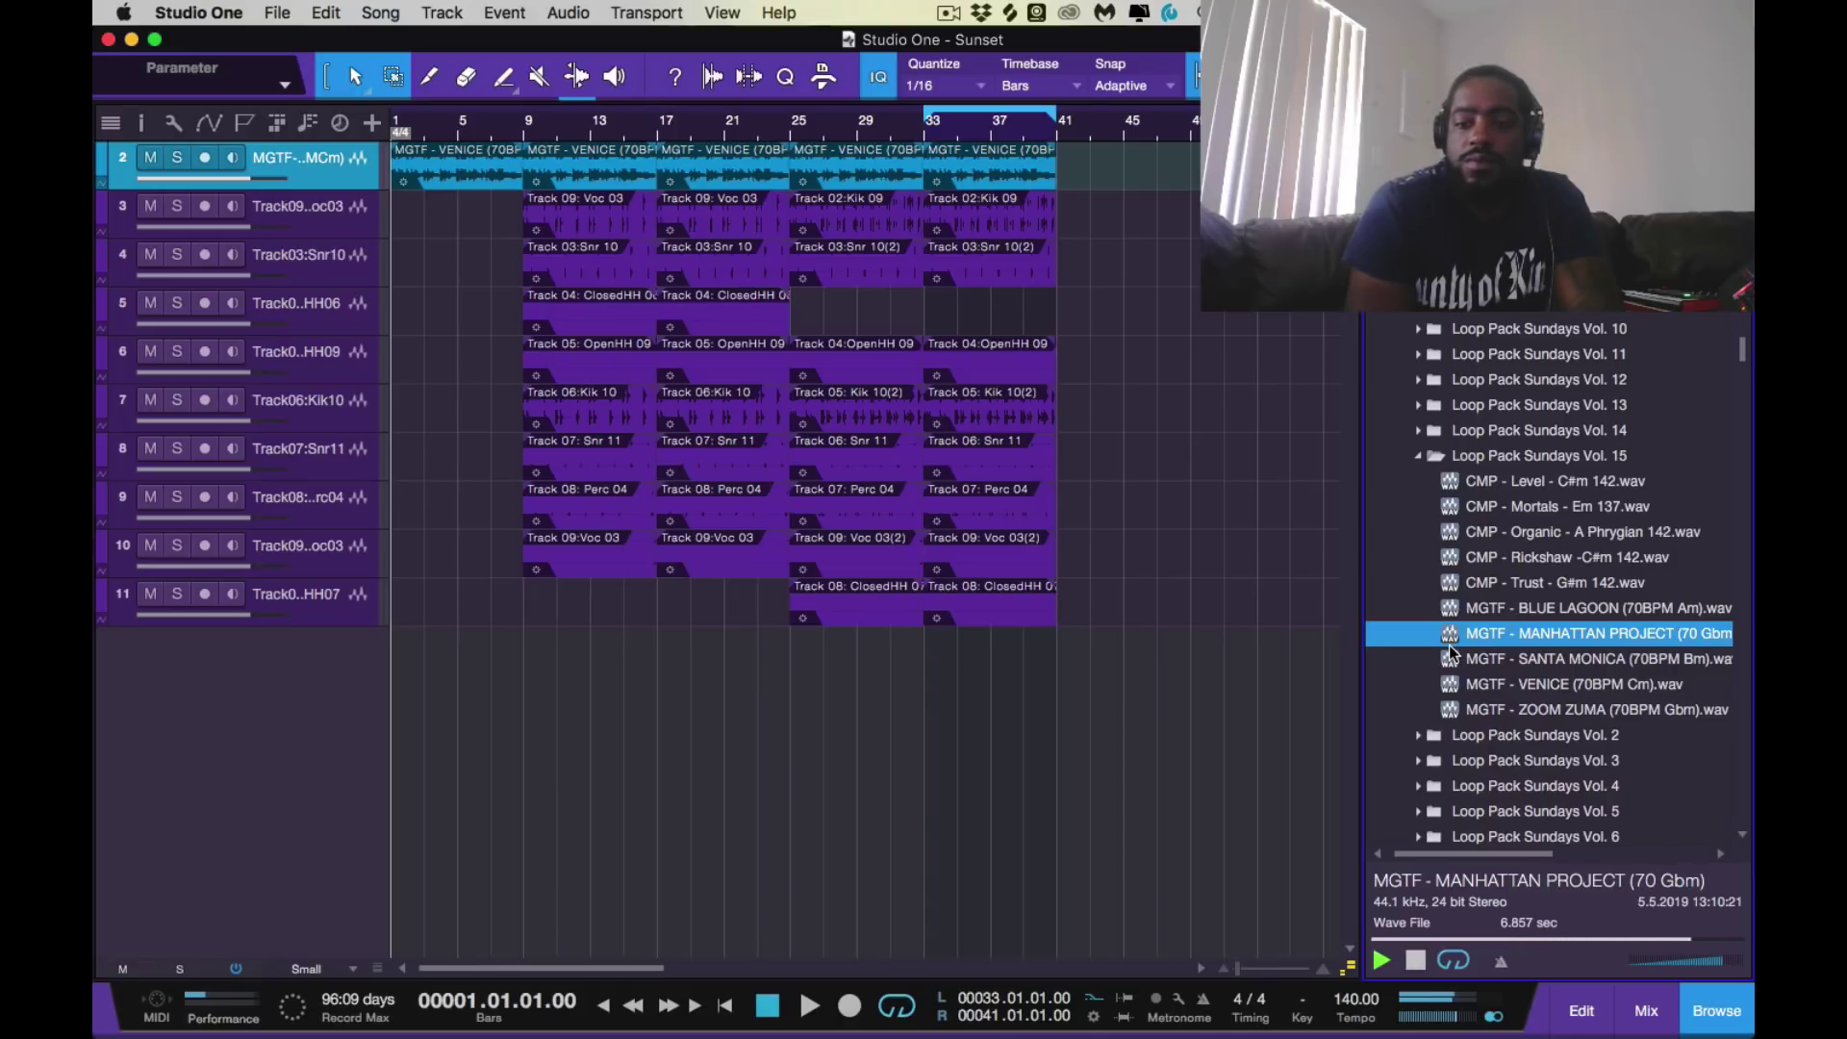
{"action": "left_click", "coordinate": [1453, 960]}
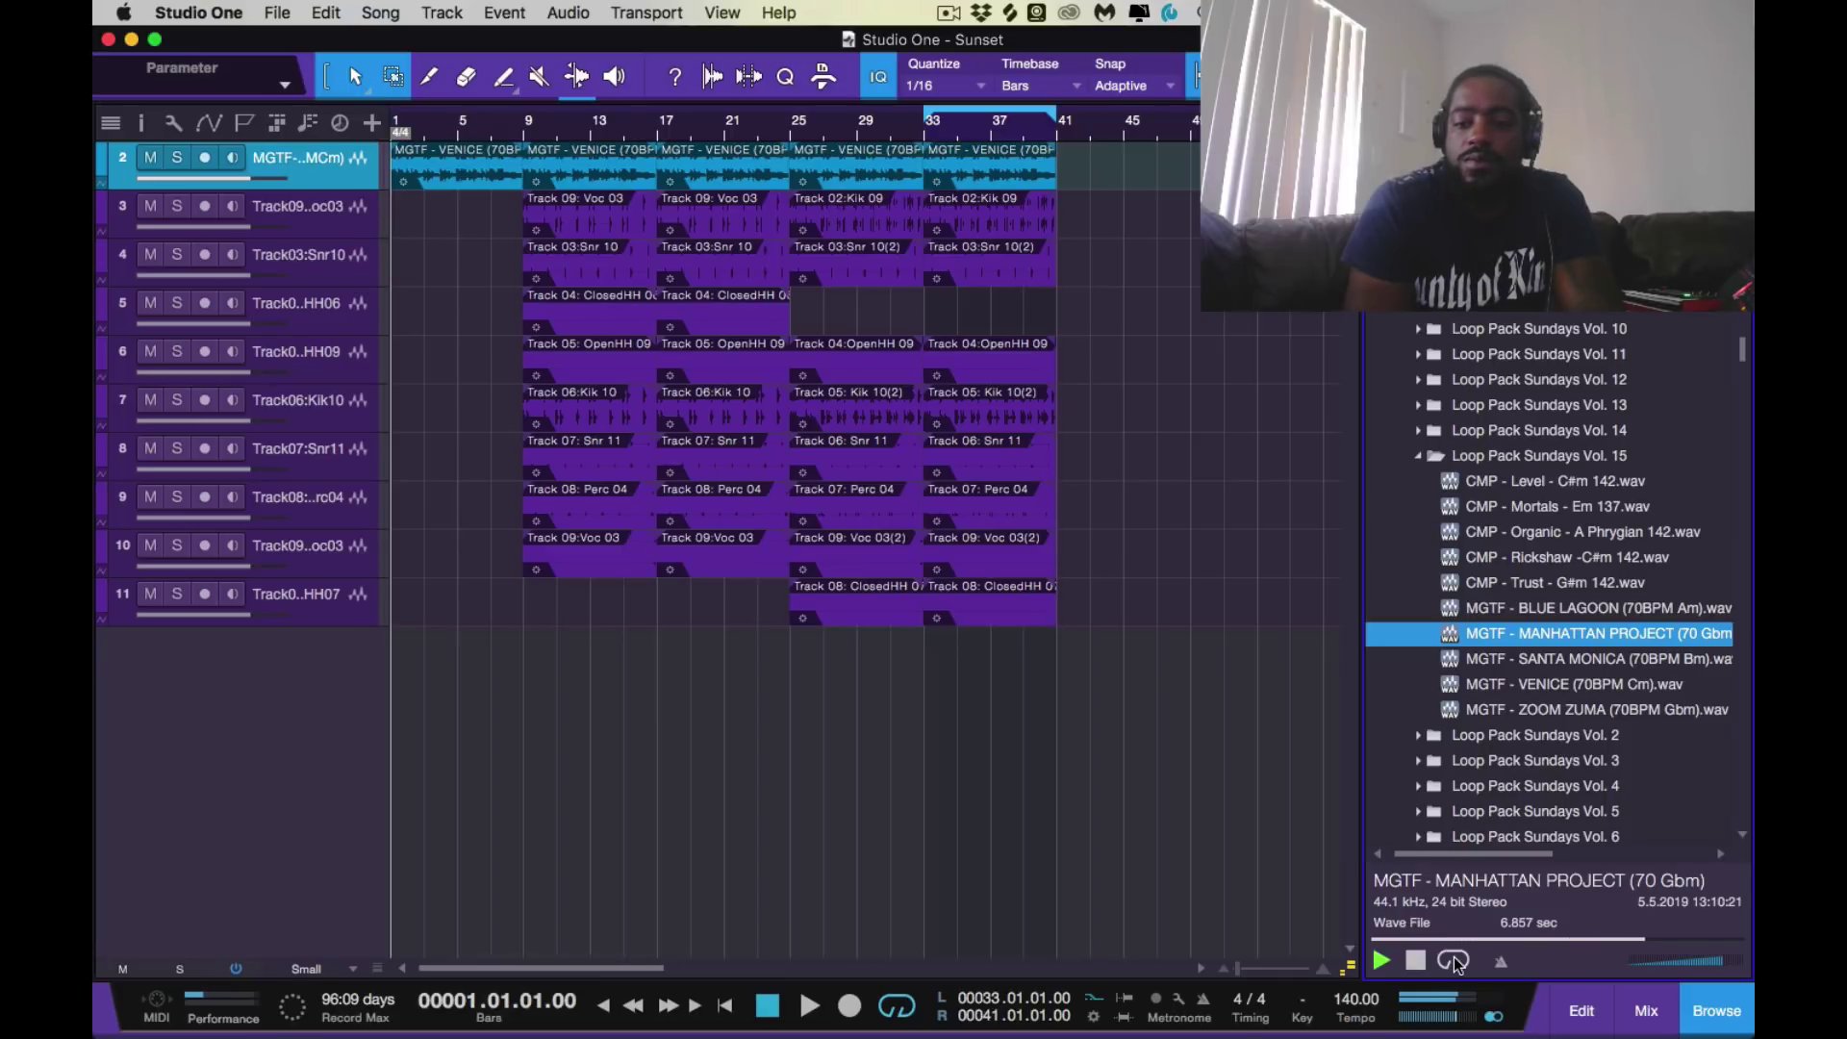
{"action": "left_click", "coordinate": [1454, 961]}
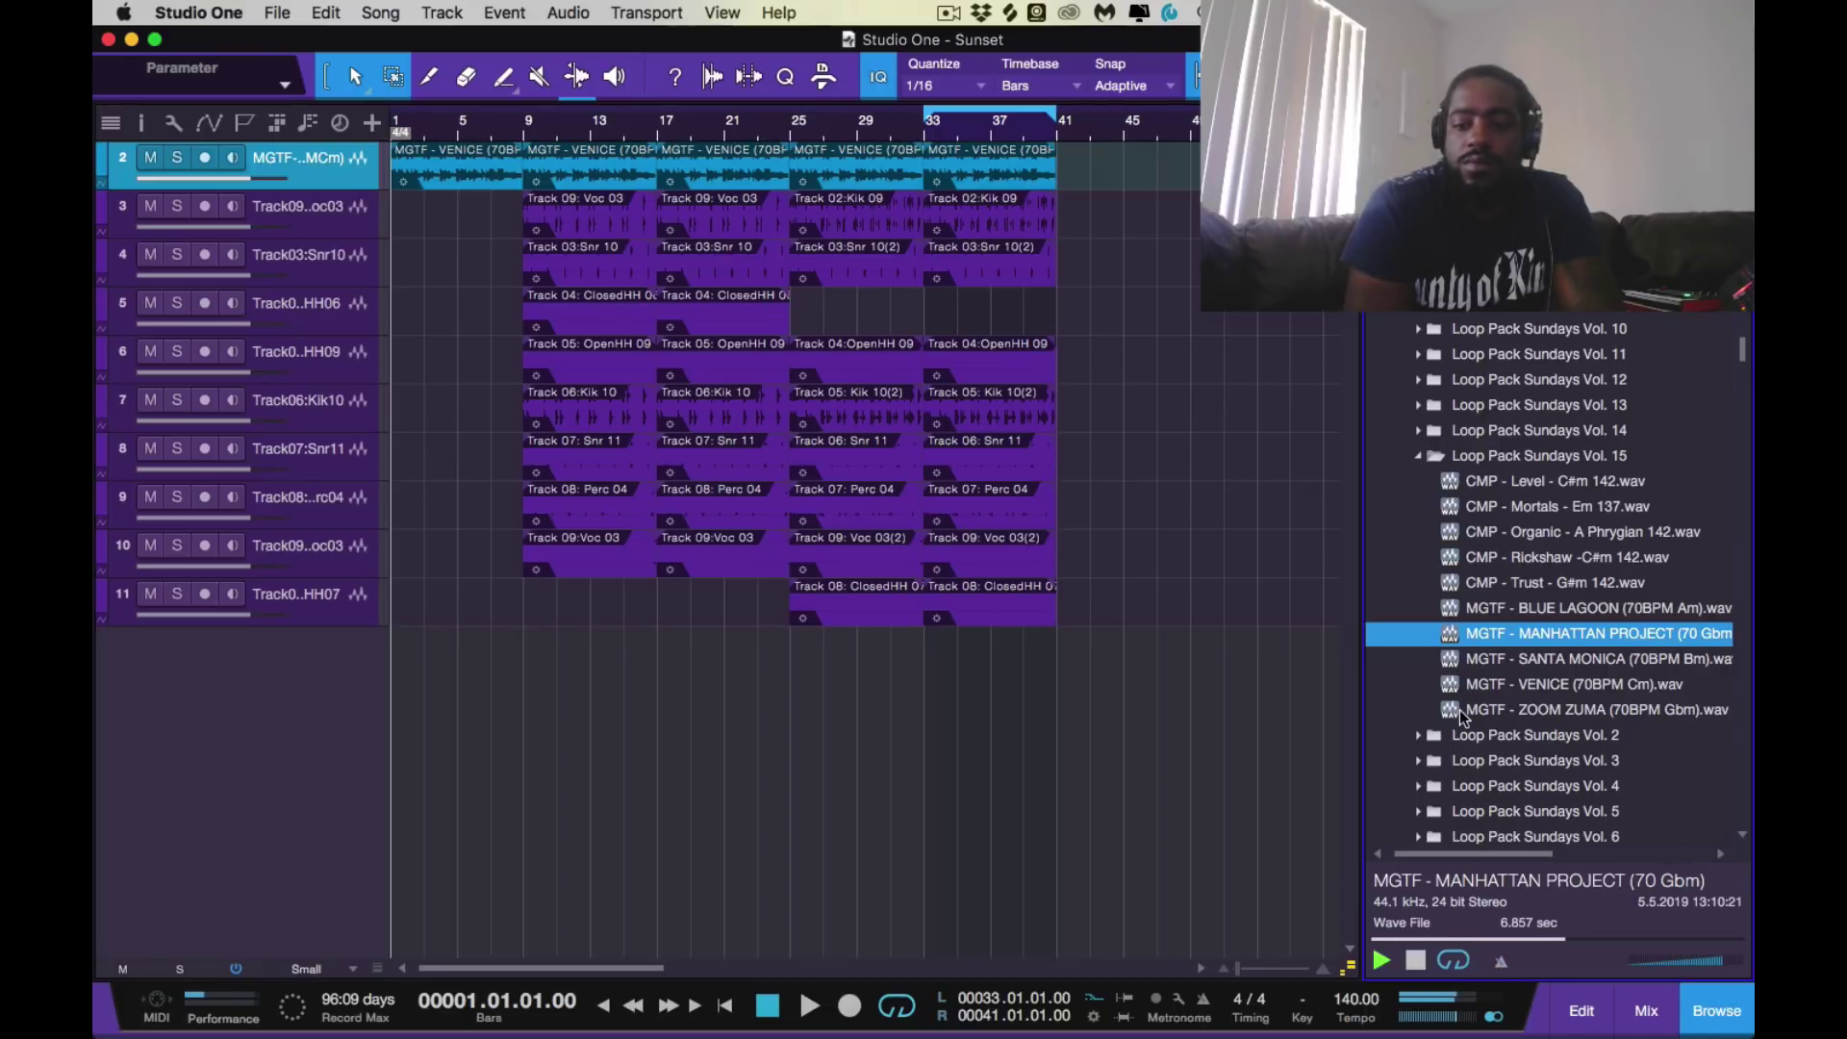
{"action": "left_click", "coordinate": [1453, 661]}
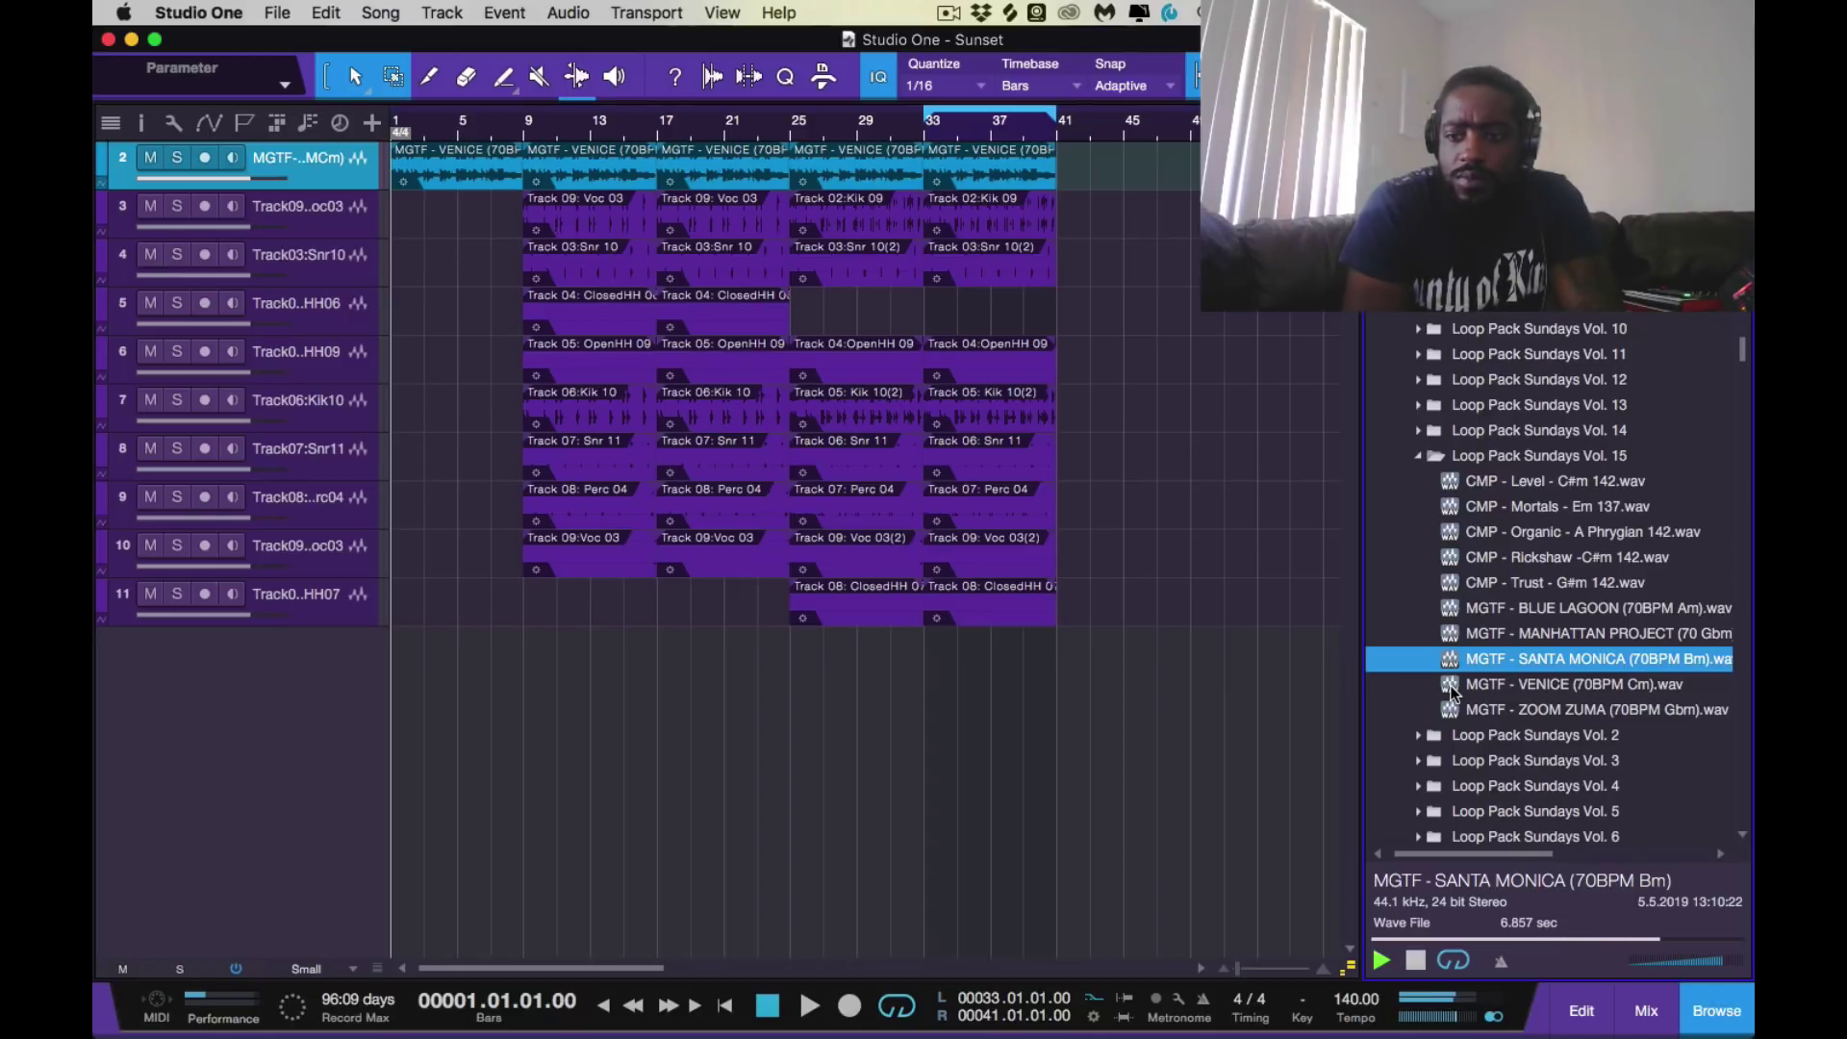
{"action": "left_click", "coordinate": [1453, 691]}
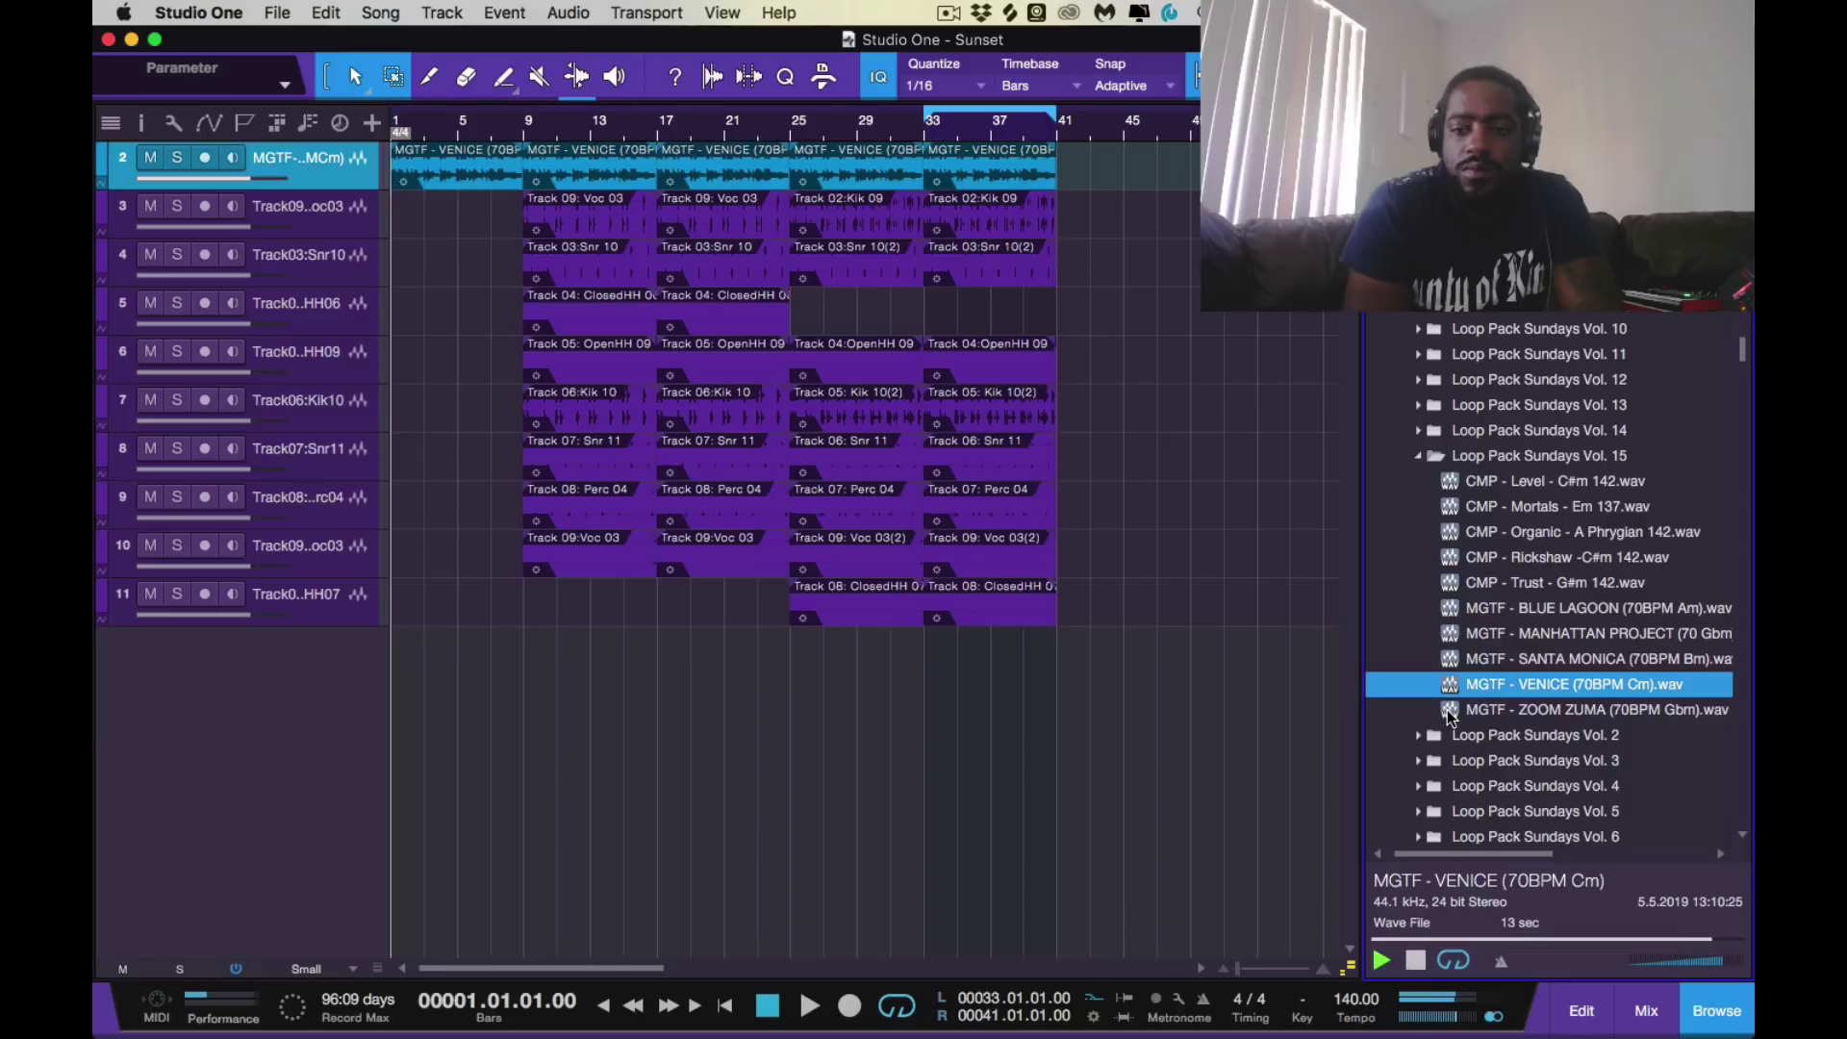
{"action": "left_click", "coordinate": [1447, 709]}
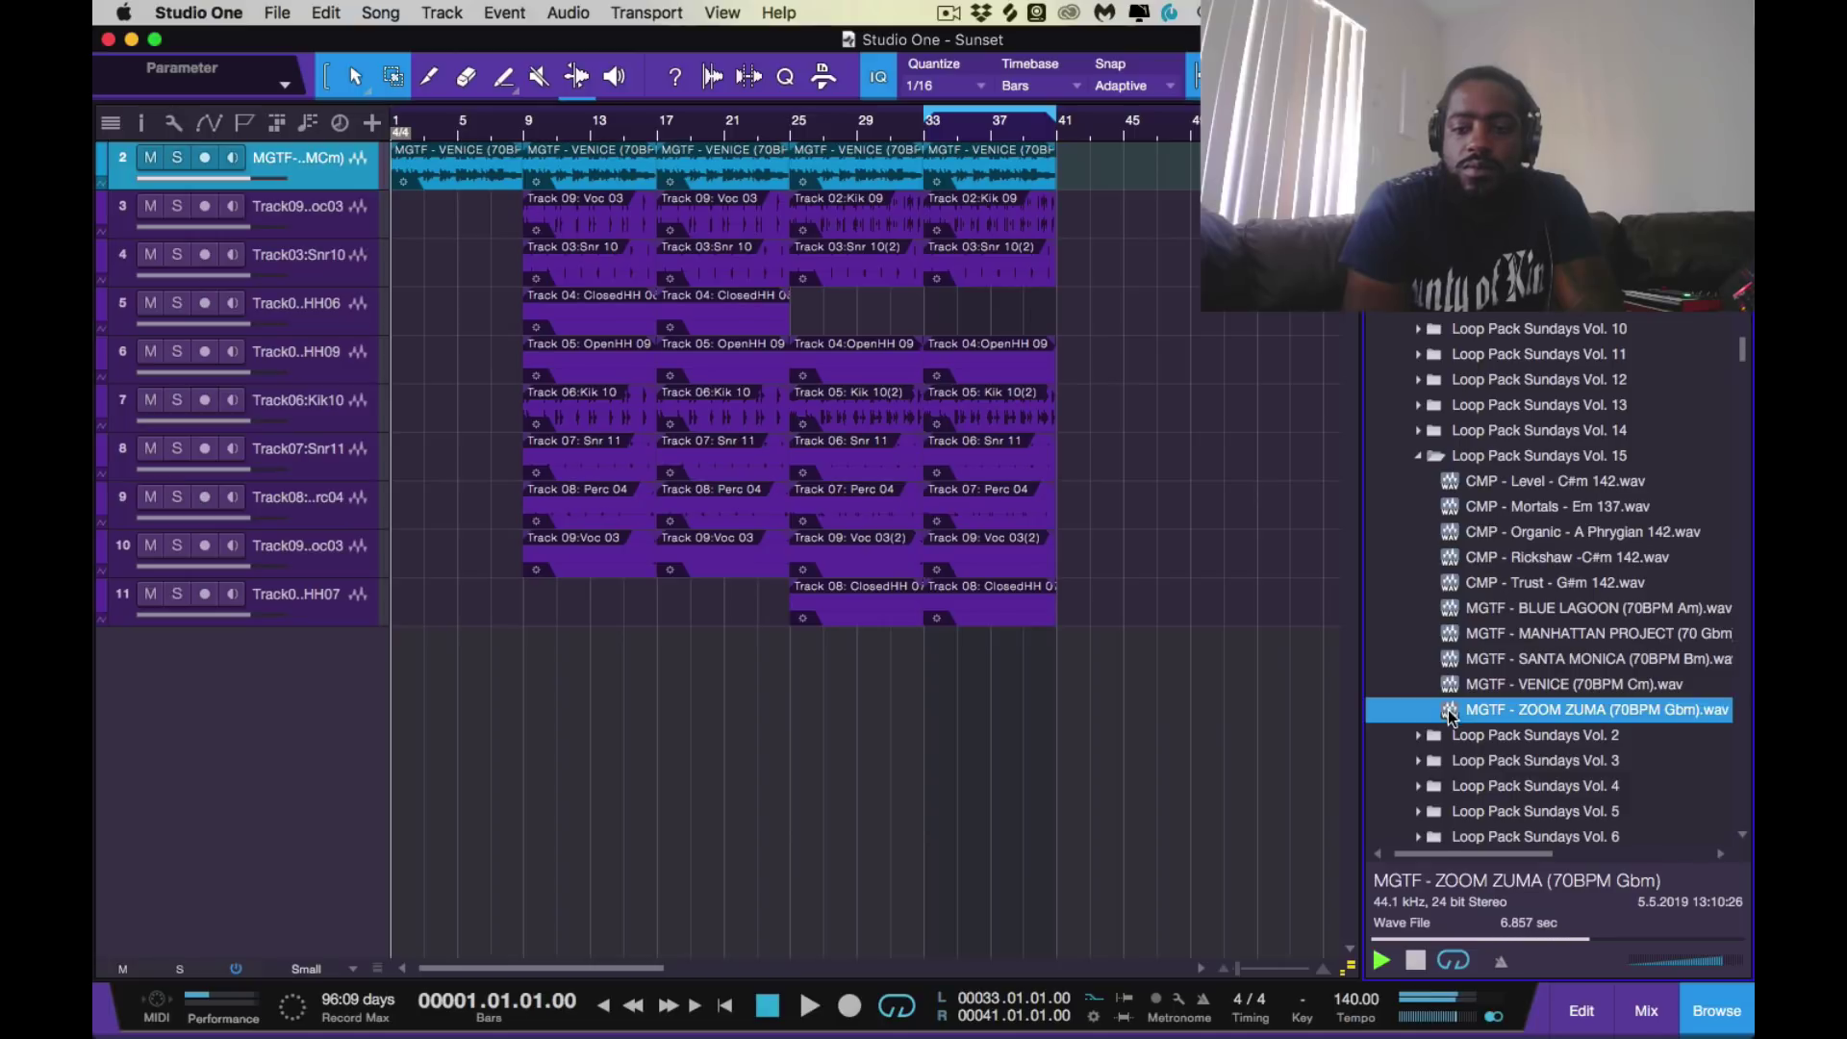
{"action": "left_click", "coordinate": [1420, 959]}
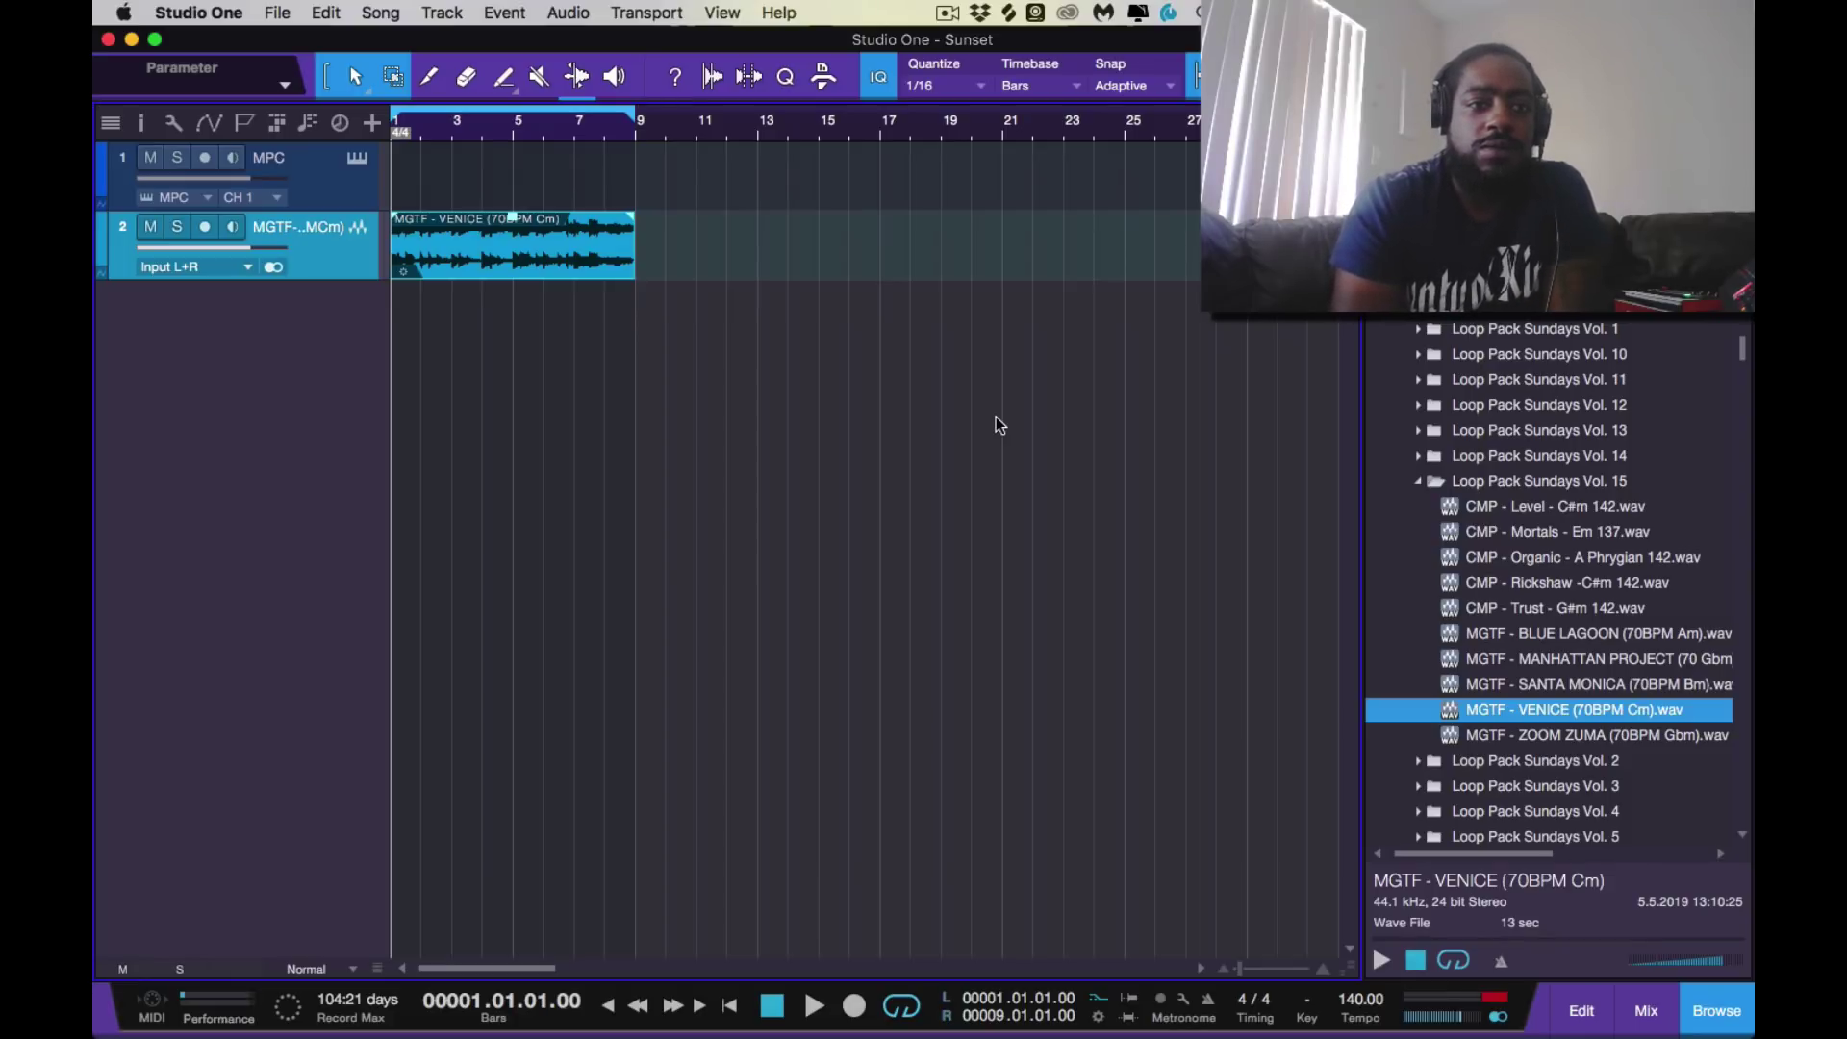
Play the MGTF - VENICE loop in the arrangement, reset the output clip indicator and stop playback
{"action": "key", "text": "space"}
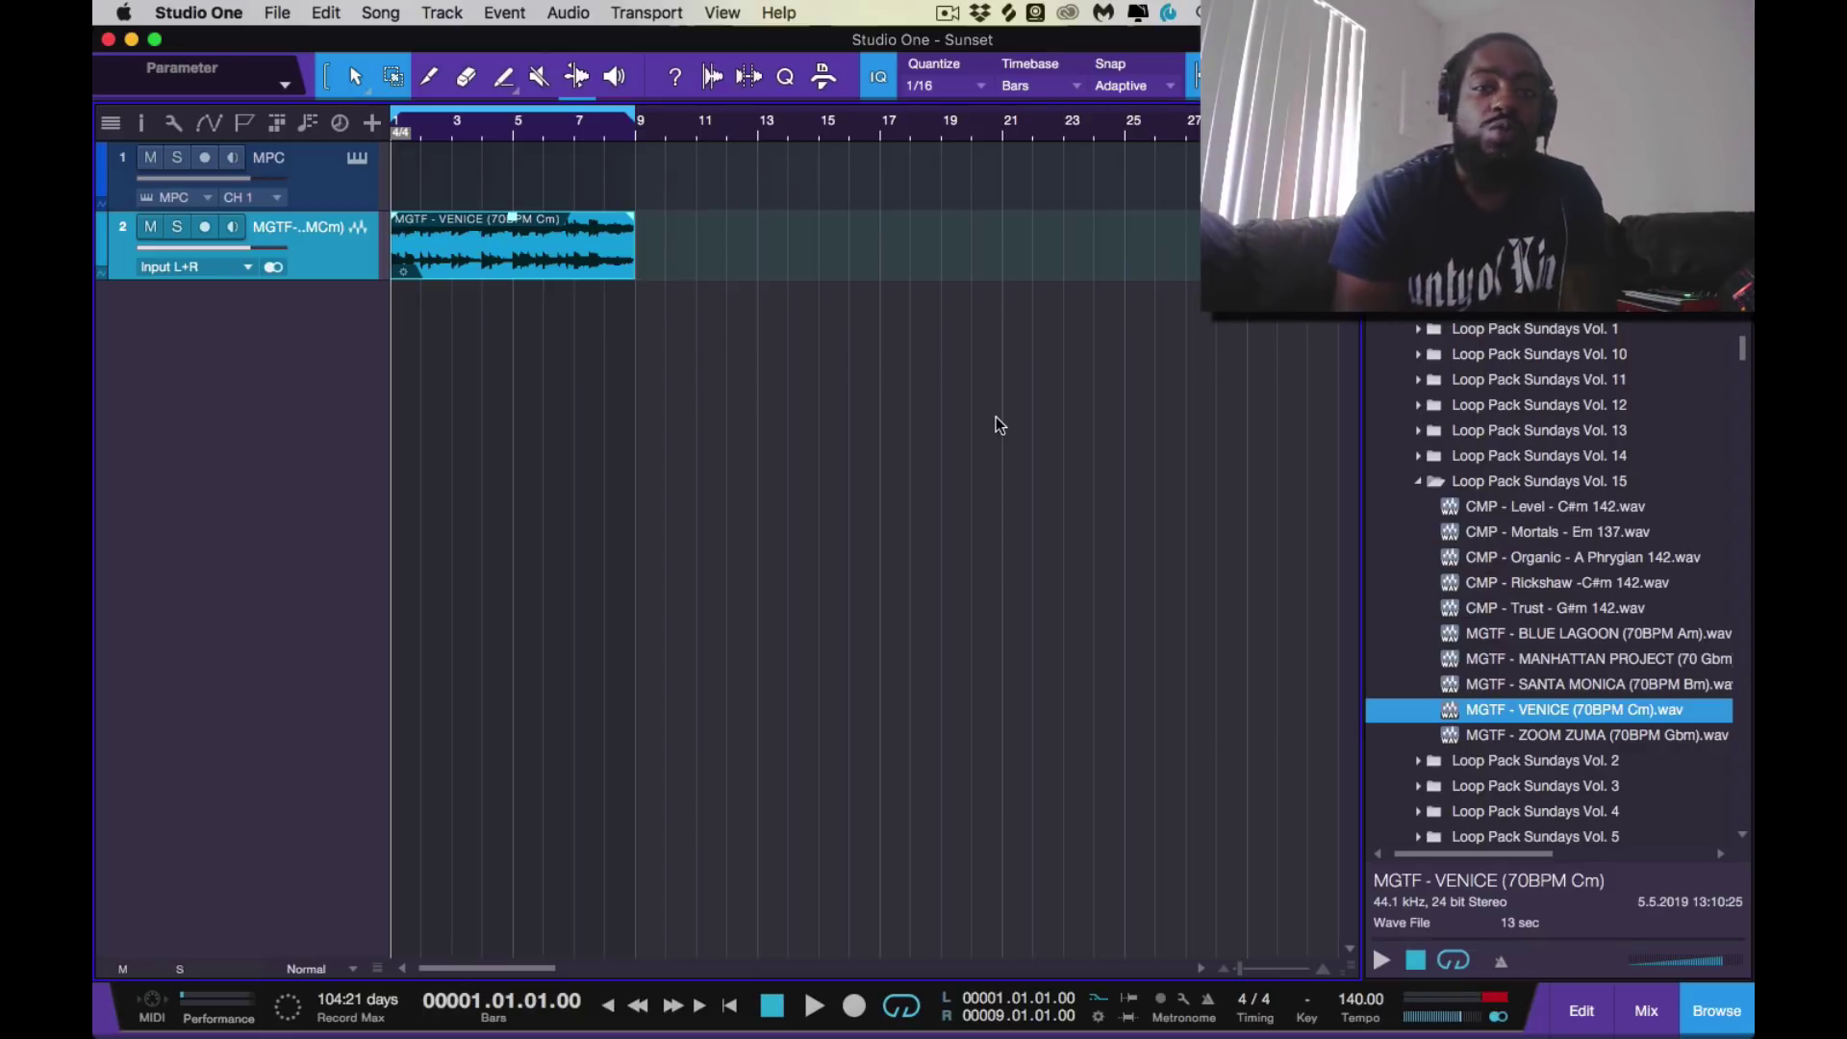
{"action": "left_click", "coordinate": [1498, 1004]}
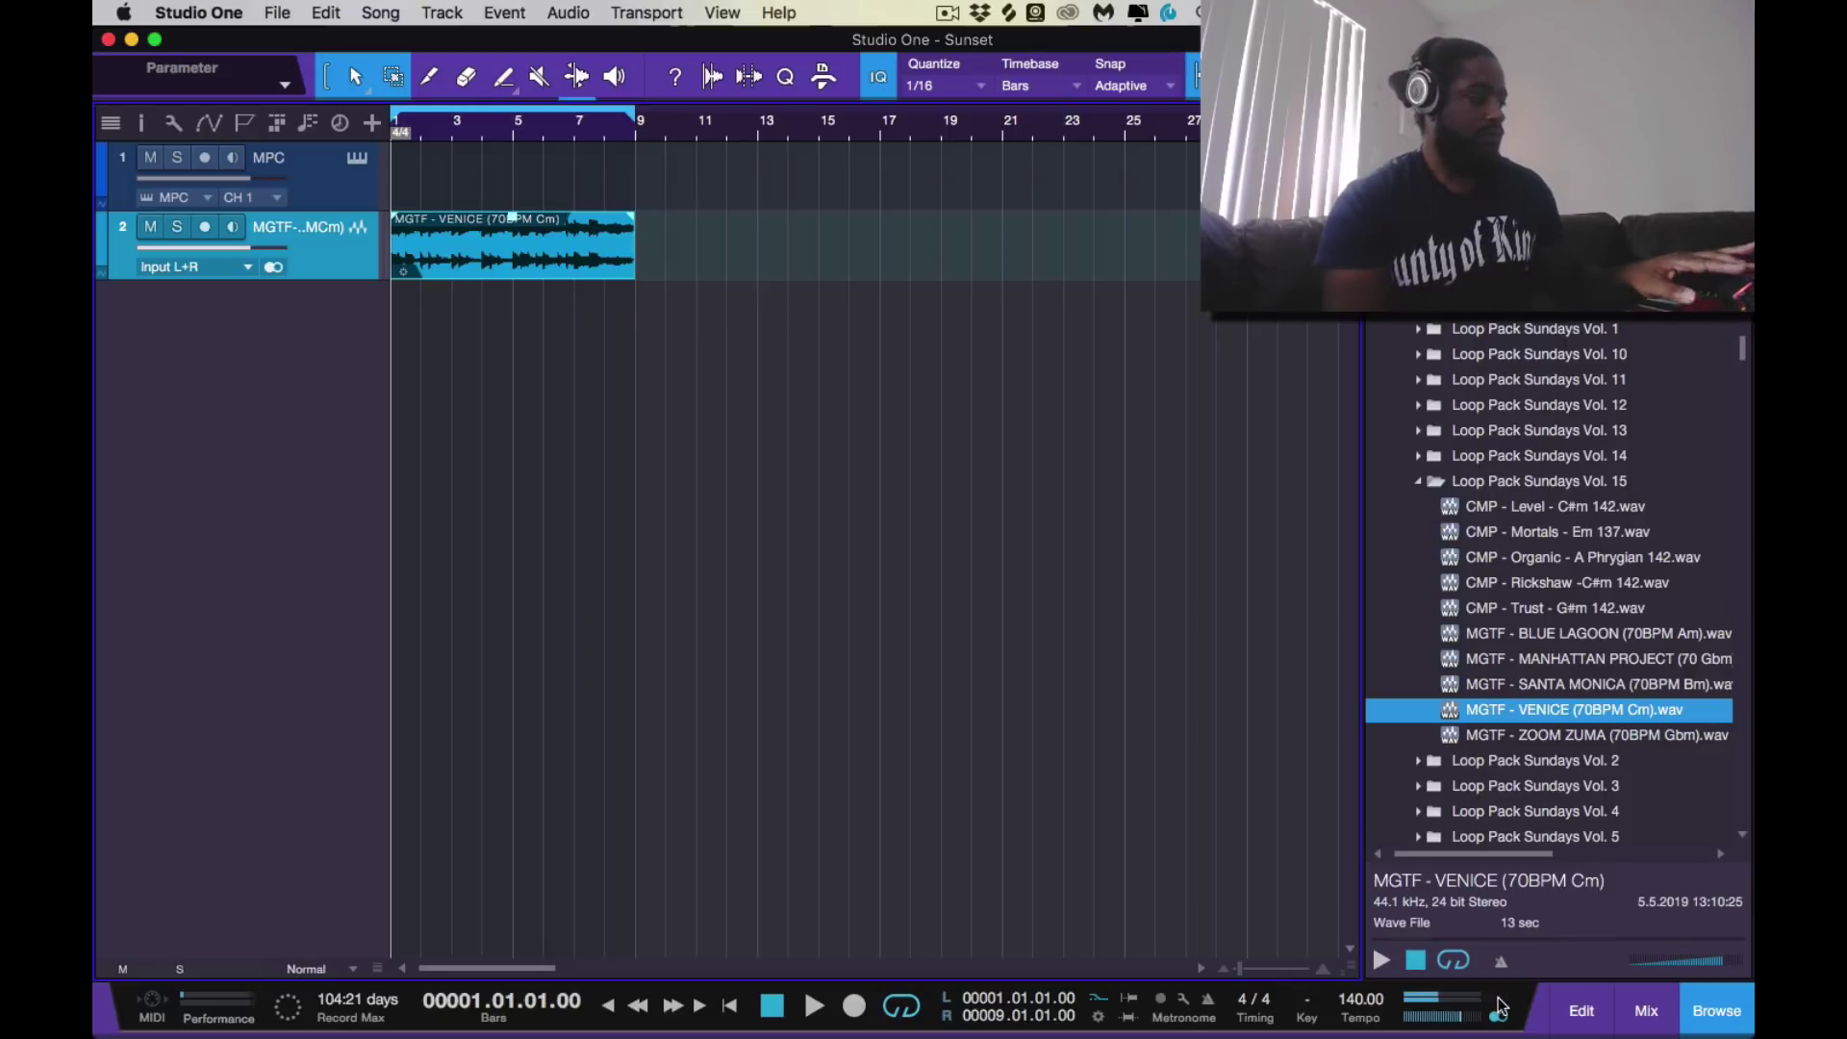
{"action": "key", "text": "space"}
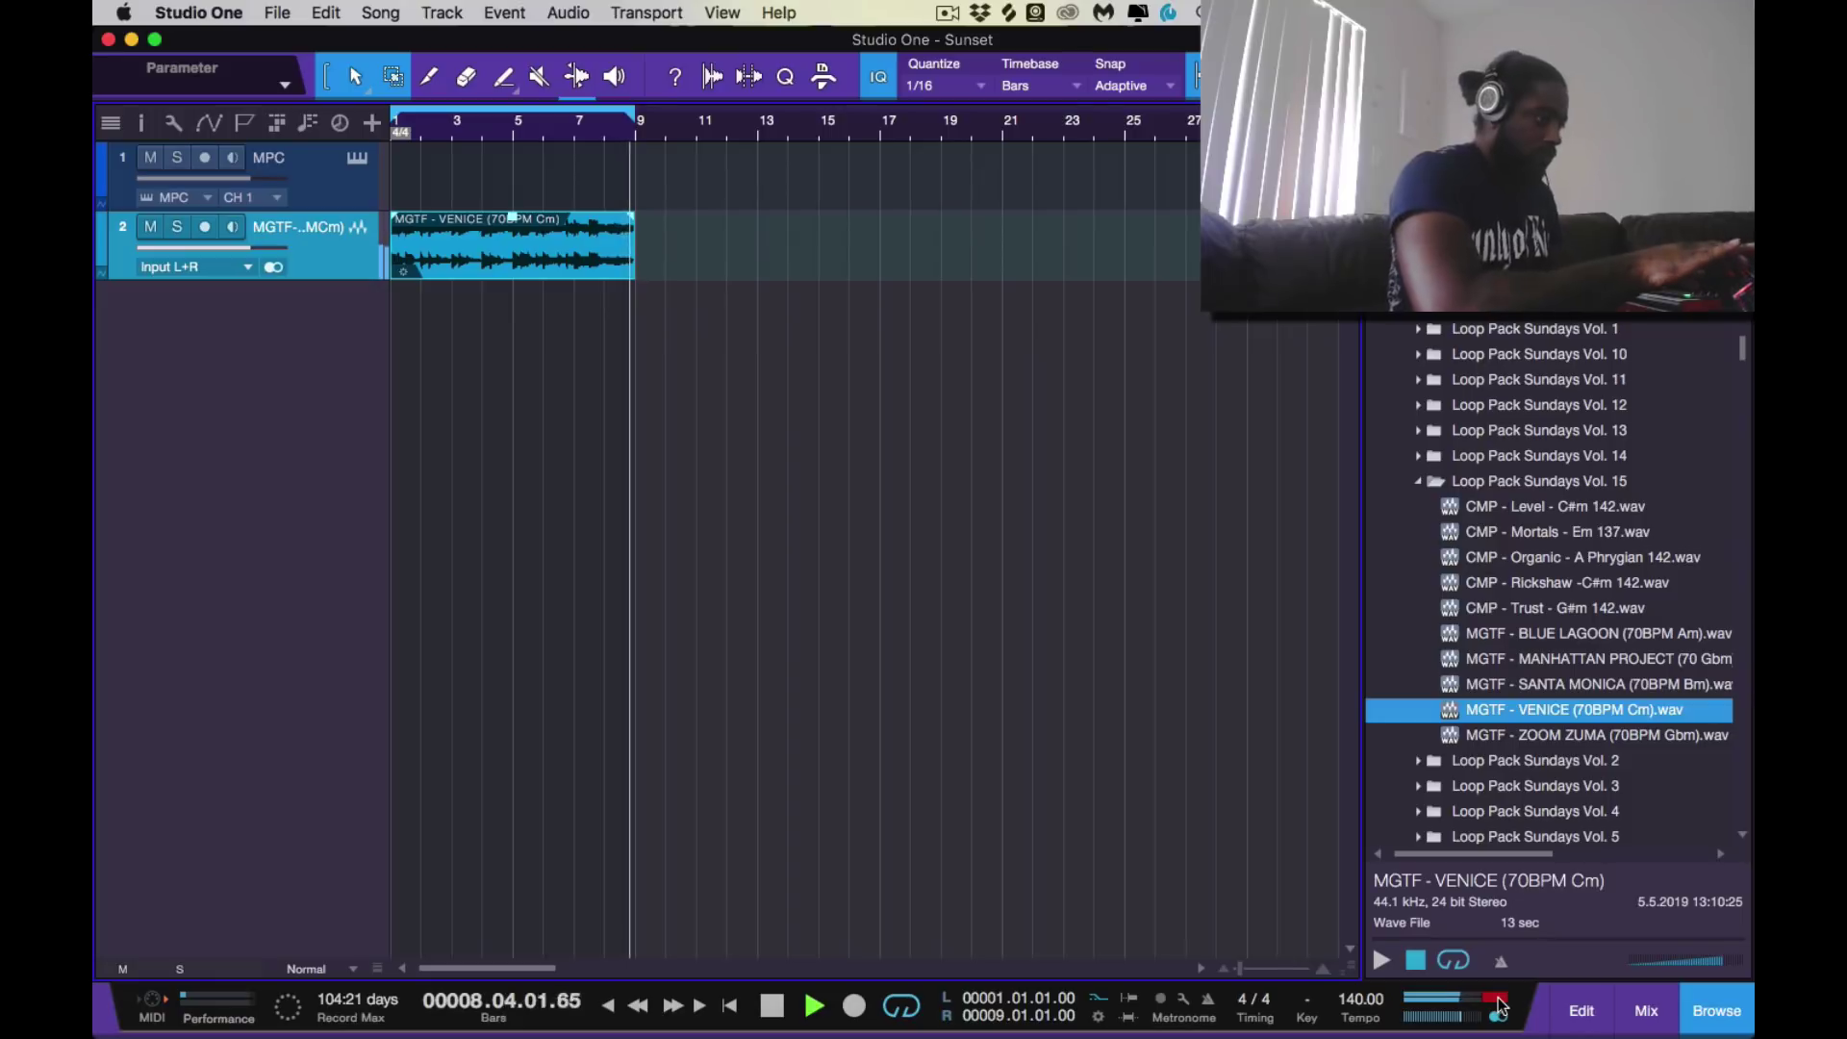
{"action": "key", "text": "space"}
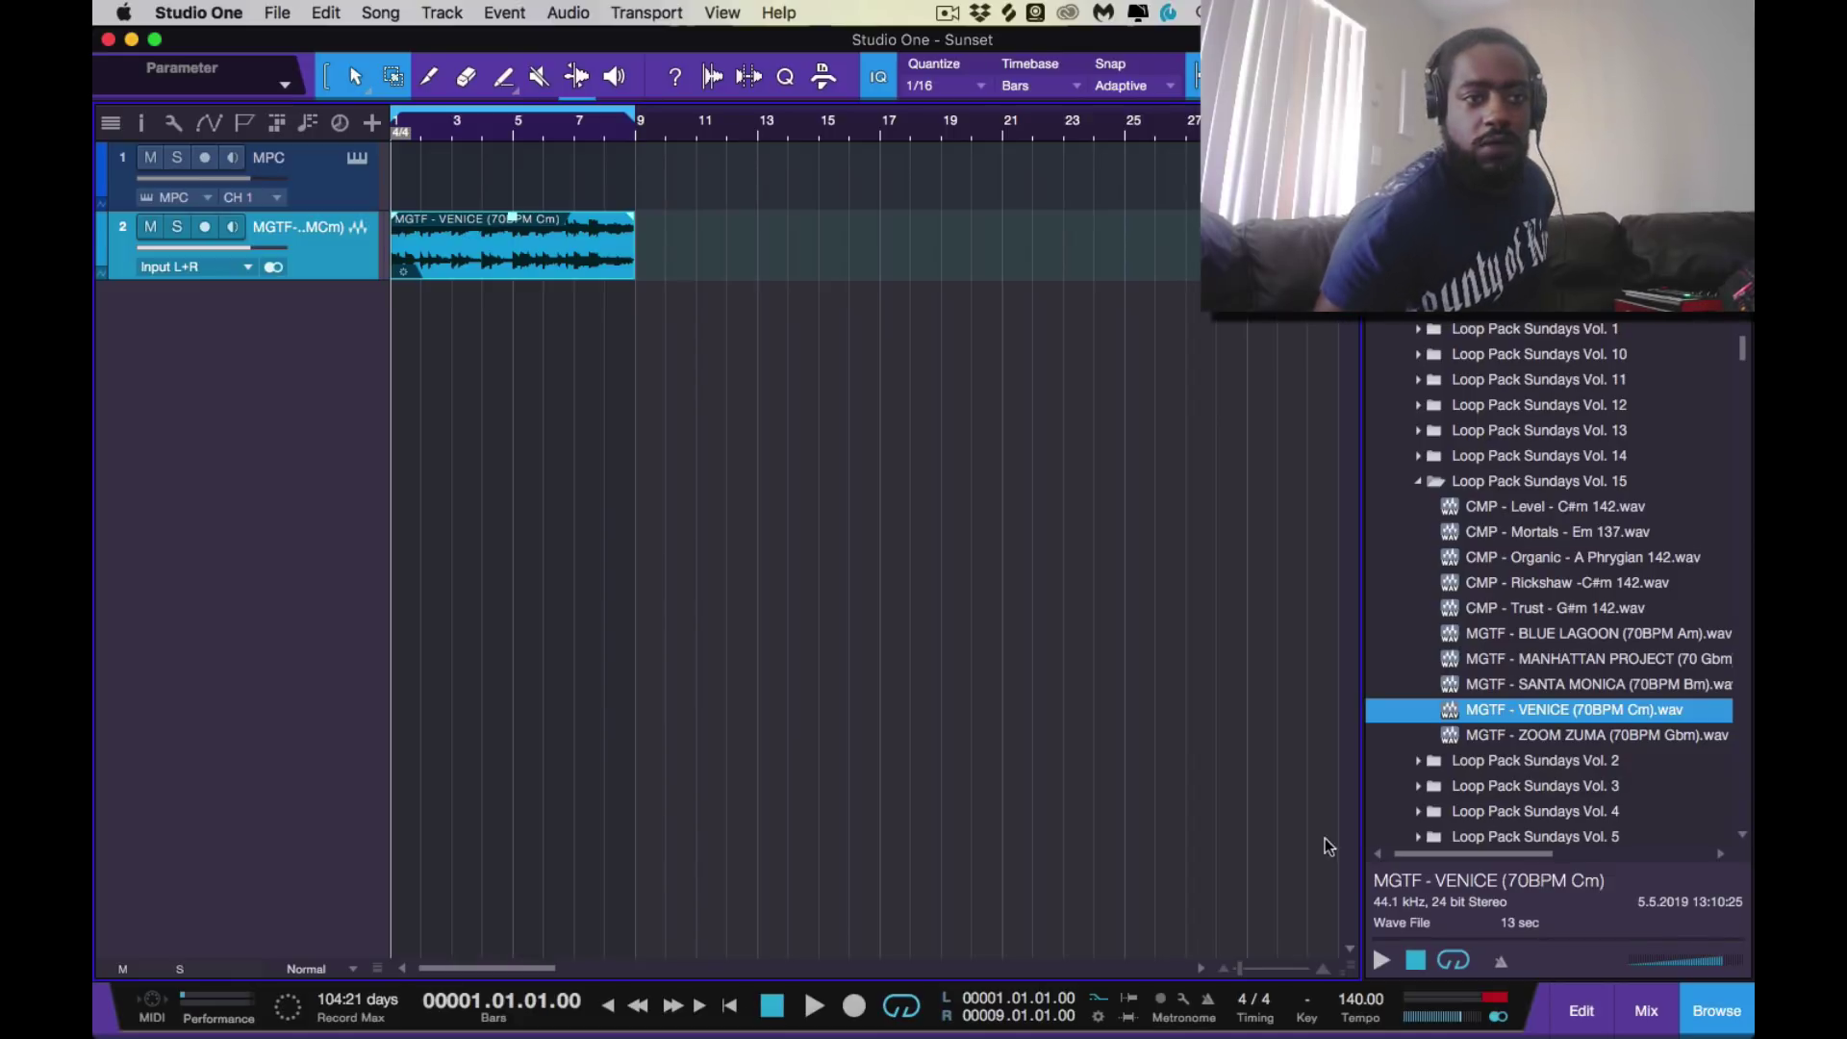
In the MPC instrument's hardware preferences, set Record/Overdub to To MPC Plugin, and close the instrument window
{"action": "left_click", "coordinate": [359, 161]}
{"action": "left_click", "coordinate": [175, 190]}
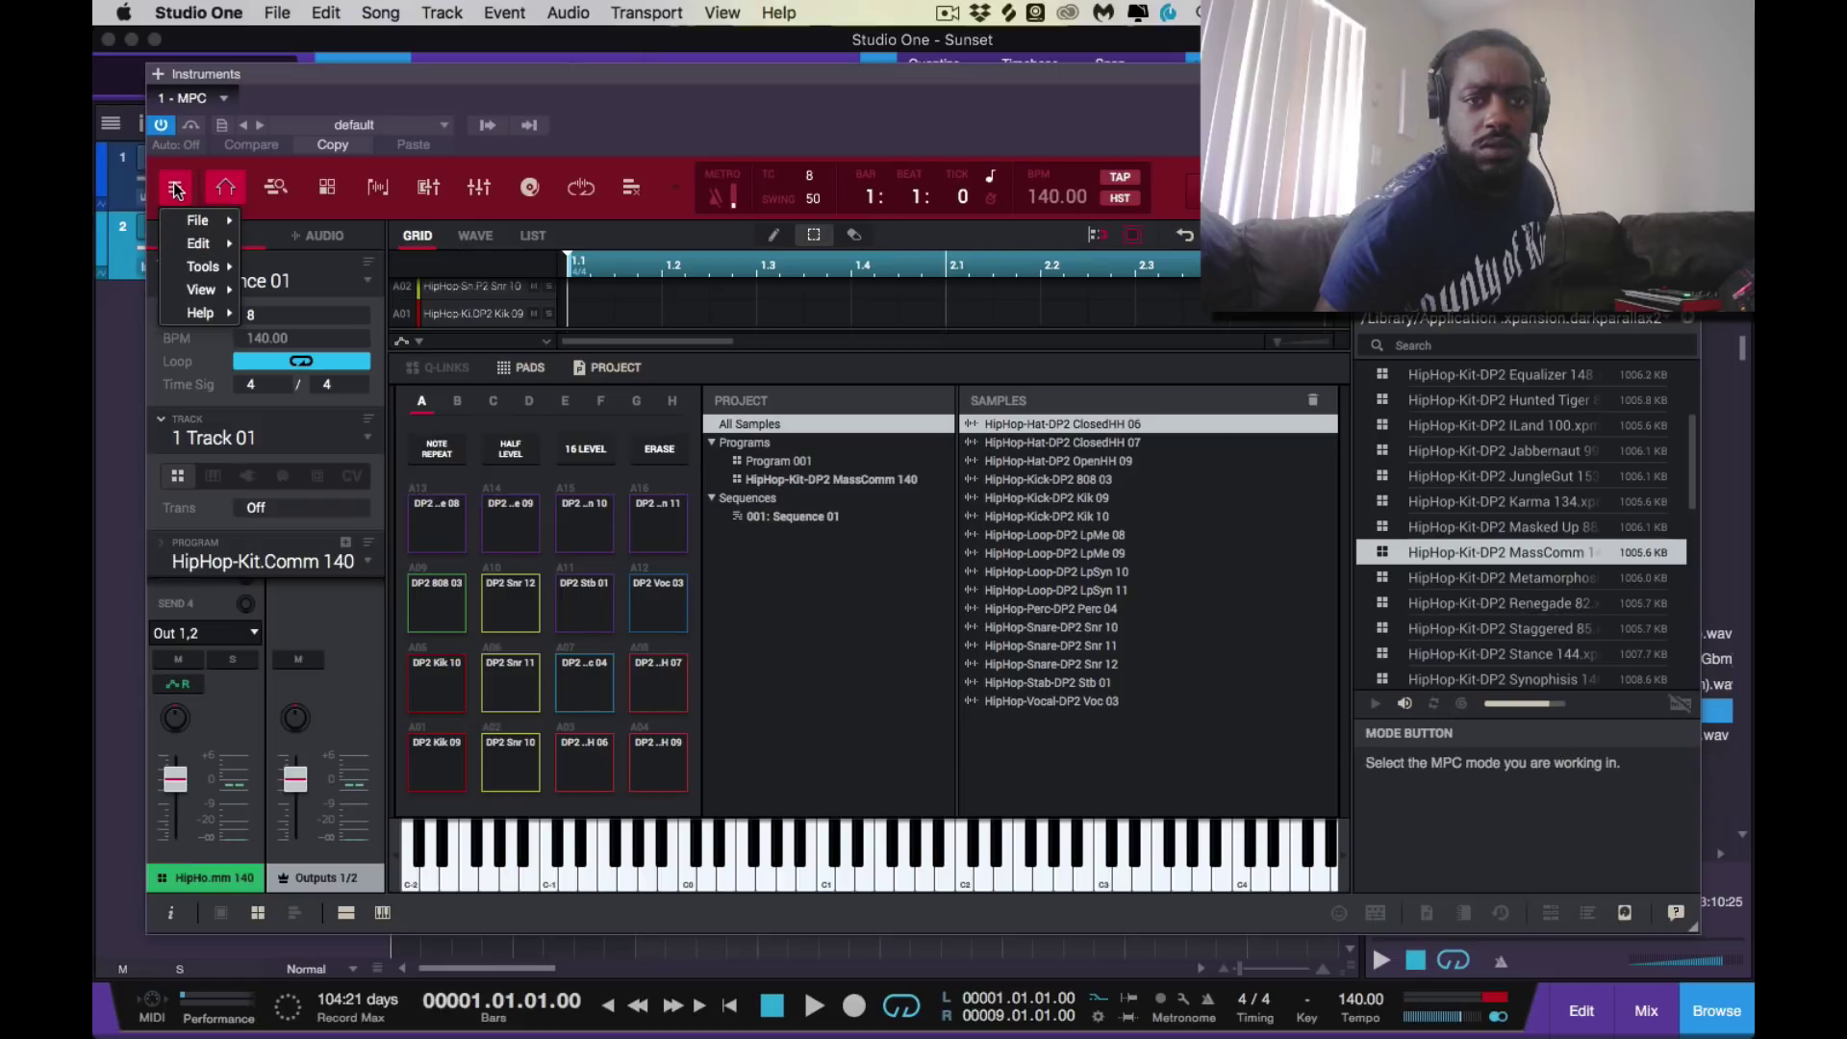
{"action": "mouse_move", "coordinate": [220, 247]}
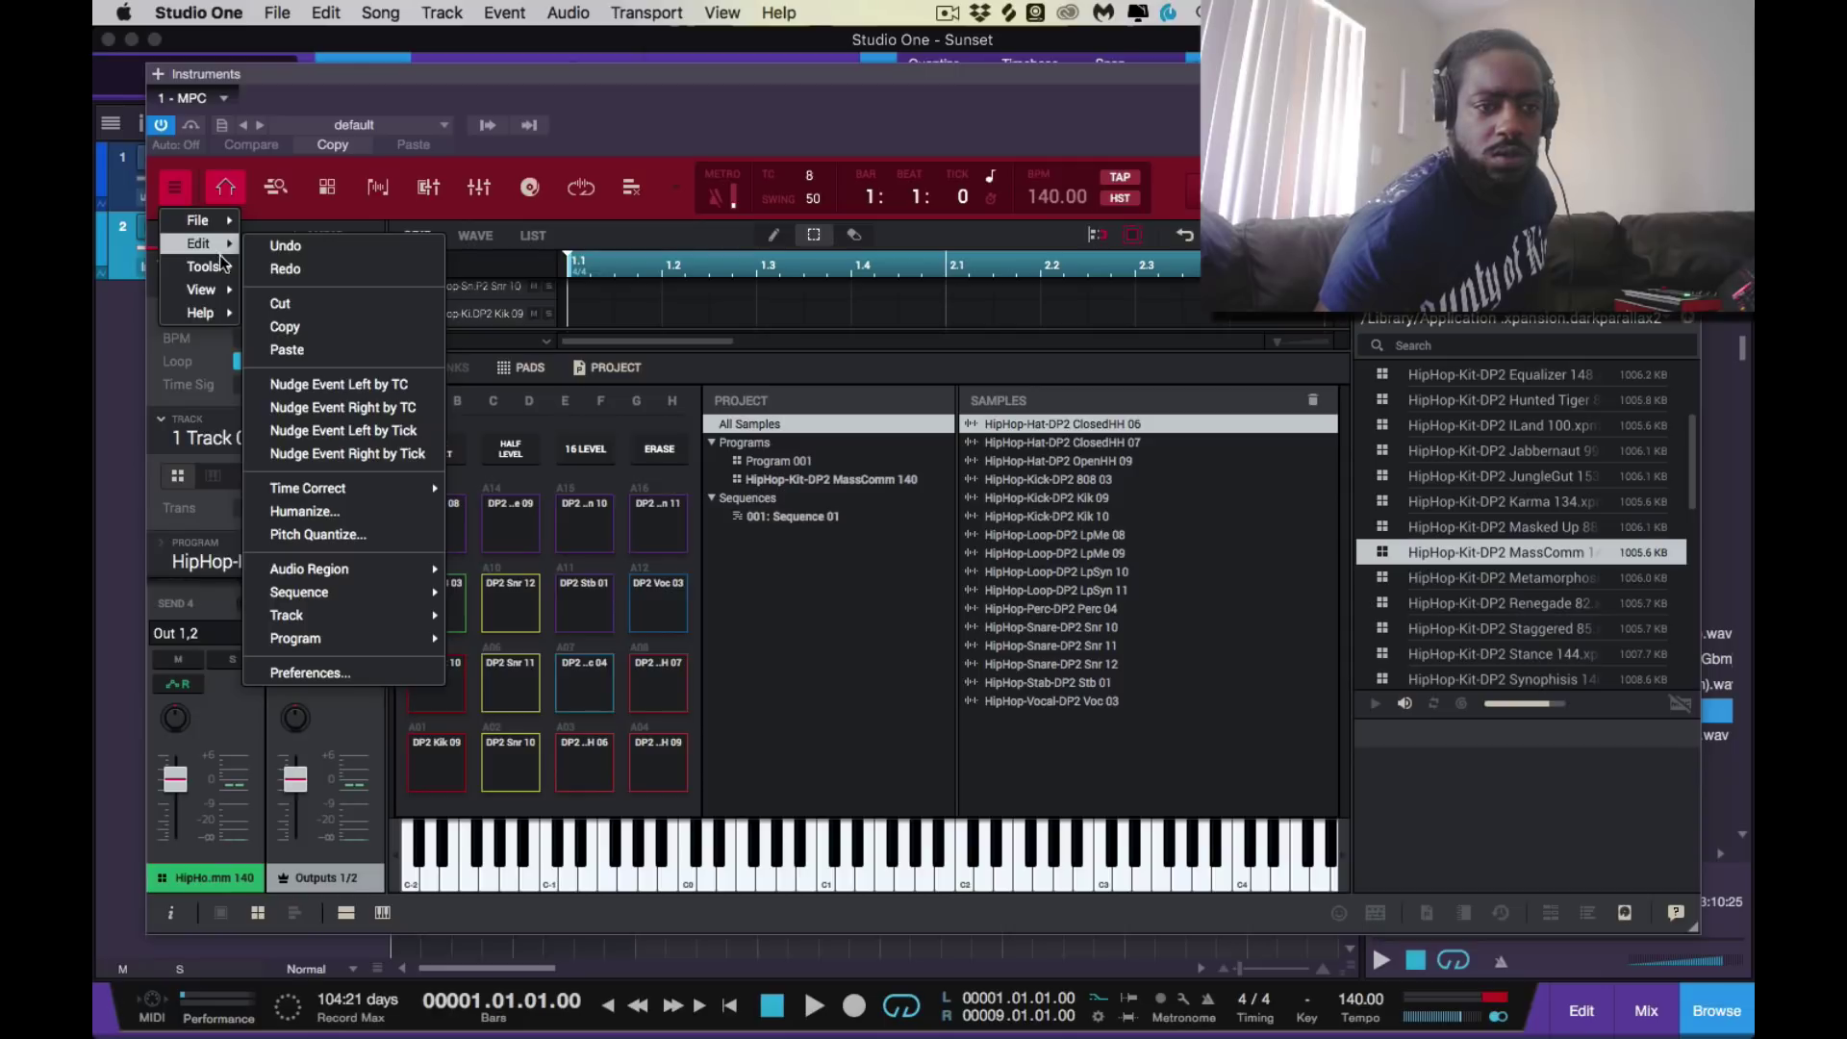
{"action": "left_click", "coordinate": [338, 676]}
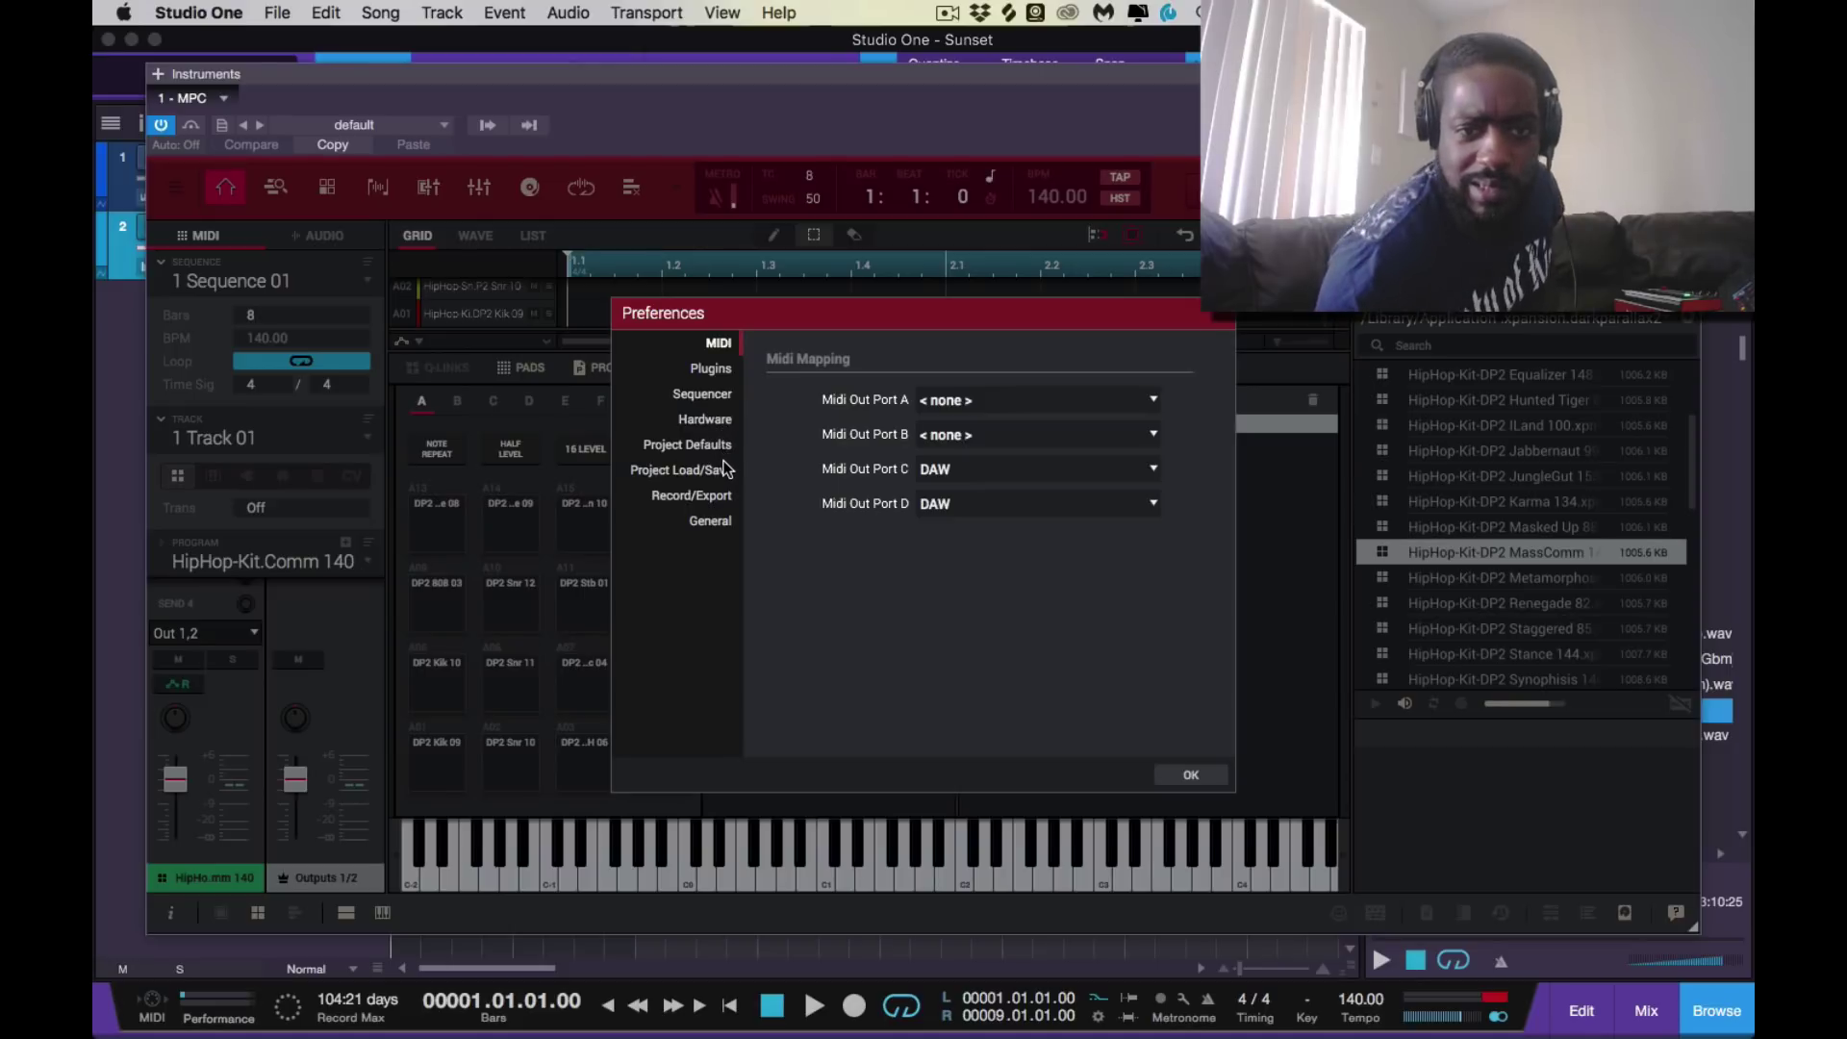
{"action": "left_click", "coordinate": [728, 519]}
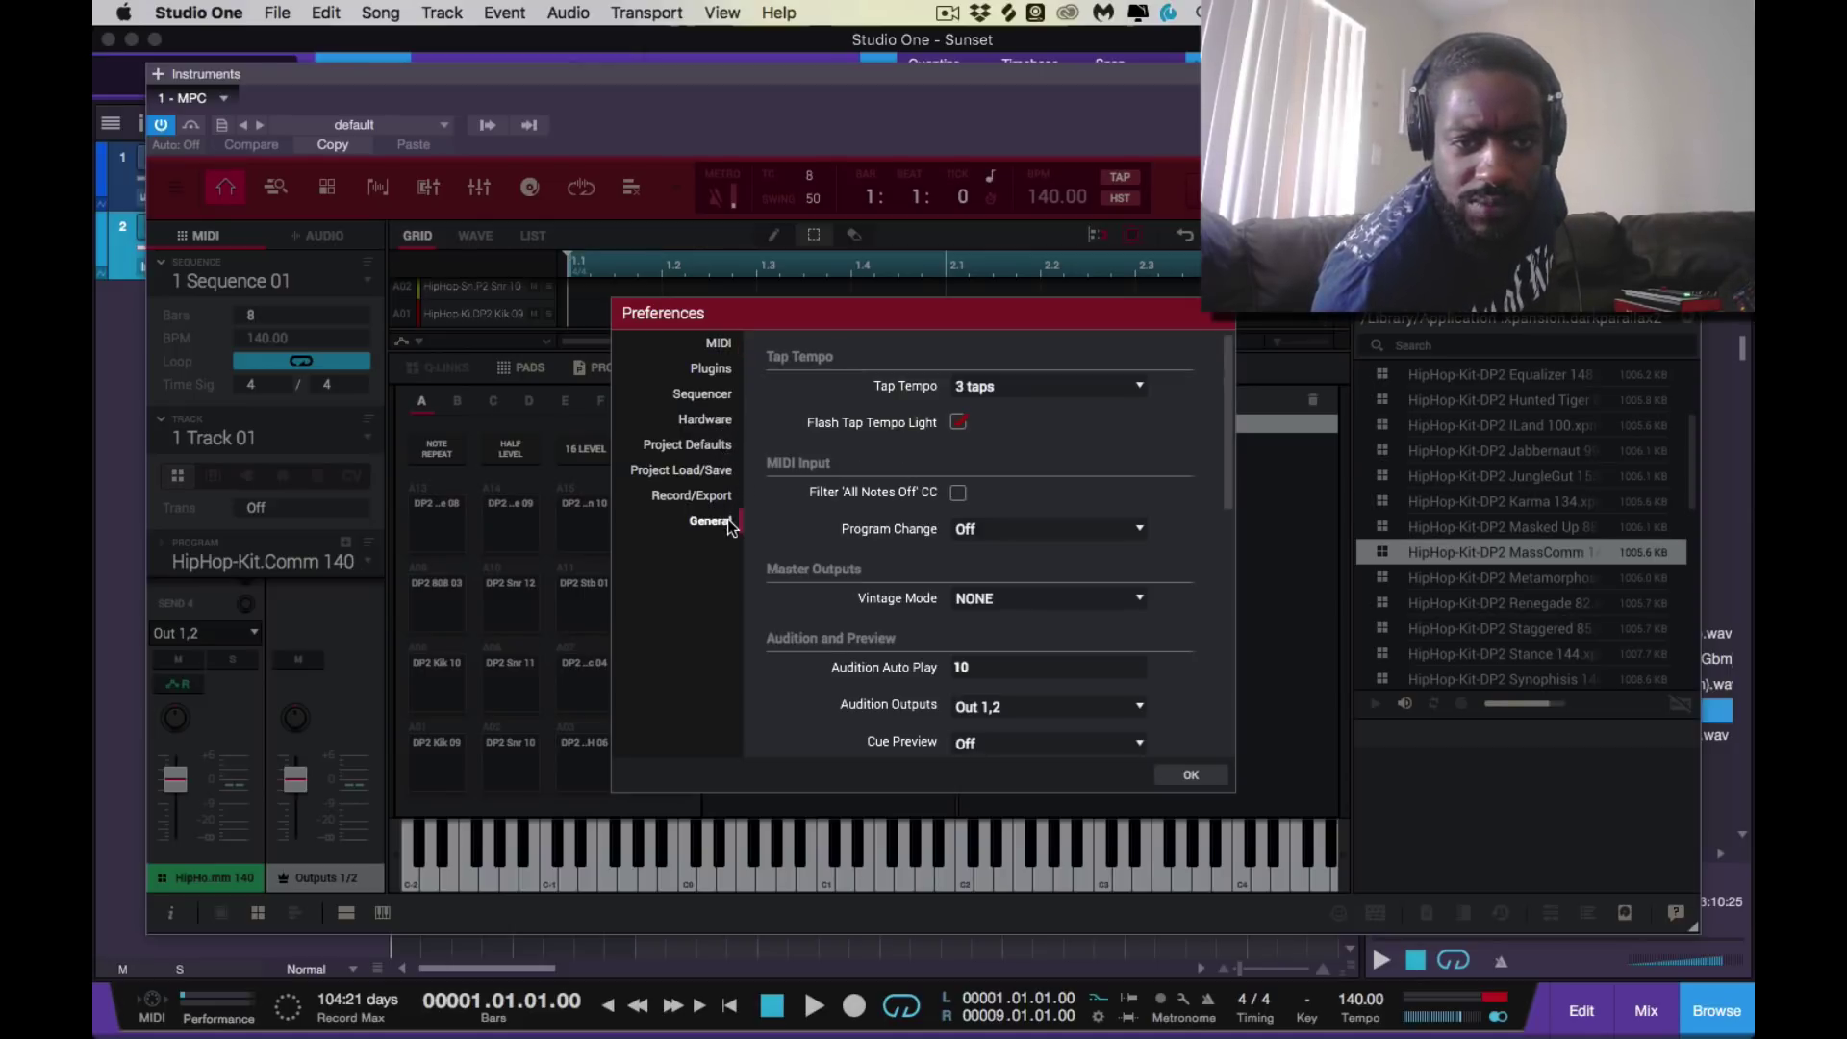
{"action": "scroll", "coordinate": [779, 594], "scroll_direction": "down", "scroll_amount": 9}
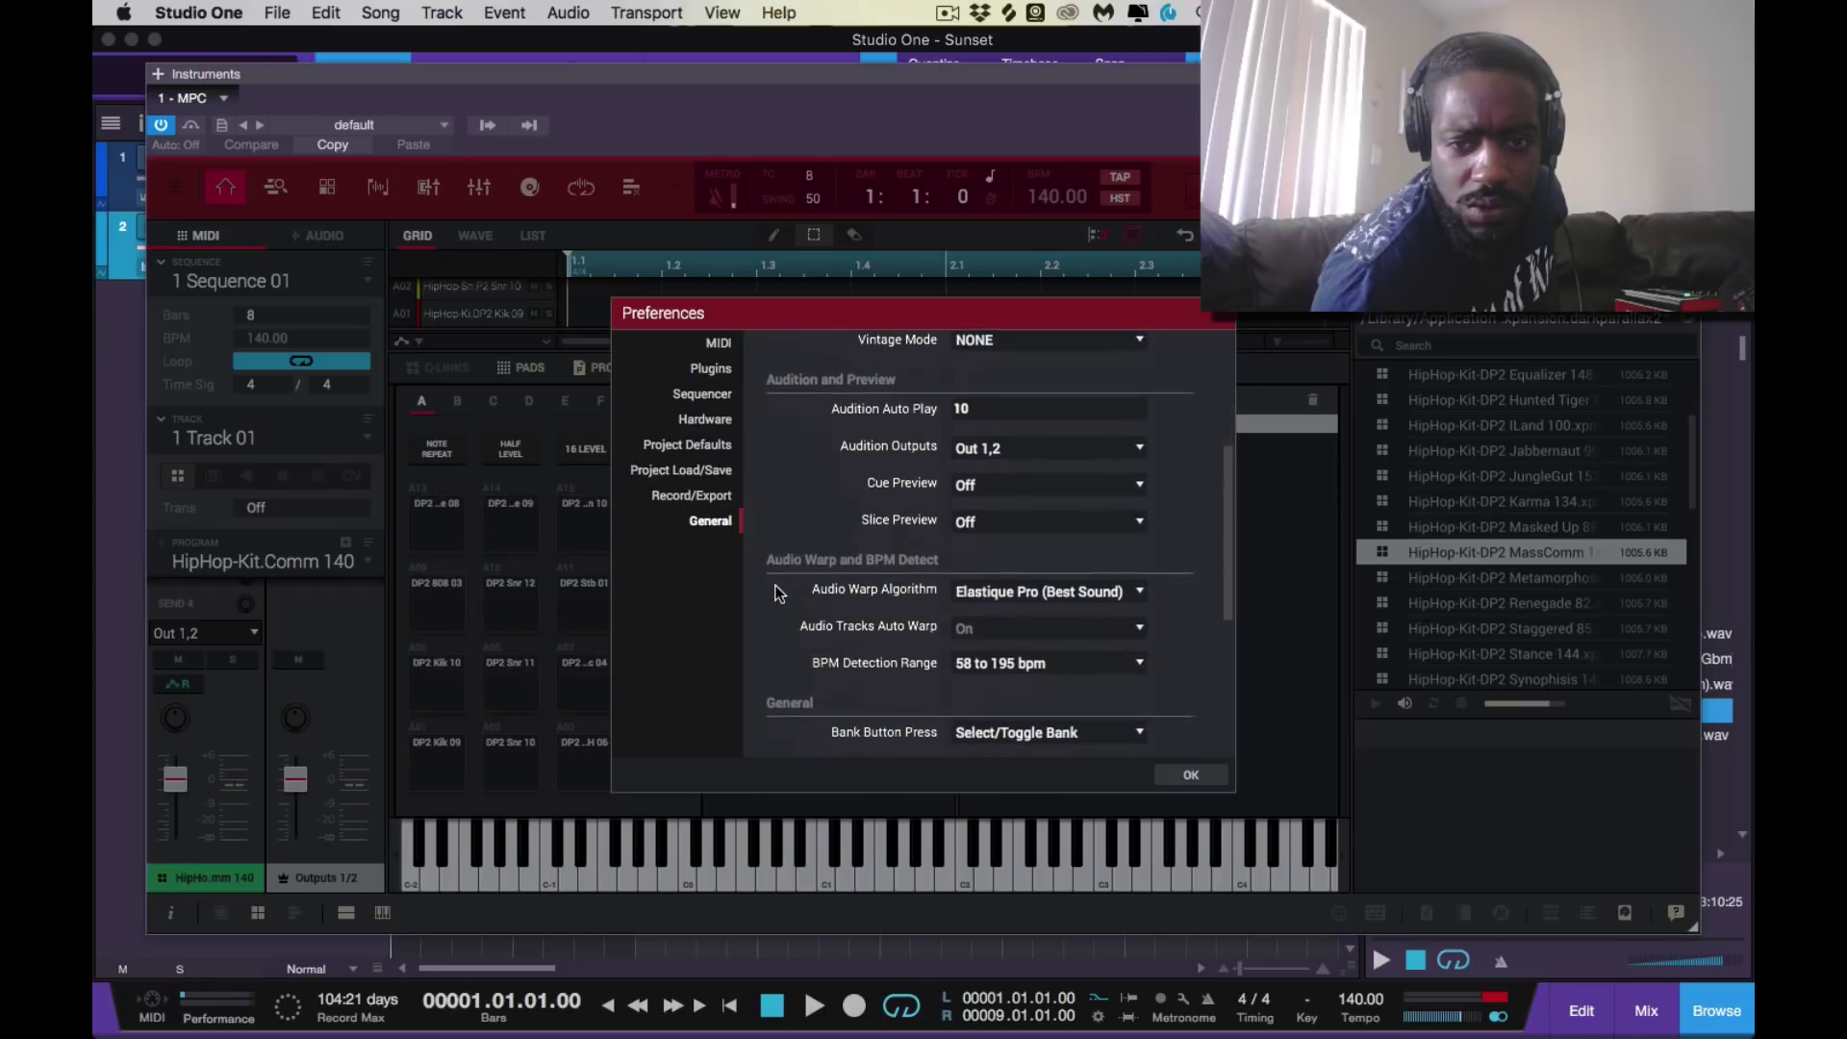
{"action": "scroll", "coordinate": [775, 585], "scroll_direction": "down", "scroll_amount": 1}
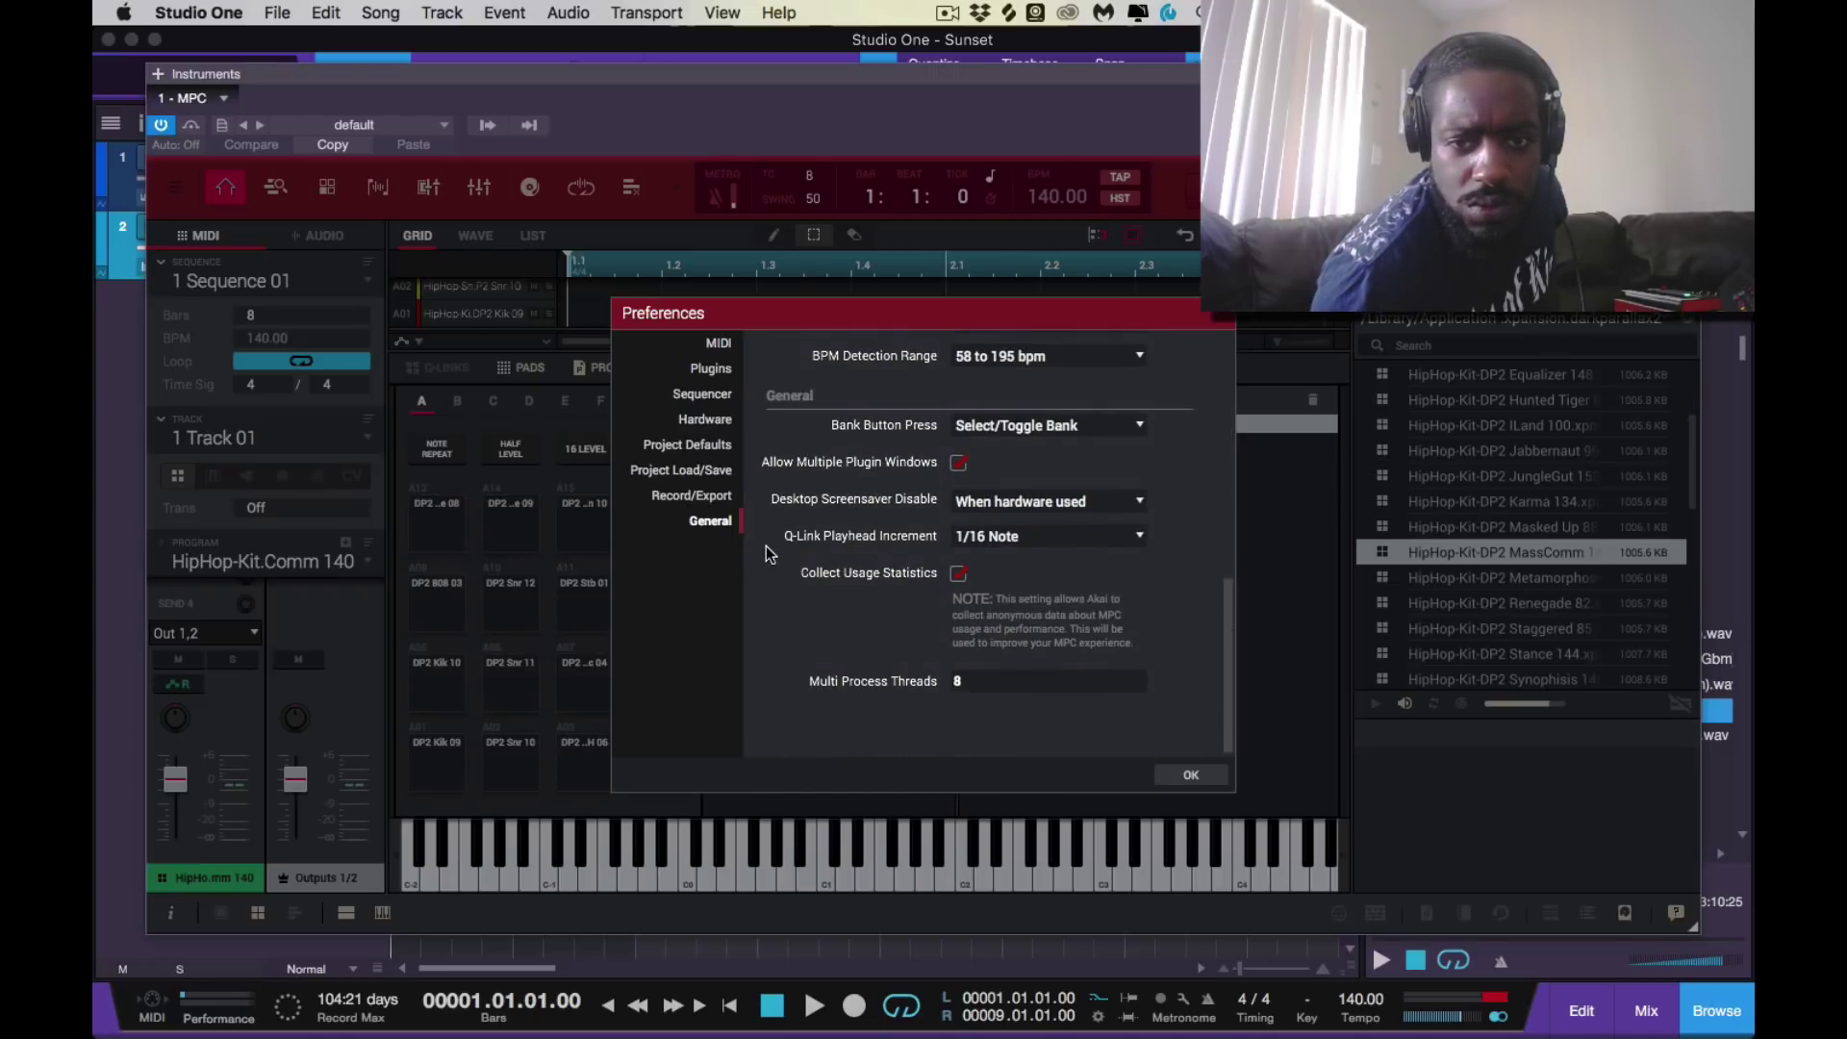
{"action": "left_click", "coordinate": [706, 498]}
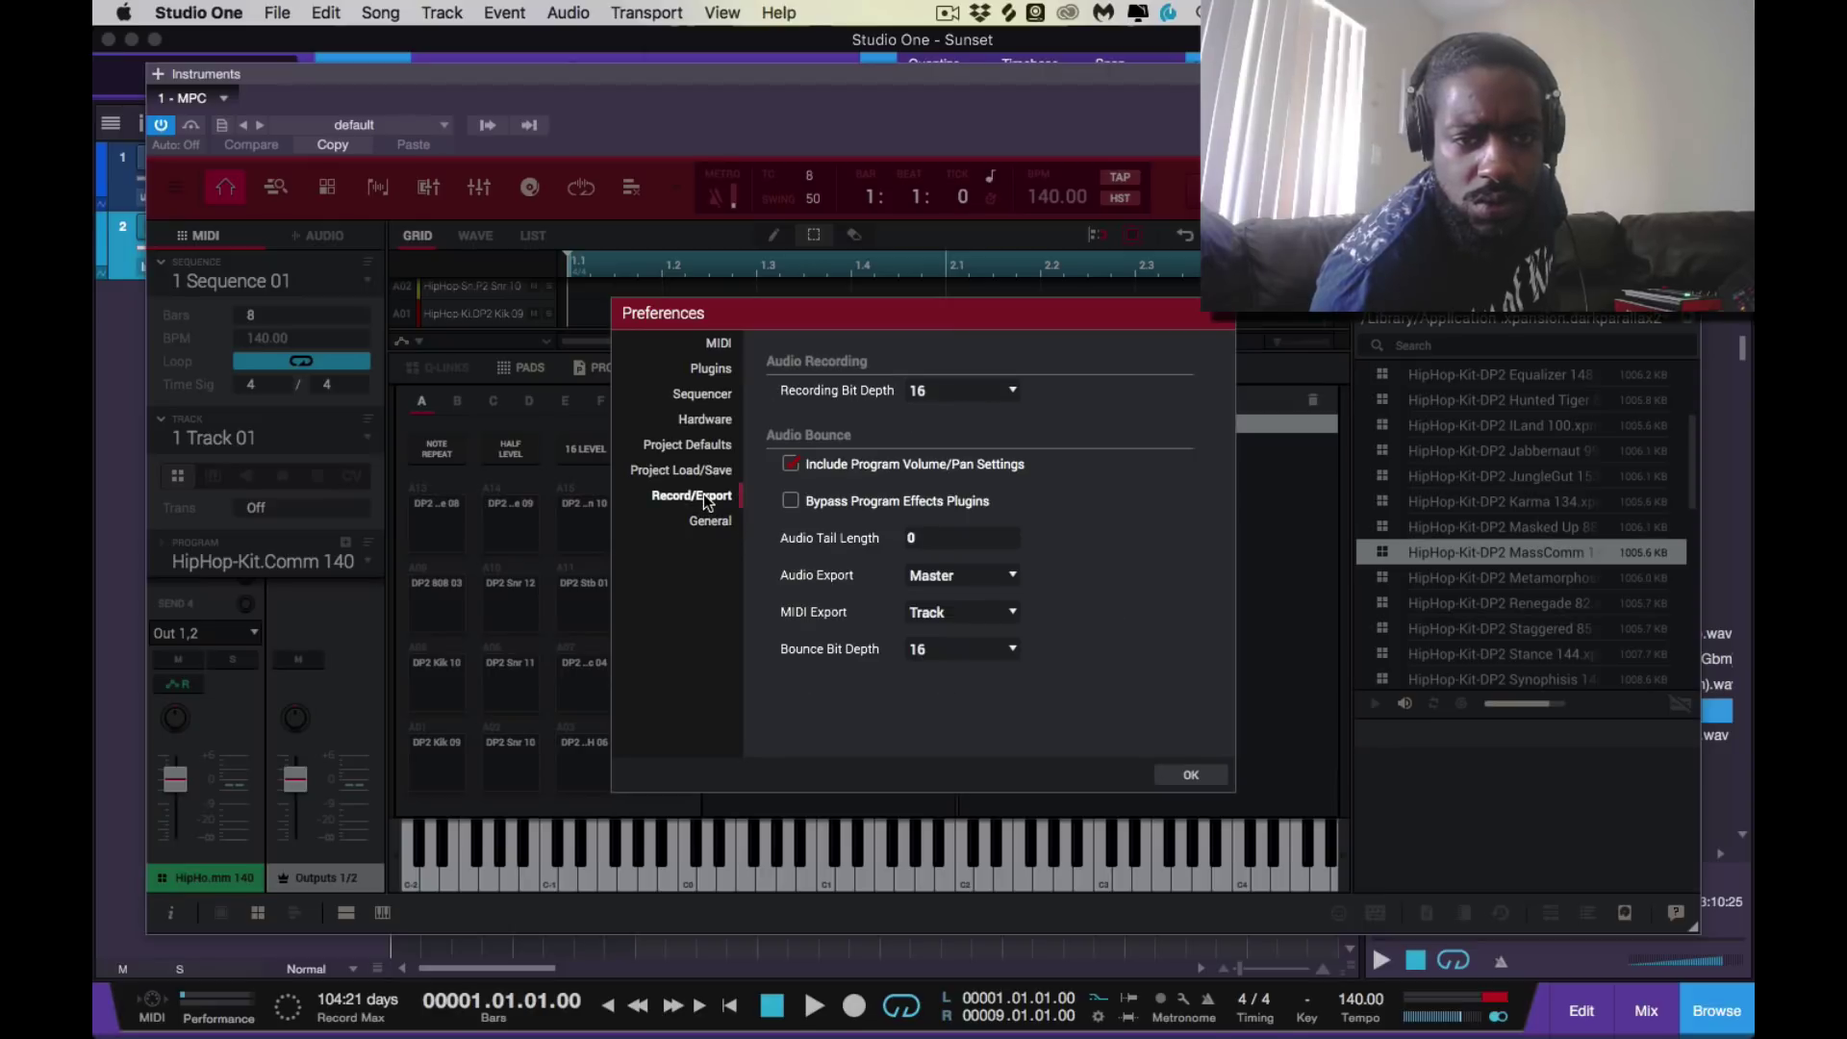
{"action": "left_click", "coordinate": [709, 421]}
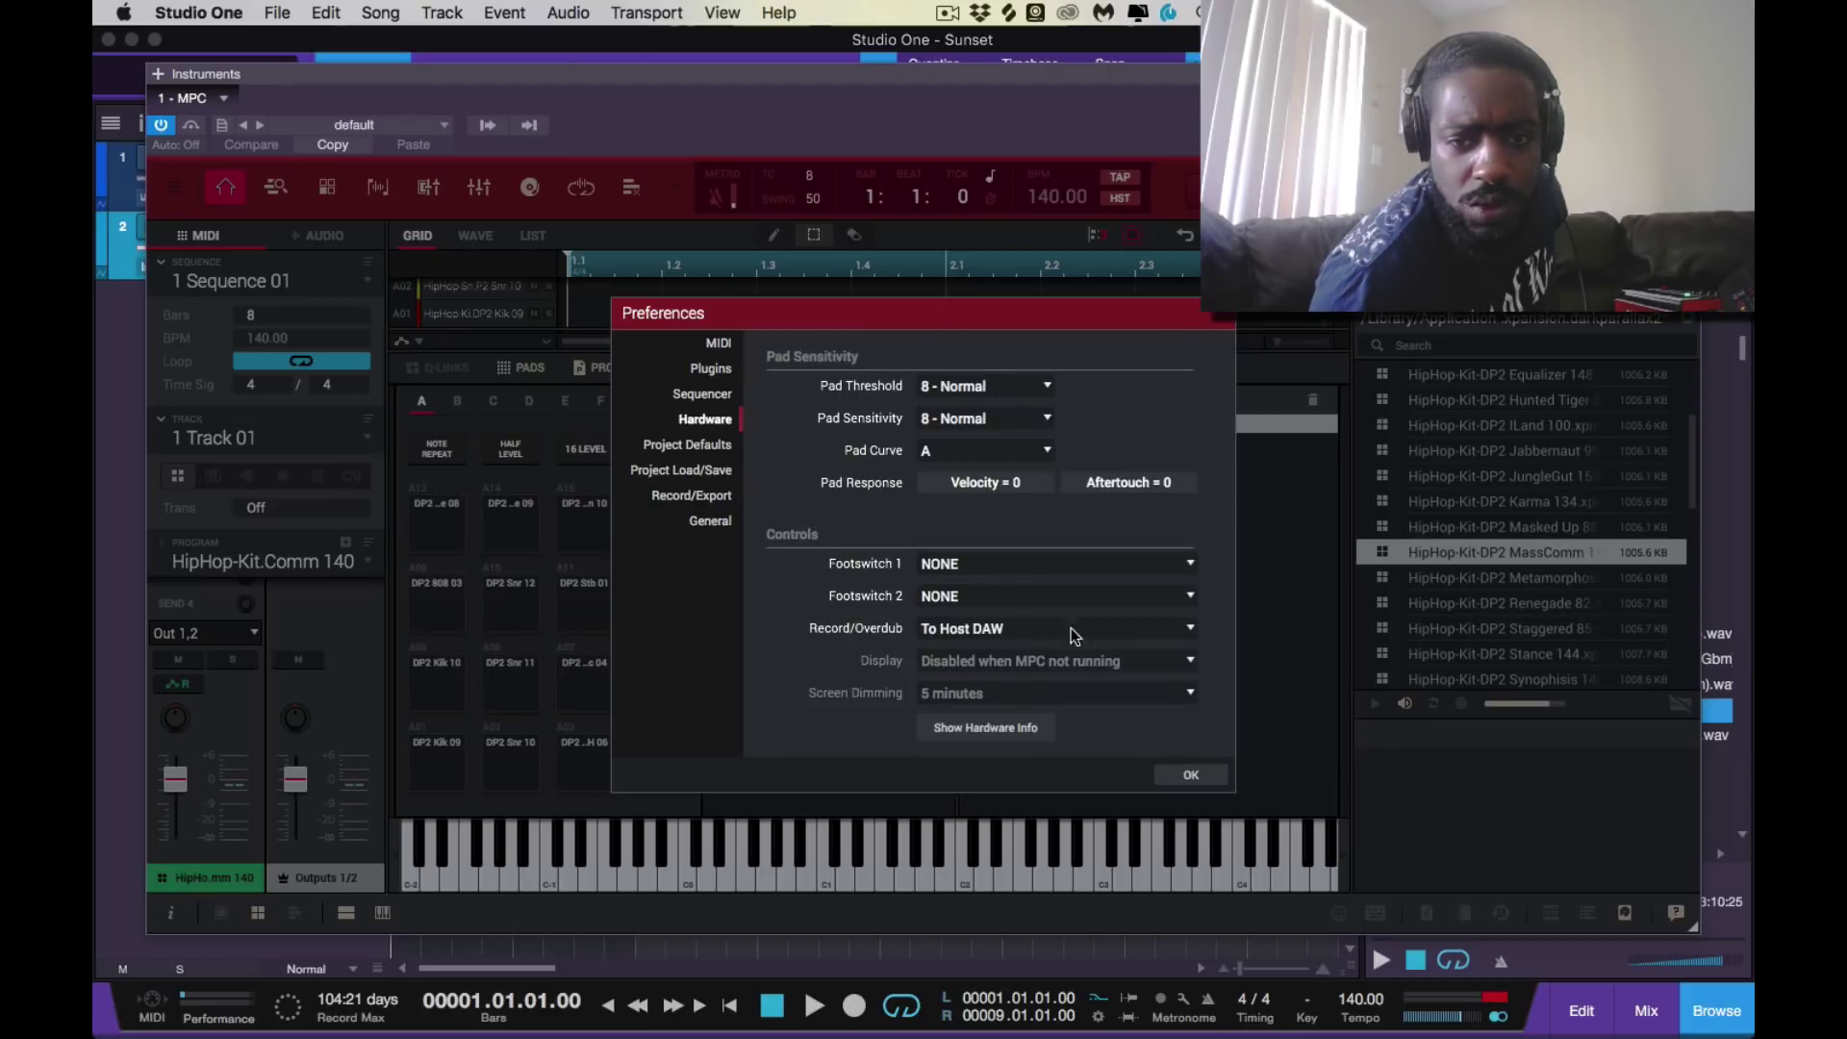
{"action": "left_click", "coordinate": [1192, 631]}
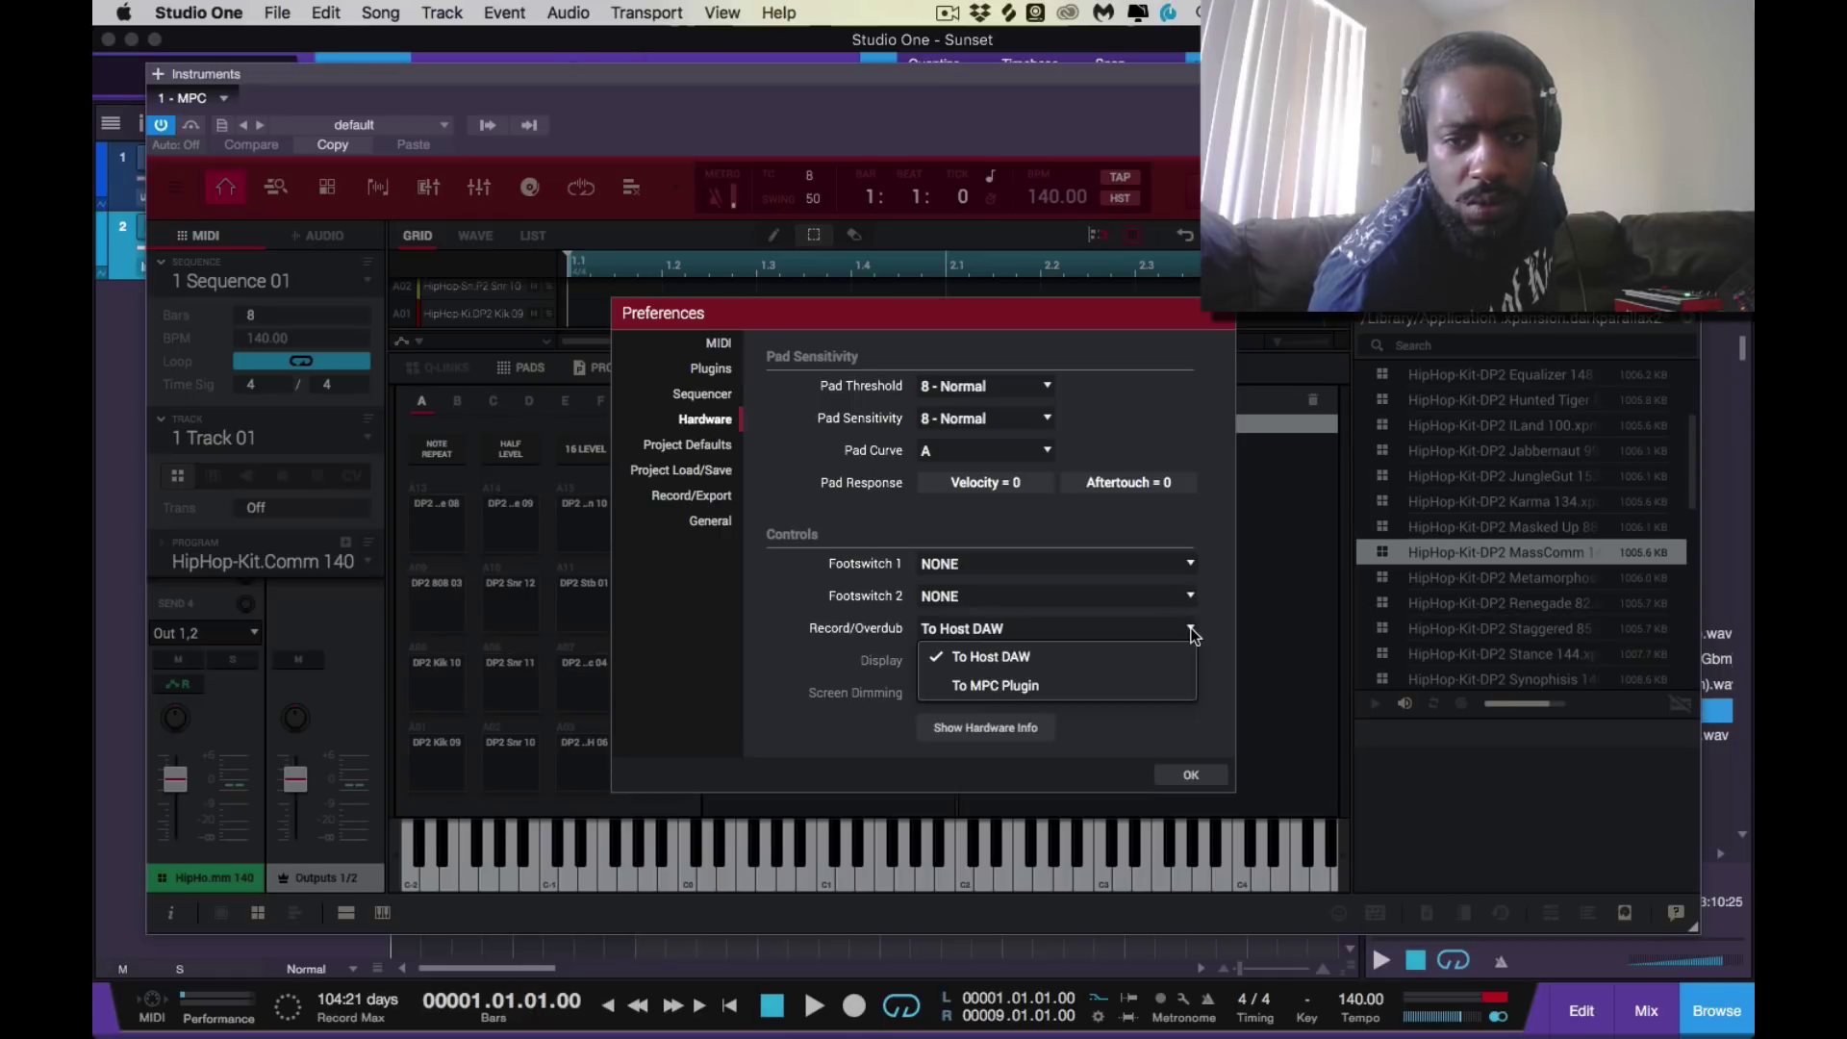
{"action": "left_click", "coordinate": [1182, 687]}
{"action": "left_click", "coordinate": [1193, 774]}
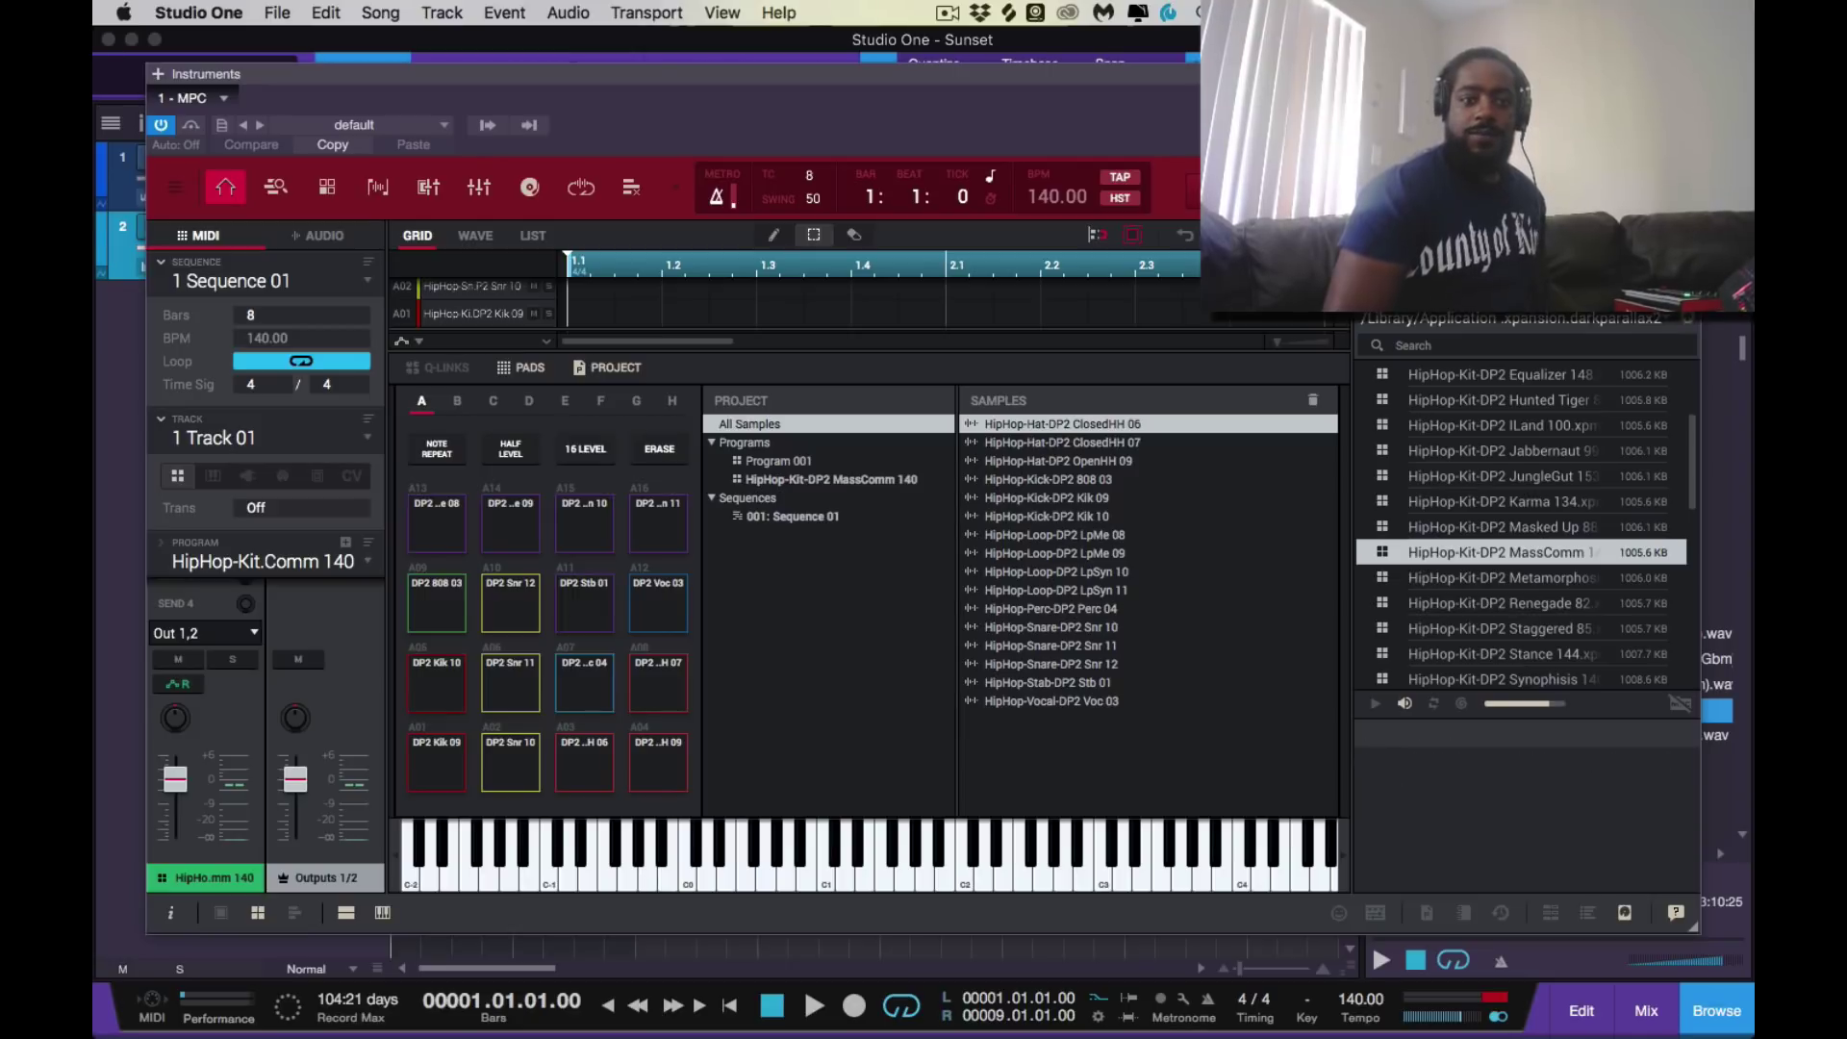
{"action": "key", "text": "super+w"}
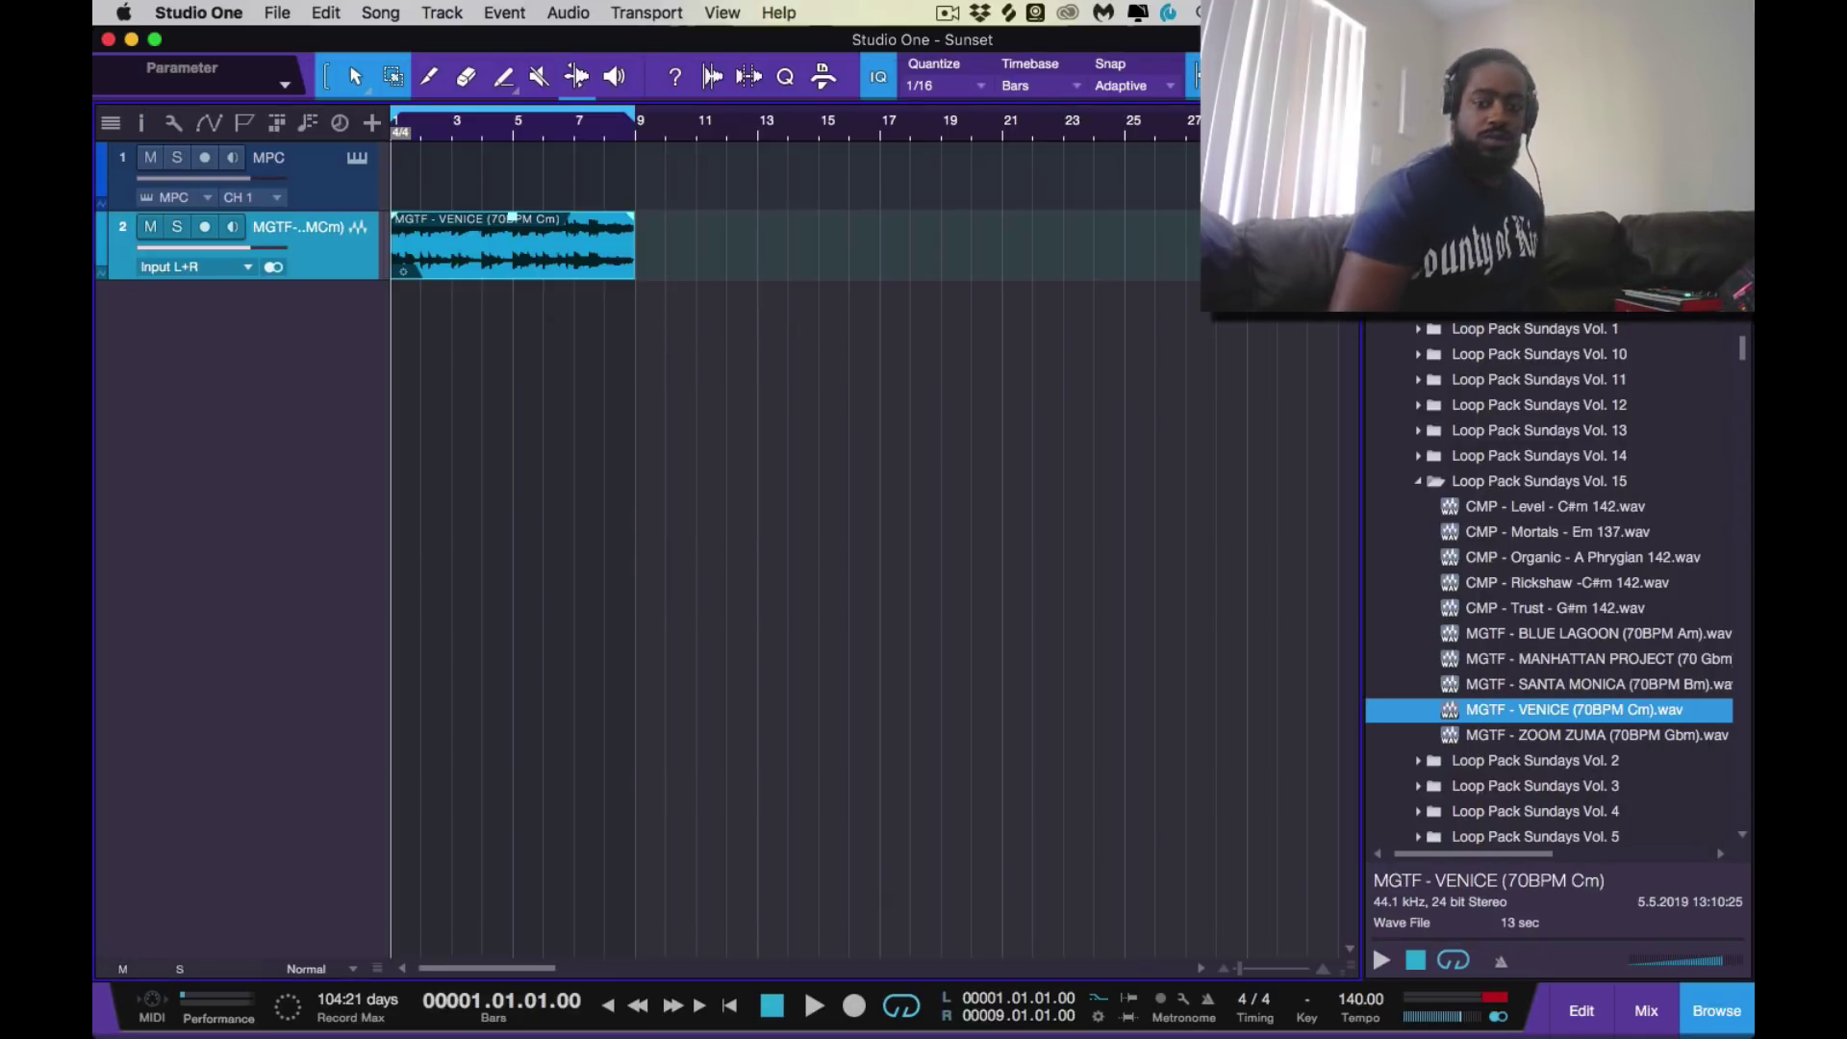
With the song playing, reopen the MPC instrument and nudge the Perc 04 hits in Sequence 01 later by two timing-correct steps
{"action": "key", "text": "space"}
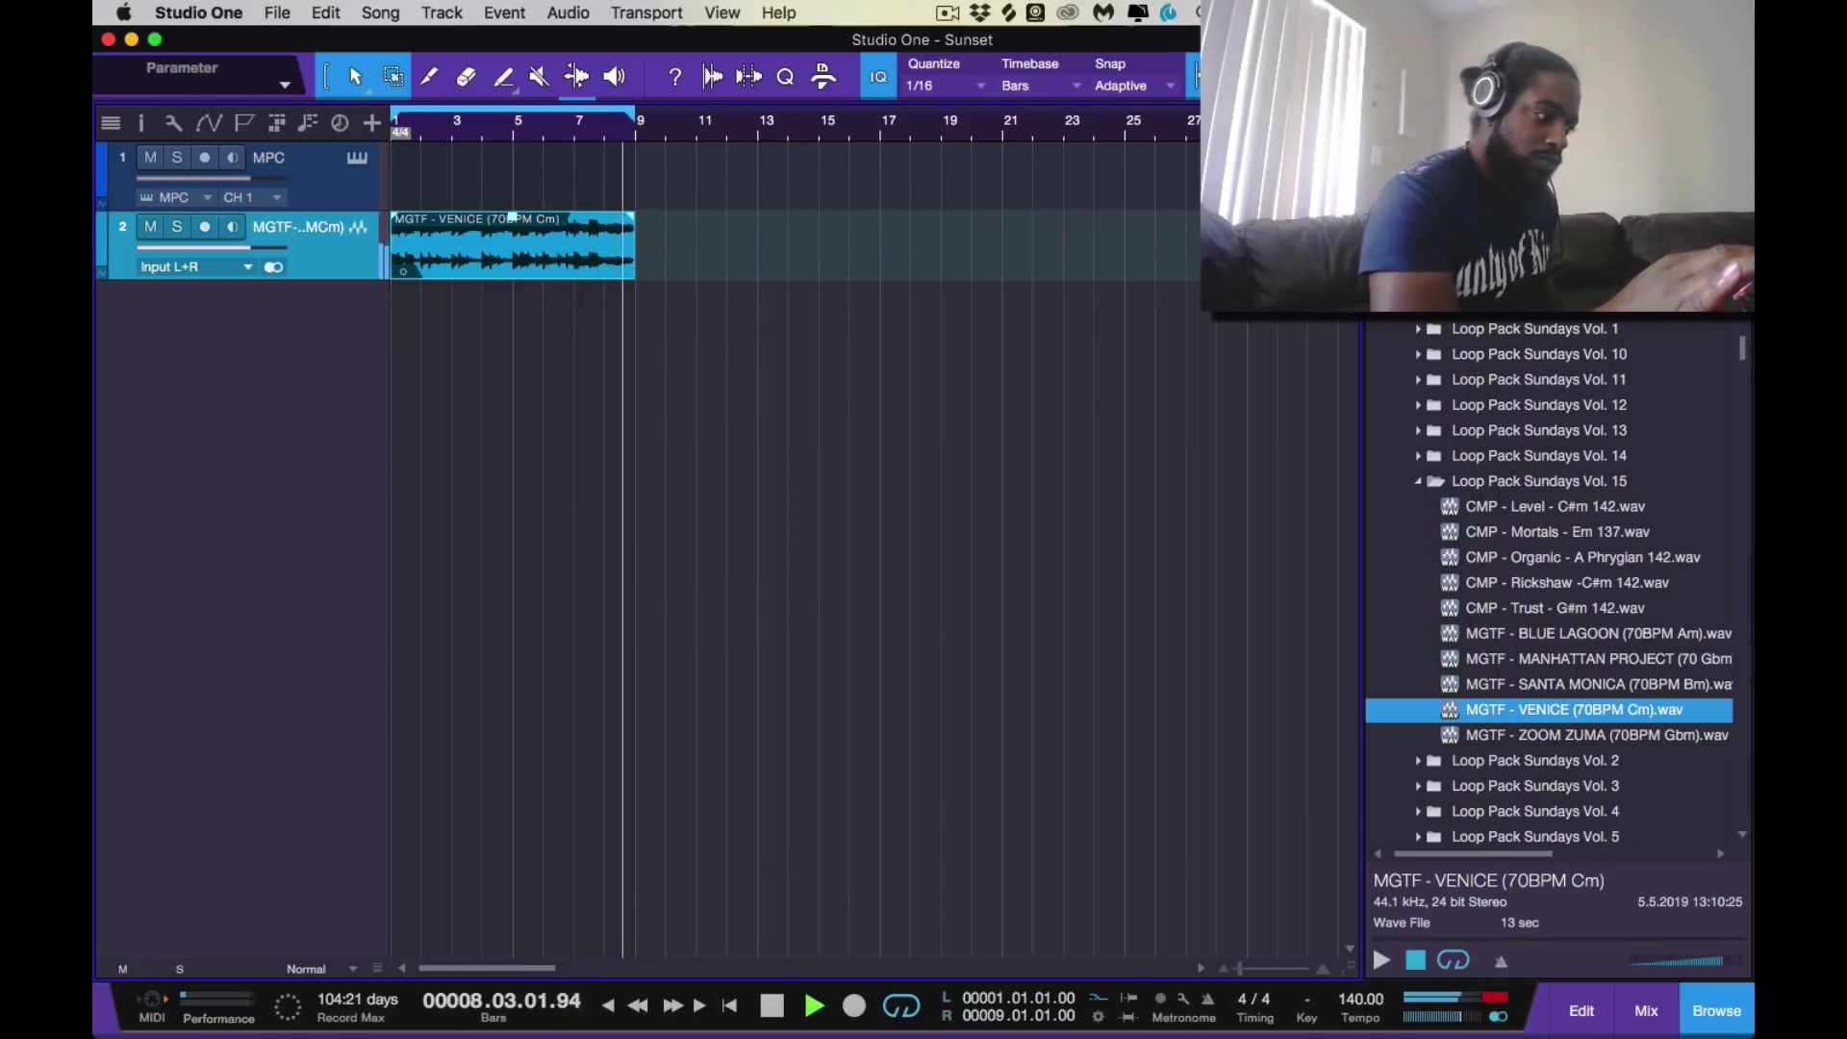
{"action": "key", "text": "F11"}
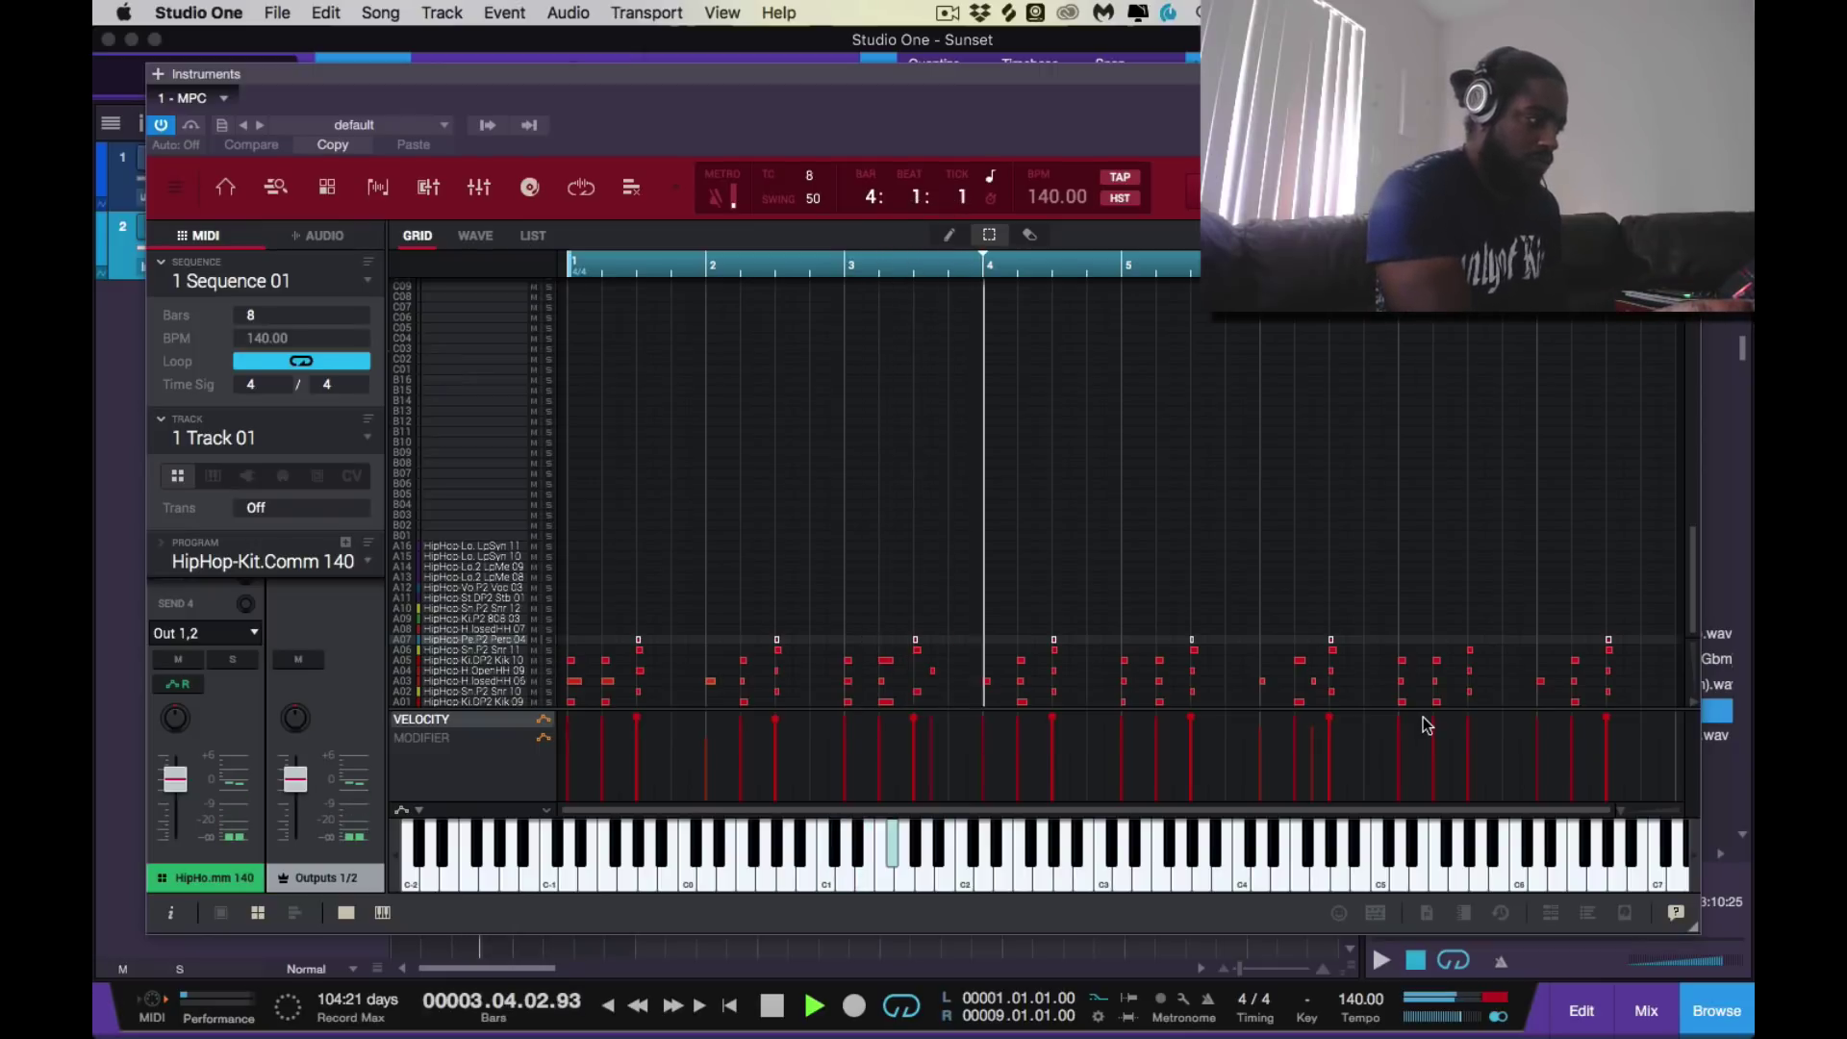
{"action": "key", "text": "Right"}
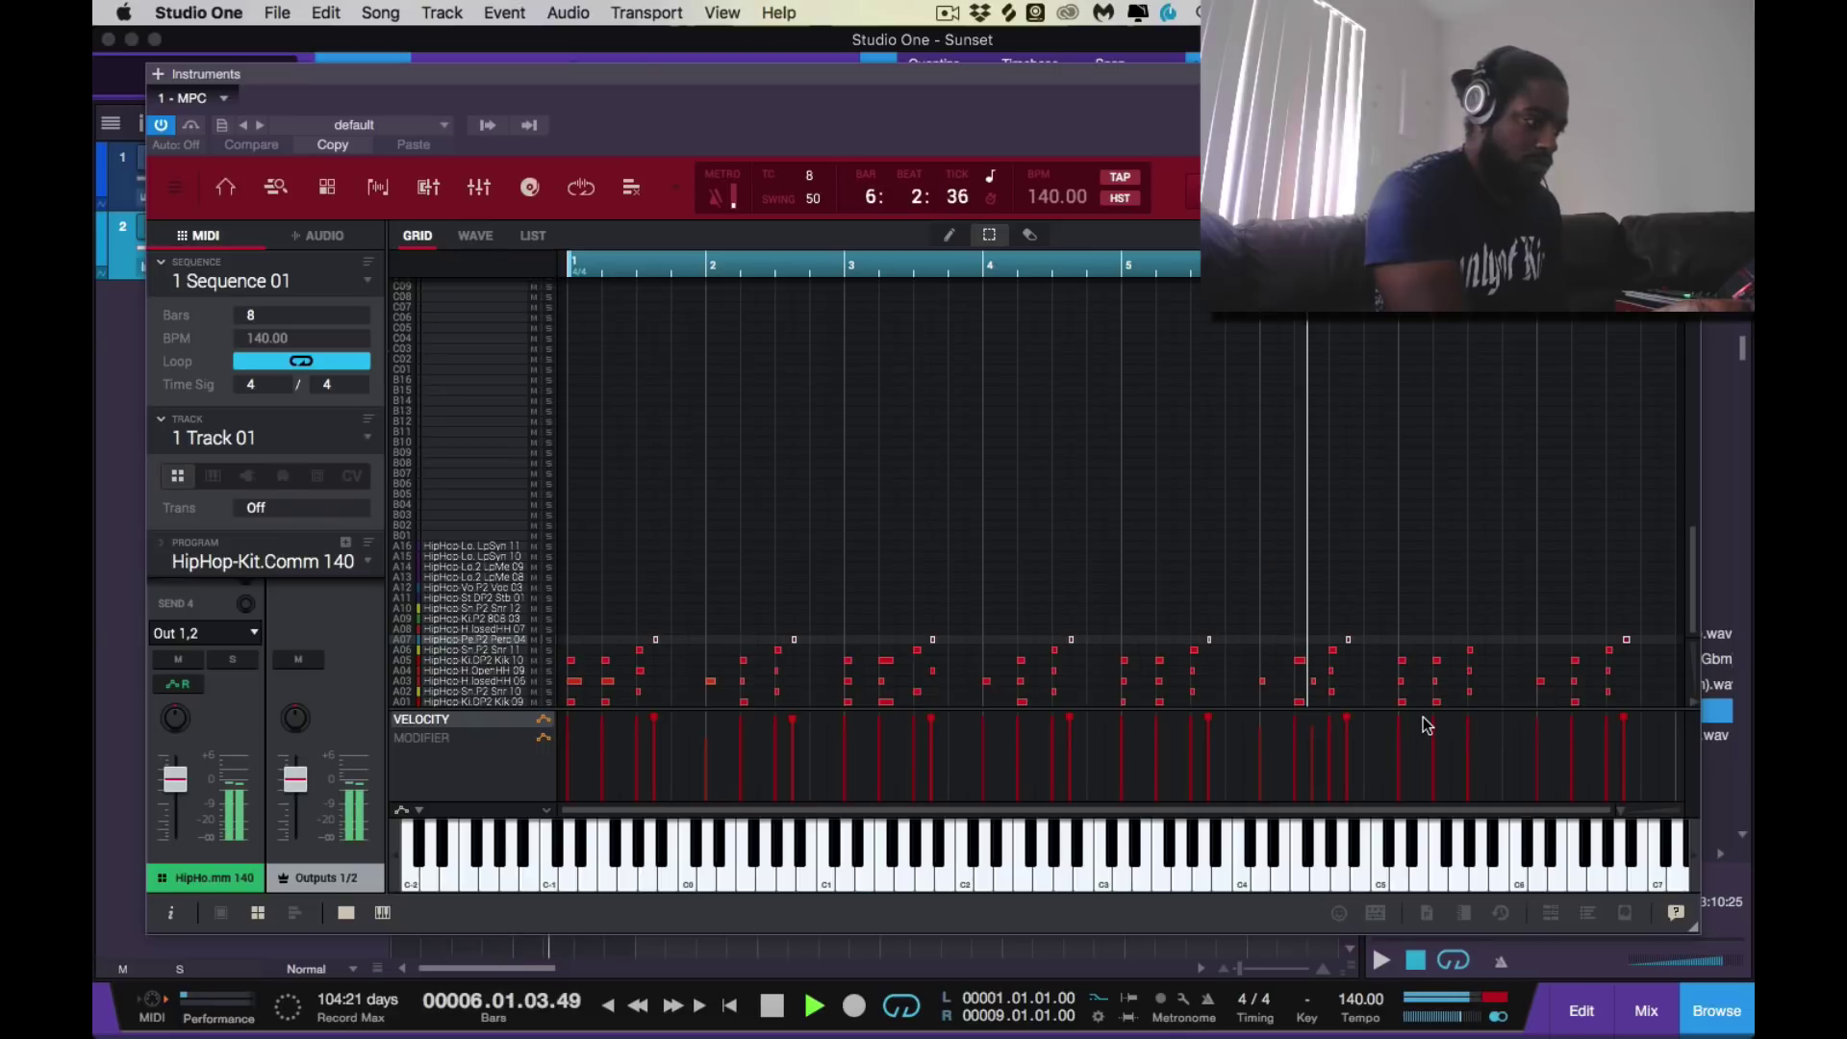
{"action": "key", "text": "Right"}
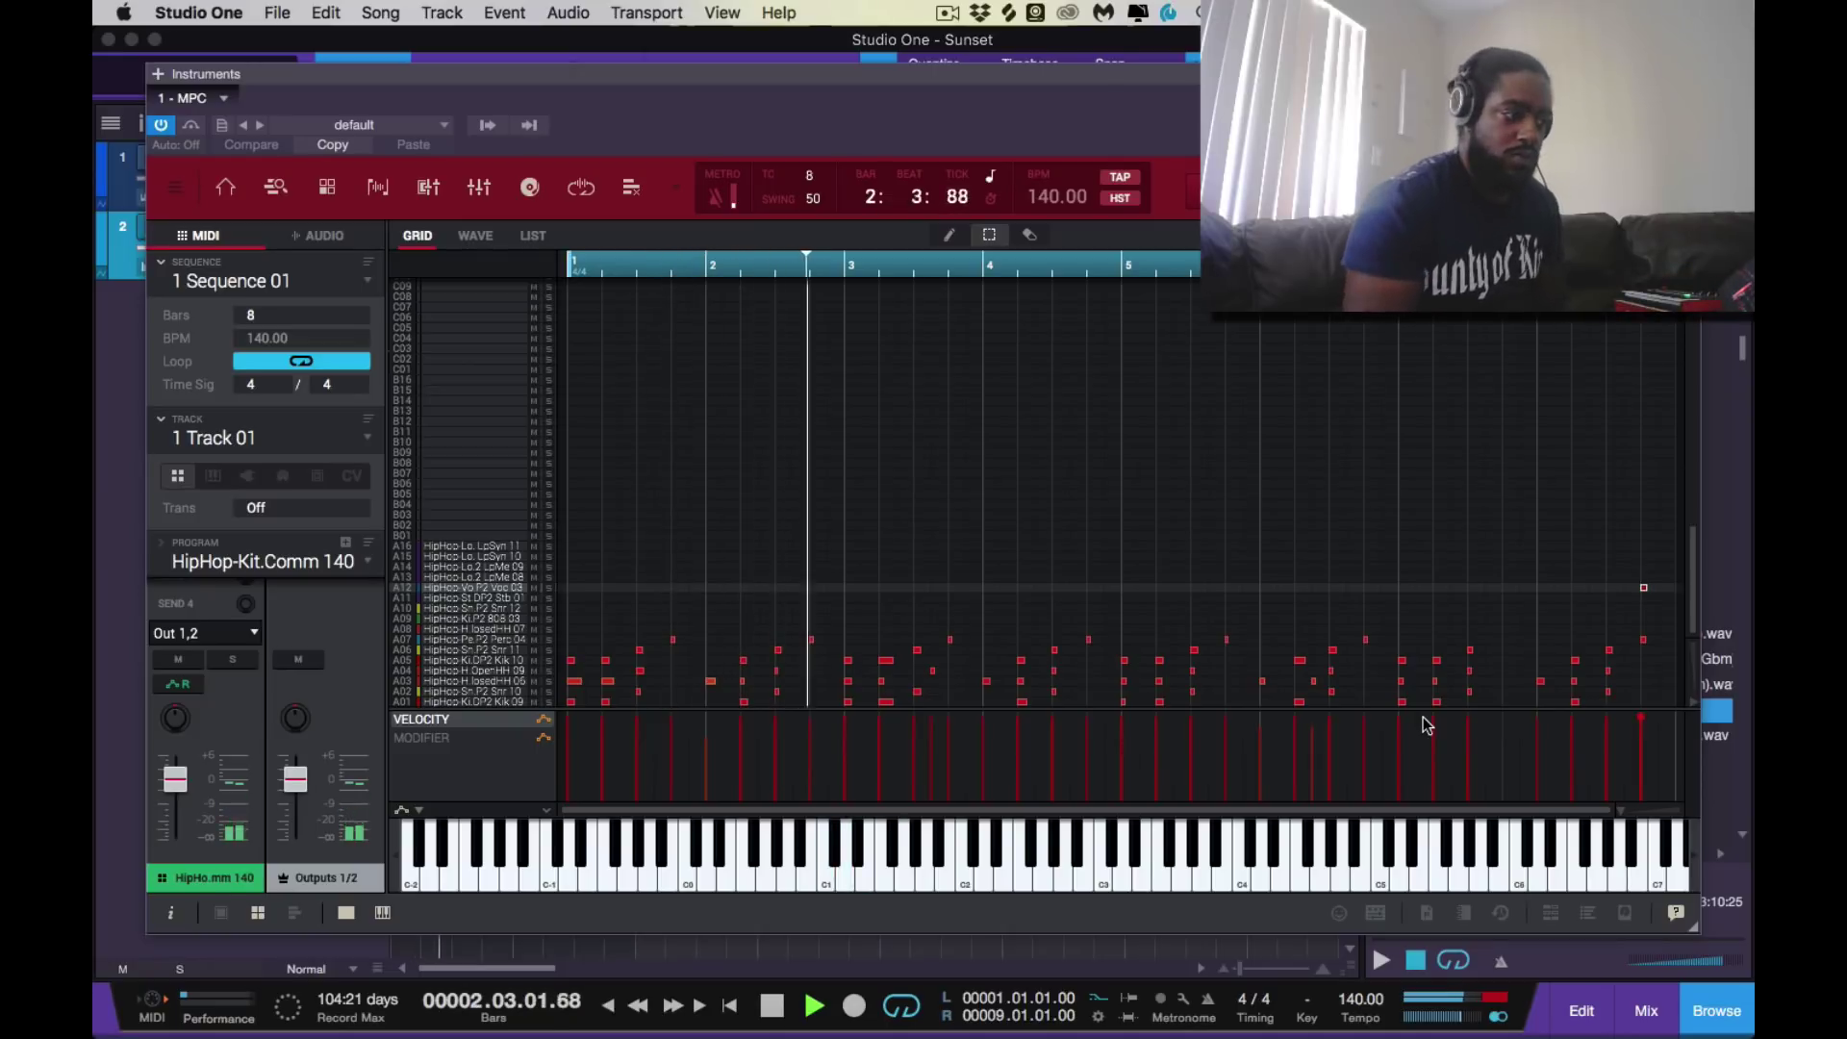
{"action": "key", "text": "Right"}
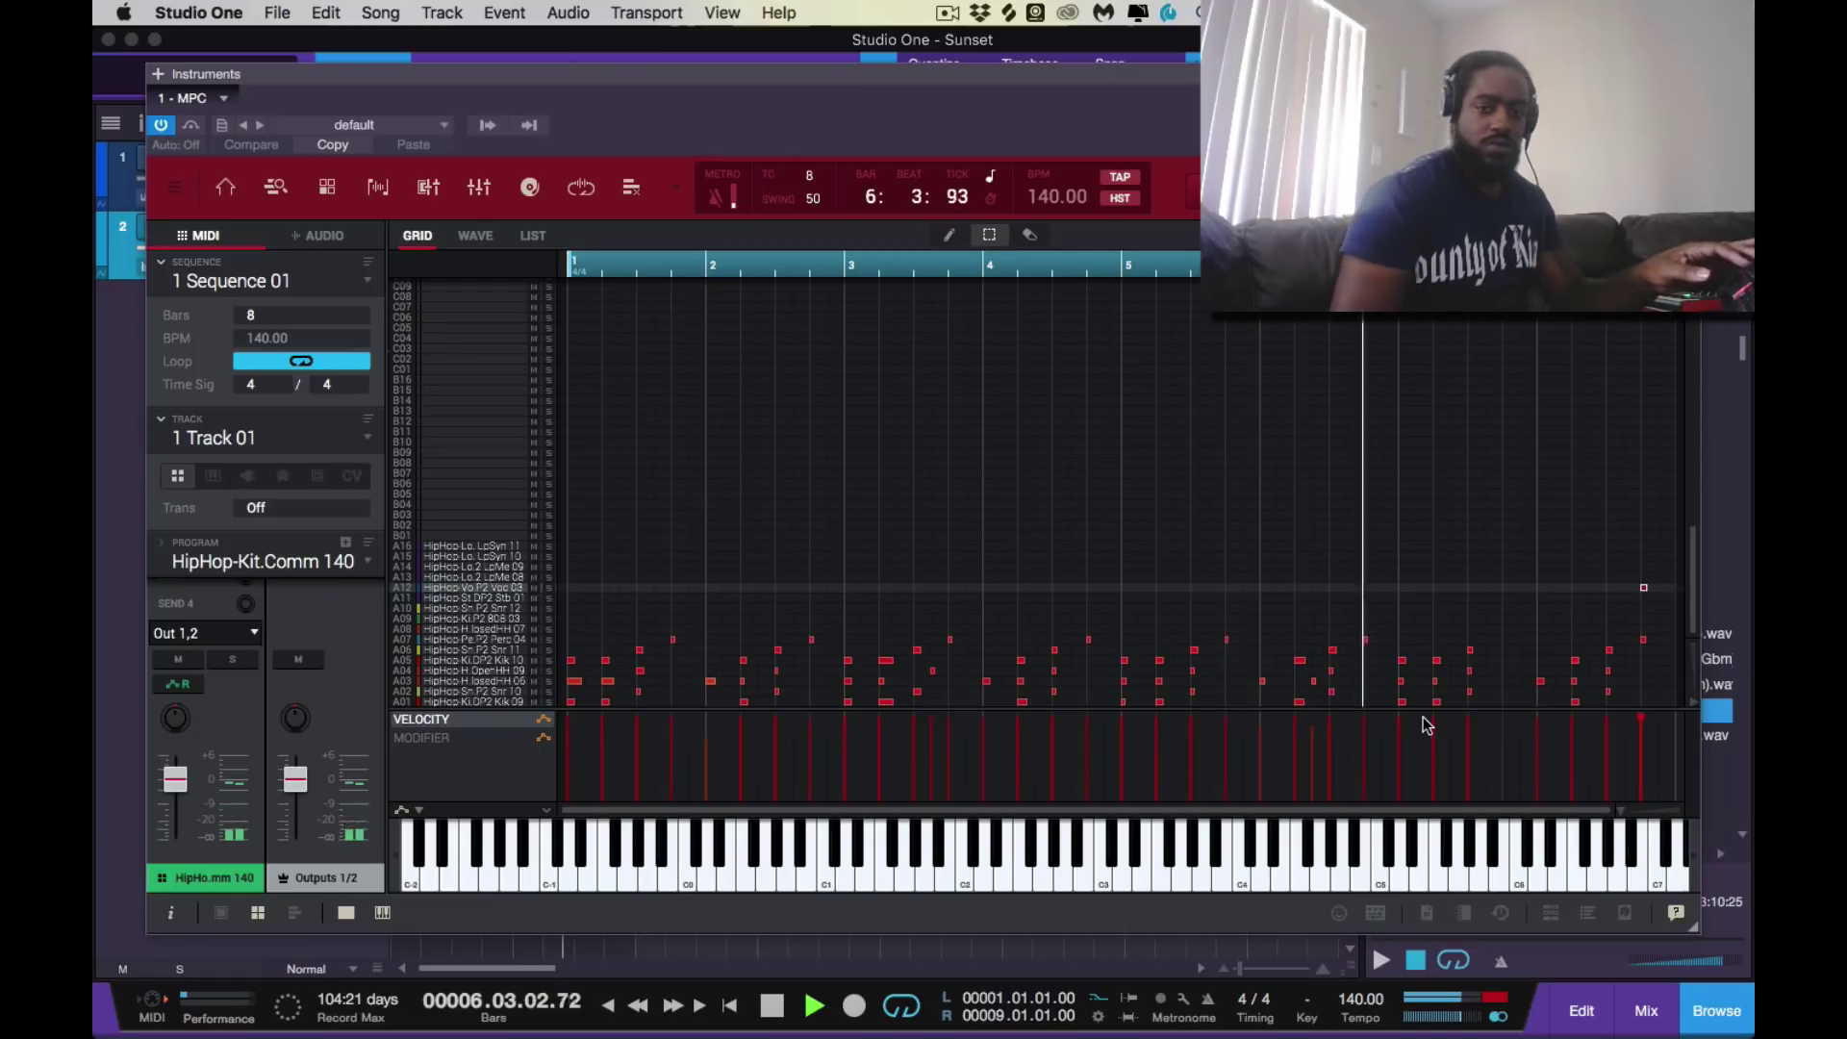
Build an eight-bar drum pattern in Sequence 02 over the playing song, and adjust the Perc 04 hits at its start and end
{"action": "left_click", "coordinate": [774, 1005]}
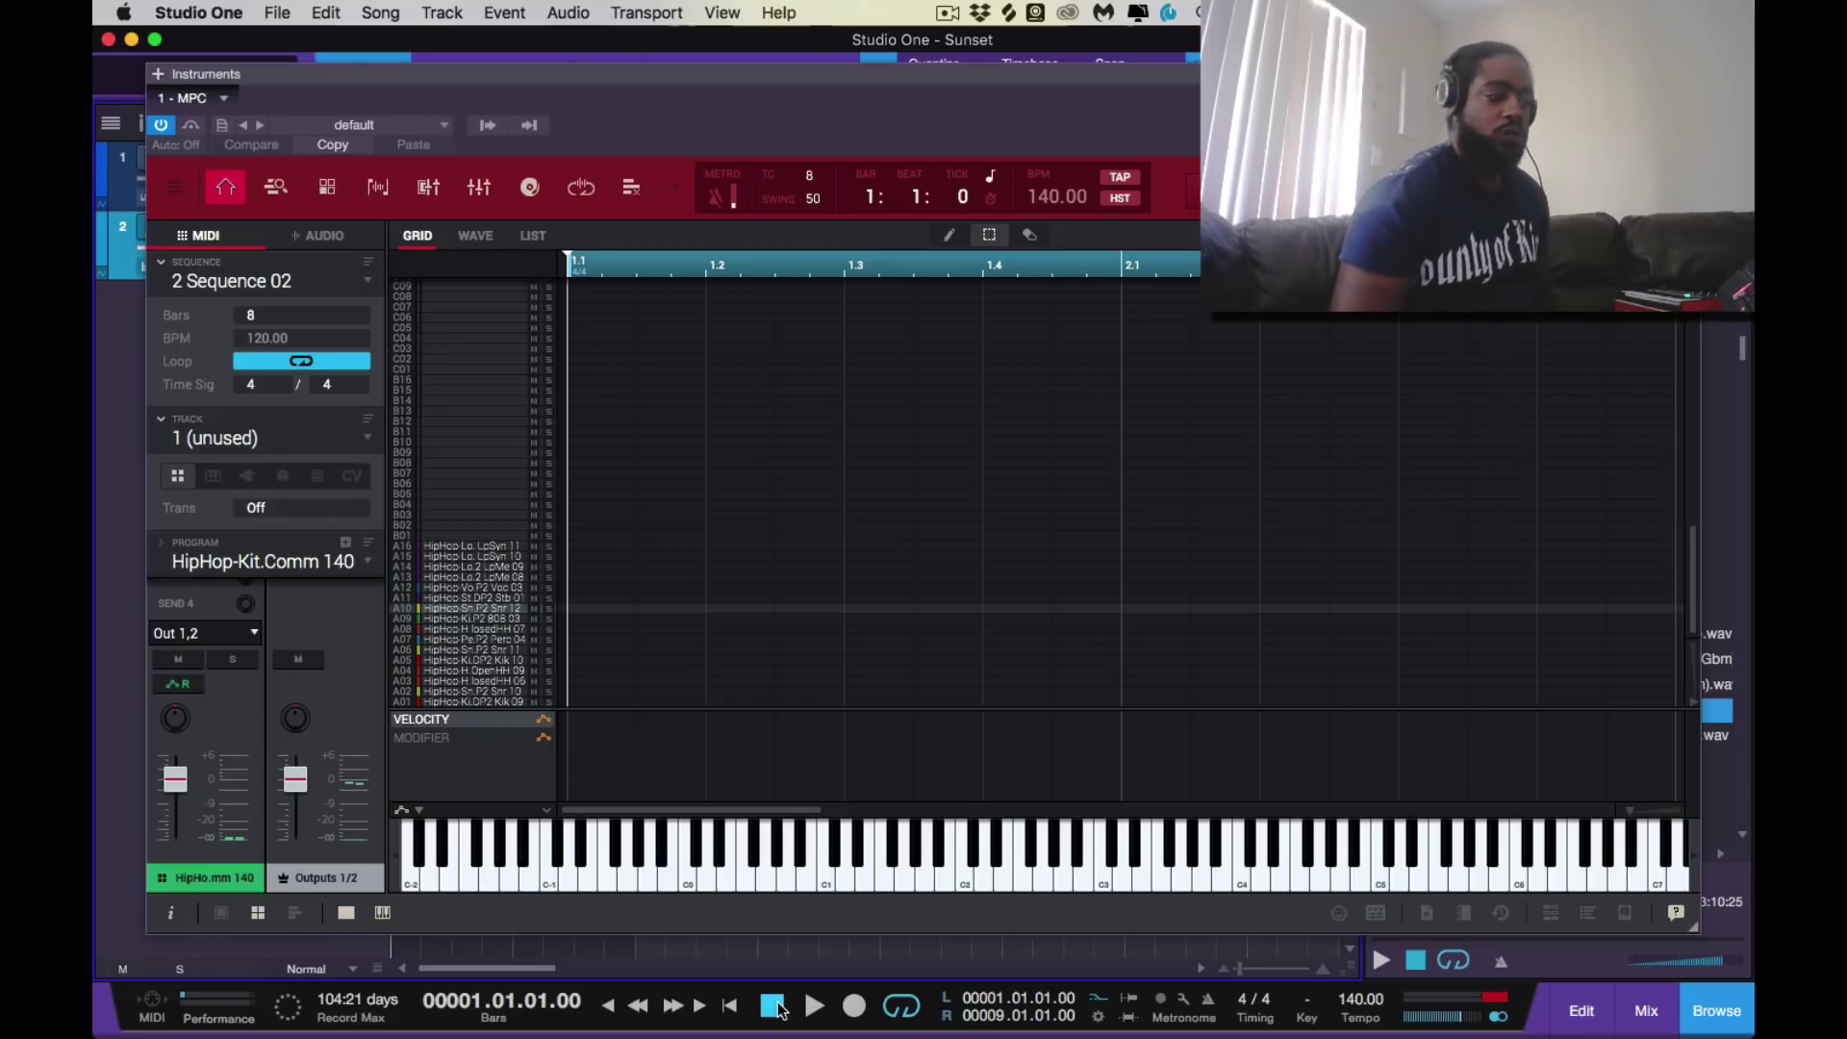
{"action": "key", "text": "space"}
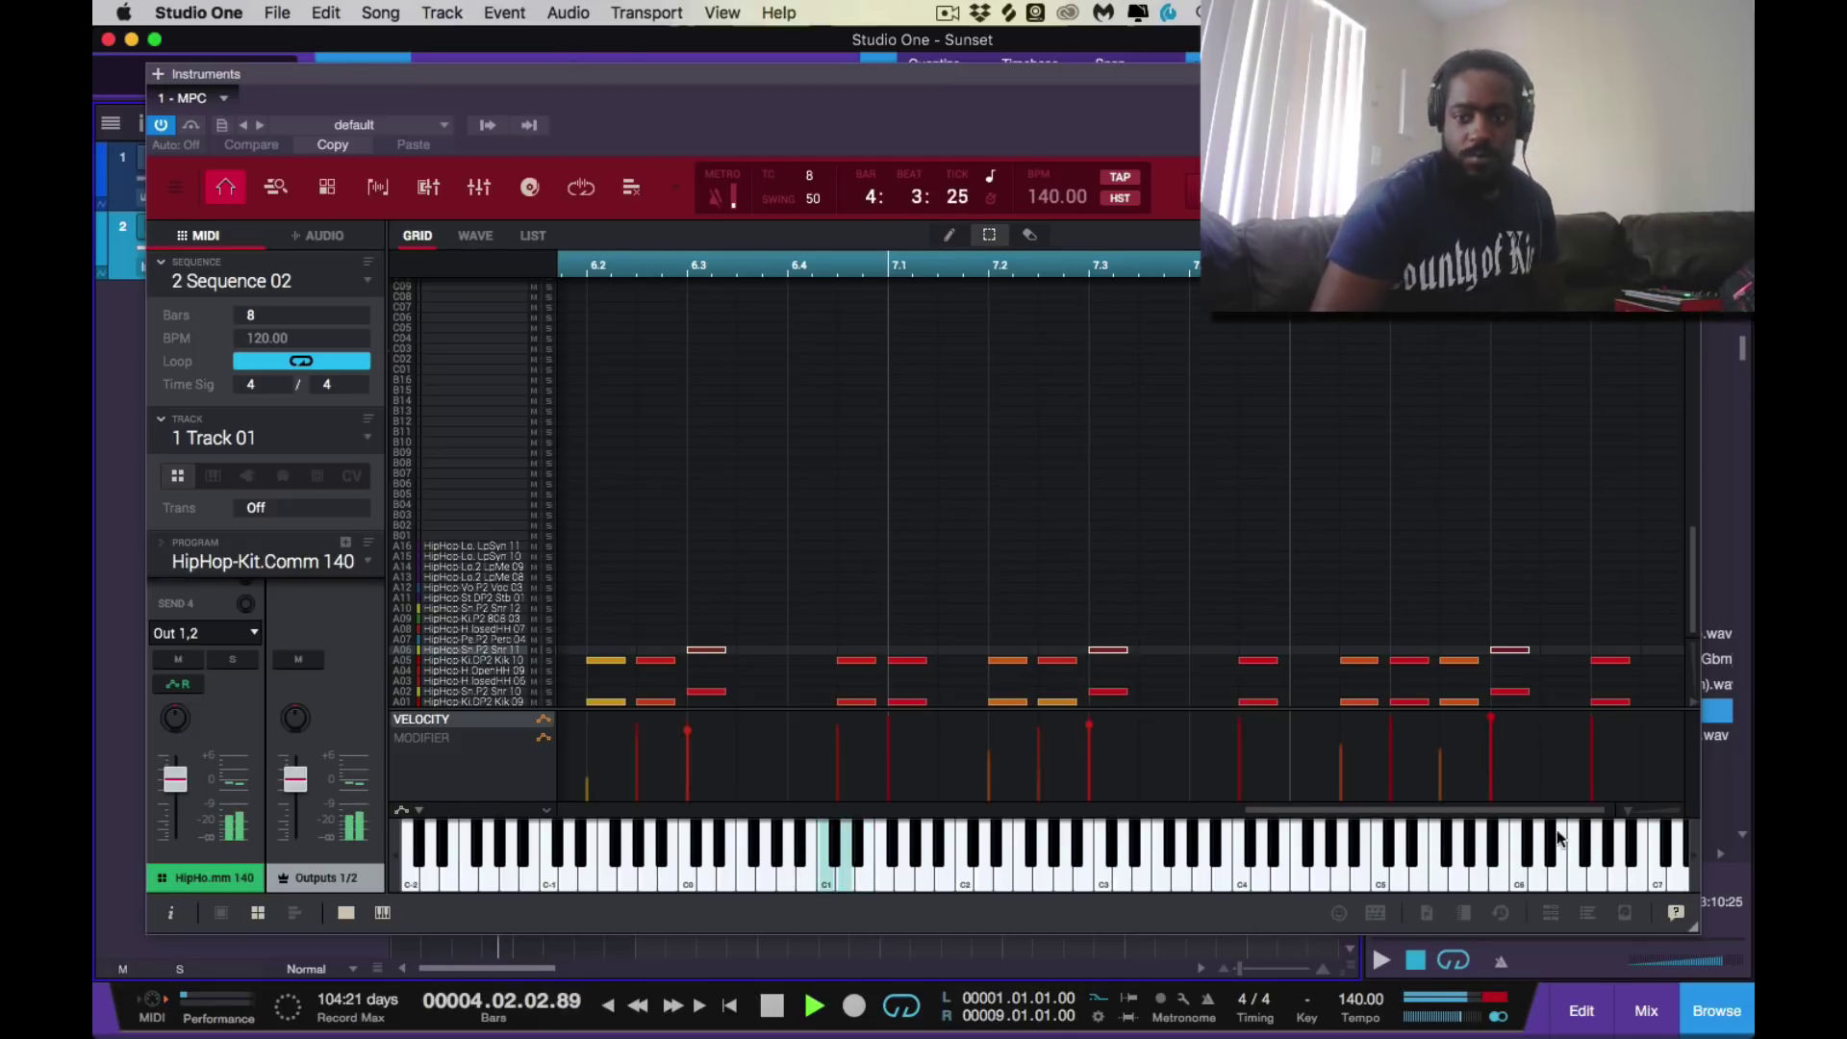
{"action": "left_click_drag", "start_coordinate": [1626, 816], "coordinate": [1568, 816]}
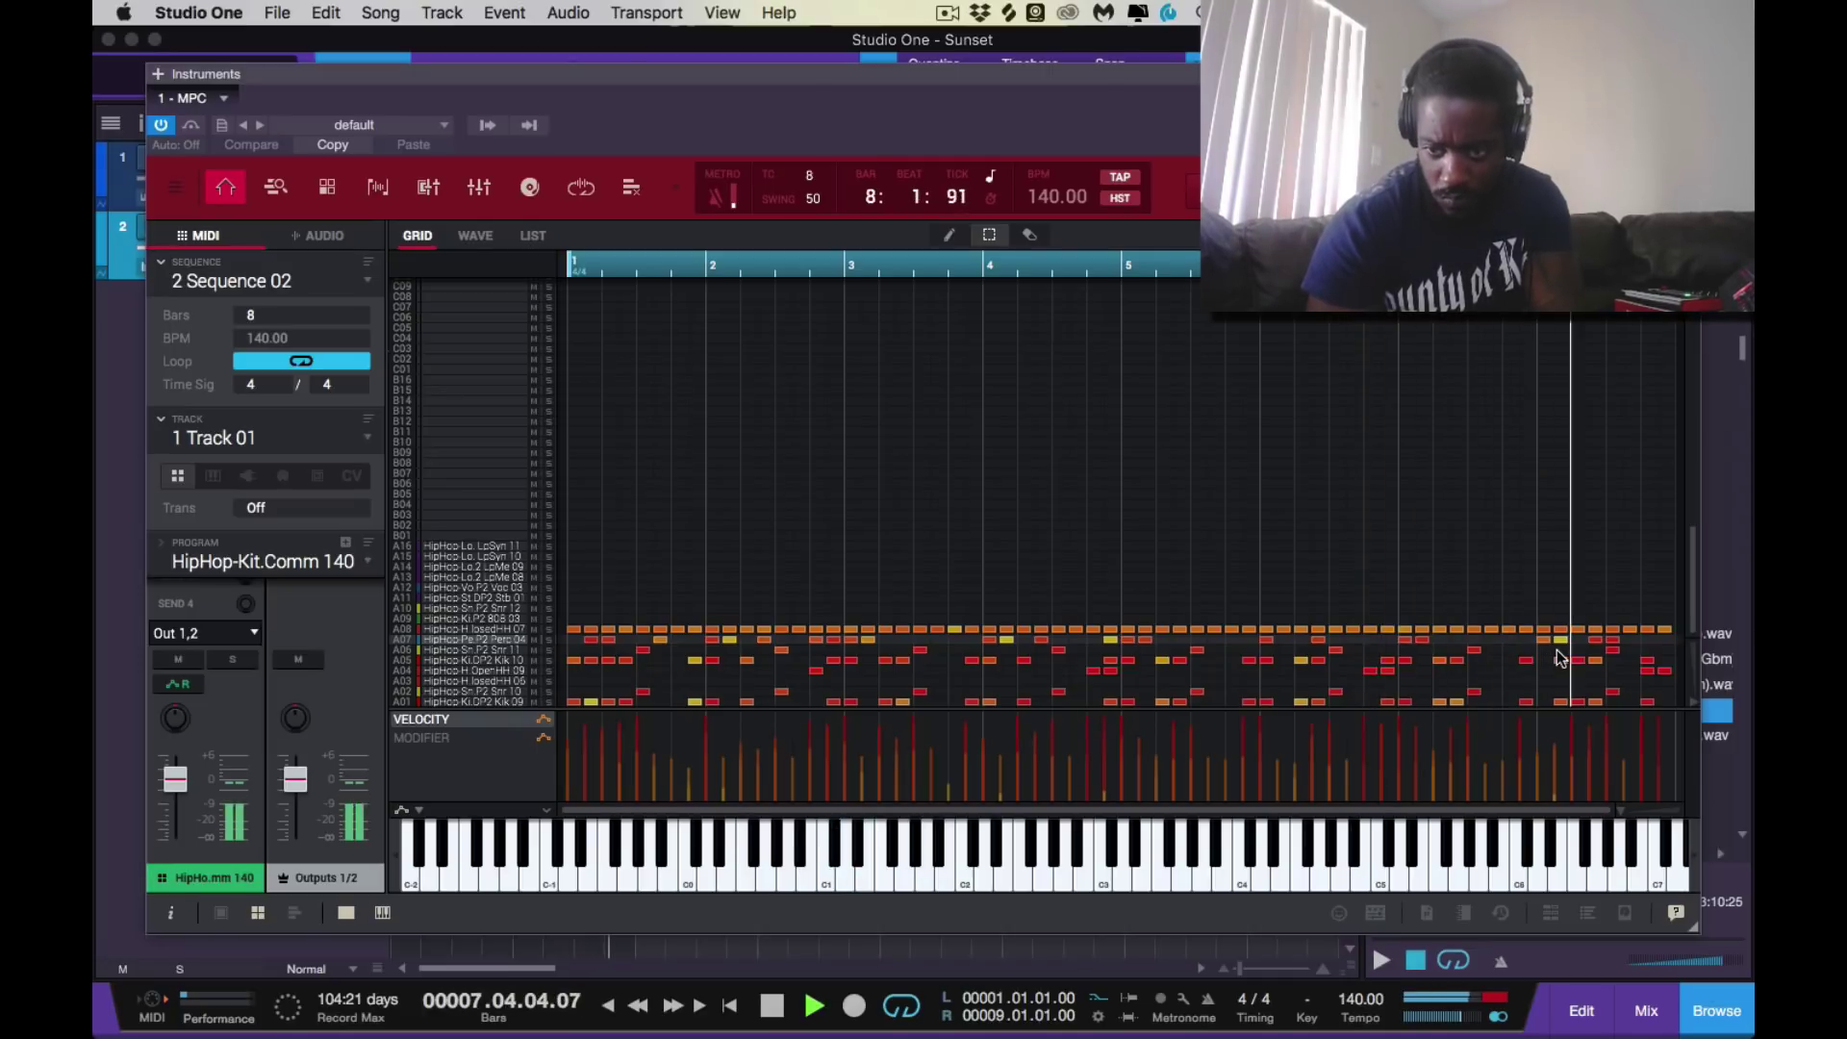
{"action": "left_click", "coordinate": [1613, 640]}
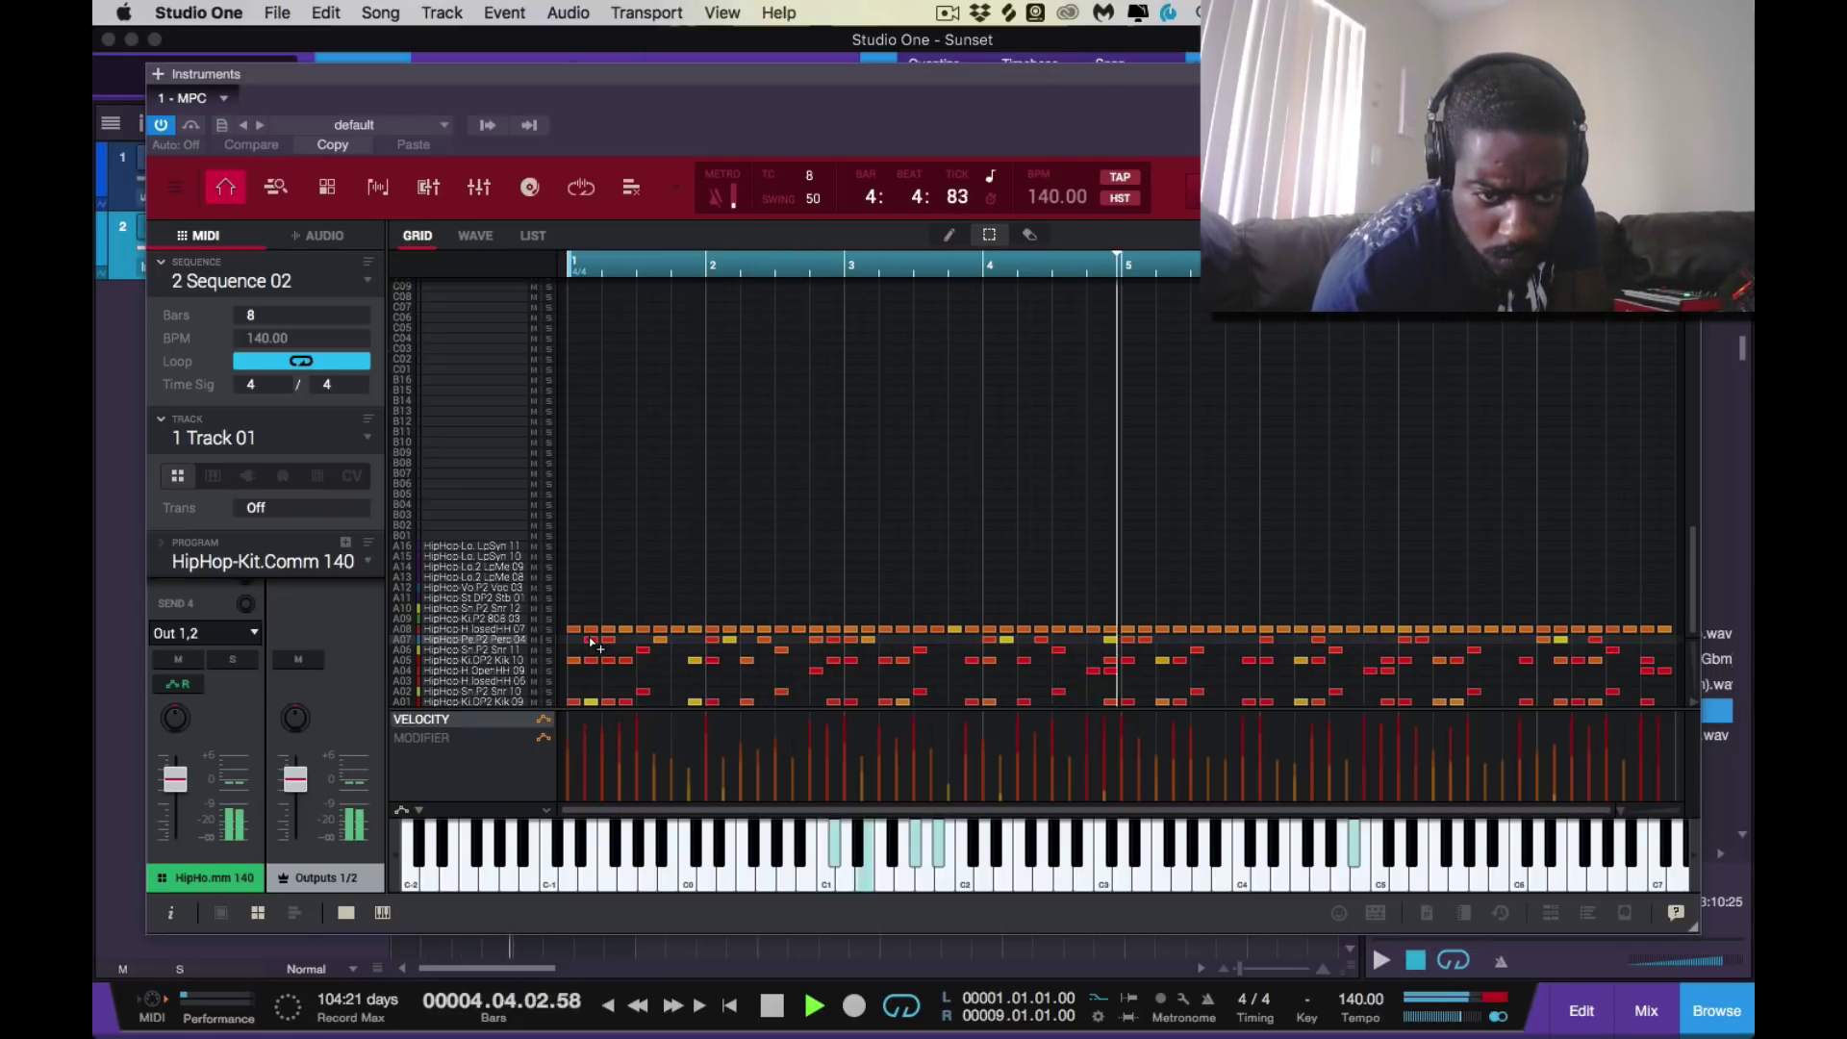
{"action": "left_click_drag", "start_coordinate": [589, 637], "coordinate": [573, 645]}
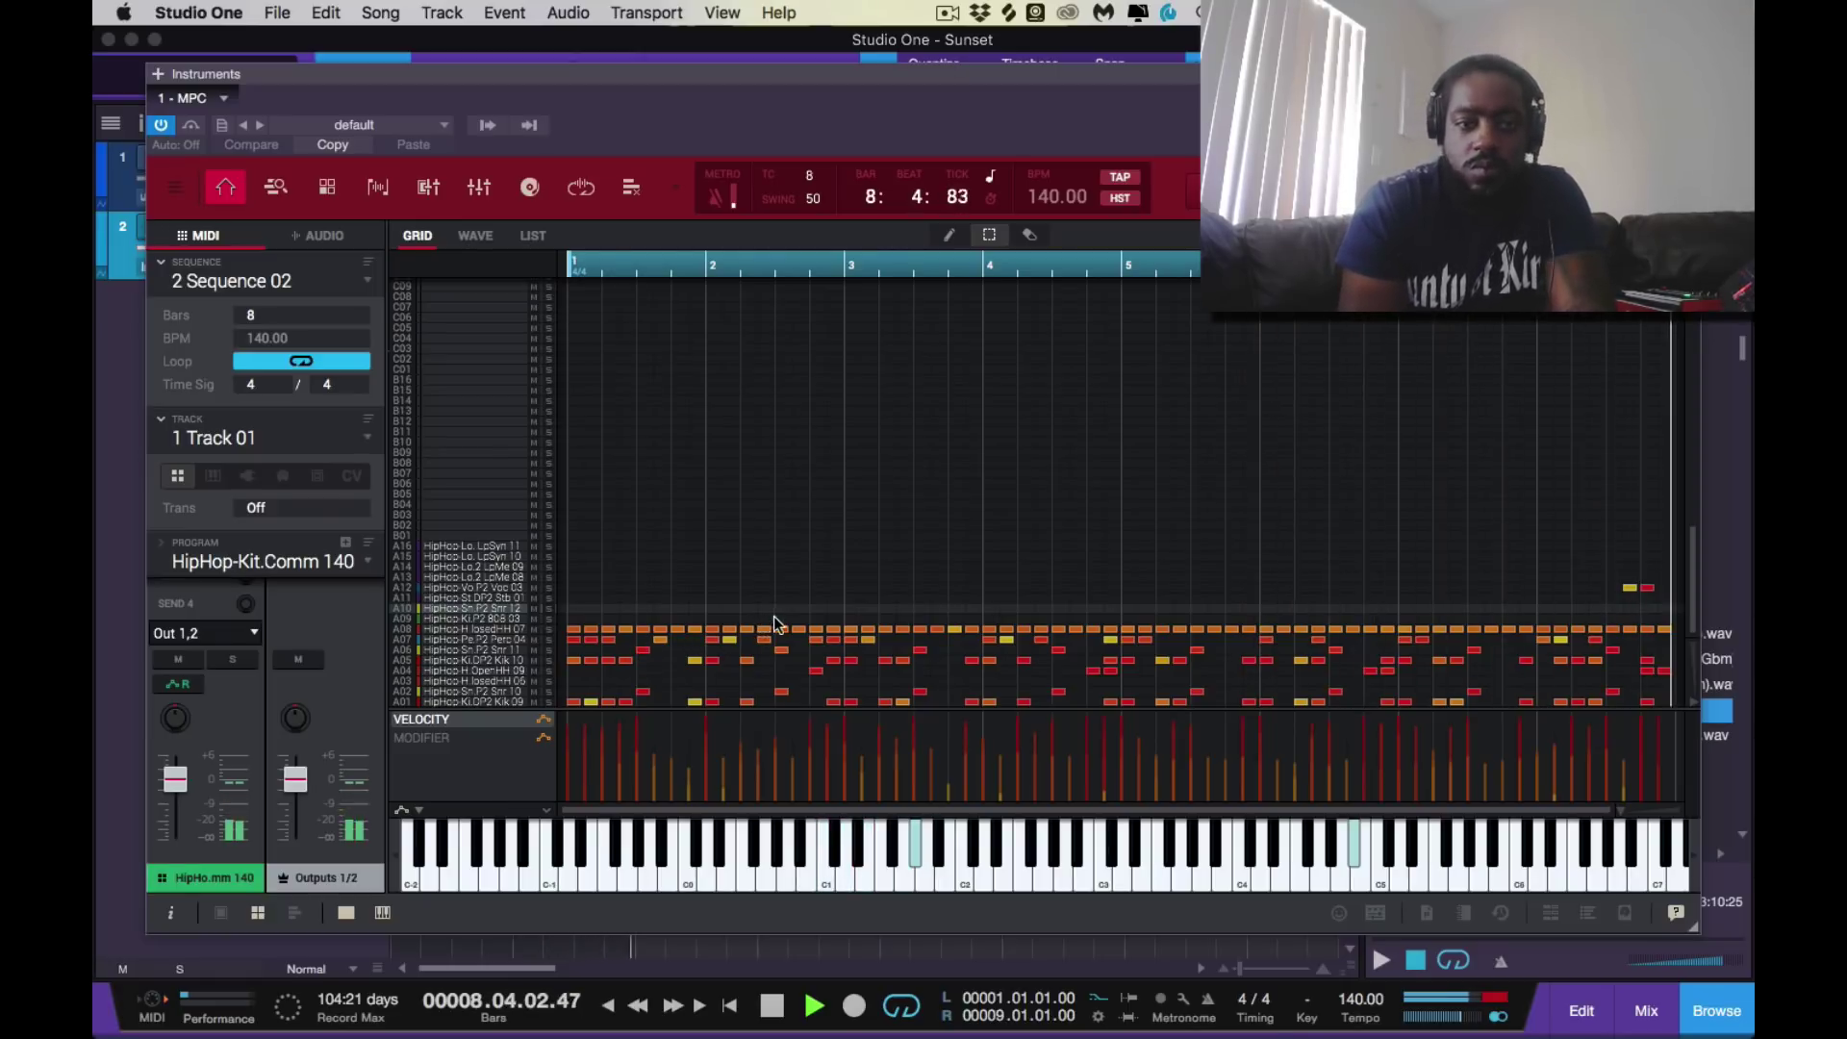
With playback stopped, name the Sequence 02 track Drumz, save the song and close the MPC instrument window
{"action": "key", "text": "space"}
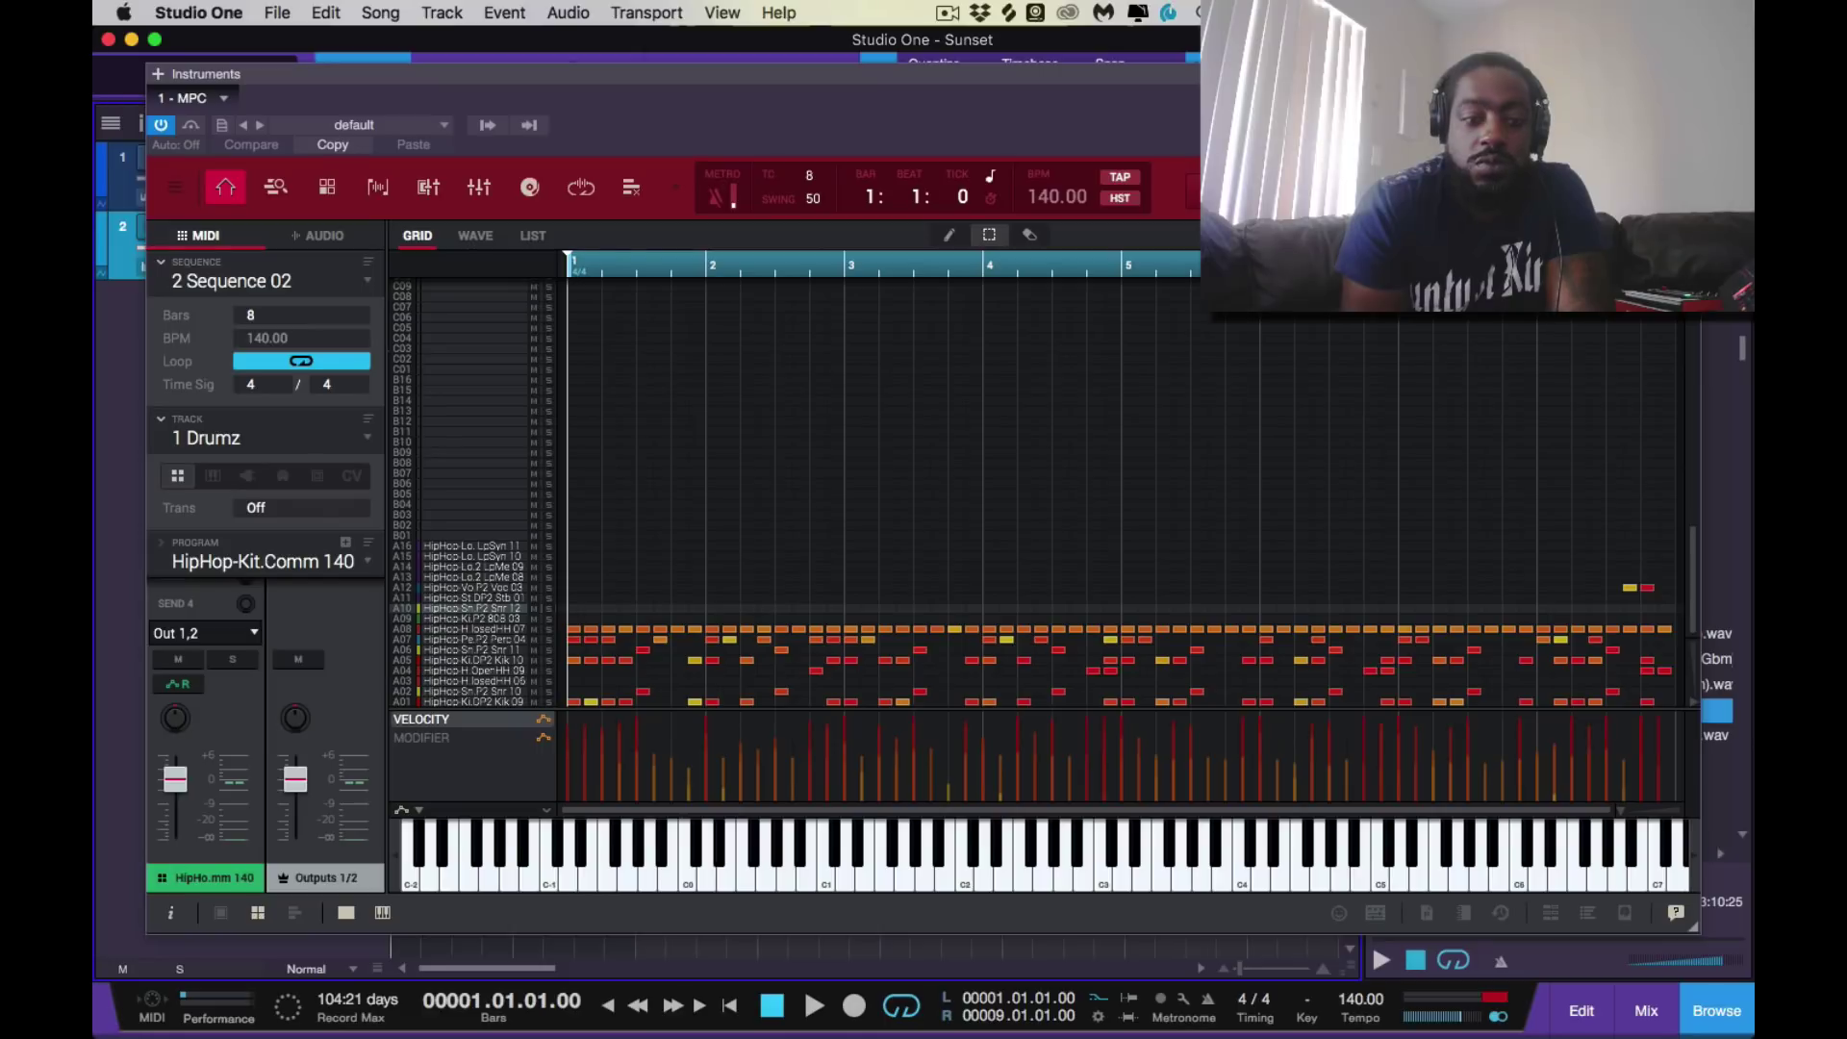
{"action": "key", "text": "super+s"}
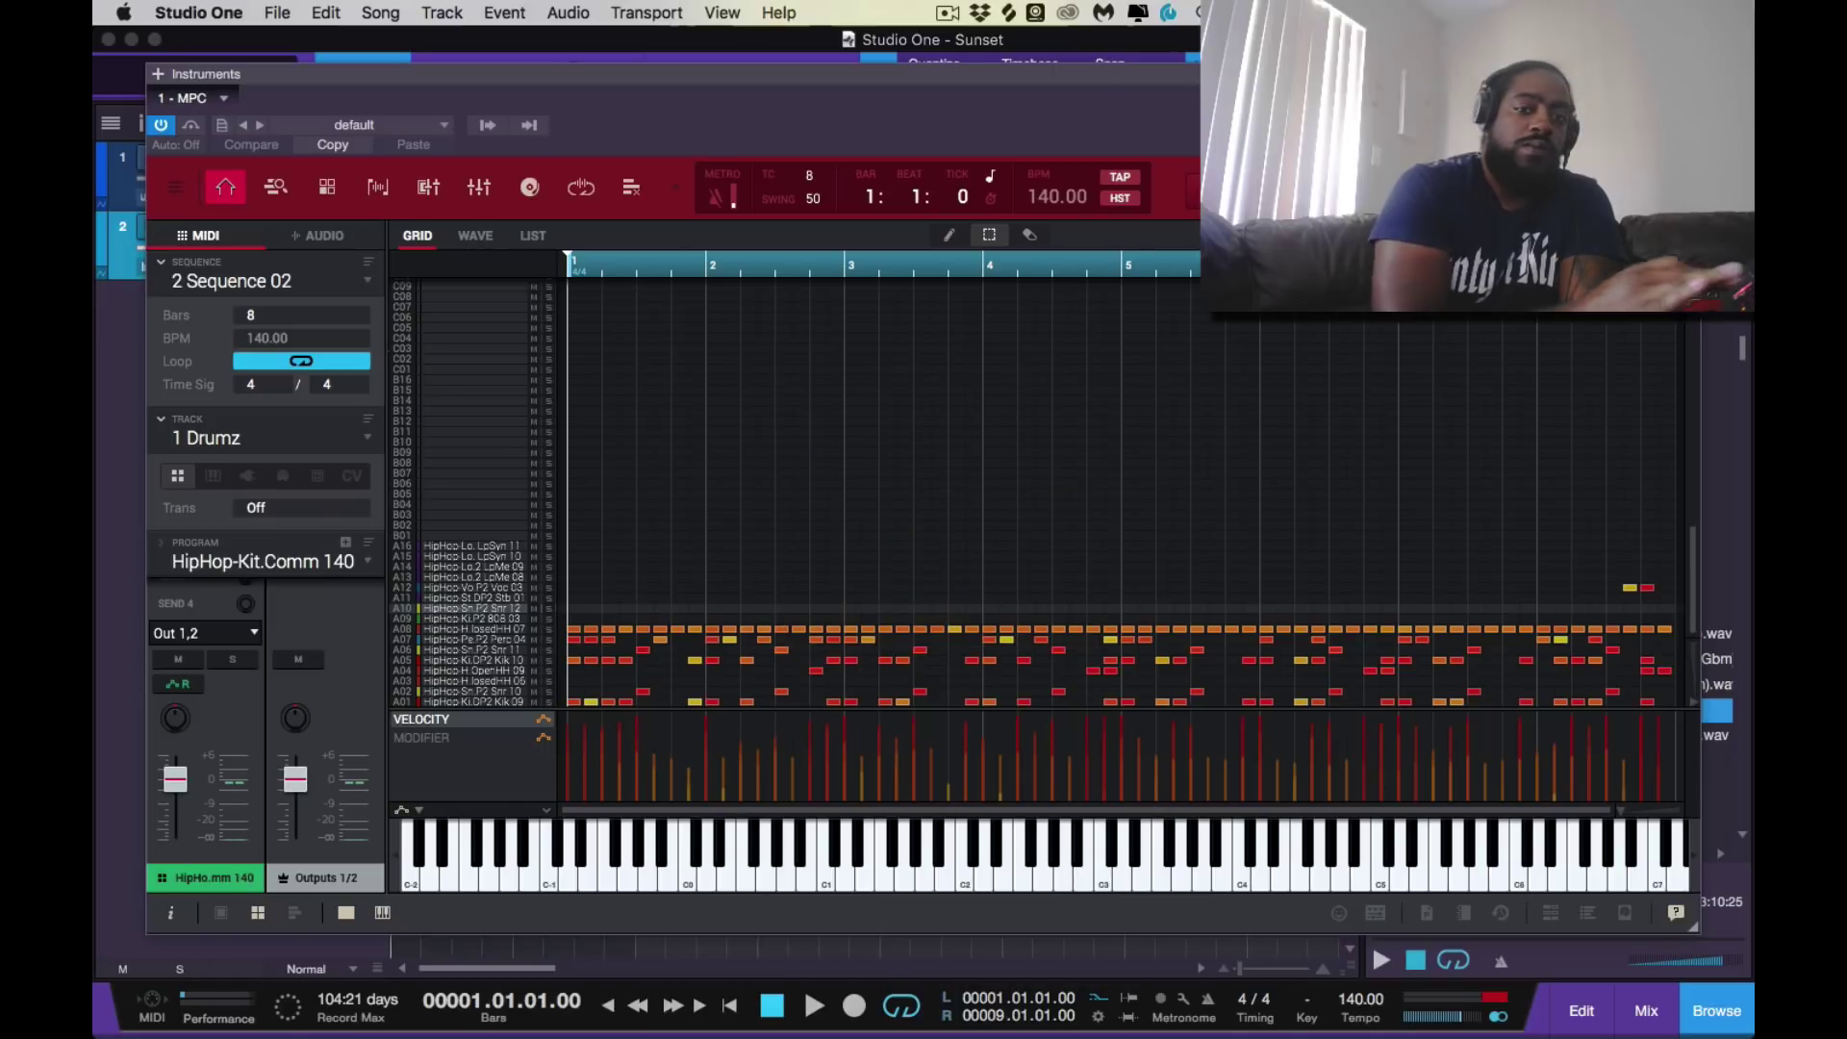
{"action": "key", "text": "super+w"}
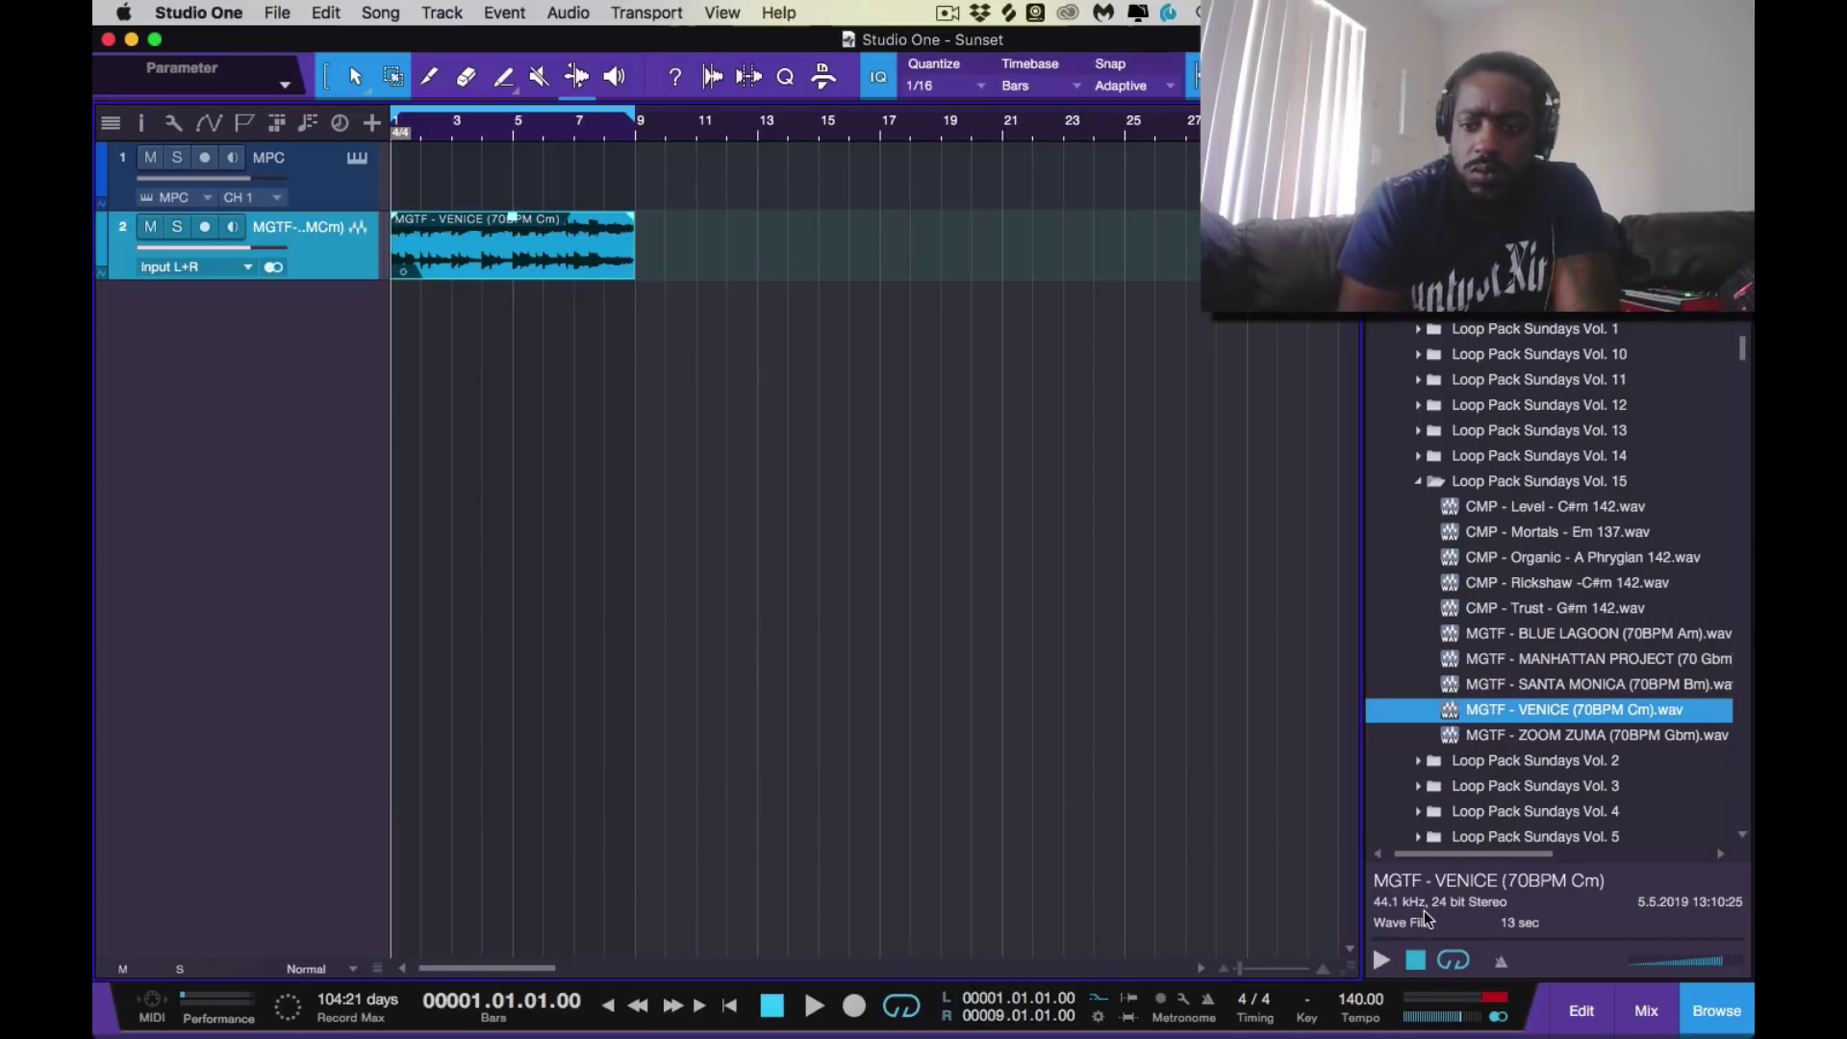
Hide the file browser and show the mixer, enlarged so the channels' insert areas are taller
{"action": "left_click", "coordinate": [1715, 1018]}
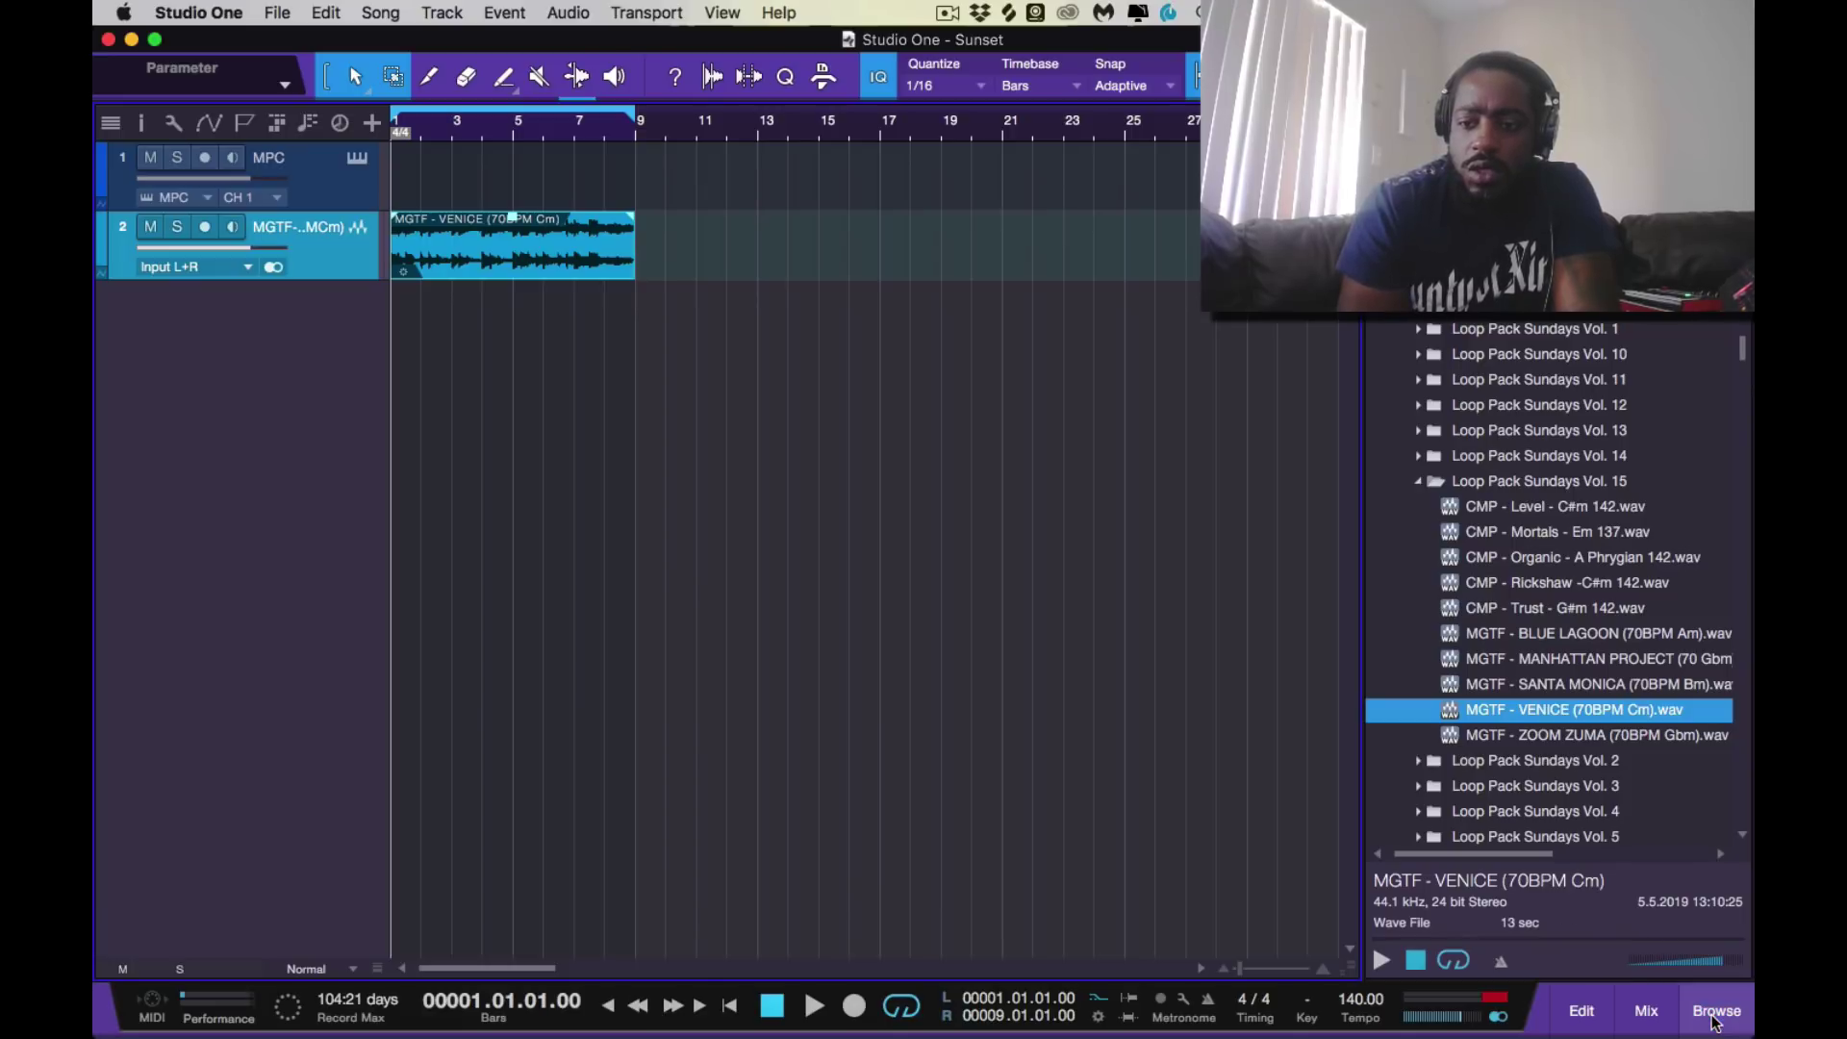
{"action": "left_click", "coordinate": [1647, 1012]}
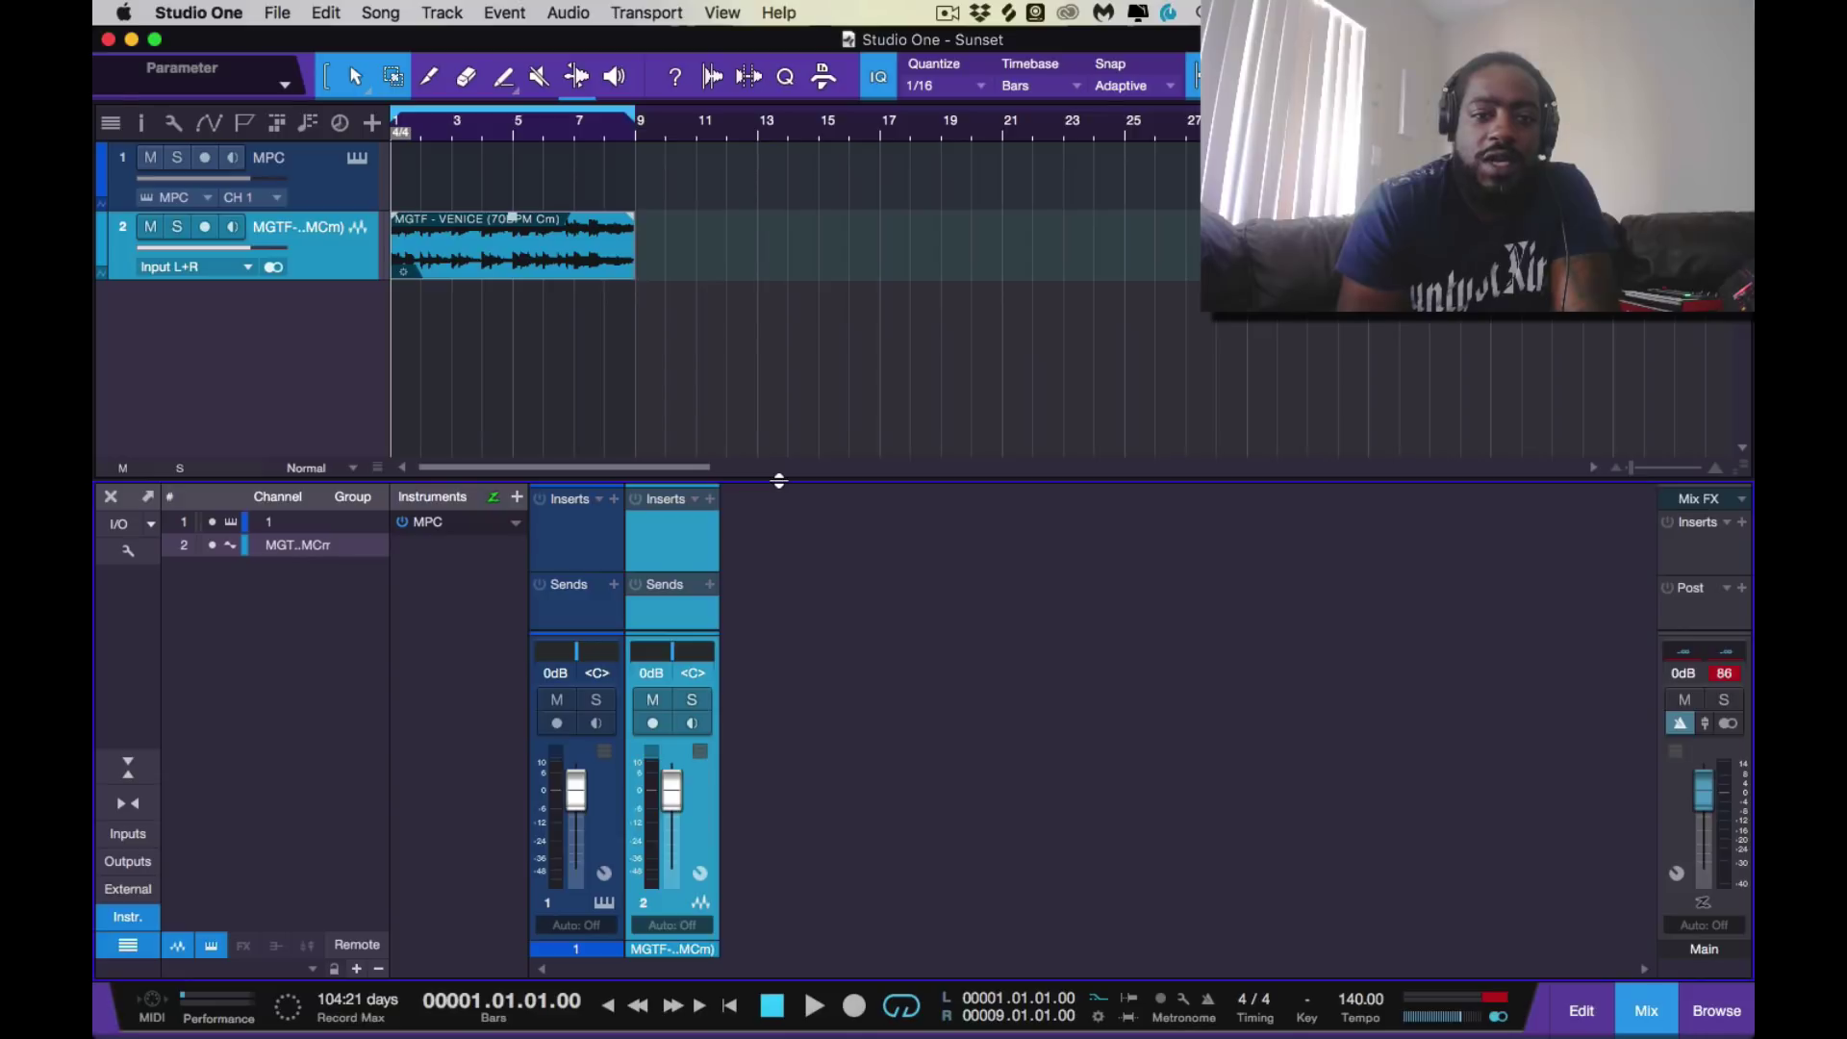
{"action": "left_click_drag", "start_coordinate": [779, 481], "coordinate": [778, 408]}
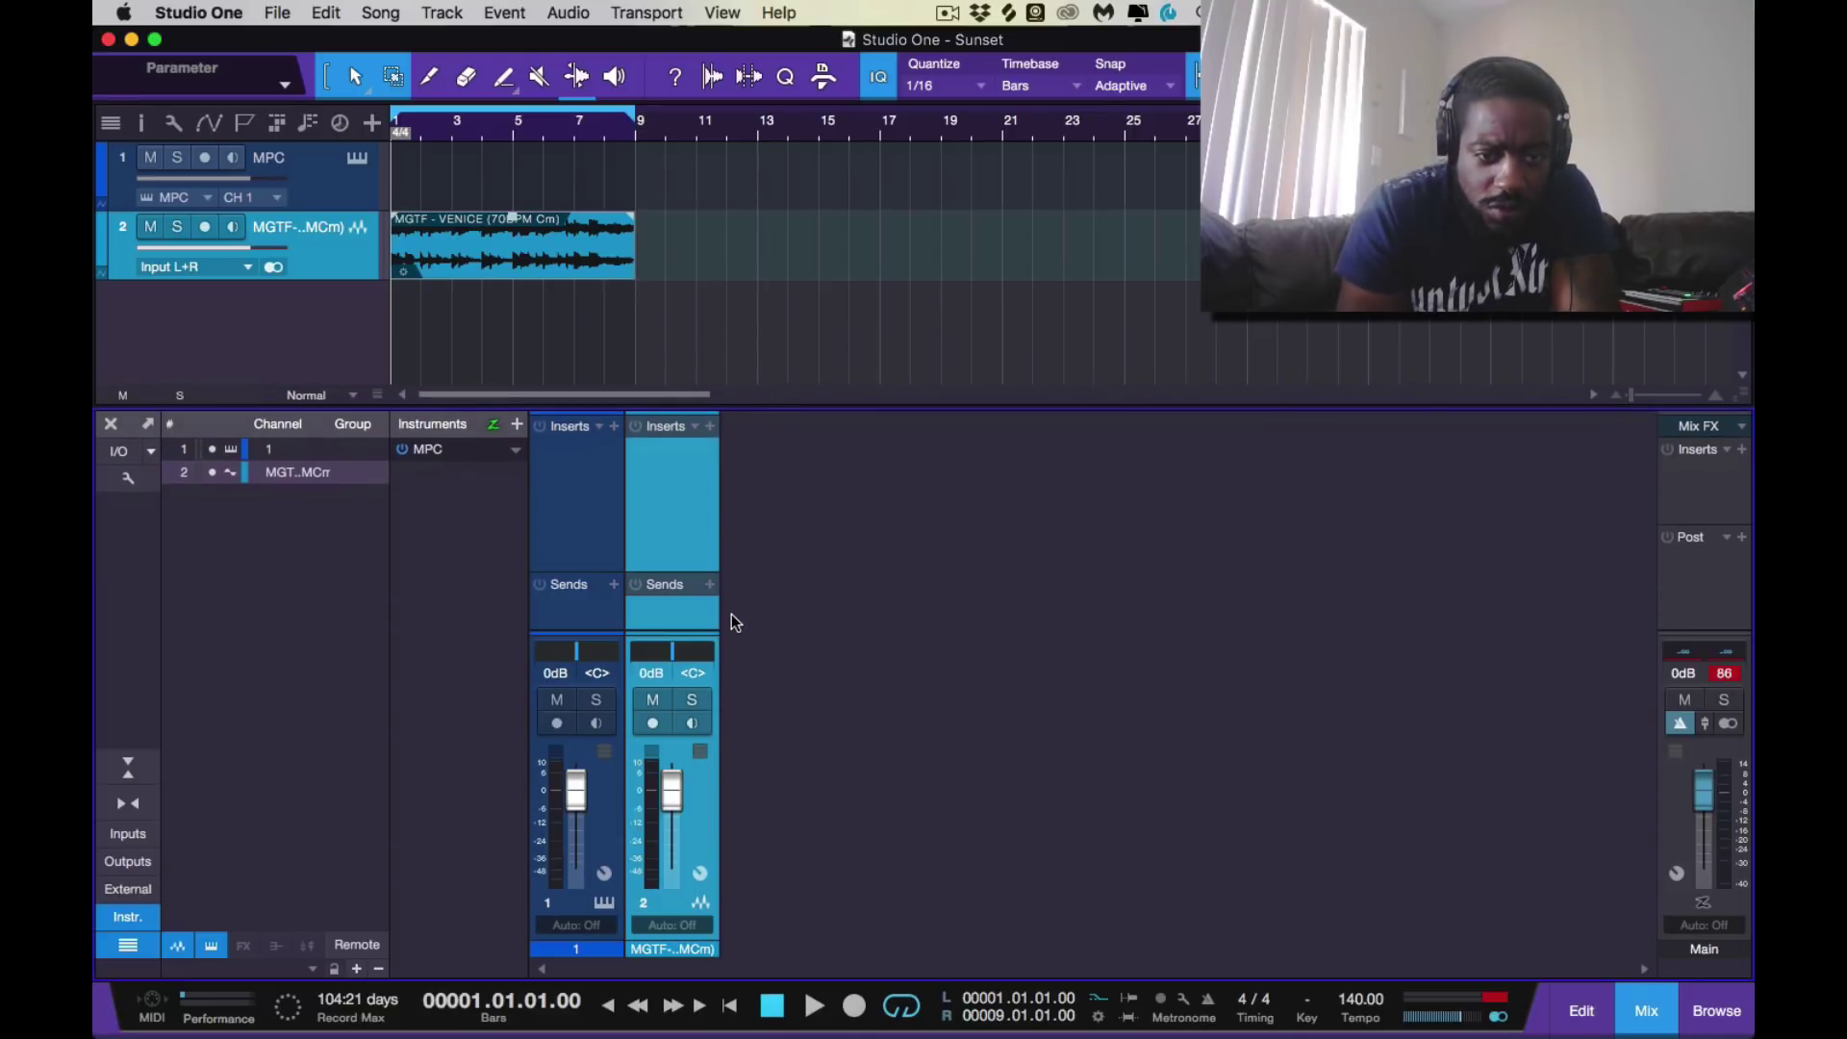
Insert the Mixtool plug-in on the MGTF - VENICE channel and set its gain to -6 dB
{"action": "left_click", "coordinate": [710, 427]}
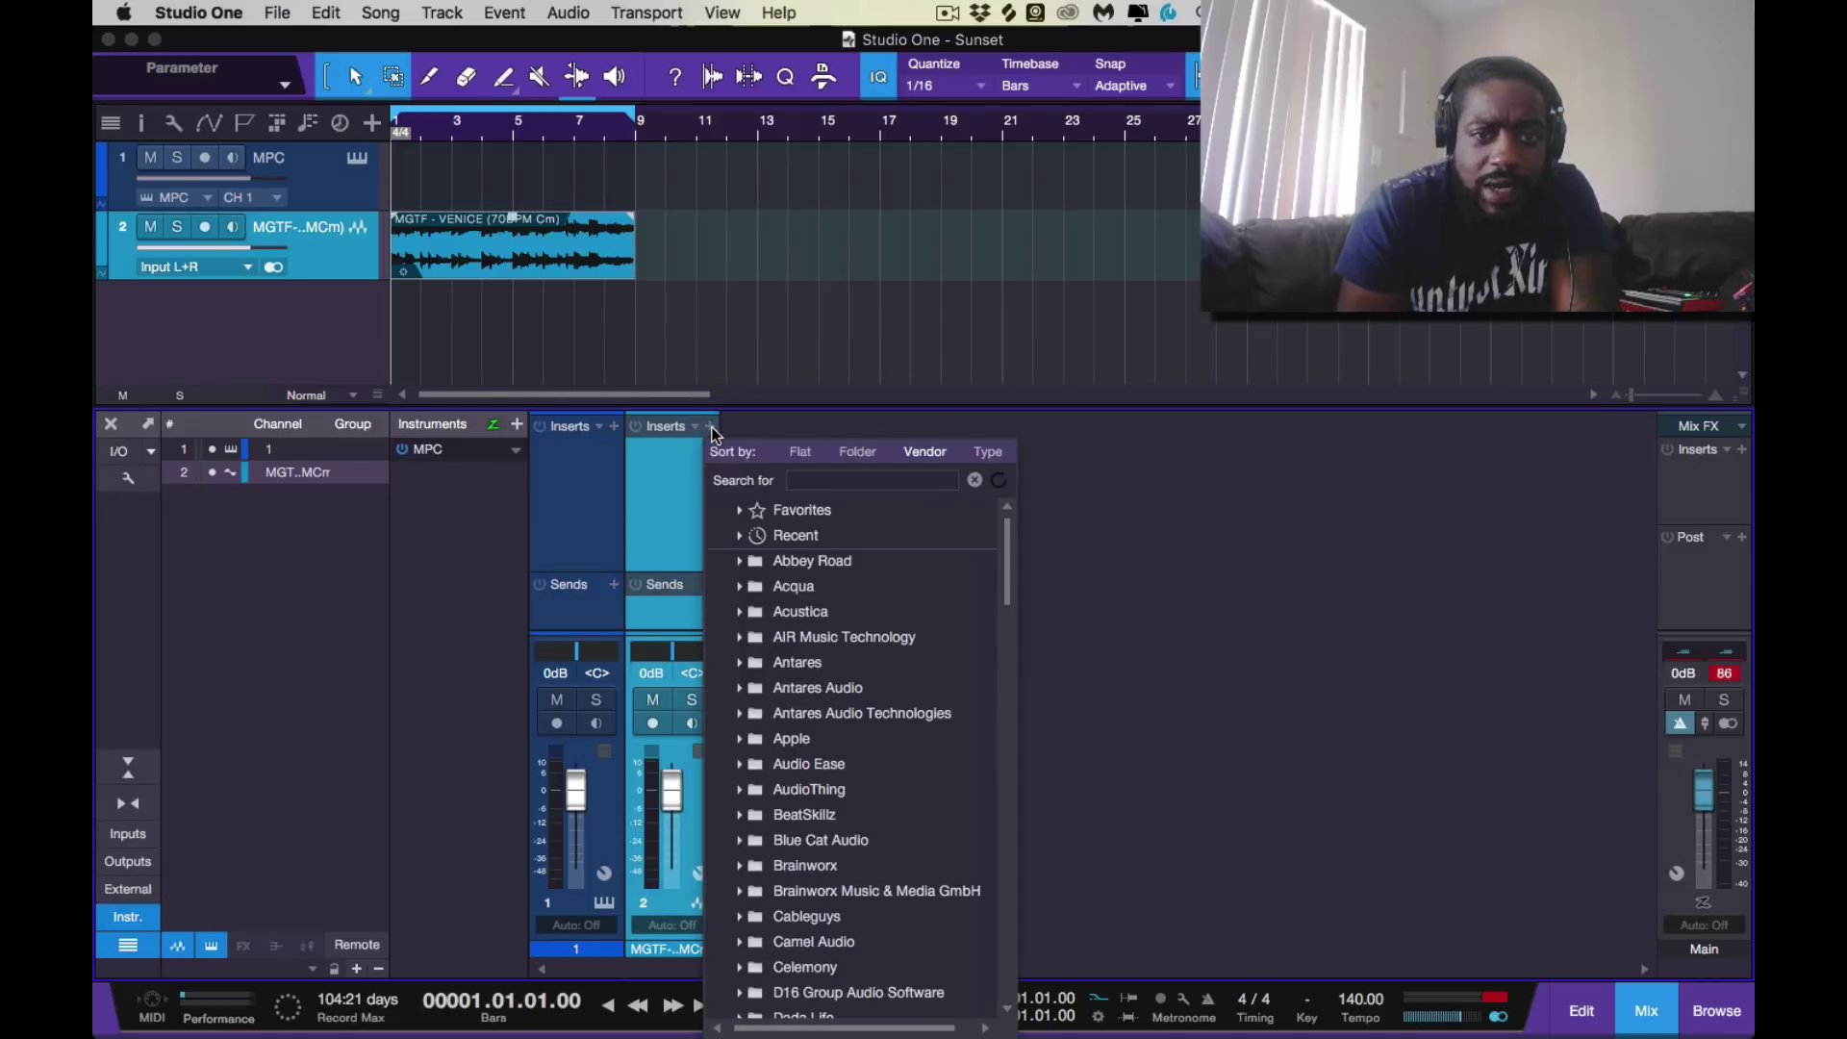
{"action": "left_click", "coordinate": [842, 478]}
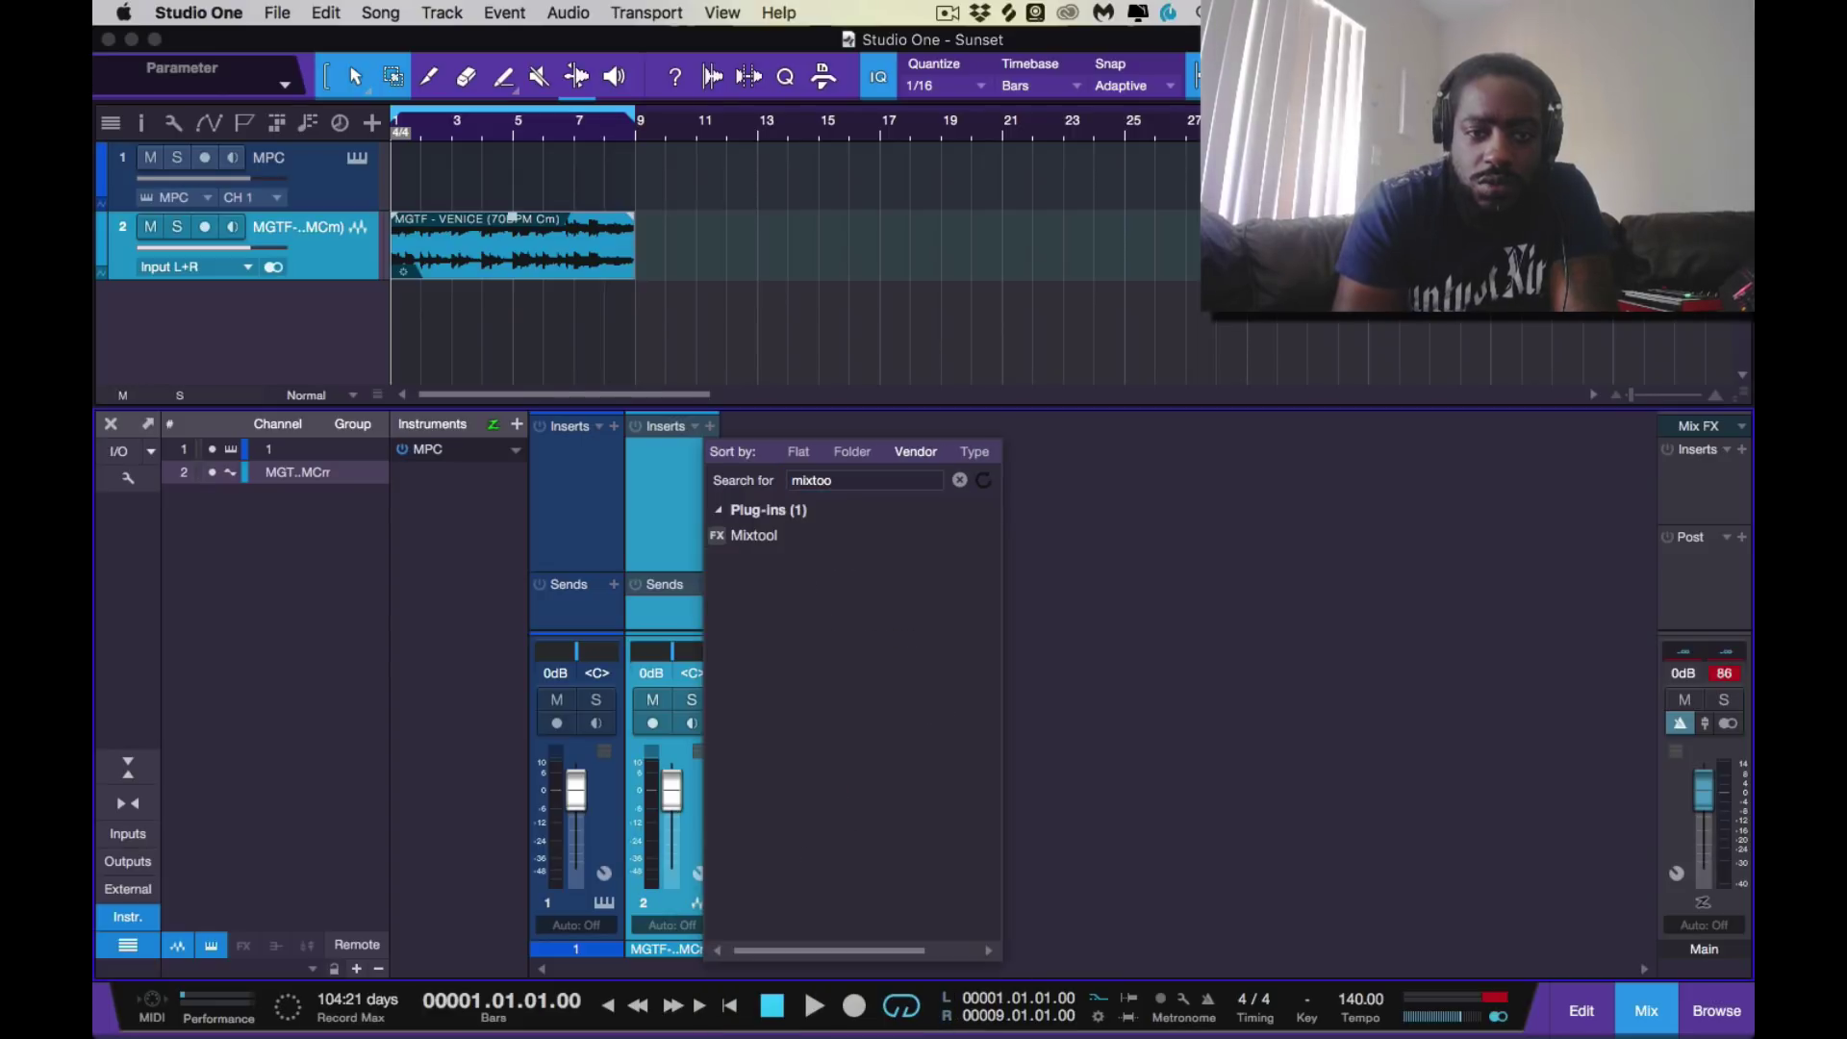
{"action": "left_click", "coordinate": [762, 536]}
{"action": "double_click", "coordinate": [762, 536]}
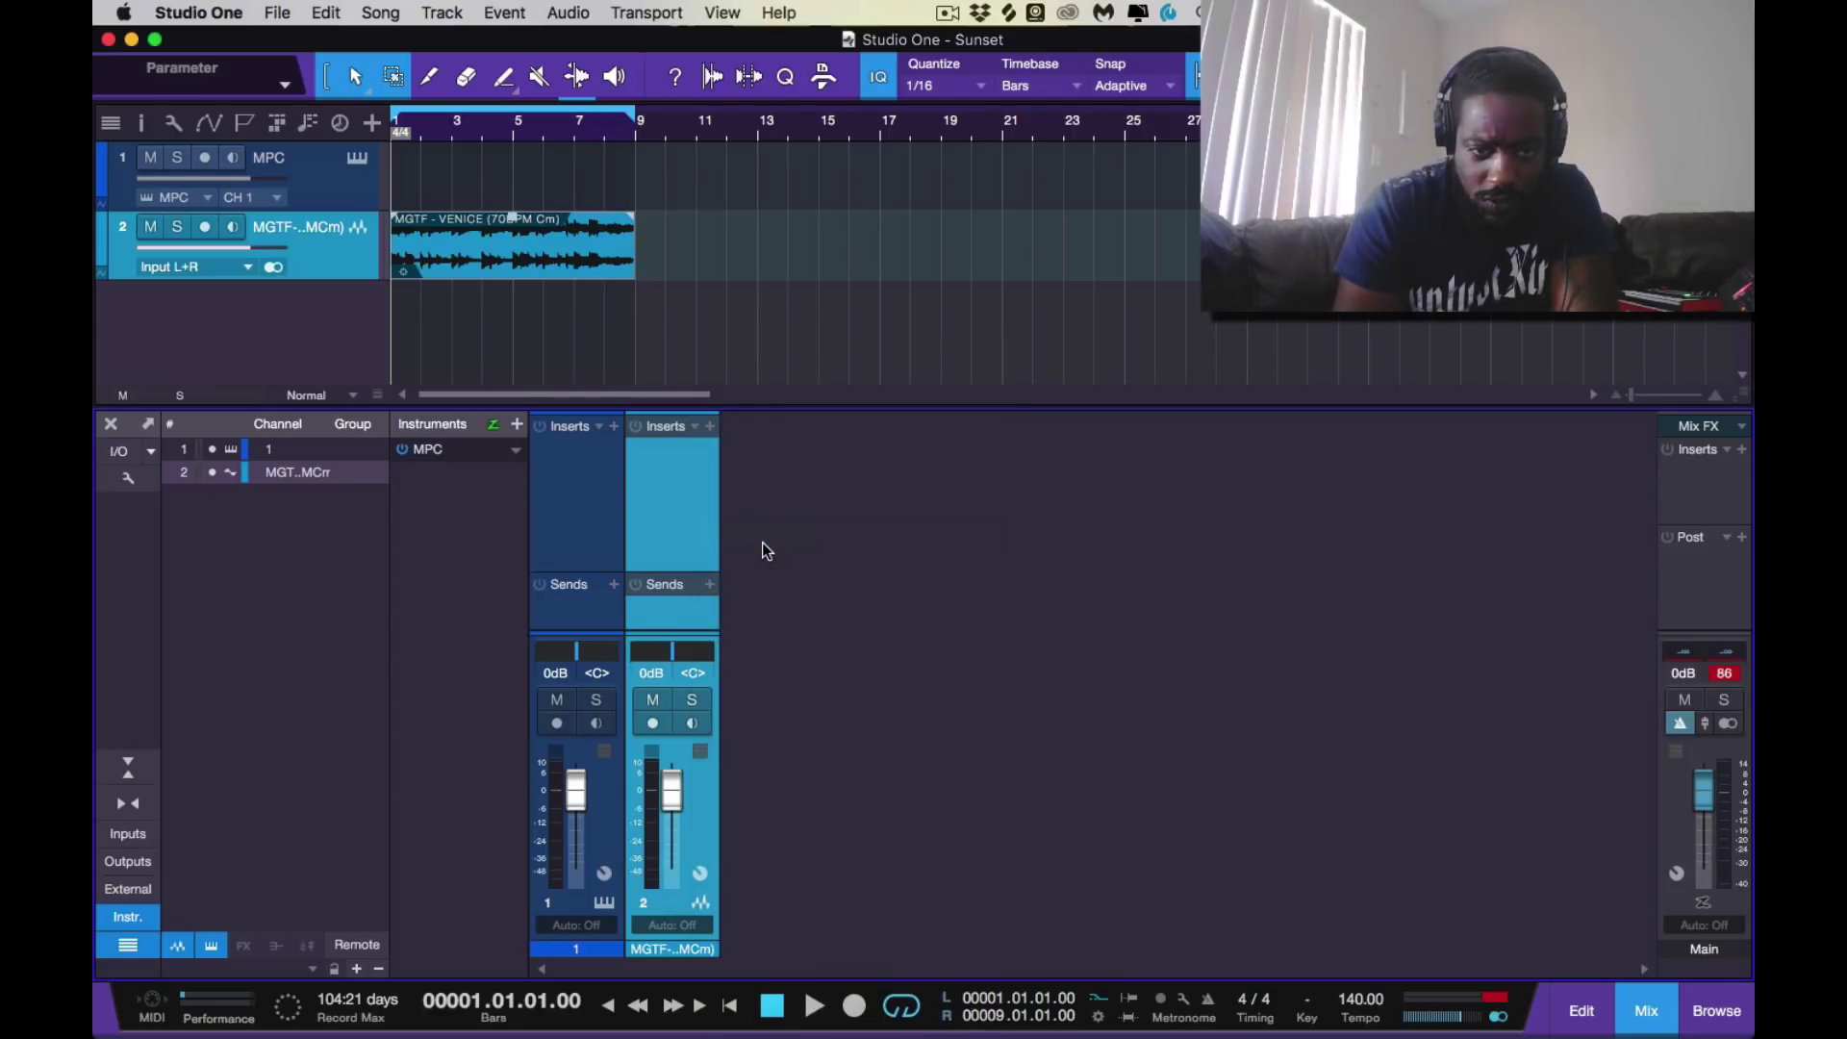
{"action": "left_click", "coordinate": [787, 435]}
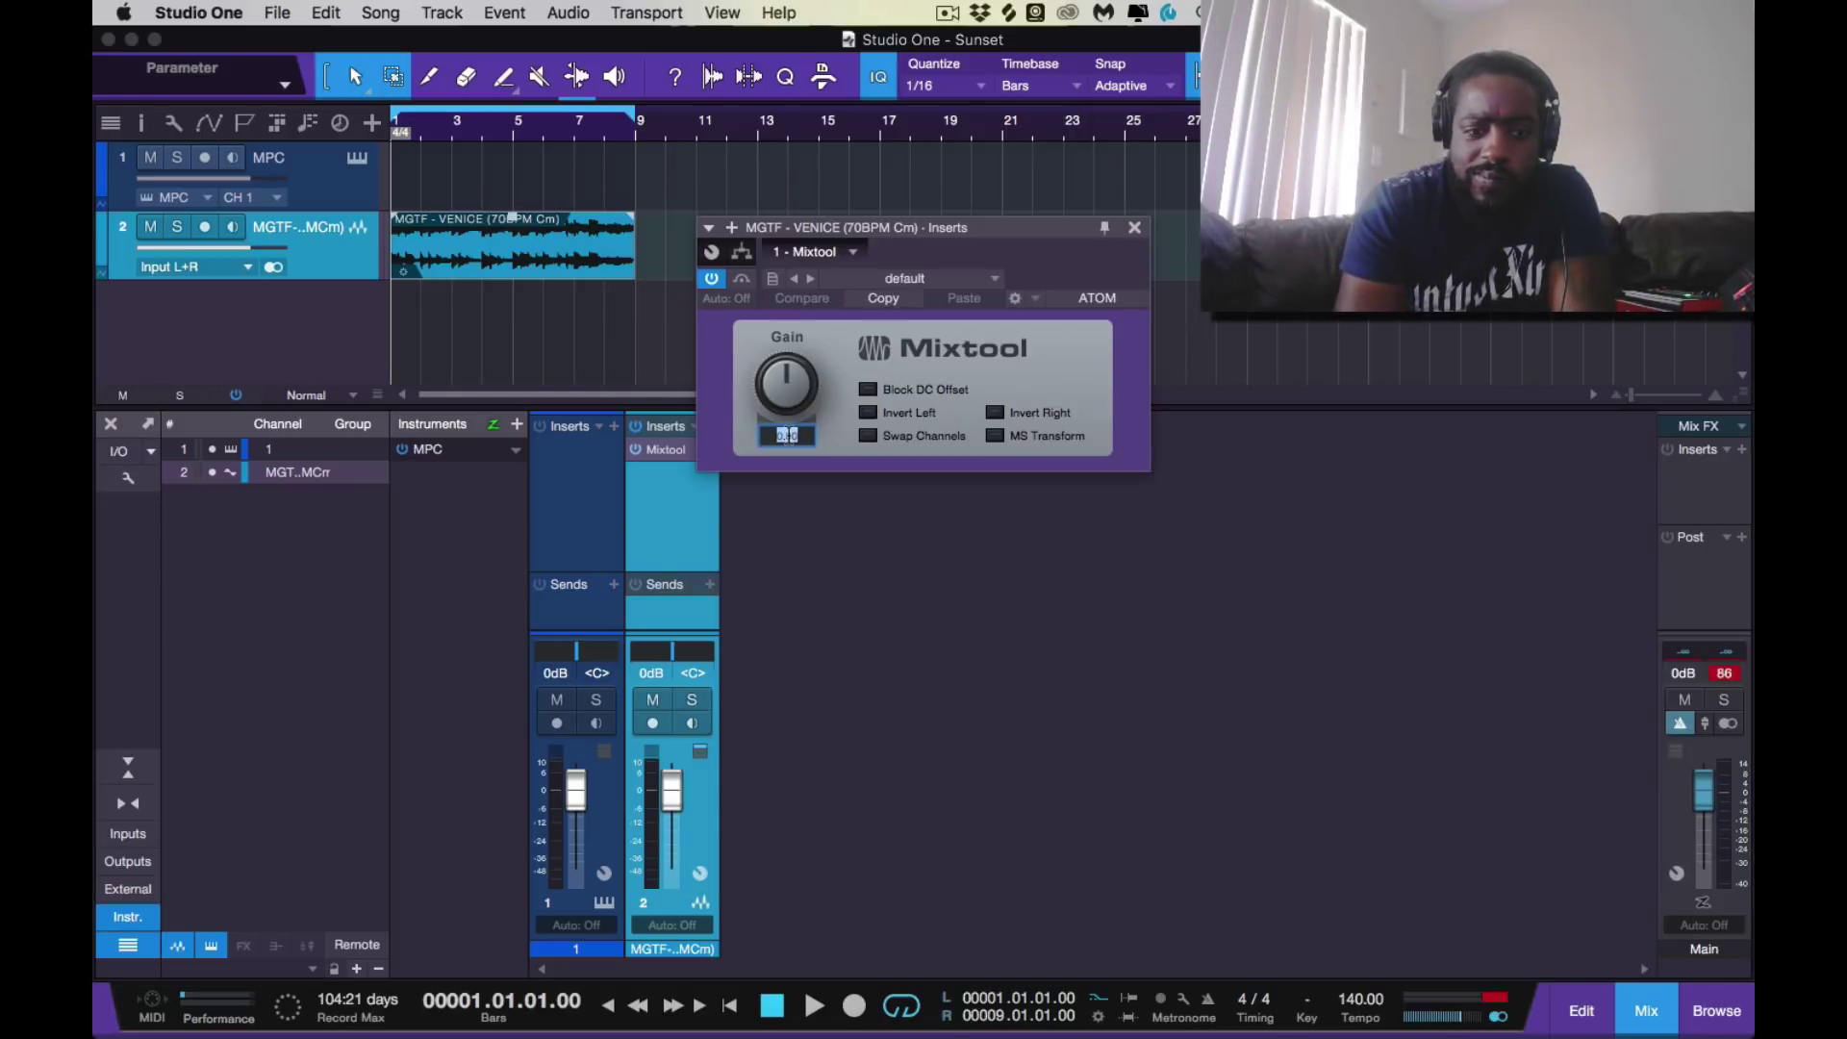
{"action": "type", "text": "-6"}
{"action": "key", "text": "Return"}
Play the song with the VENICE loop soloed, reset the main clip indicator and lower the Mixtool gain to about -11 dB
{"action": "key", "text": "space"}
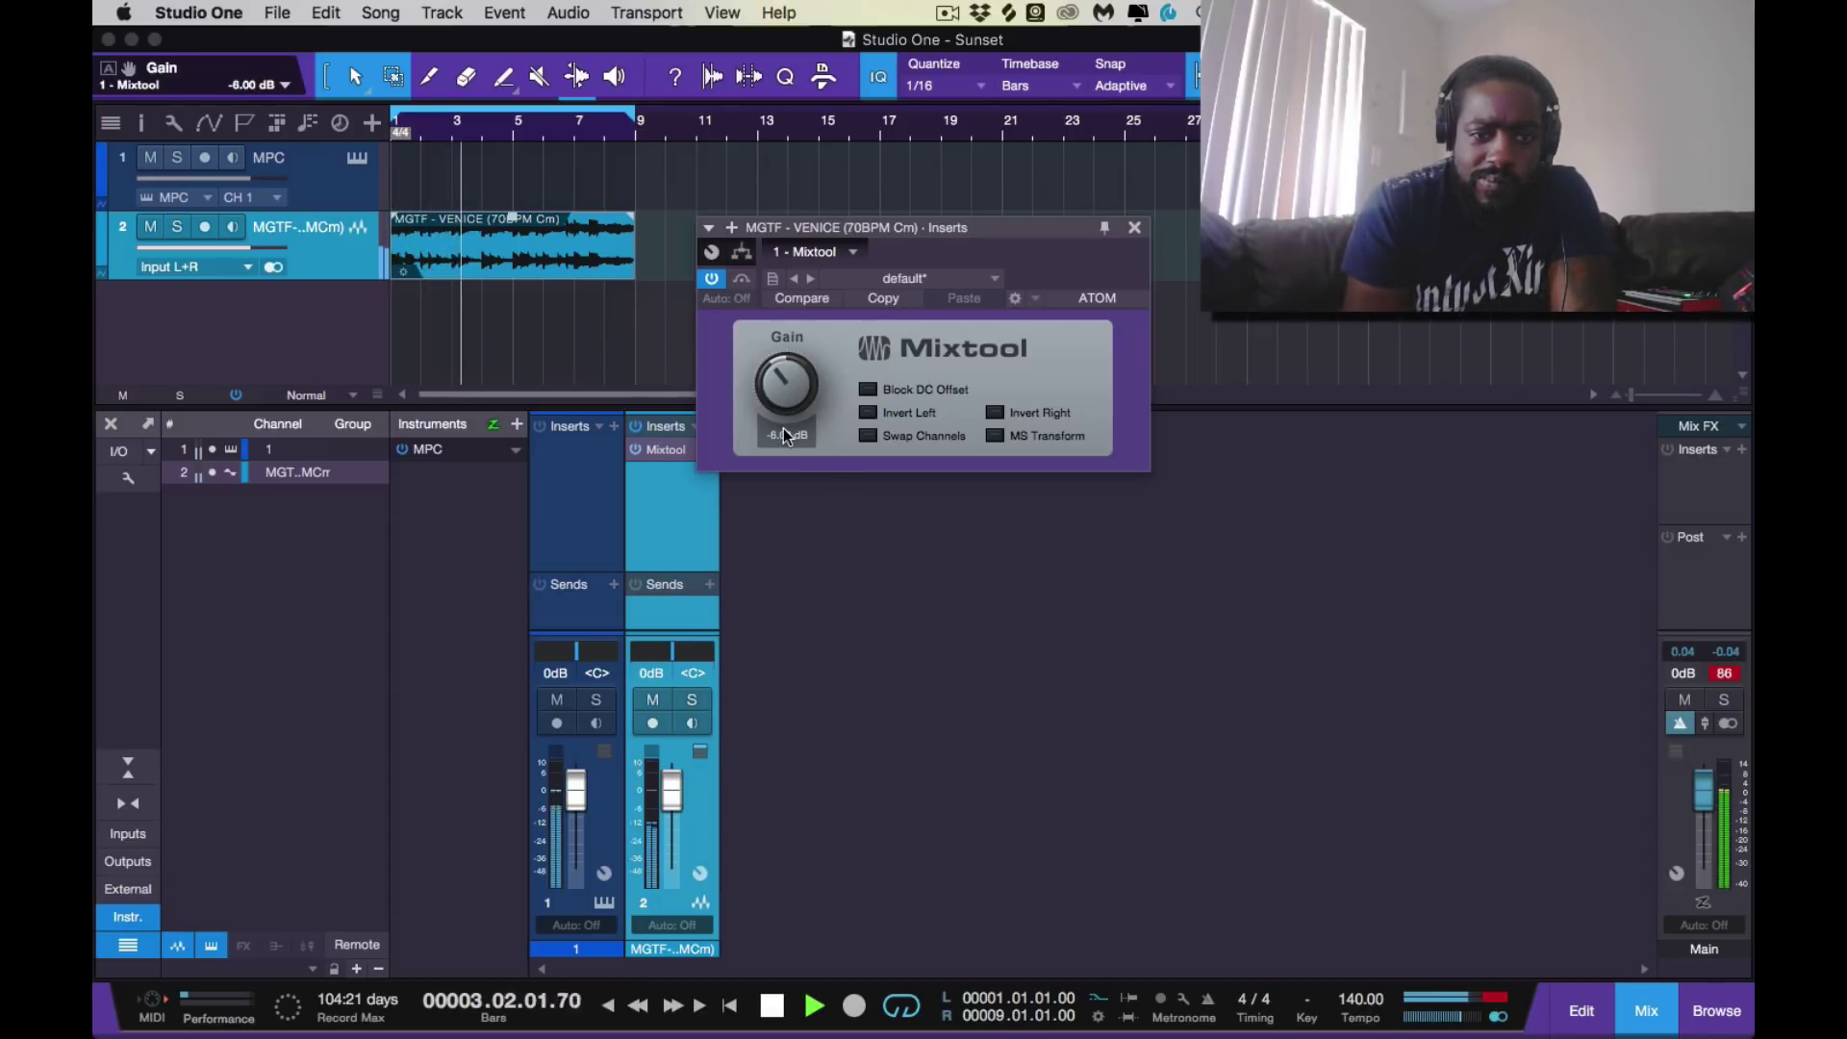
{"action": "key", "text": "s"}
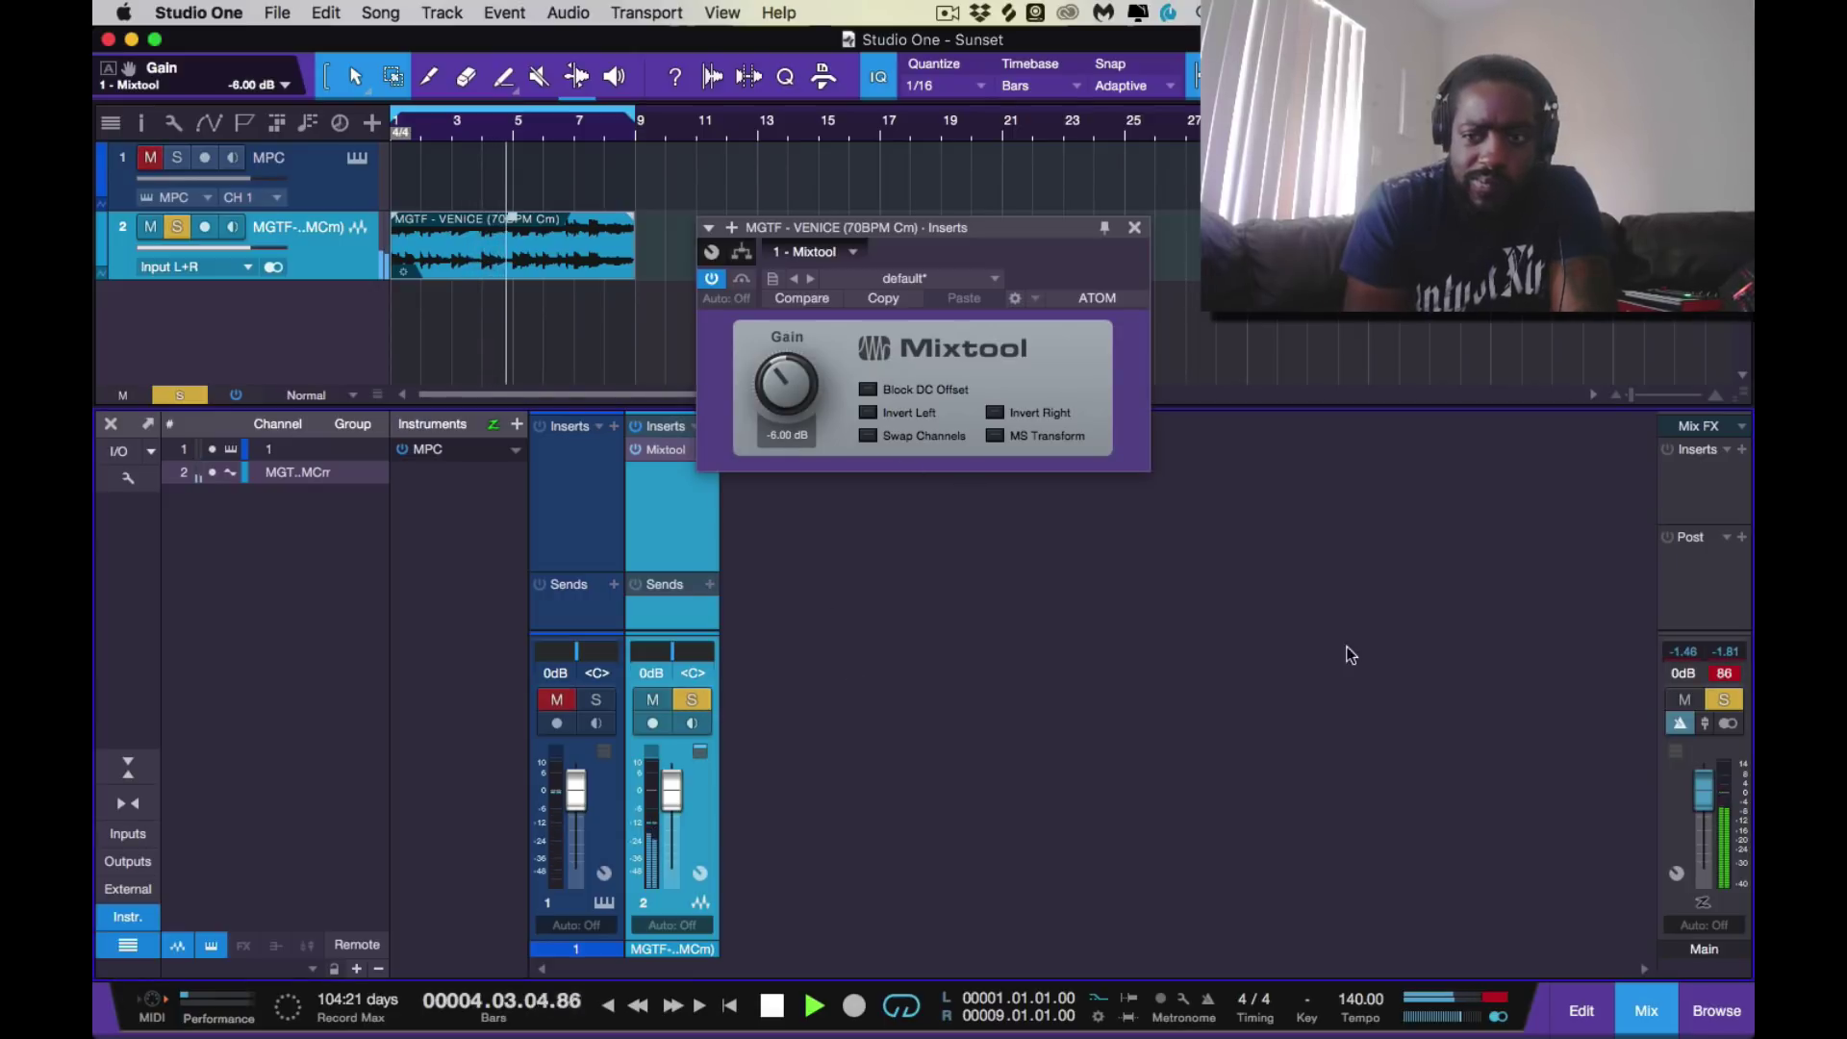
{"action": "left_click", "coordinate": [1724, 673]}
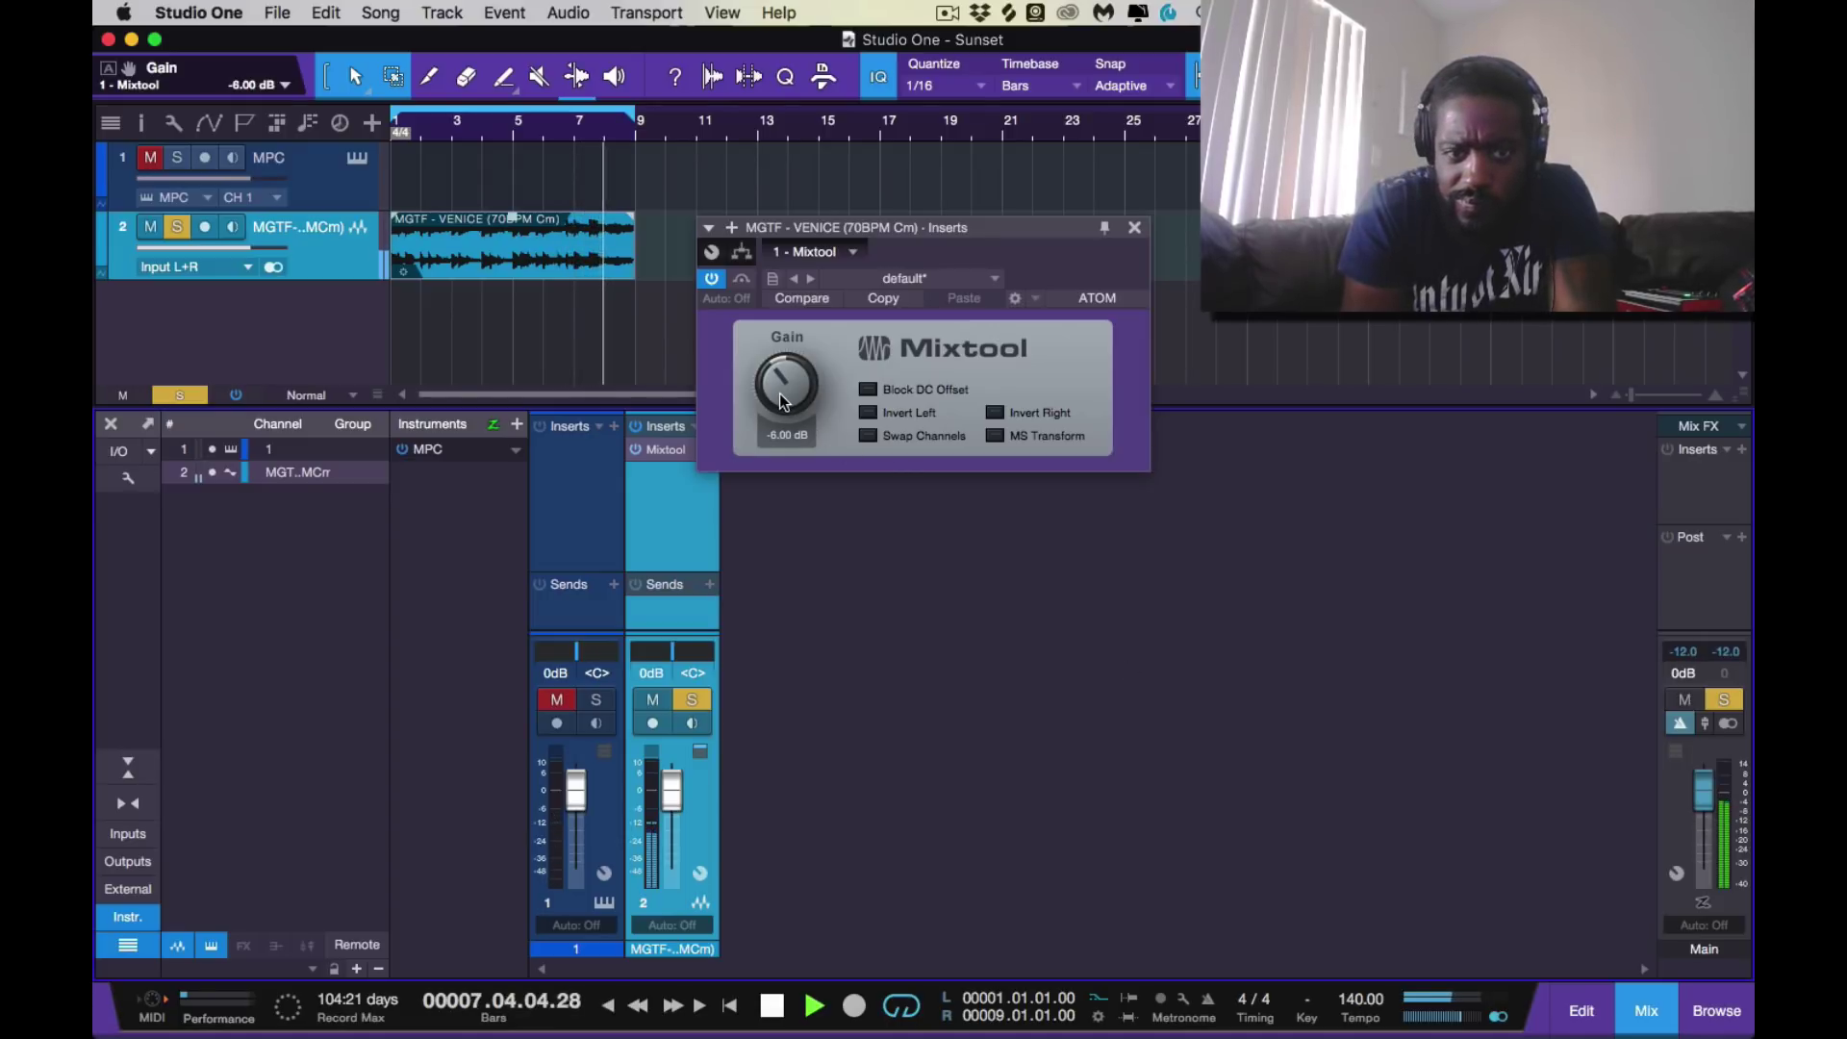
{"action": "left_click_drag", "start_coordinate": [779, 390], "coordinate": [794, 444]}
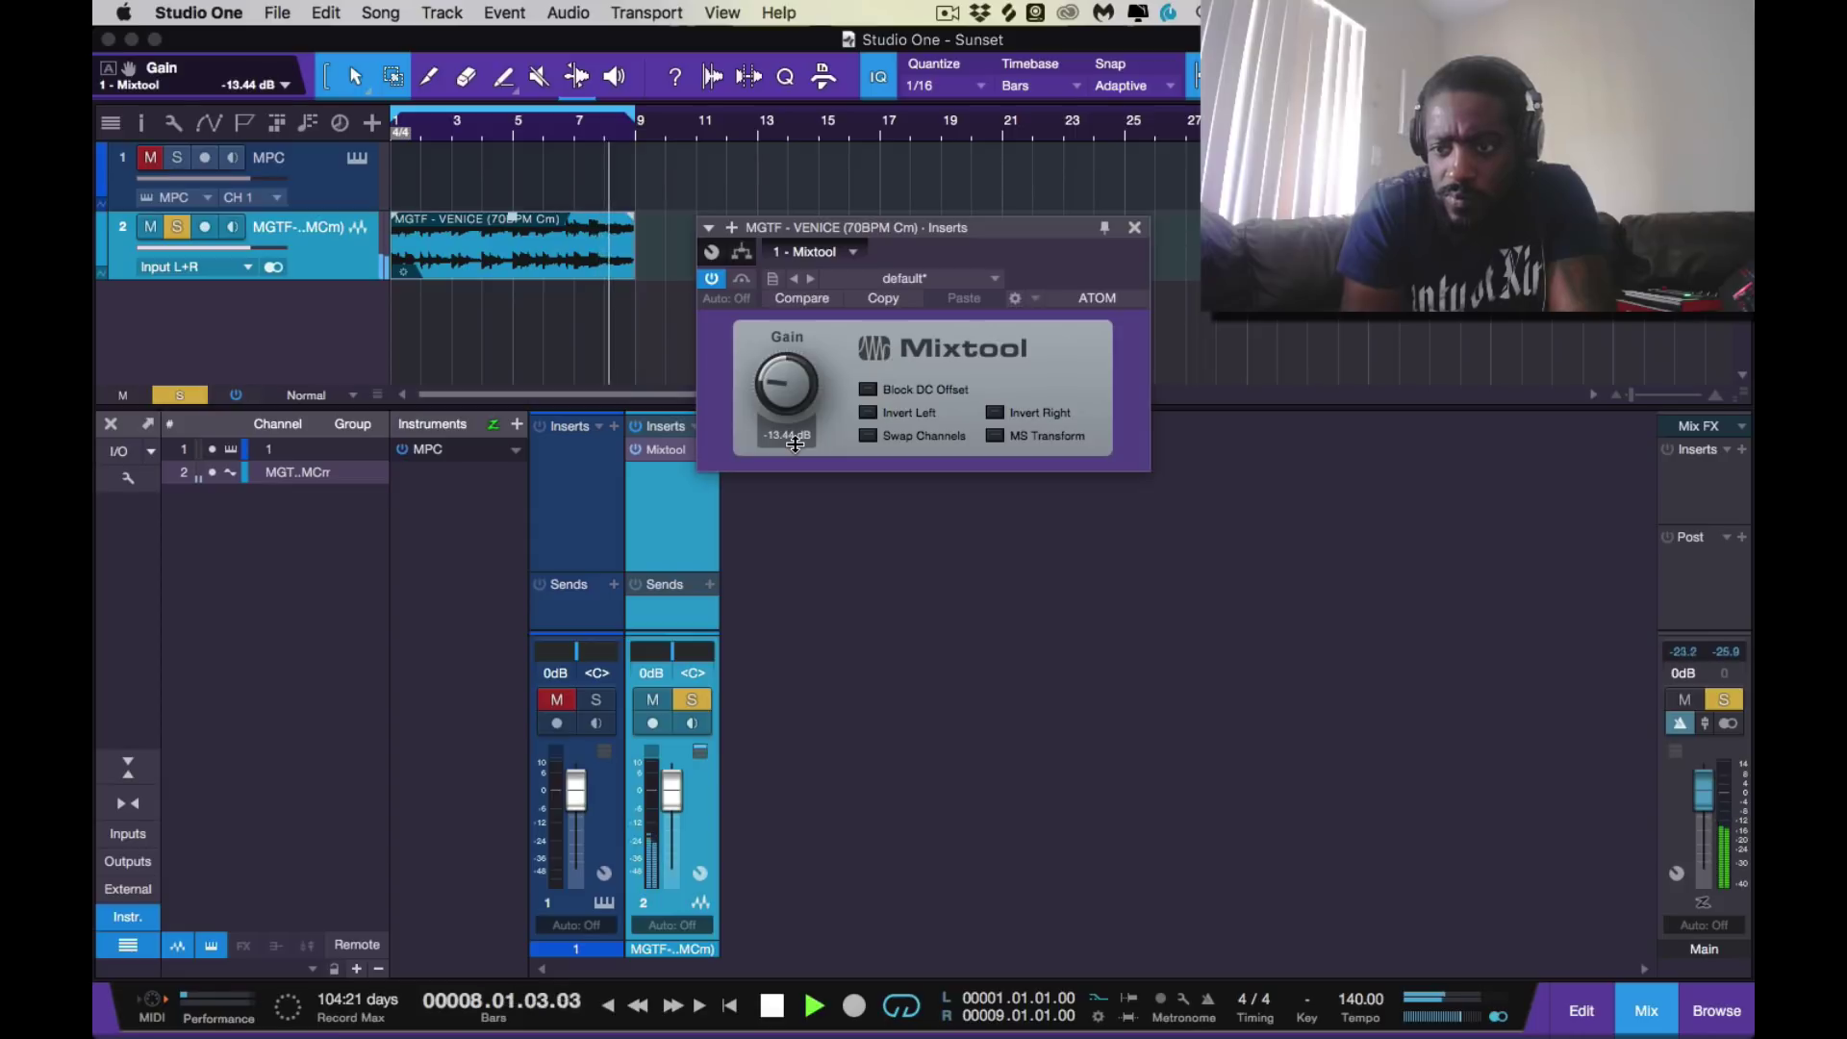
{"action": "left_click_drag", "start_coordinate": [794, 443], "coordinate": [794, 432]}
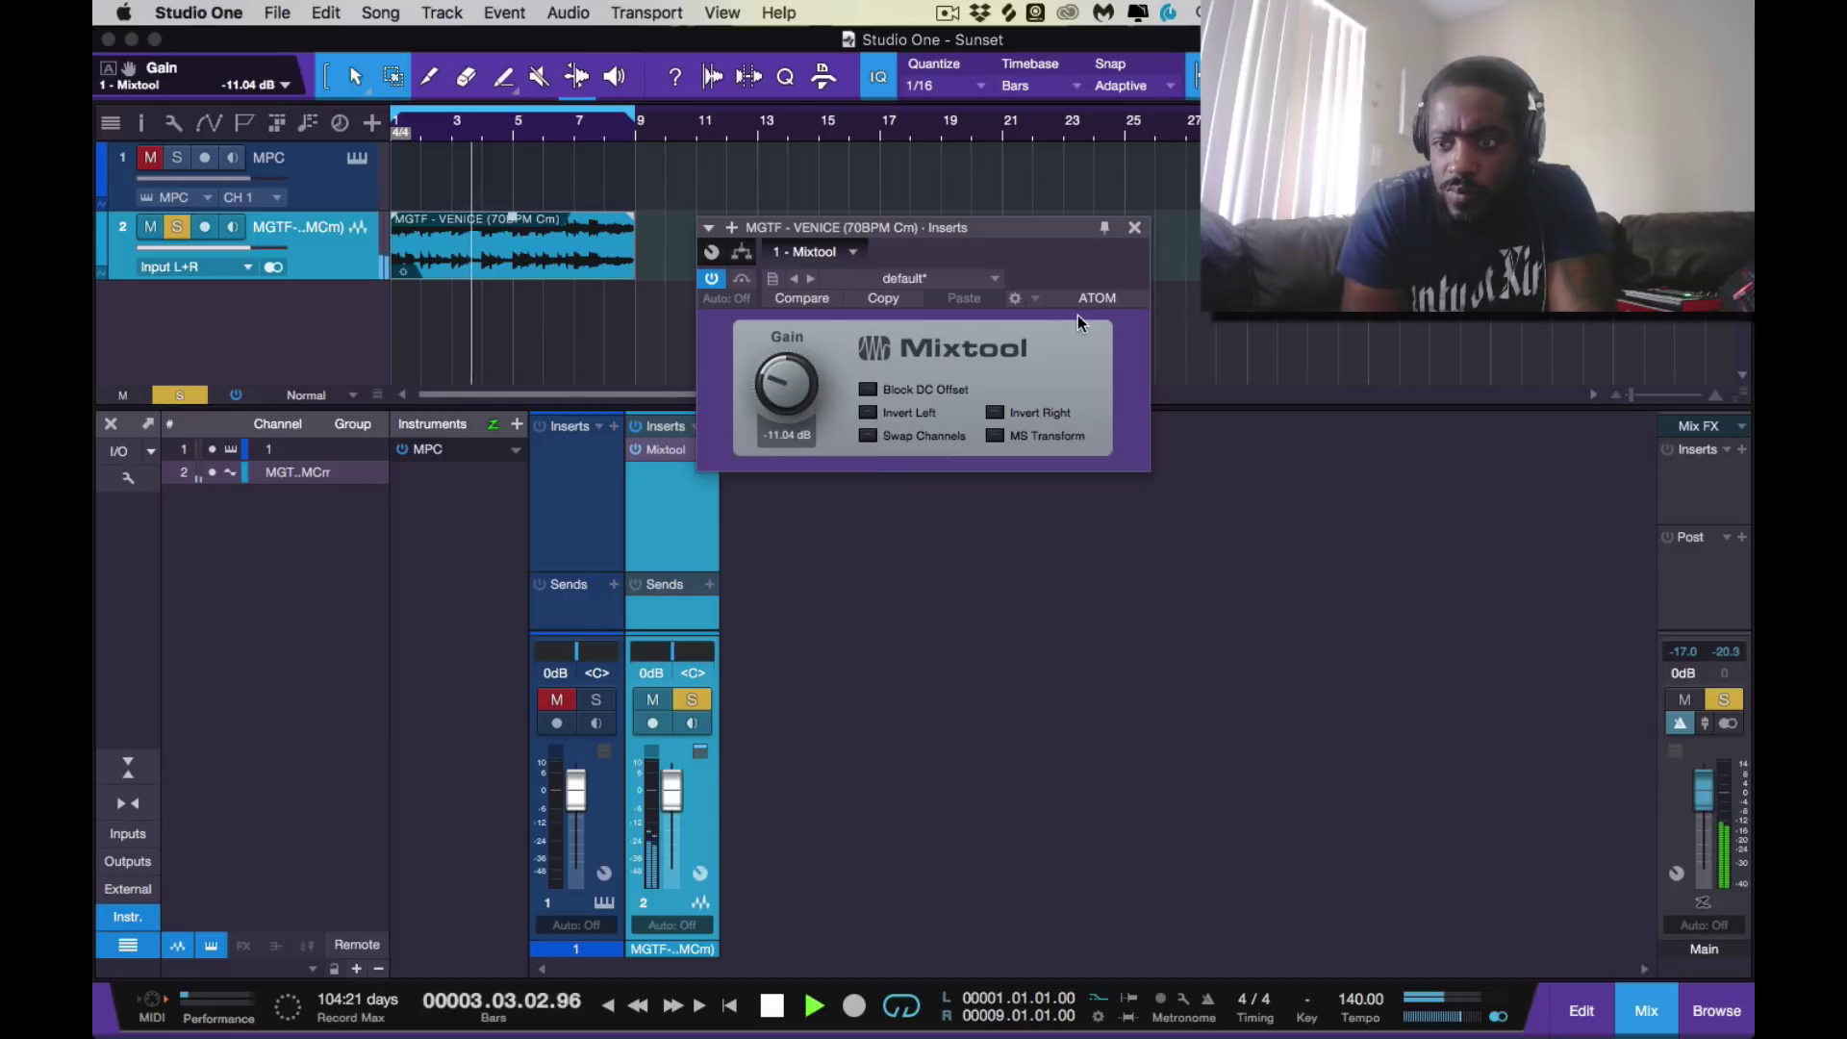
Close the Mixtool window, unsolo the VENICE channel to hear it with the drums, and stop playback
{"action": "left_click", "coordinate": [1134, 227]}
{"action": "left_click", "coordinate": [699, 698]}
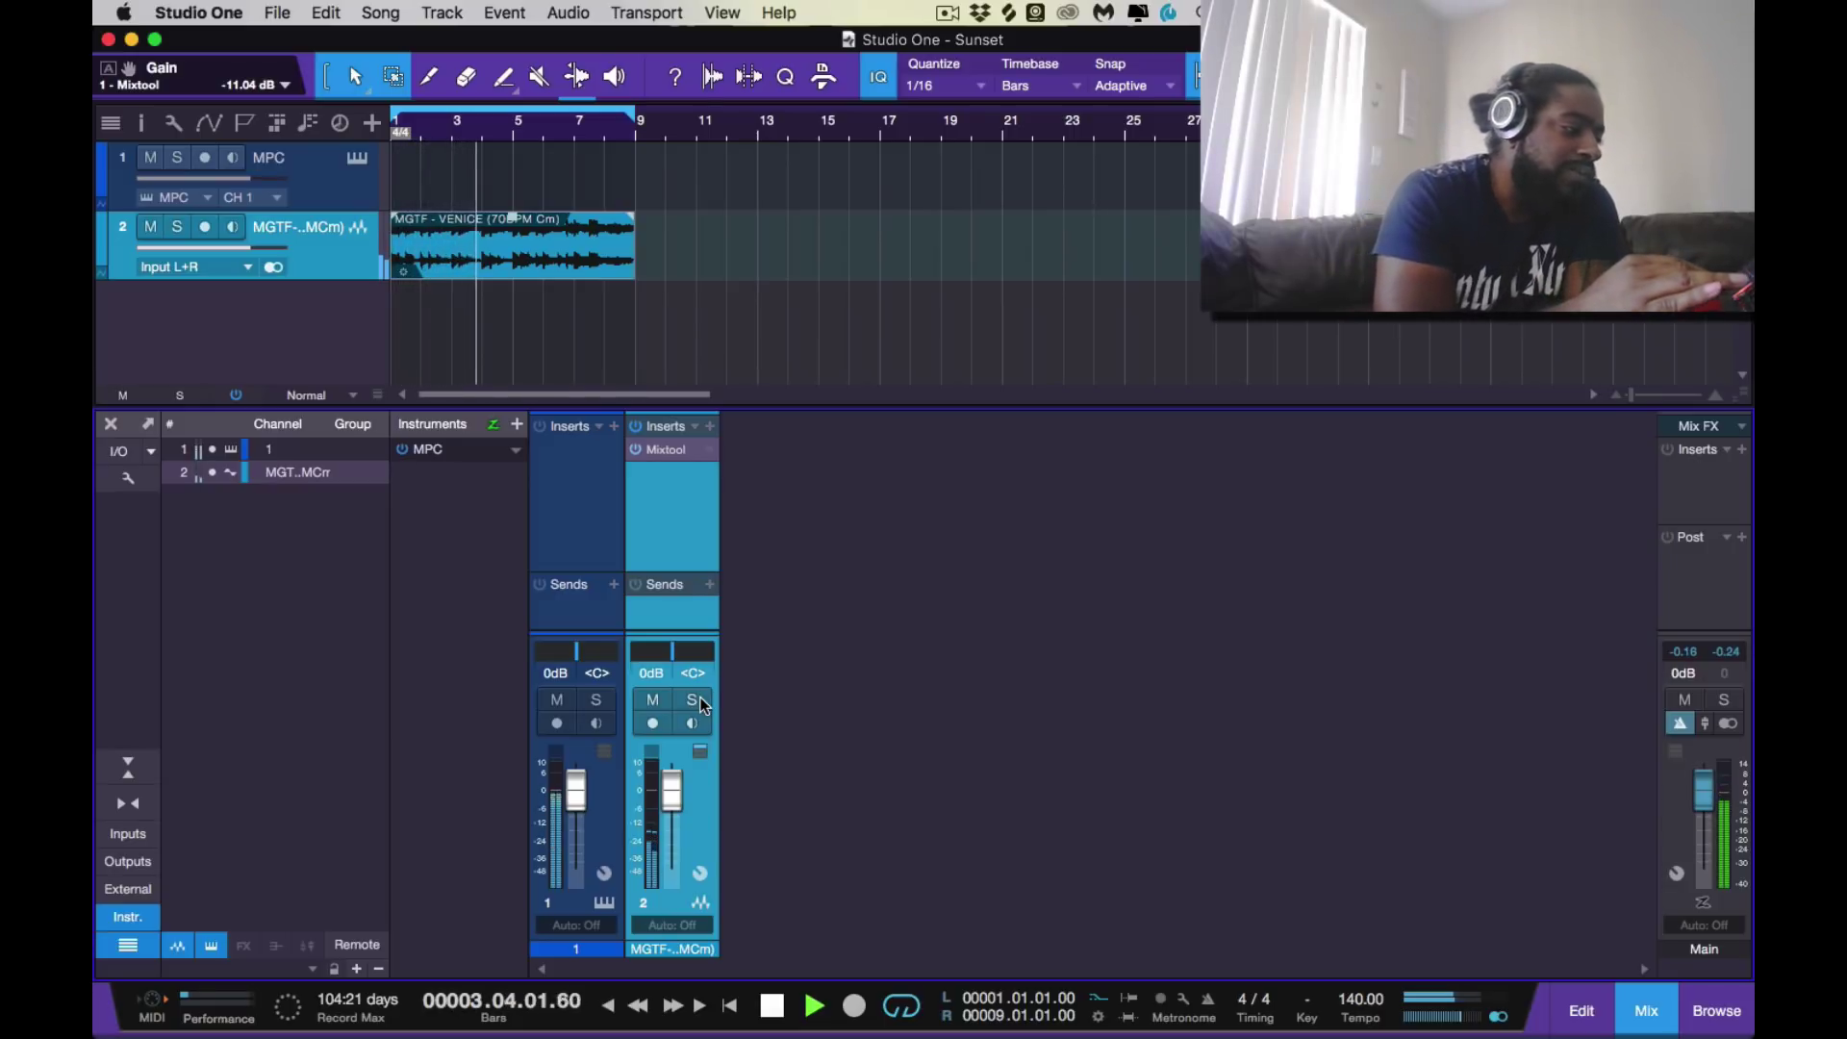
{"action": "key", "text": "space"}
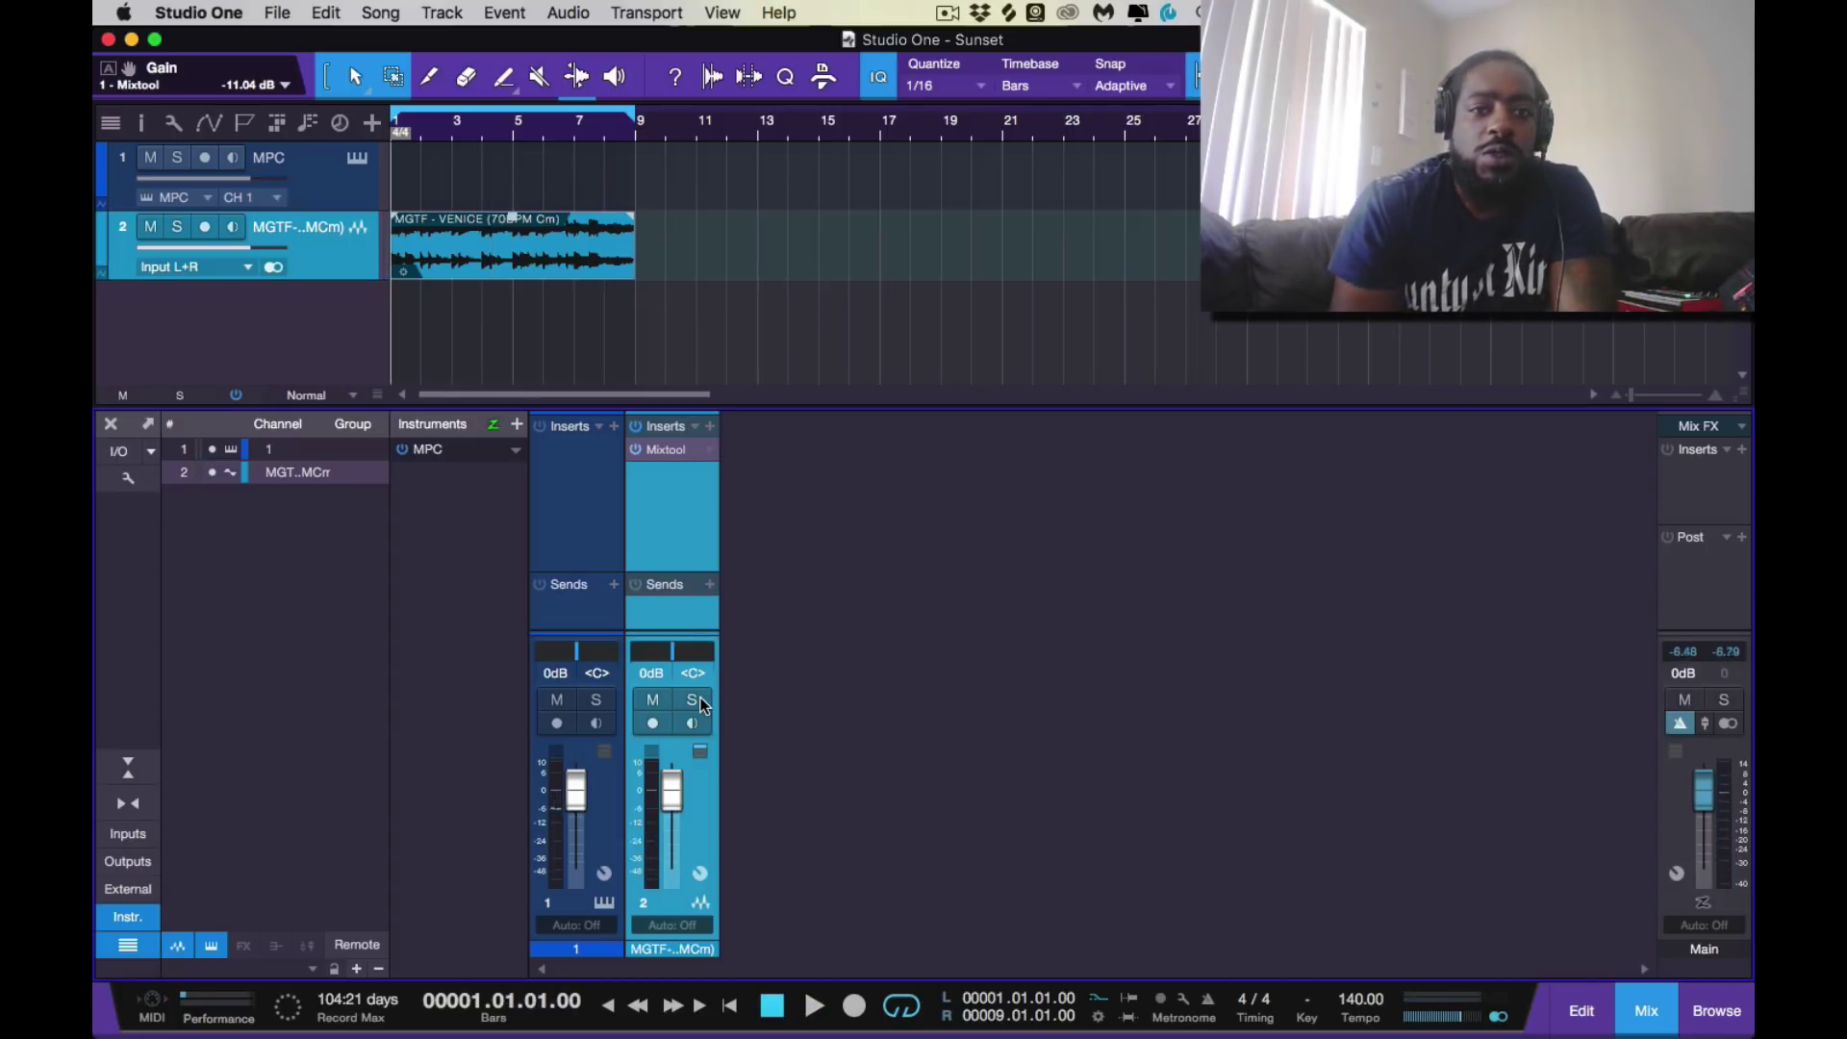
Reopen the MPC instrument and examine the available commands for Sequence 02 and its Drumz track
{"action": "left_click", "coordinate": [359, 161]}
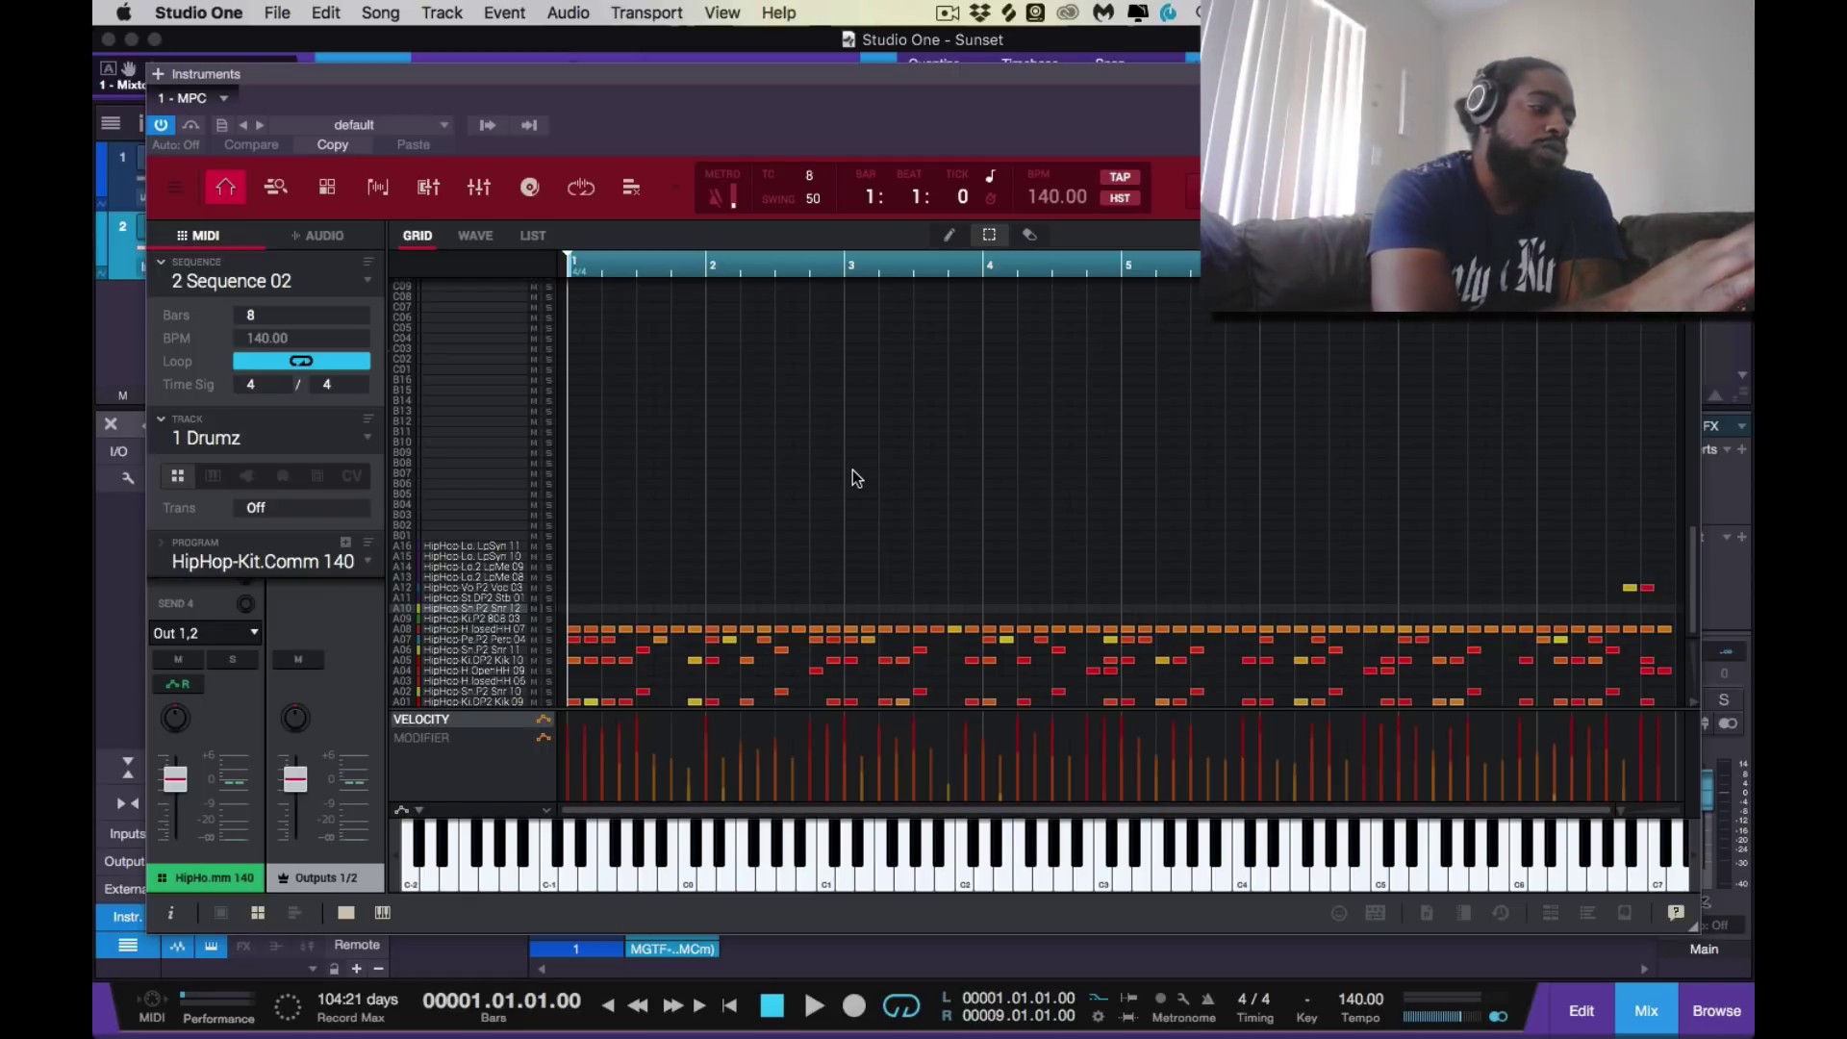
{"action": "left_click", "coordinate": [231, 439]}
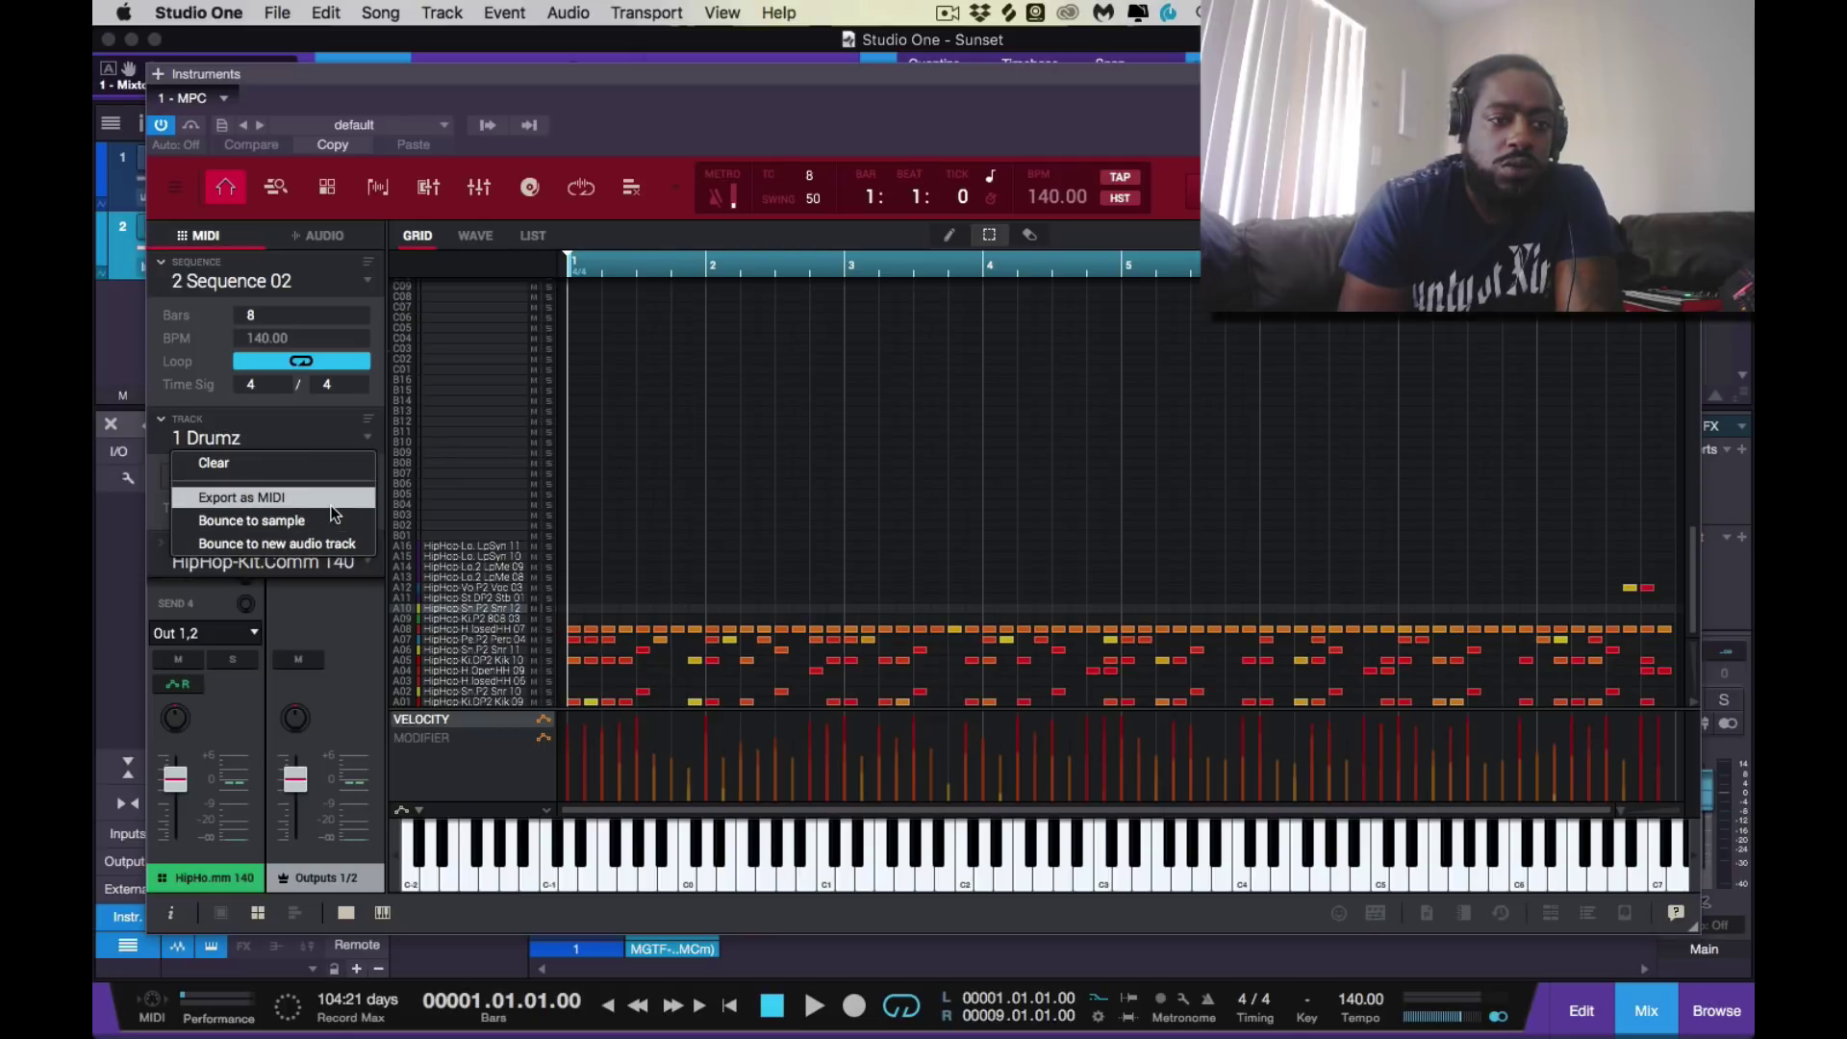
{"action": "left_click", "coordinate": [288, 289]}
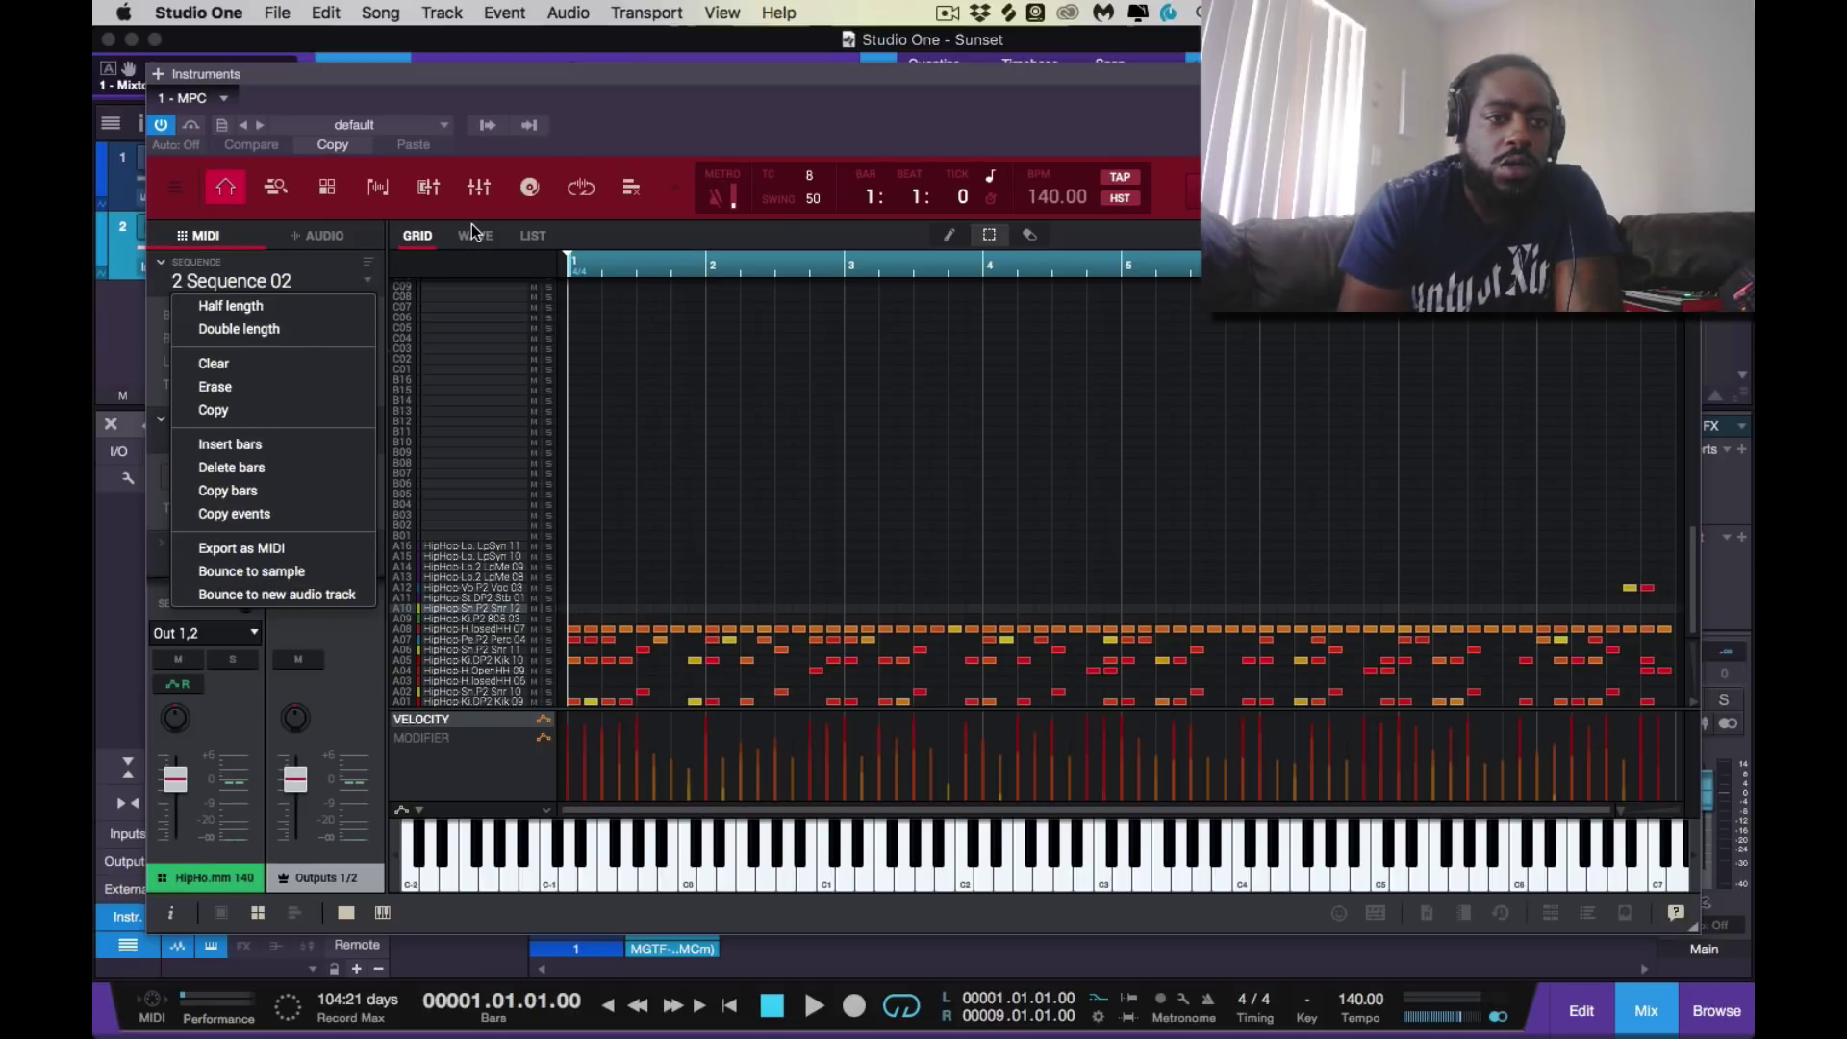
{"action": "left_click", "coordinate": [598, 141]}
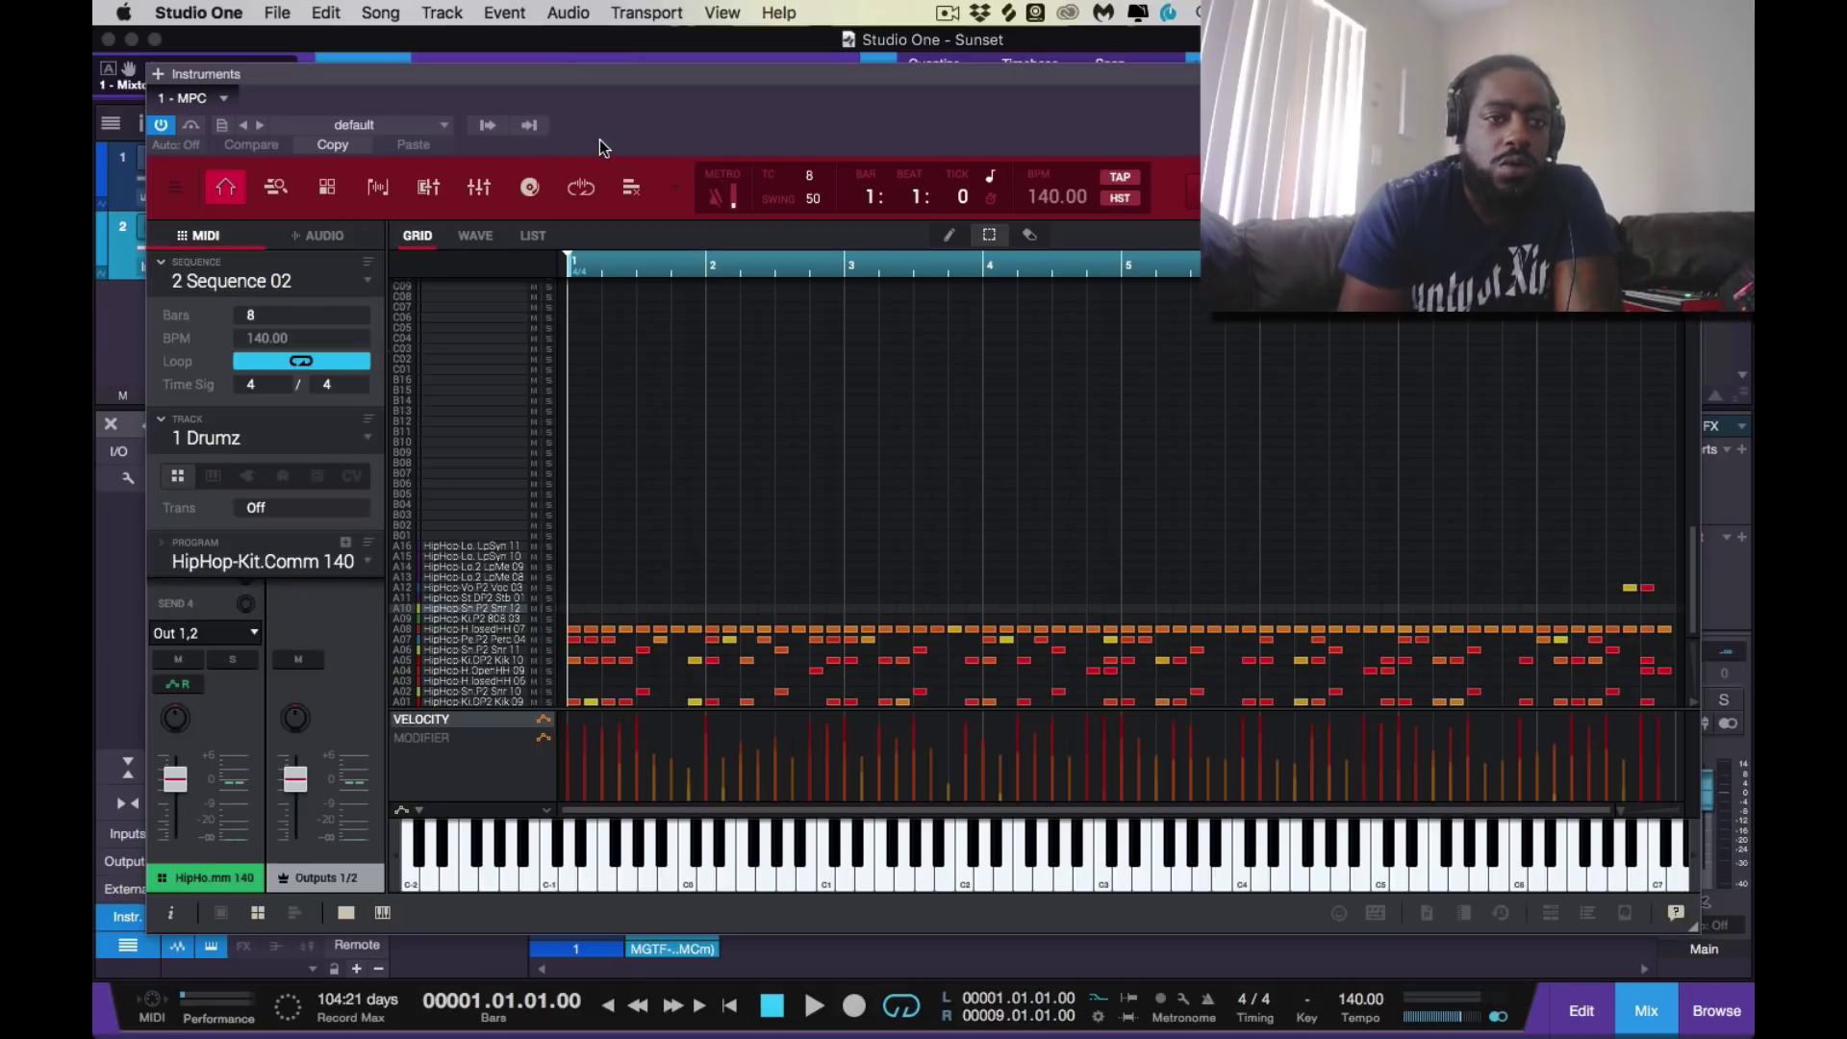
{"action": "left_click", "coordinate": [368, 437]}
{"action": "left_click", "coordinate": [368, 433]}
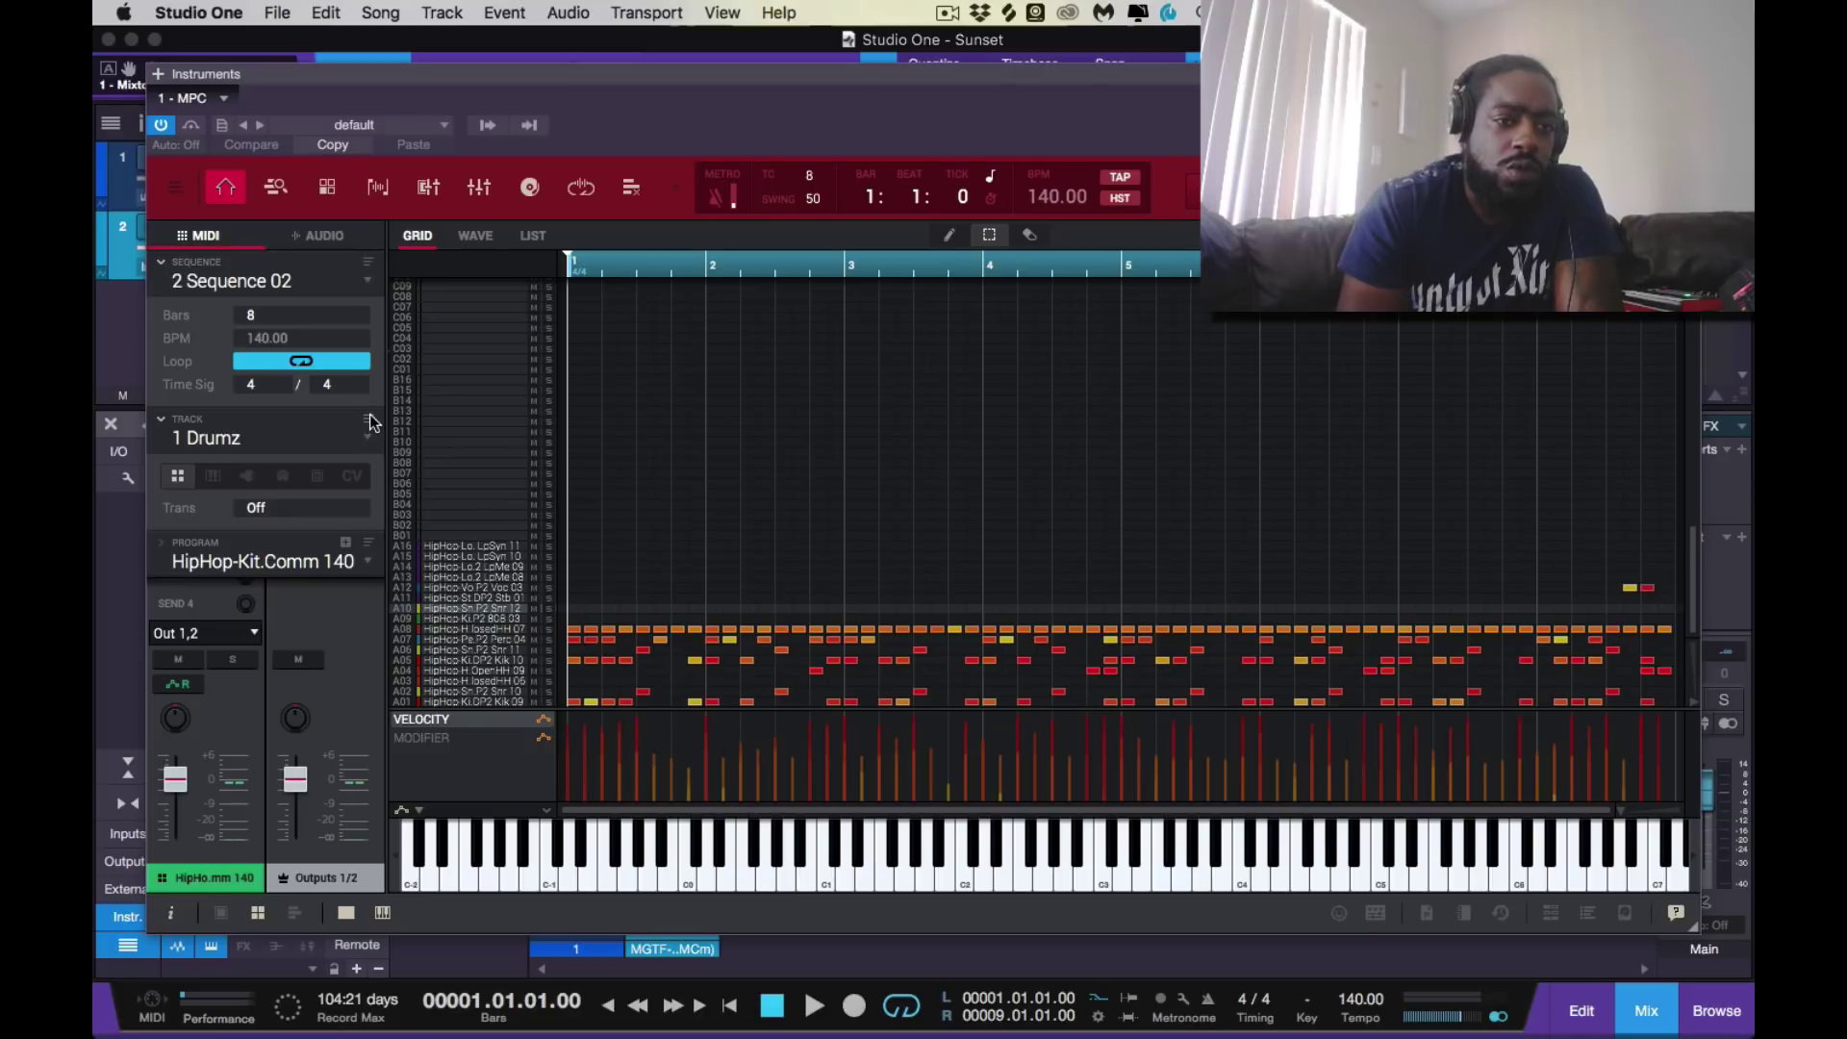
{"action": "left_click", "coordinate": [369, 422]}
{"action": "left_click", "coordinate": [371, 421]}
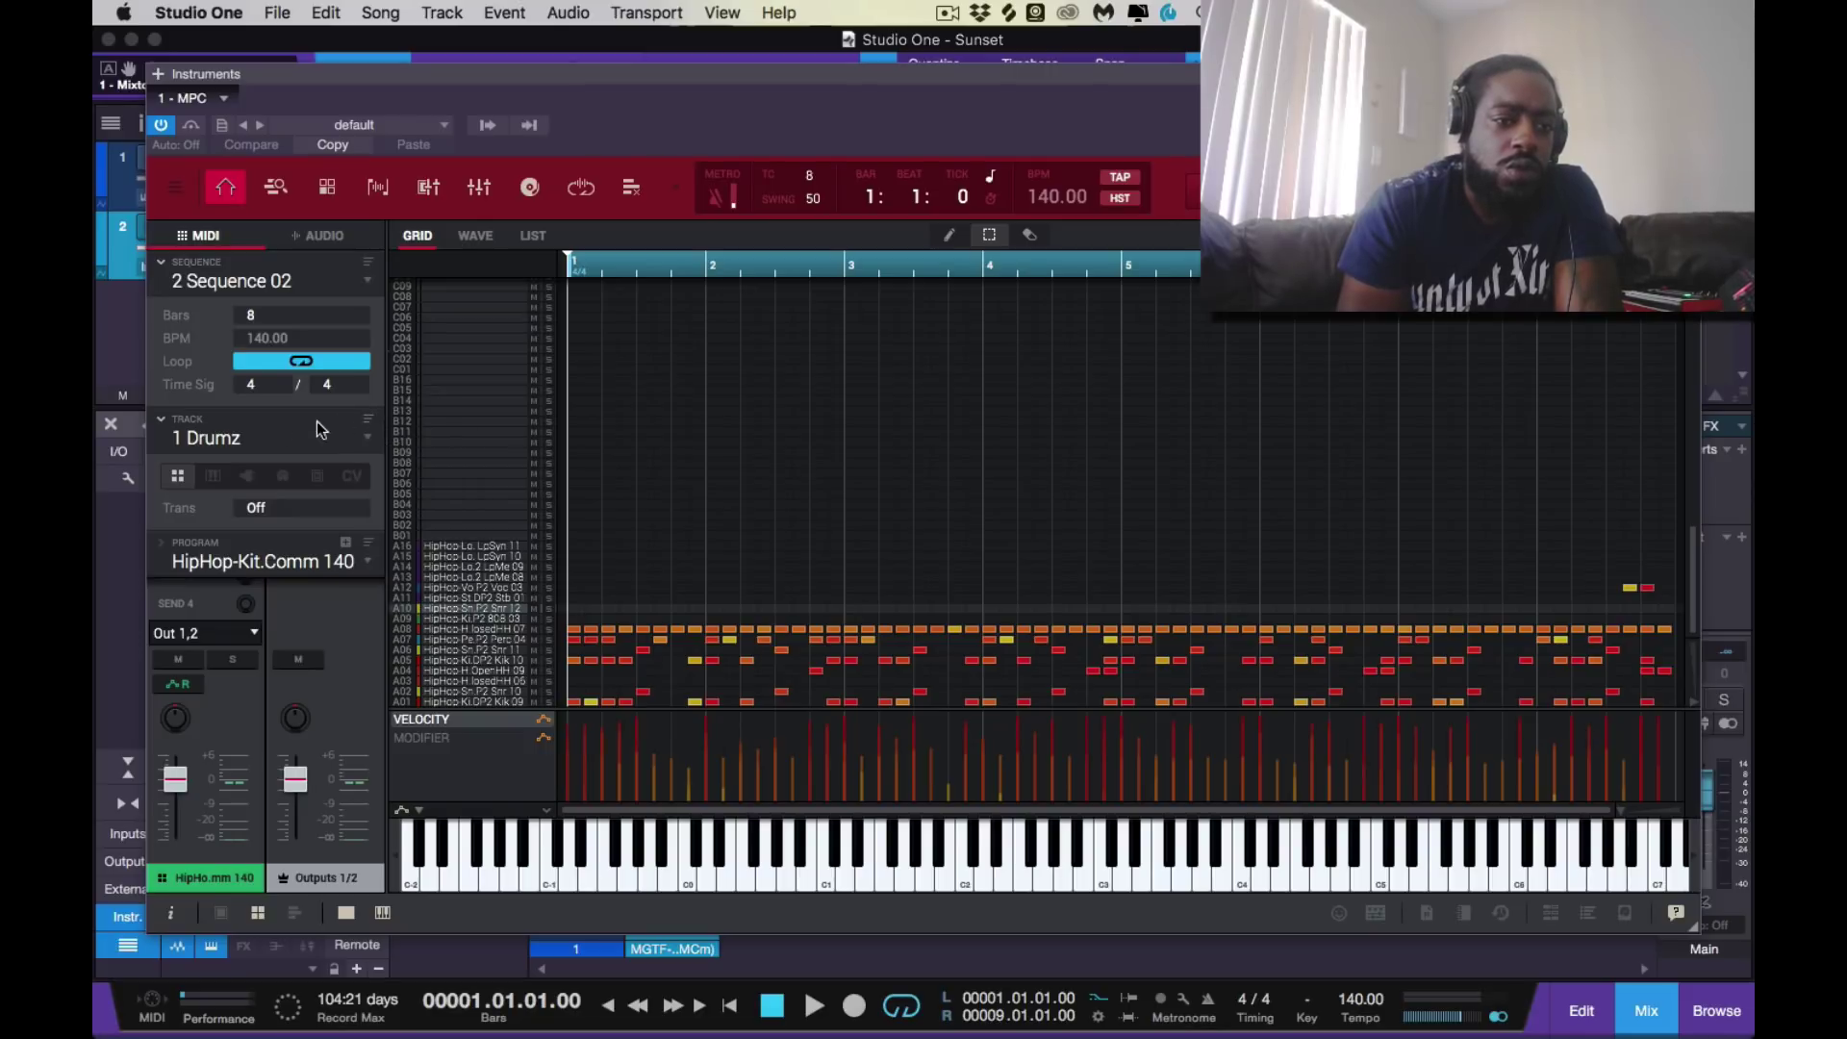
{"action": "right_click", "coordinate": [228, 437]}
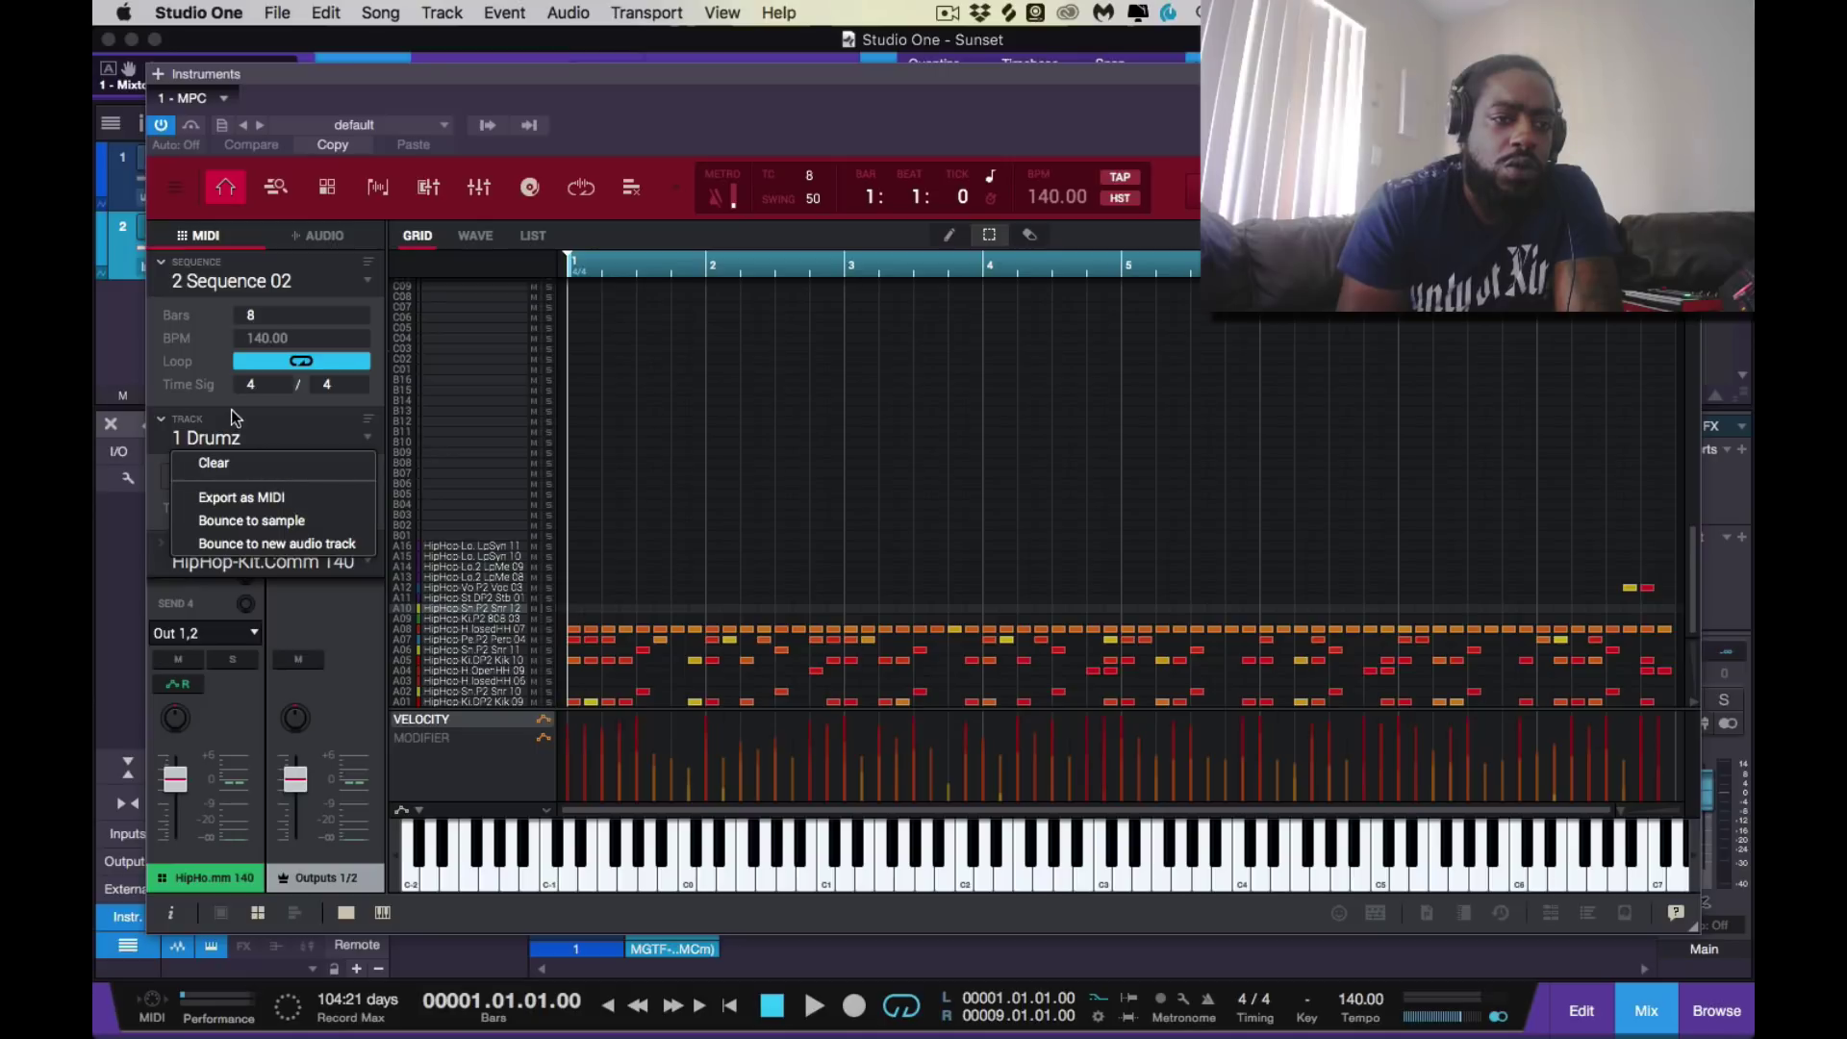
{"action": "left_click", "coordinate": [315, 423]}
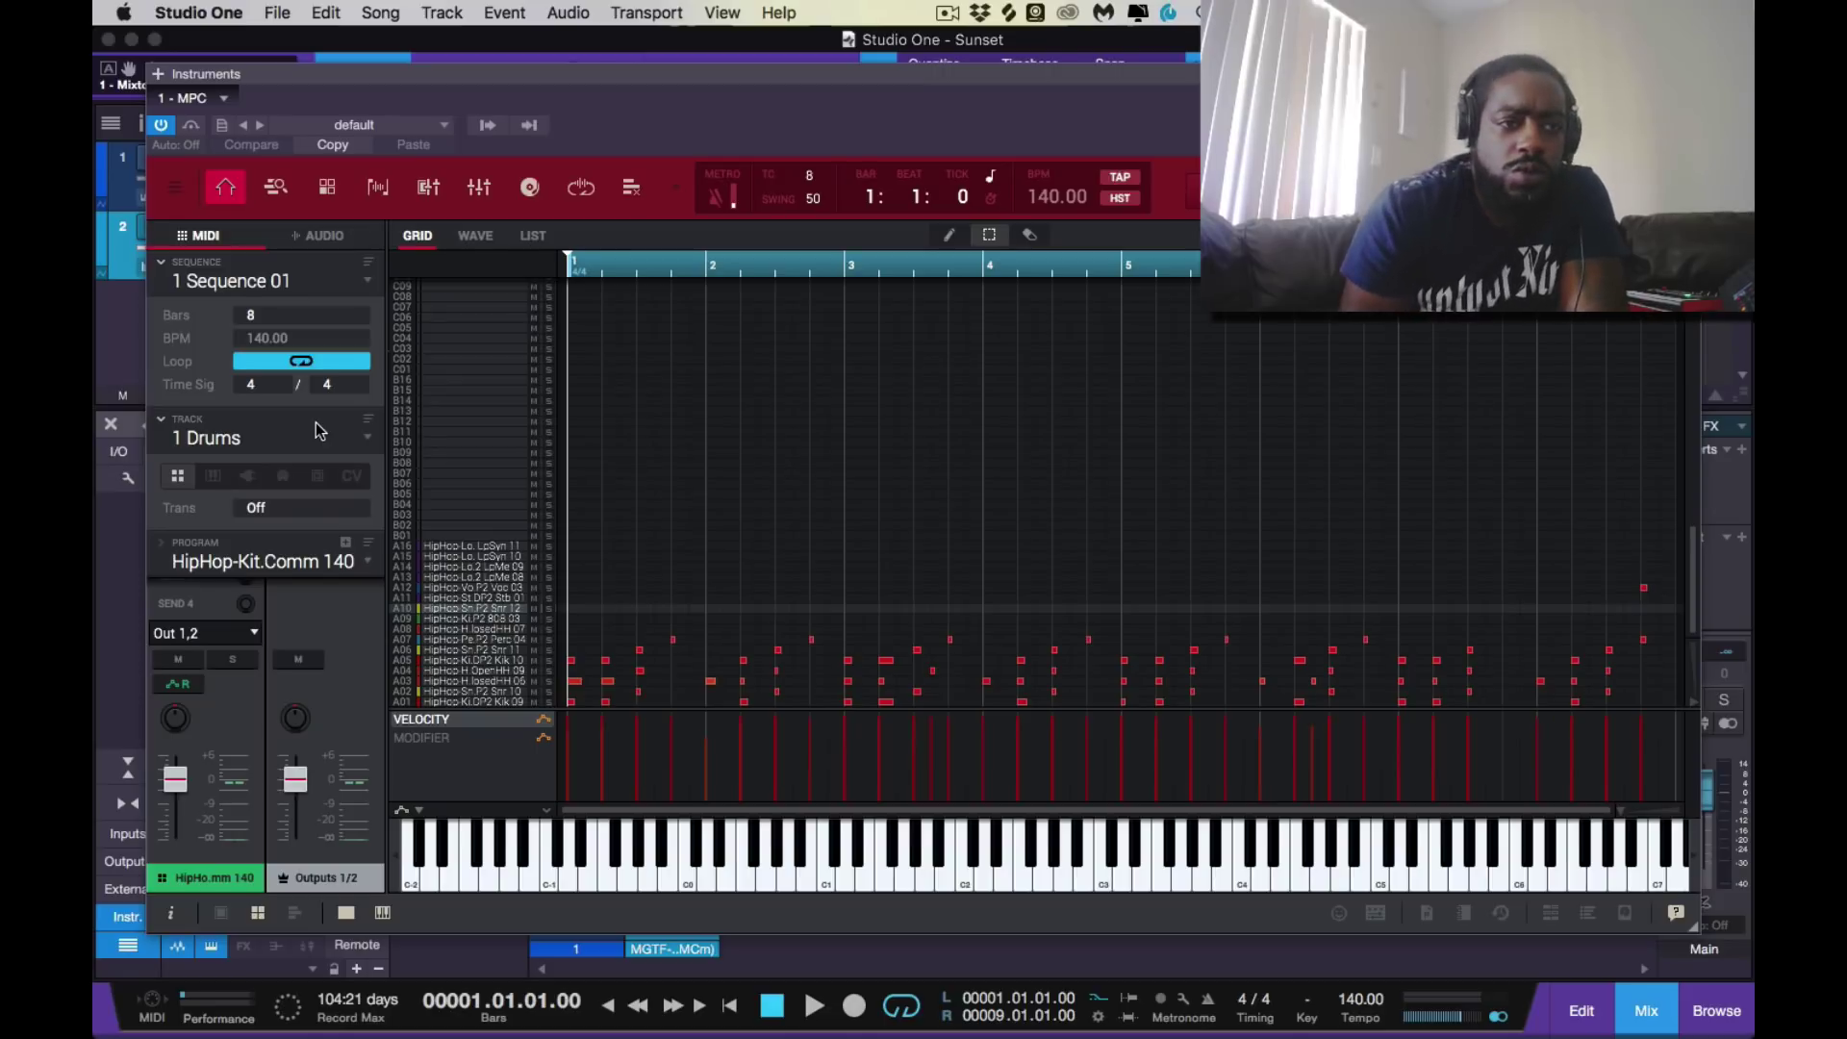
Explode the Drums track of Sequence 01 into separate tracks in the MPC instrument
{"action": "left_click", "coordinate": [178, 189]}
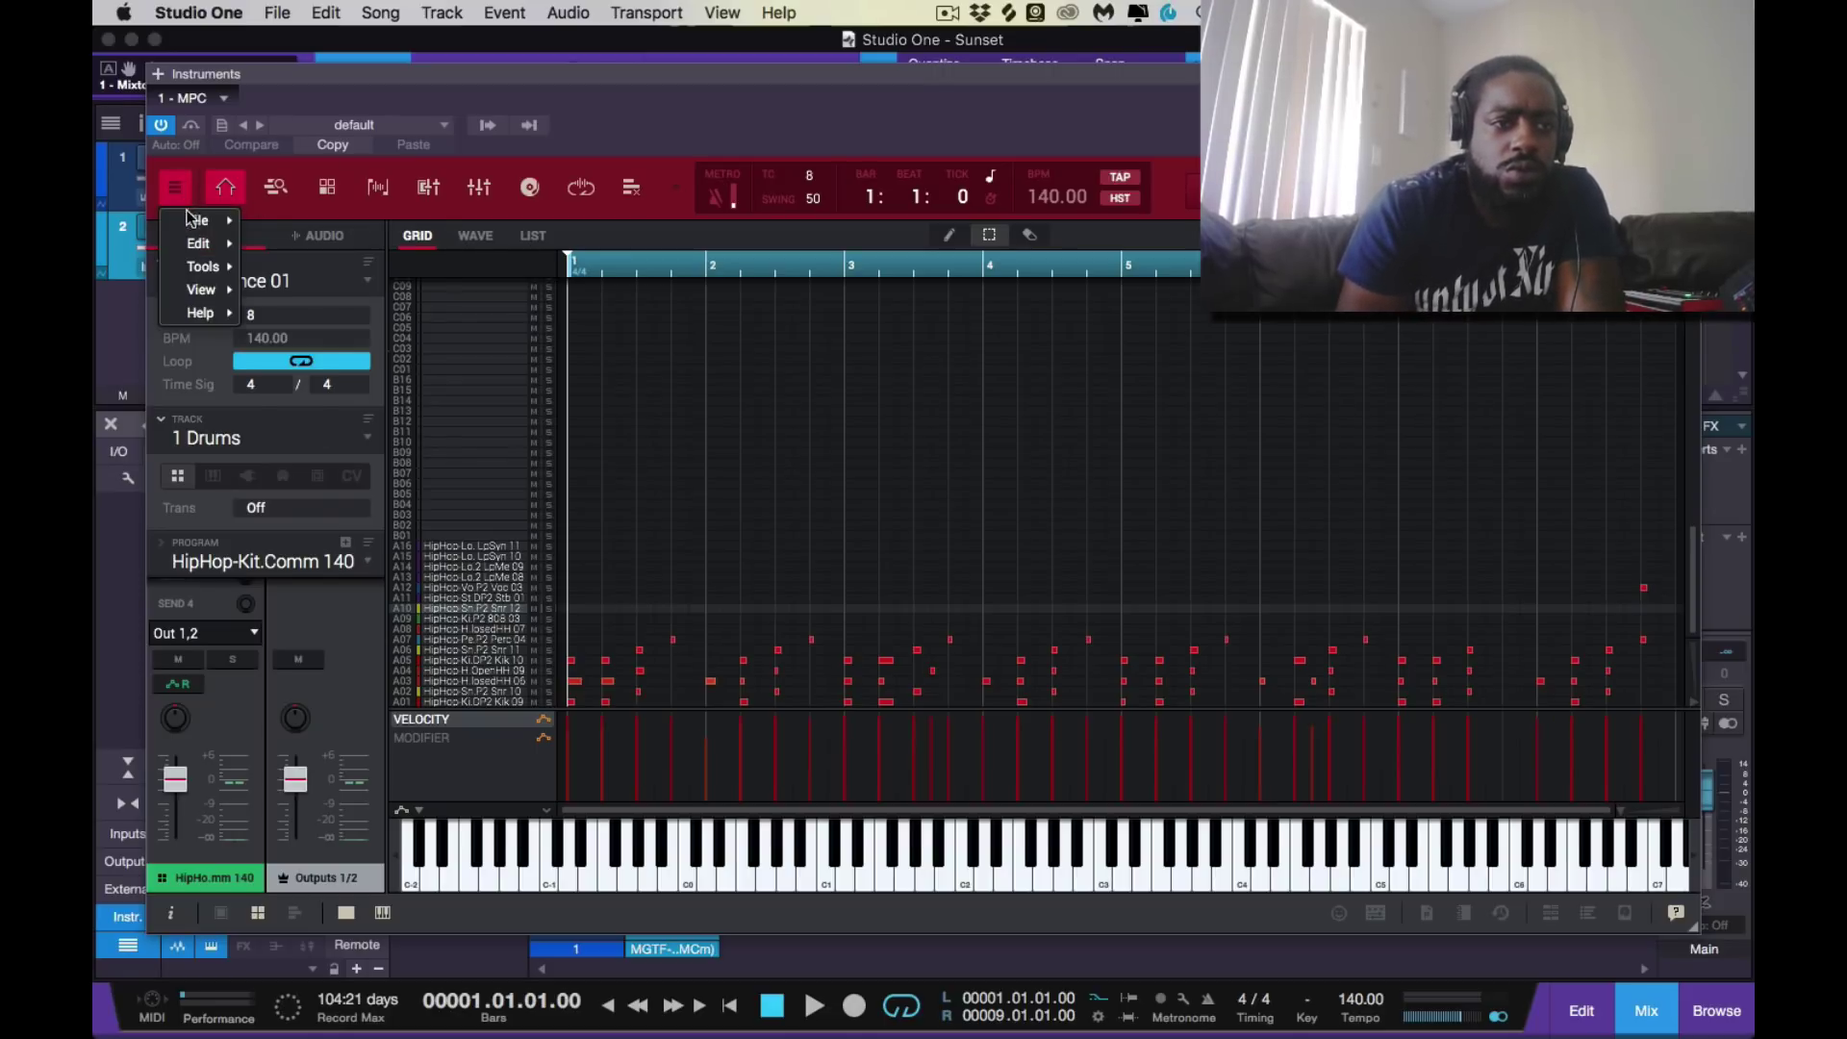
{"action": "mouse_move", "coordinate": [209, 252]}
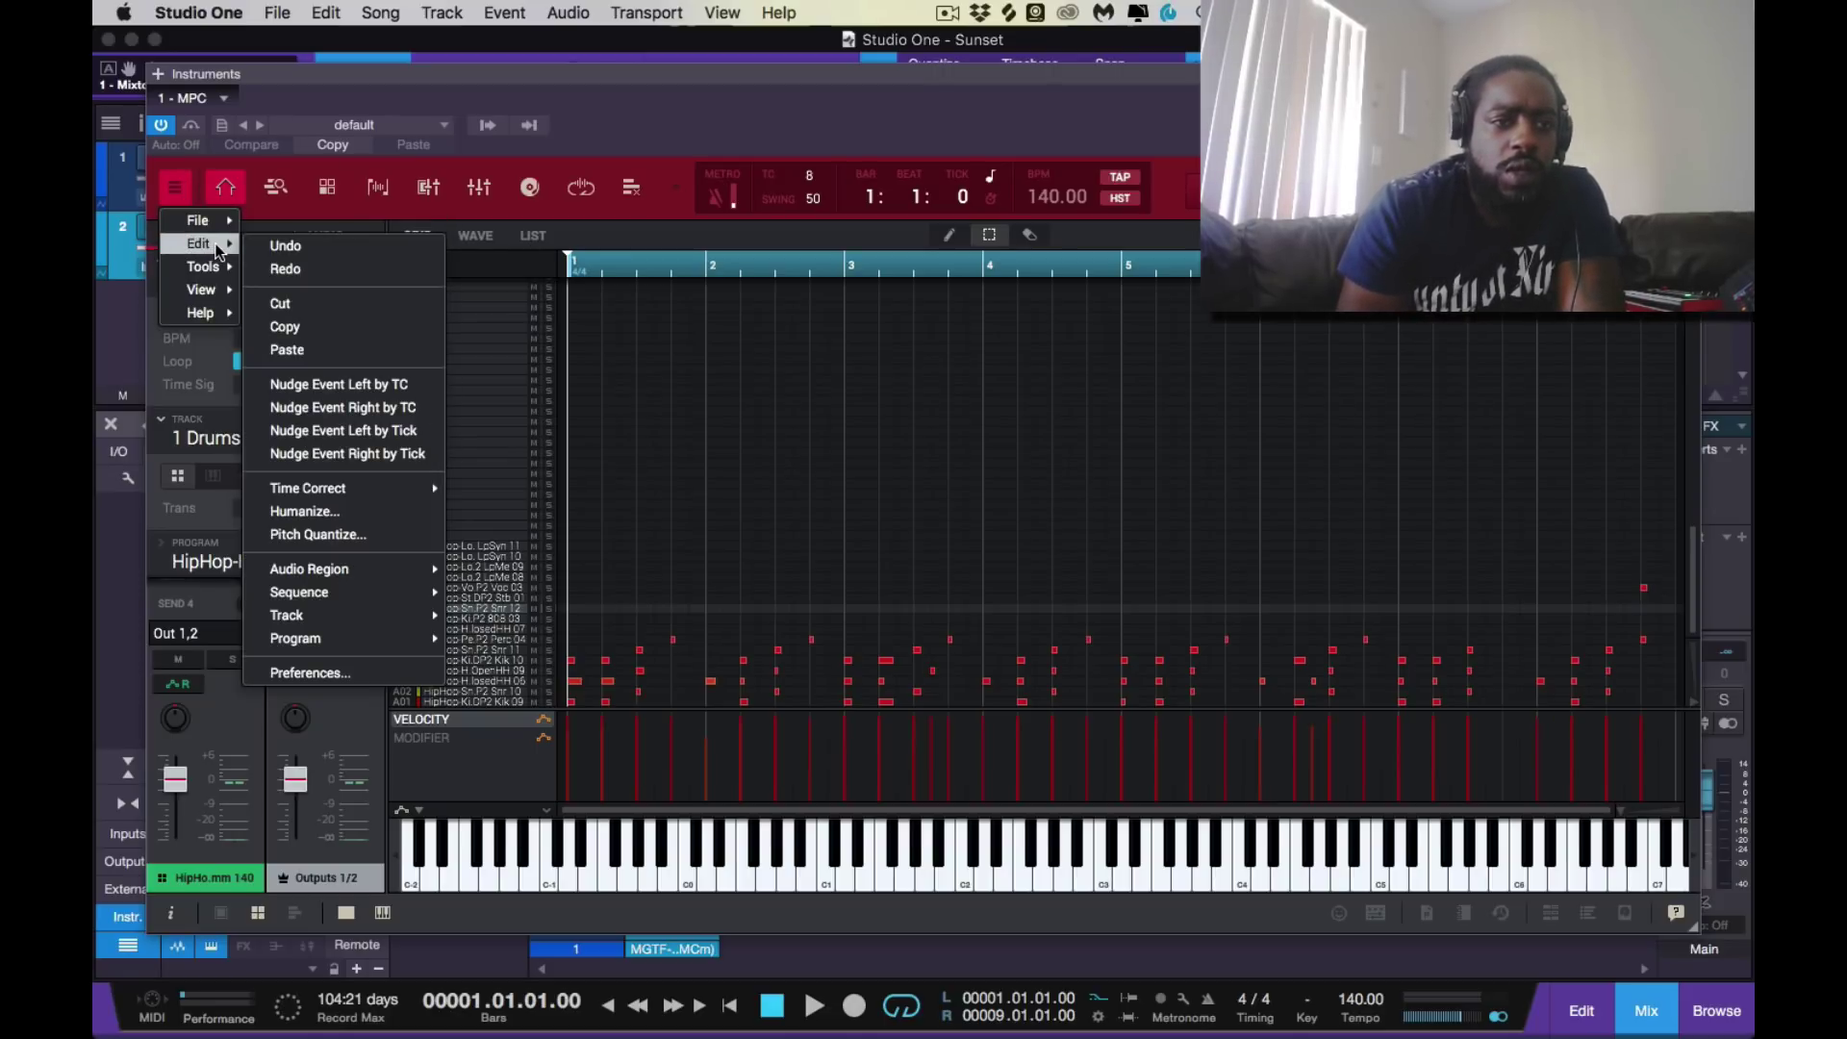
{"action": "mouse_move", "coordinate": [355, 620]}
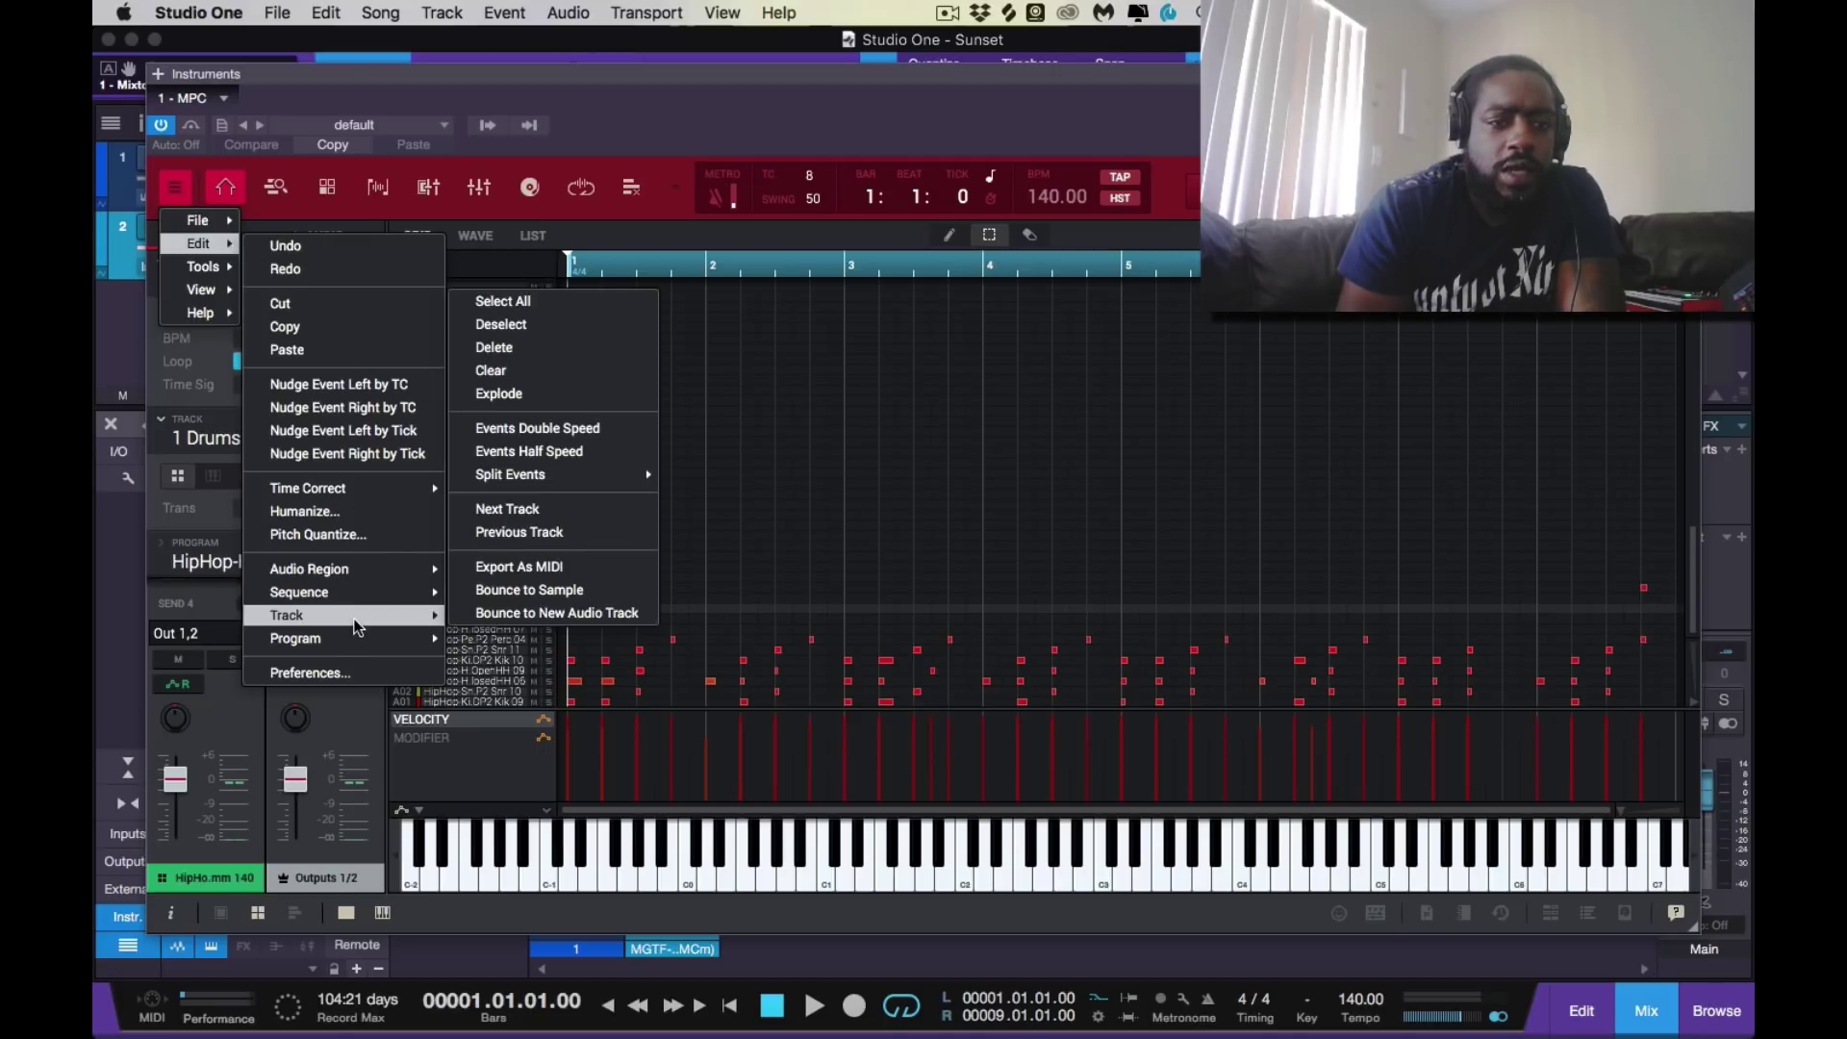
{"action": "mouse_move", "coordinate": [620, 475]}
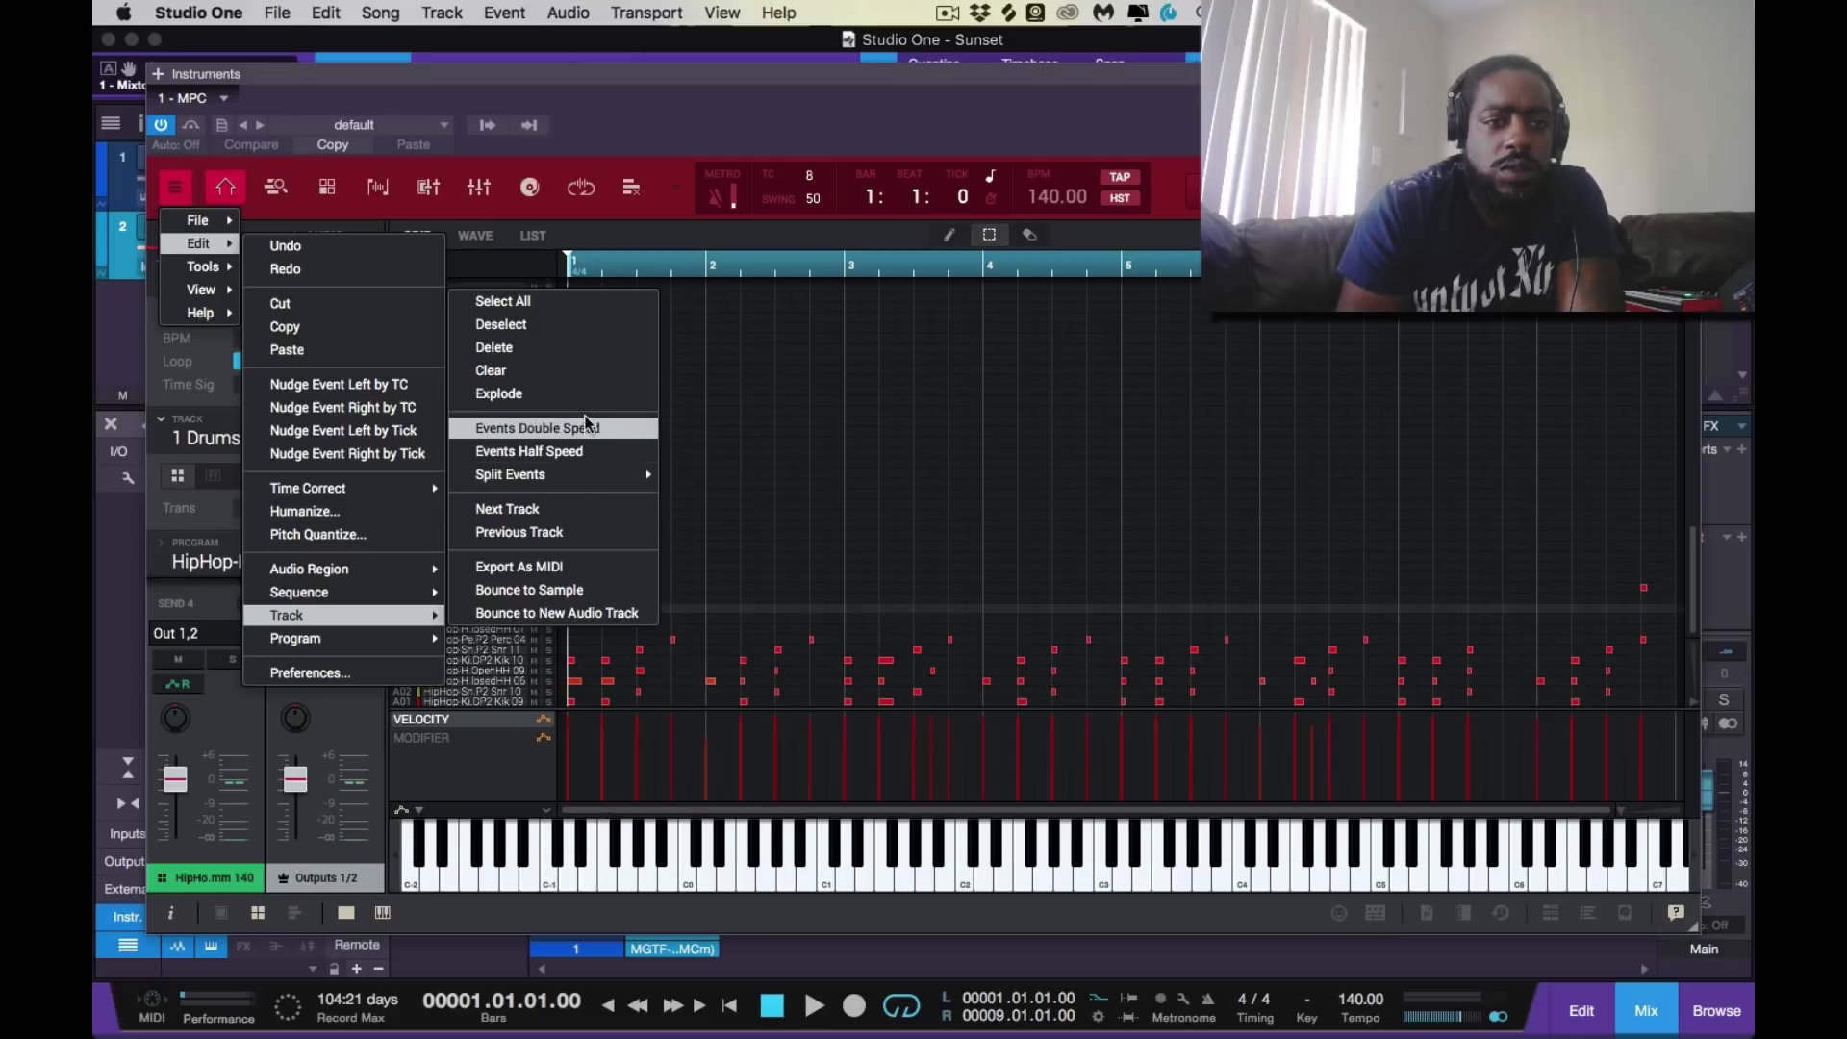
{"action": "left_click", "coordinate": [506, 396]}
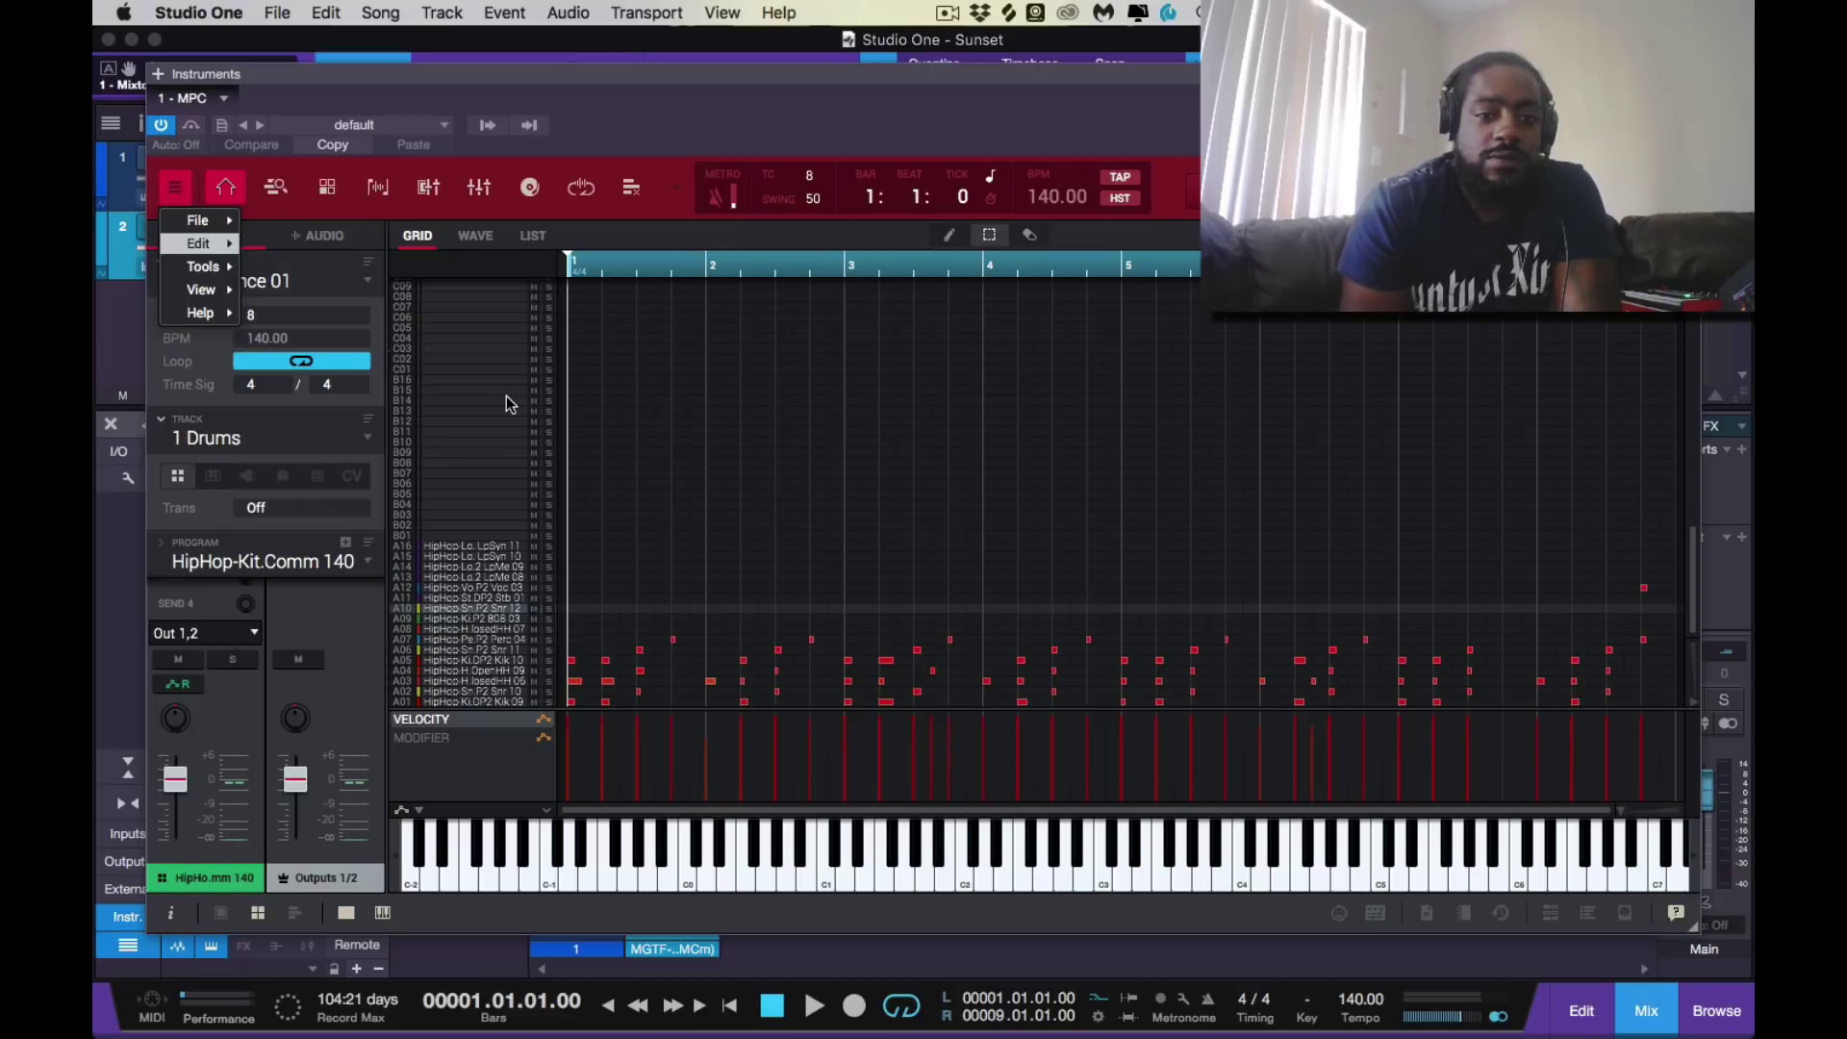
Review the list of separate tracks exploded from the Drums track of Sequence 01
{"action": "left_click", "coordinate": [367, 437]}
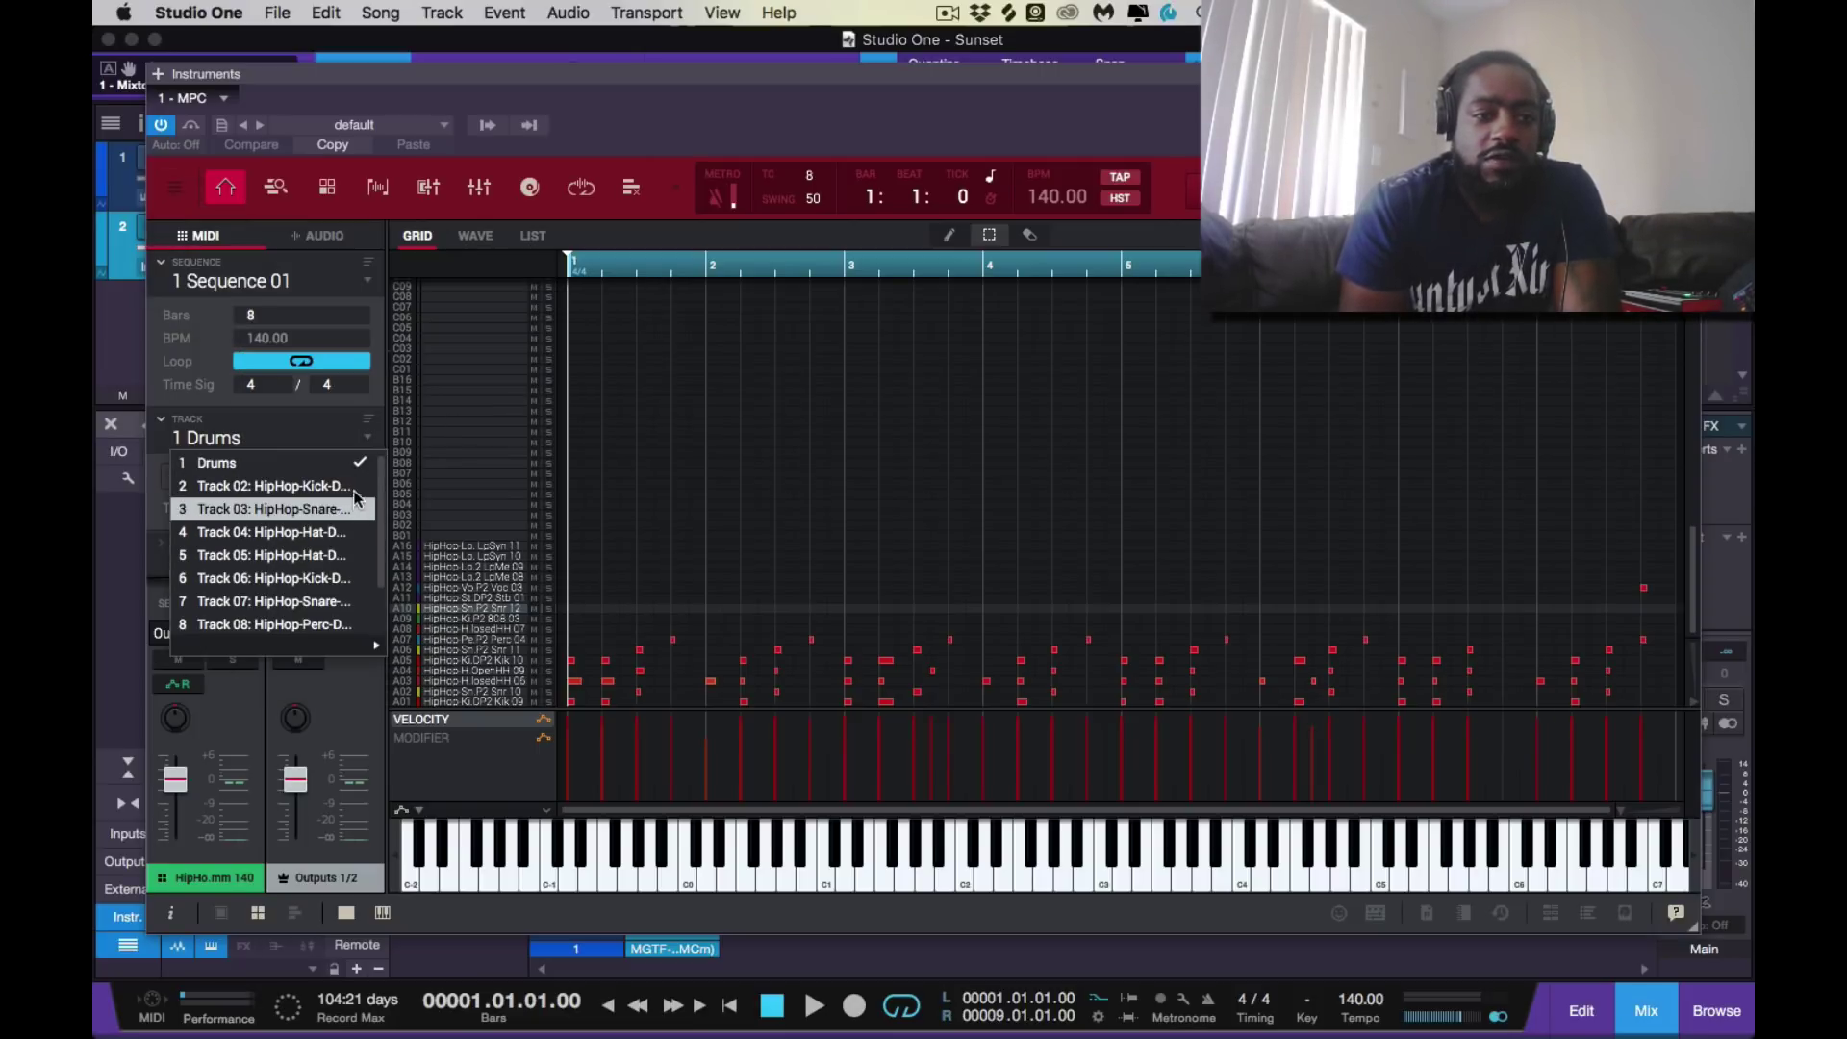
{"action": "left_click", "coordinate": [338, 408]}
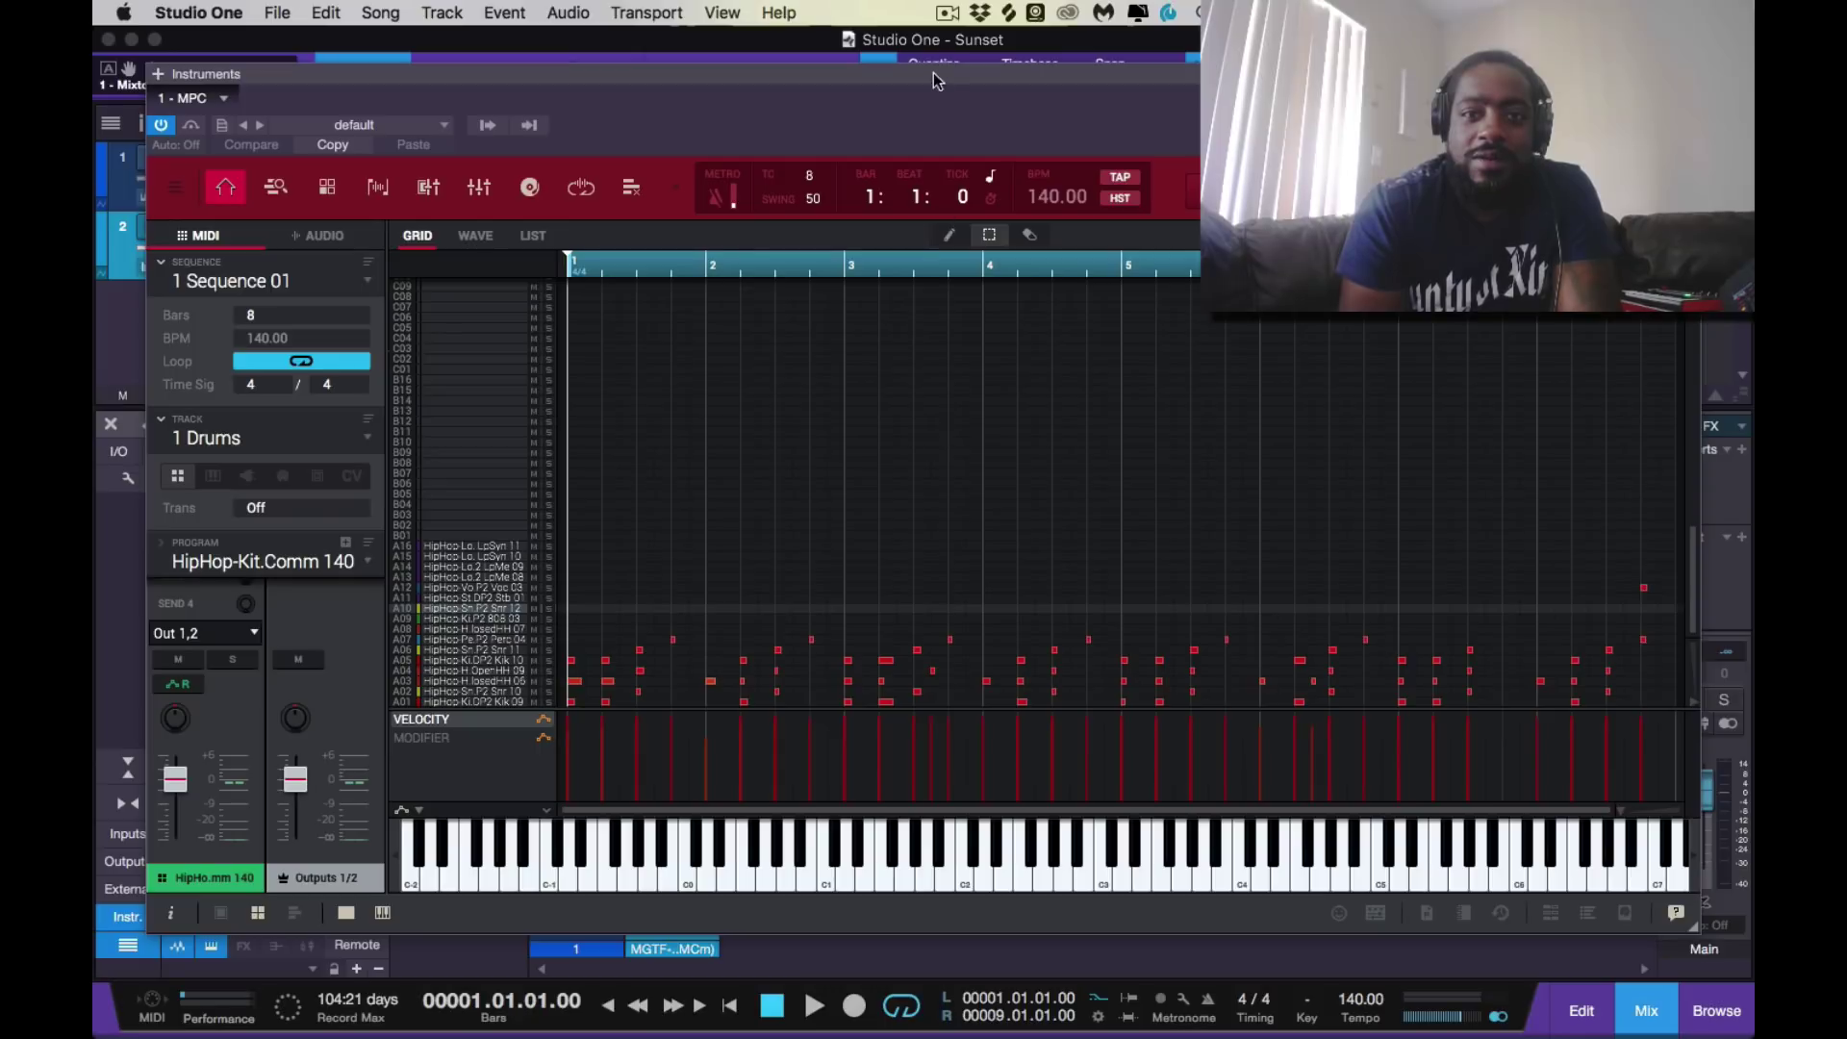
{"action": "left_click", "coordinate": [942, 31]}
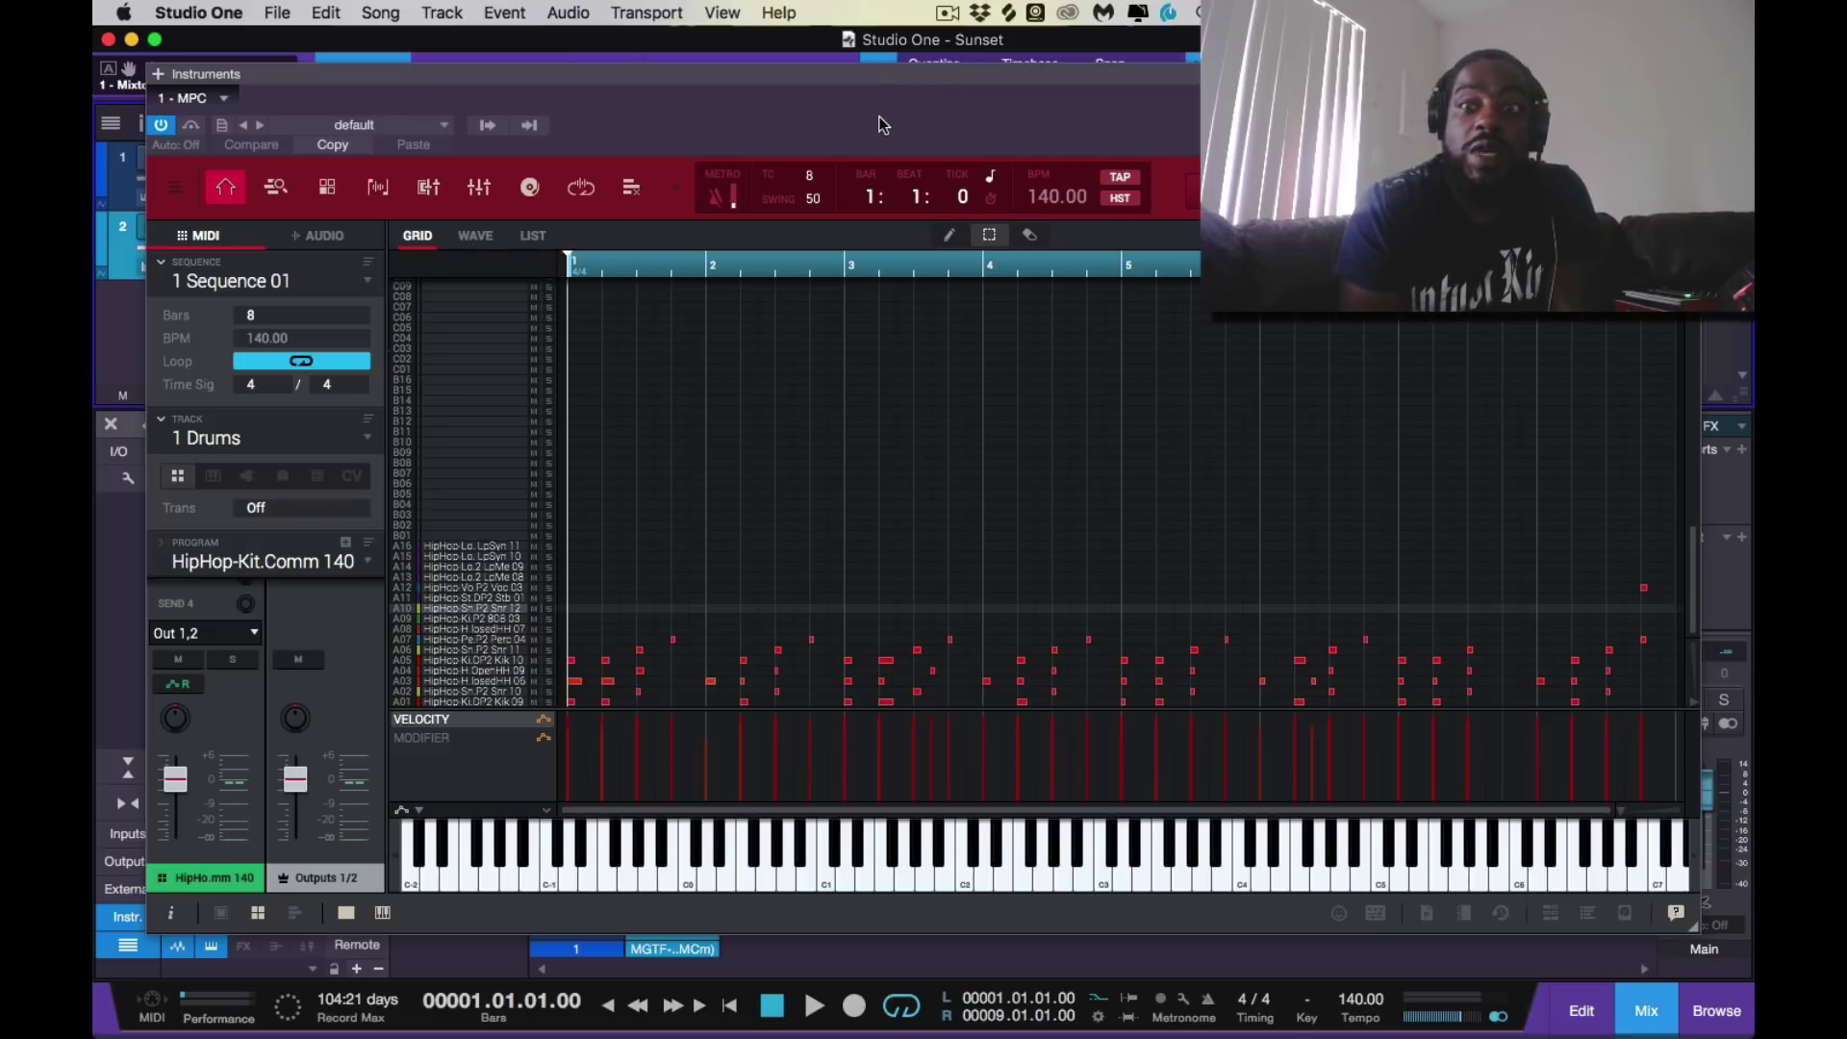
Move the MPC window below the arrangement tracks and try placing Track 02's audio on a new song track at bar 1
{"action": "left_click_drag", "start_coordinate": [874, 82], "coordinate": [865, 251]}
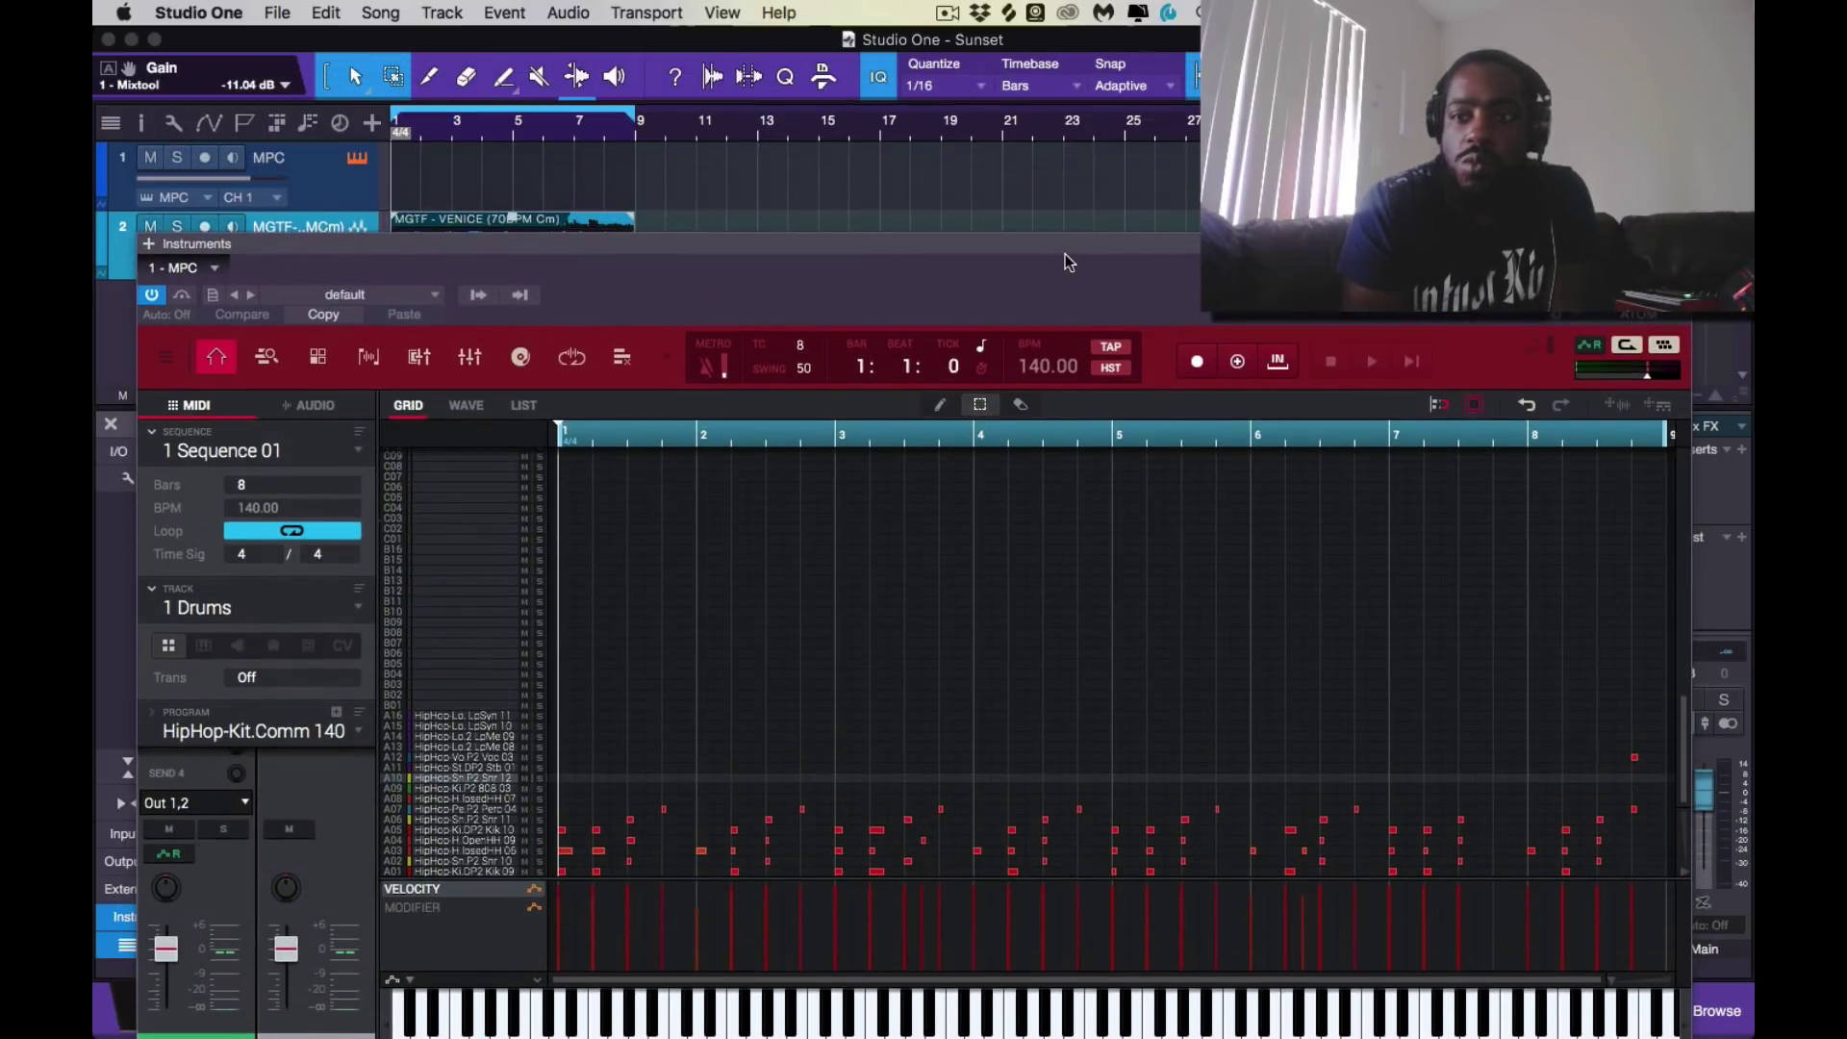
{"action": "left_click_drag", "start_coordinate": [1300, 254], "coordinate": [1065, 250]}
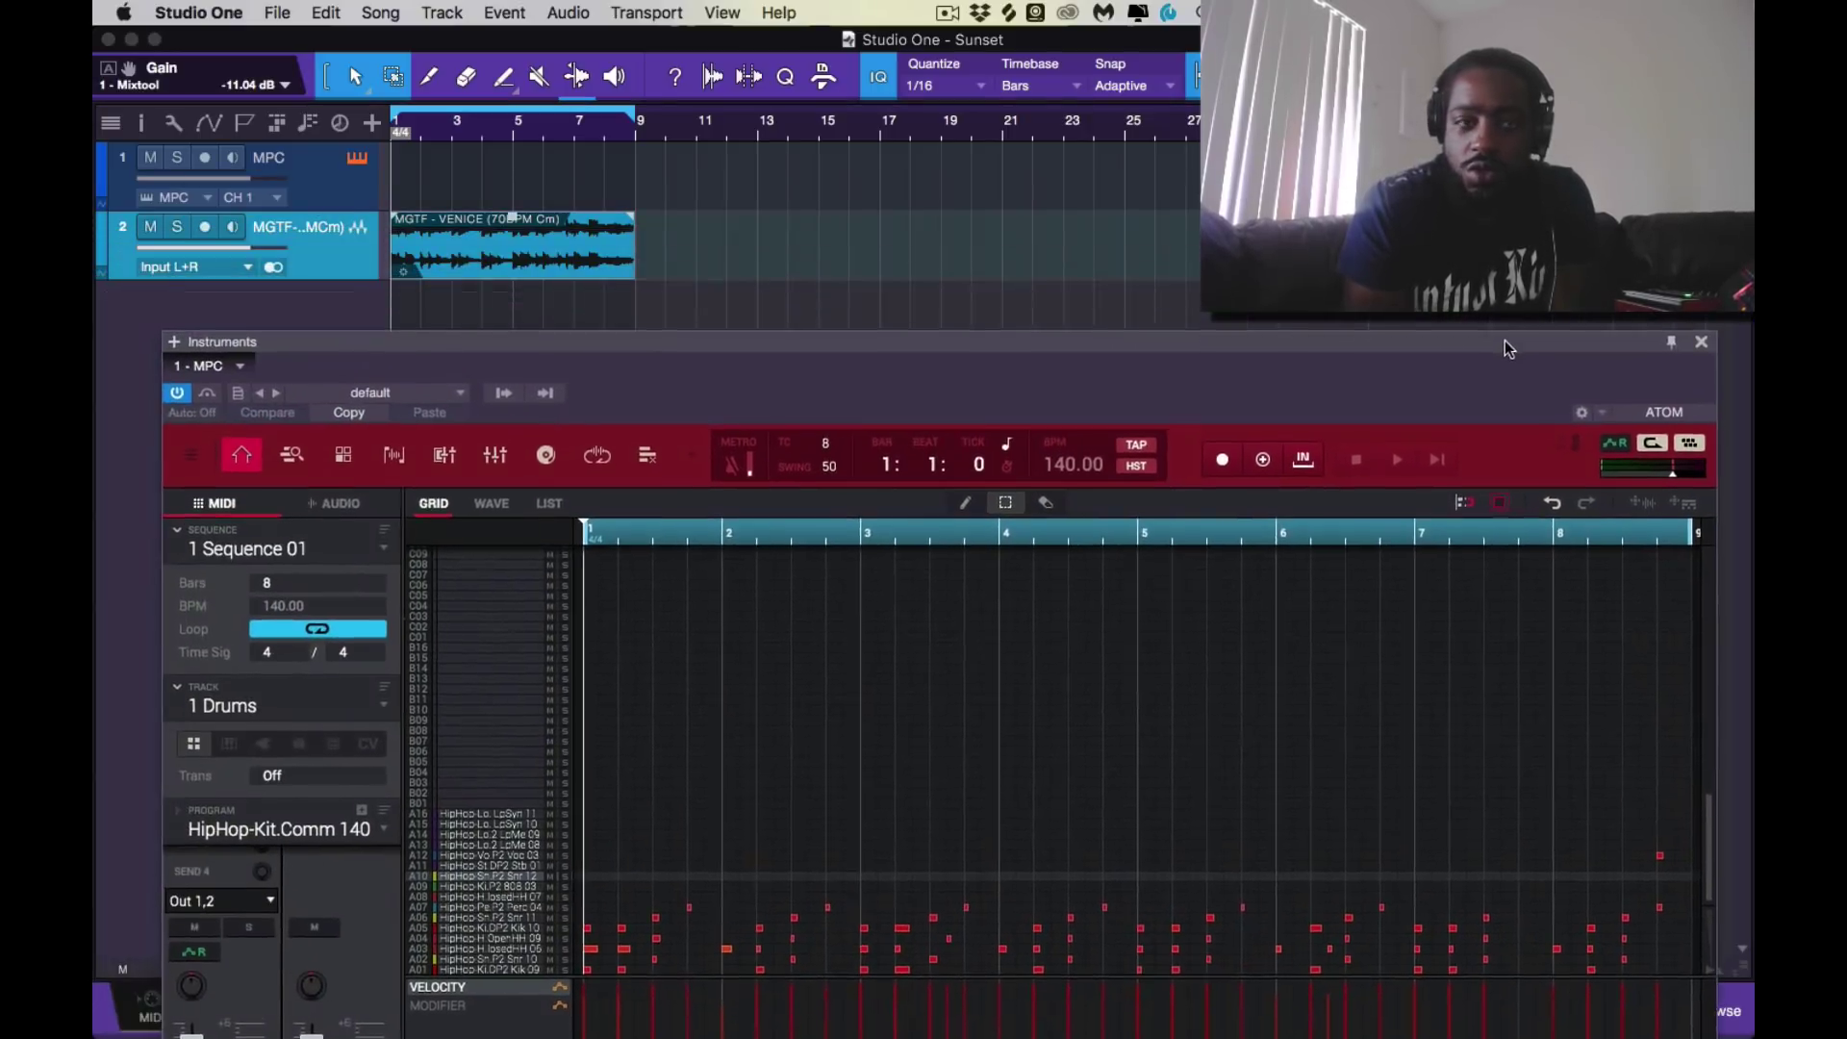
{"action": "left_click_drag", "start_coordinate": [1505, 338], "coordinate": [1522, 351]}
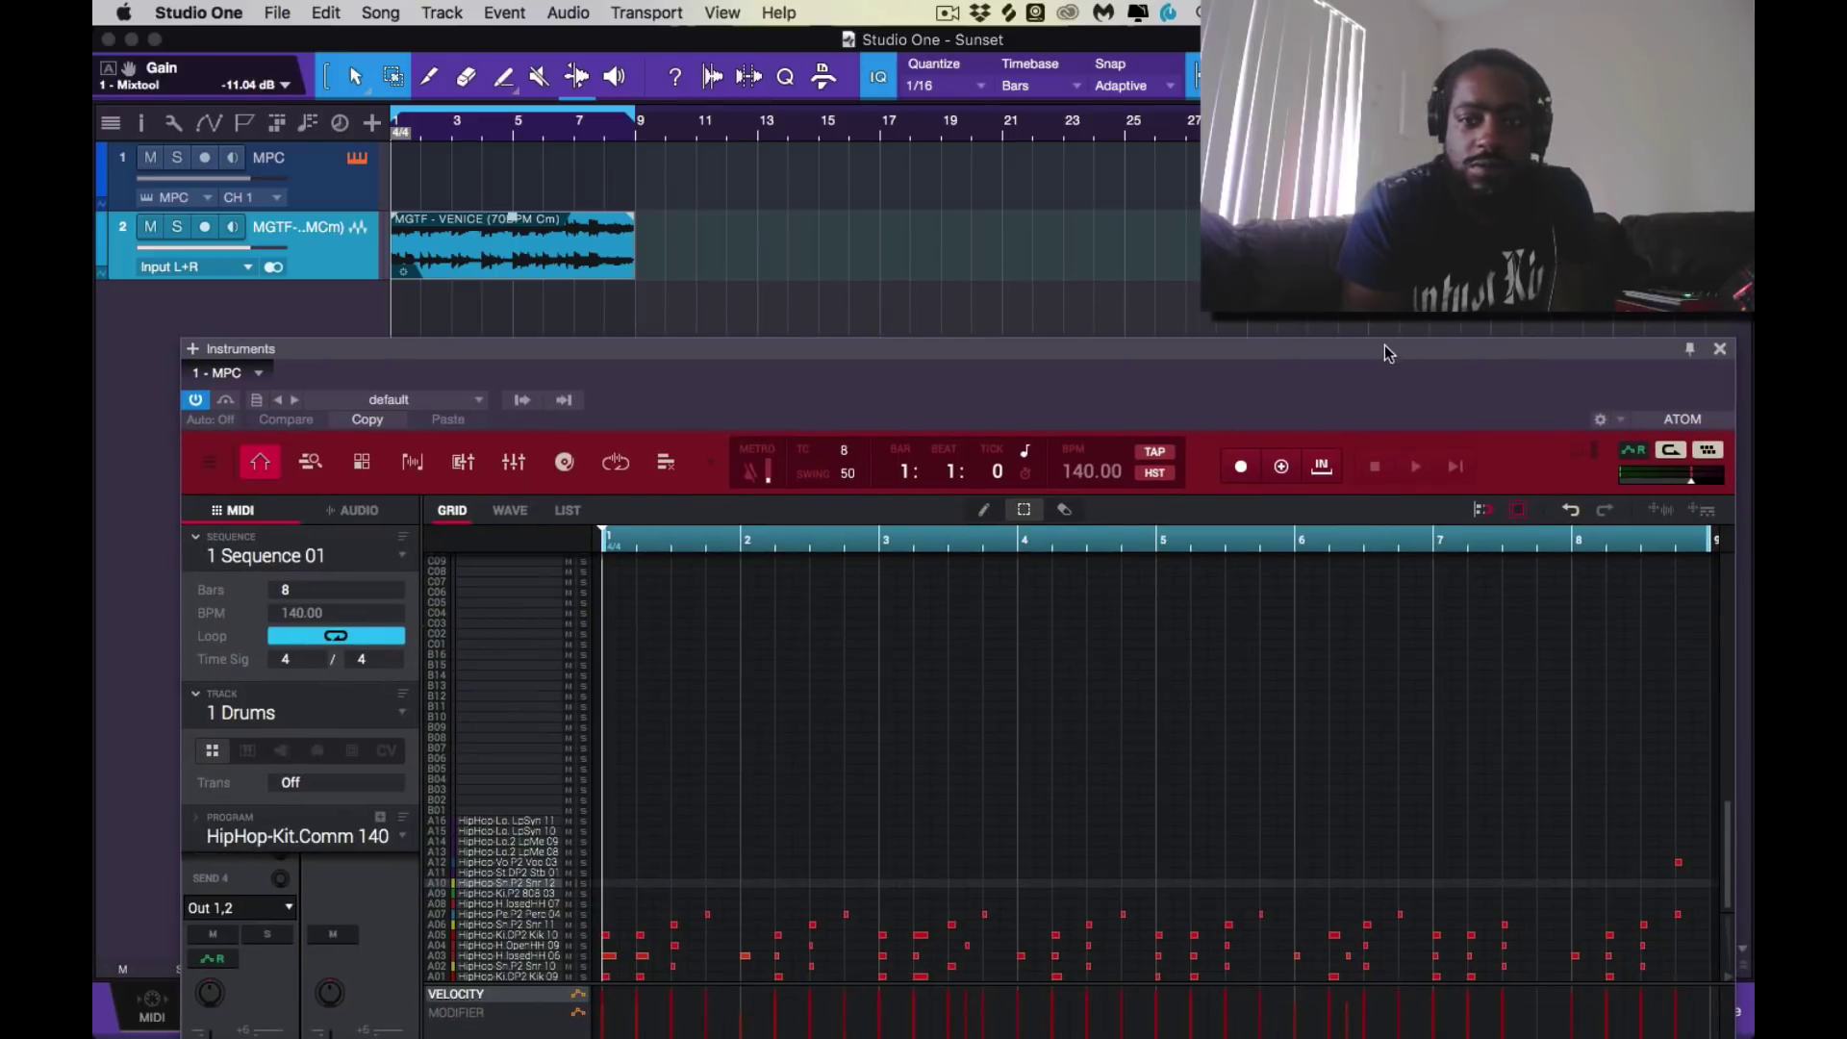
{"action": "left_click_drag", "start_coordinate": [1377, 353], "coordinate": [1305, 354]}
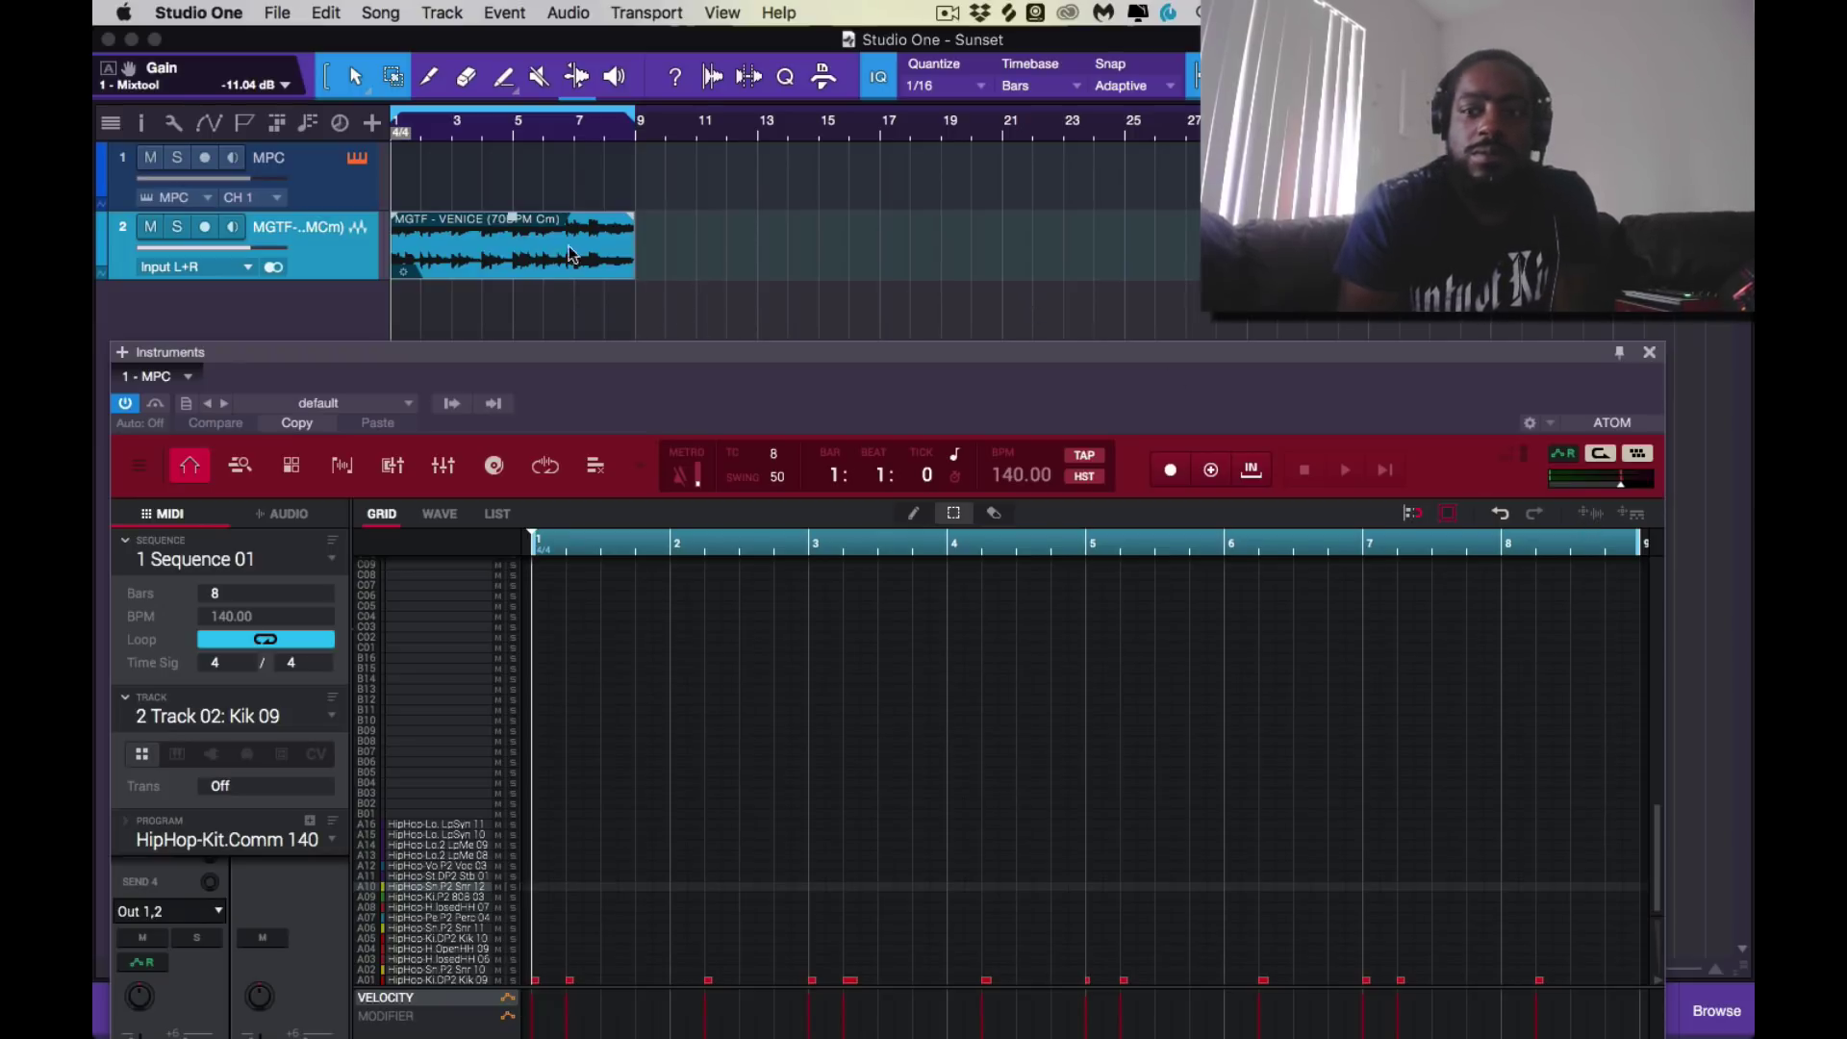
{"action": "left_click", "coordinate": [1593, 516]}
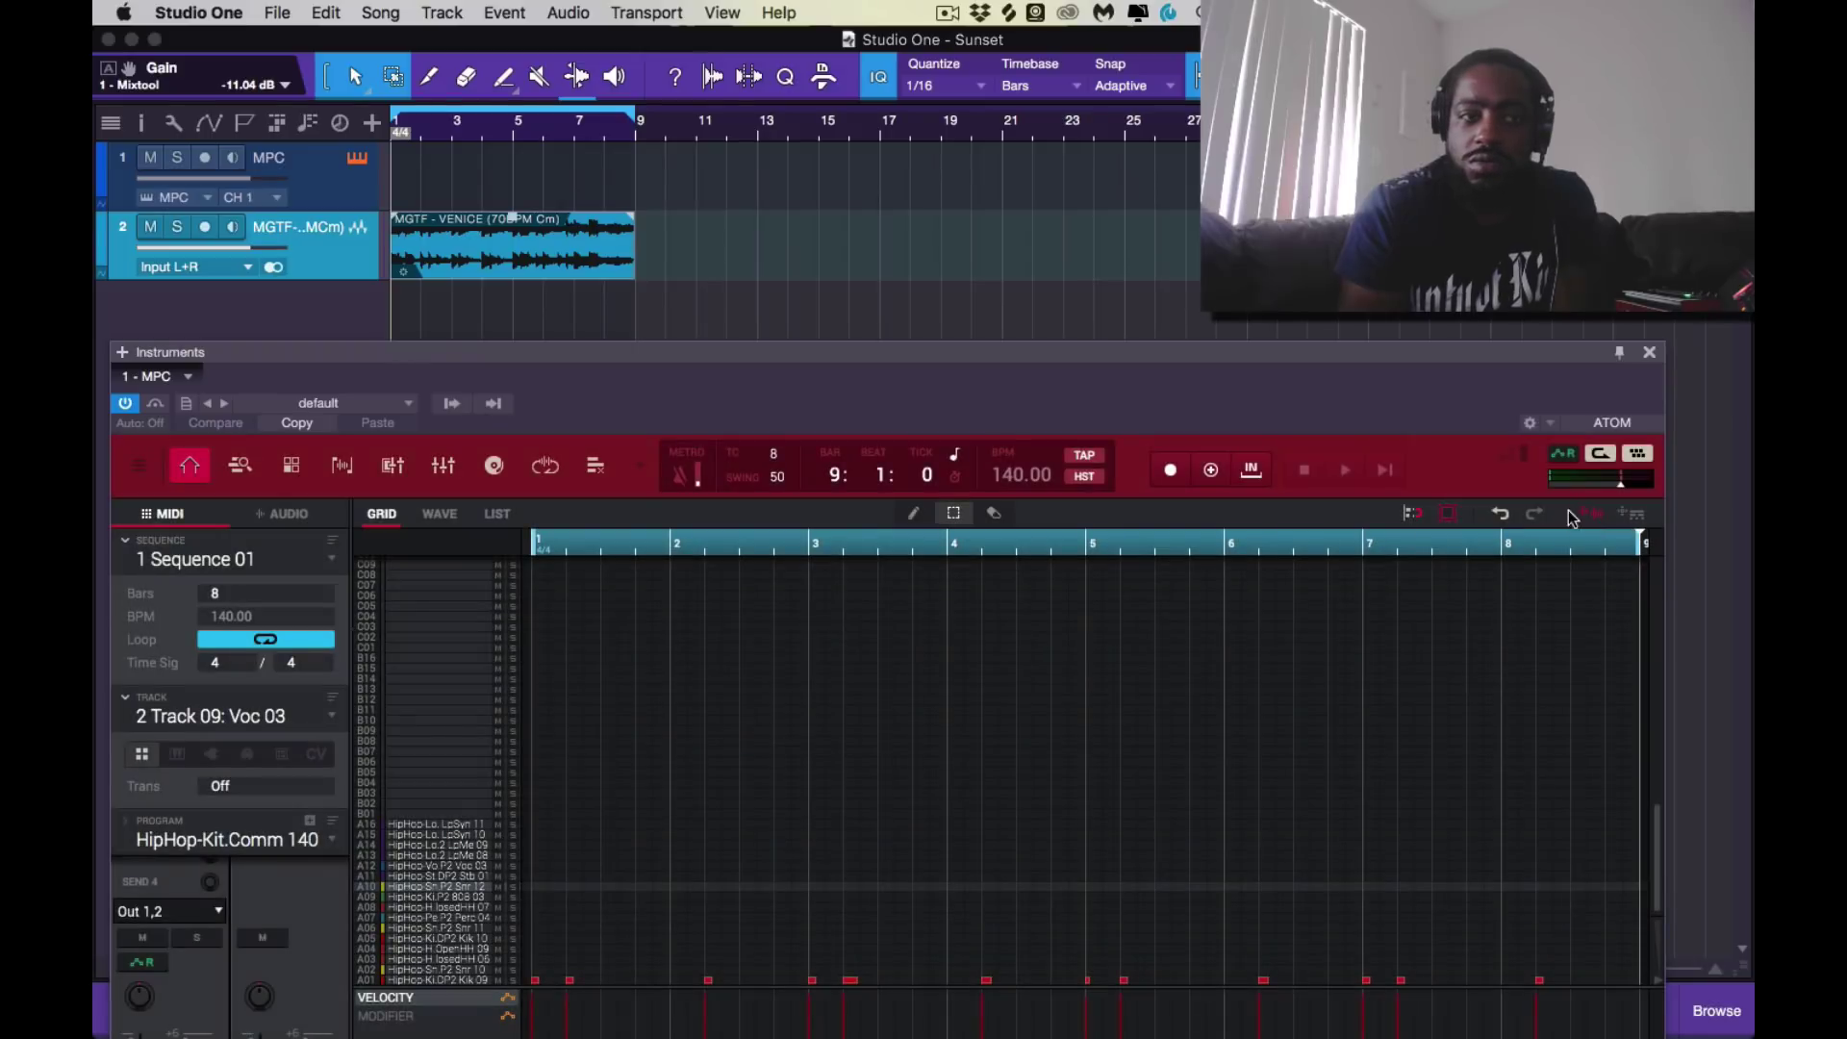
{"action": "left_click_drag", "start_coordinate": [1563, 520], "coordinate": [423, 327]}
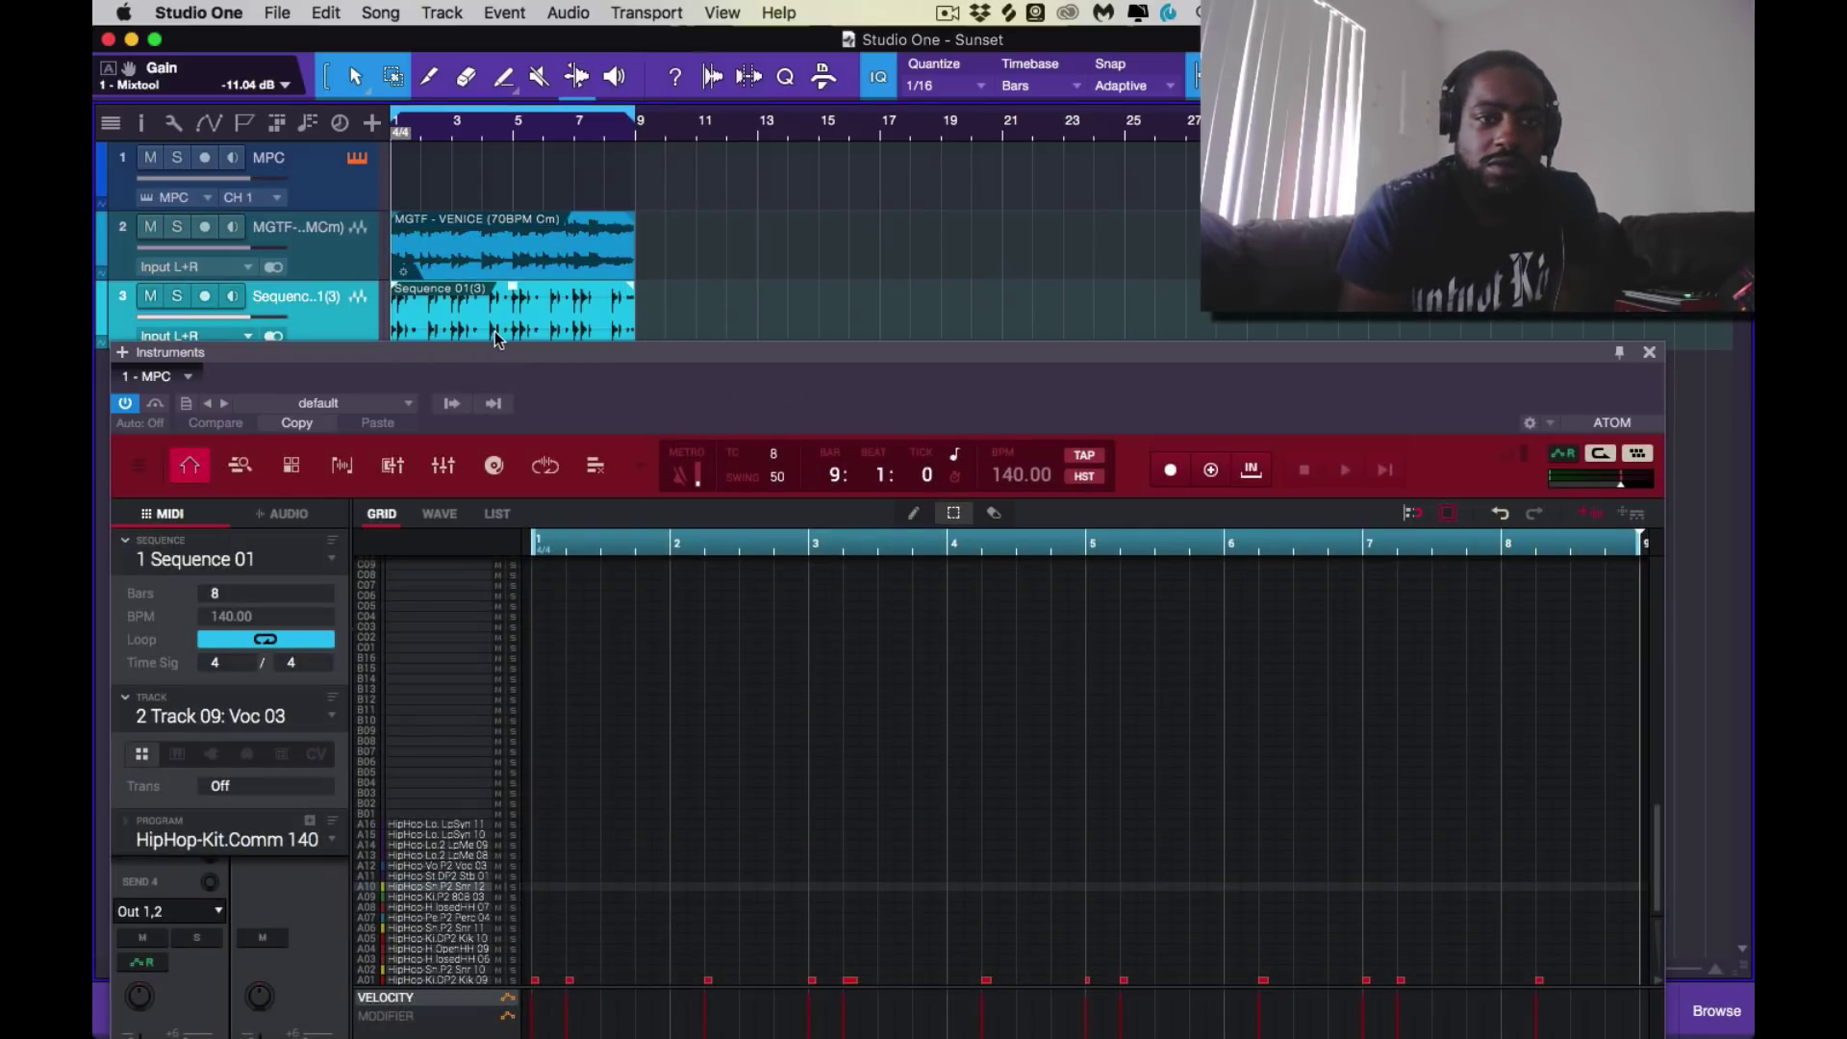
Play the imported Sequence 01 audio in solo to check its contents, and undo the solo and the import
{"action": "key", "text": "space"}
{"action": "key", "text": "space"}
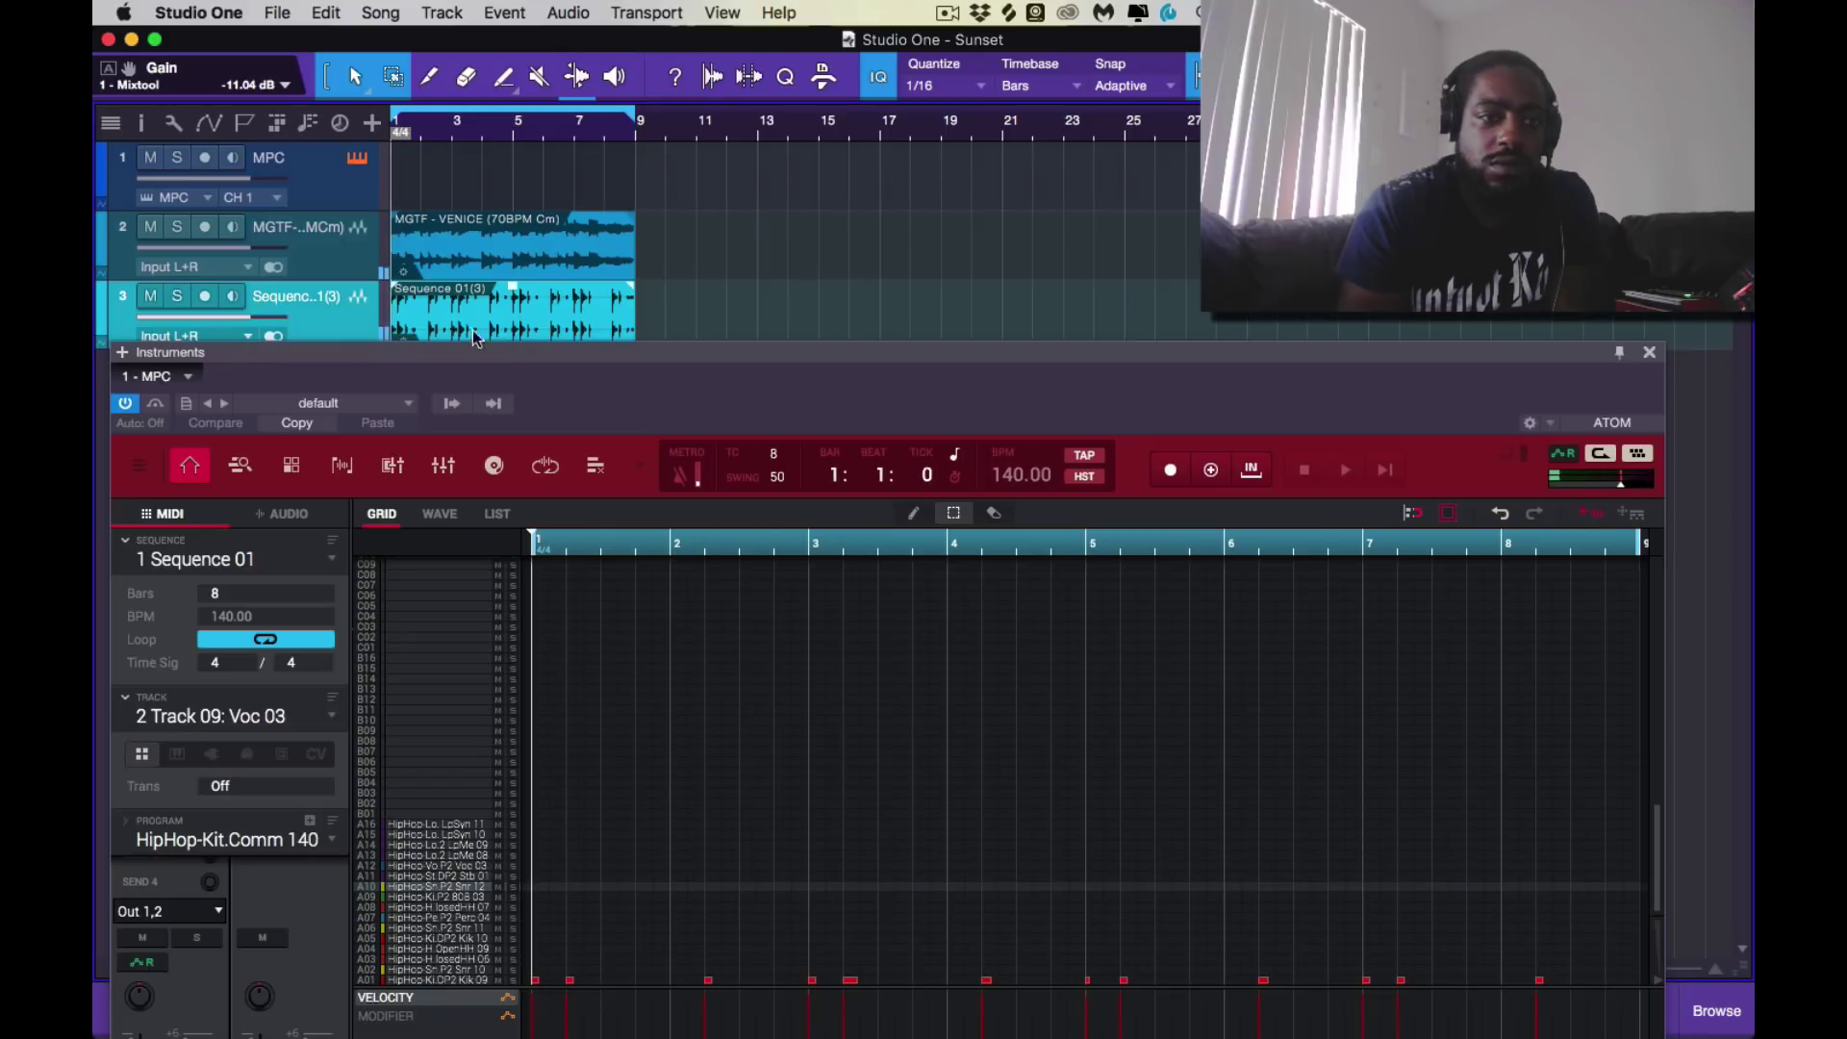
{"action": "left_click", "coordinate": [177, 298]}
{"action": "key", "text": "space"}
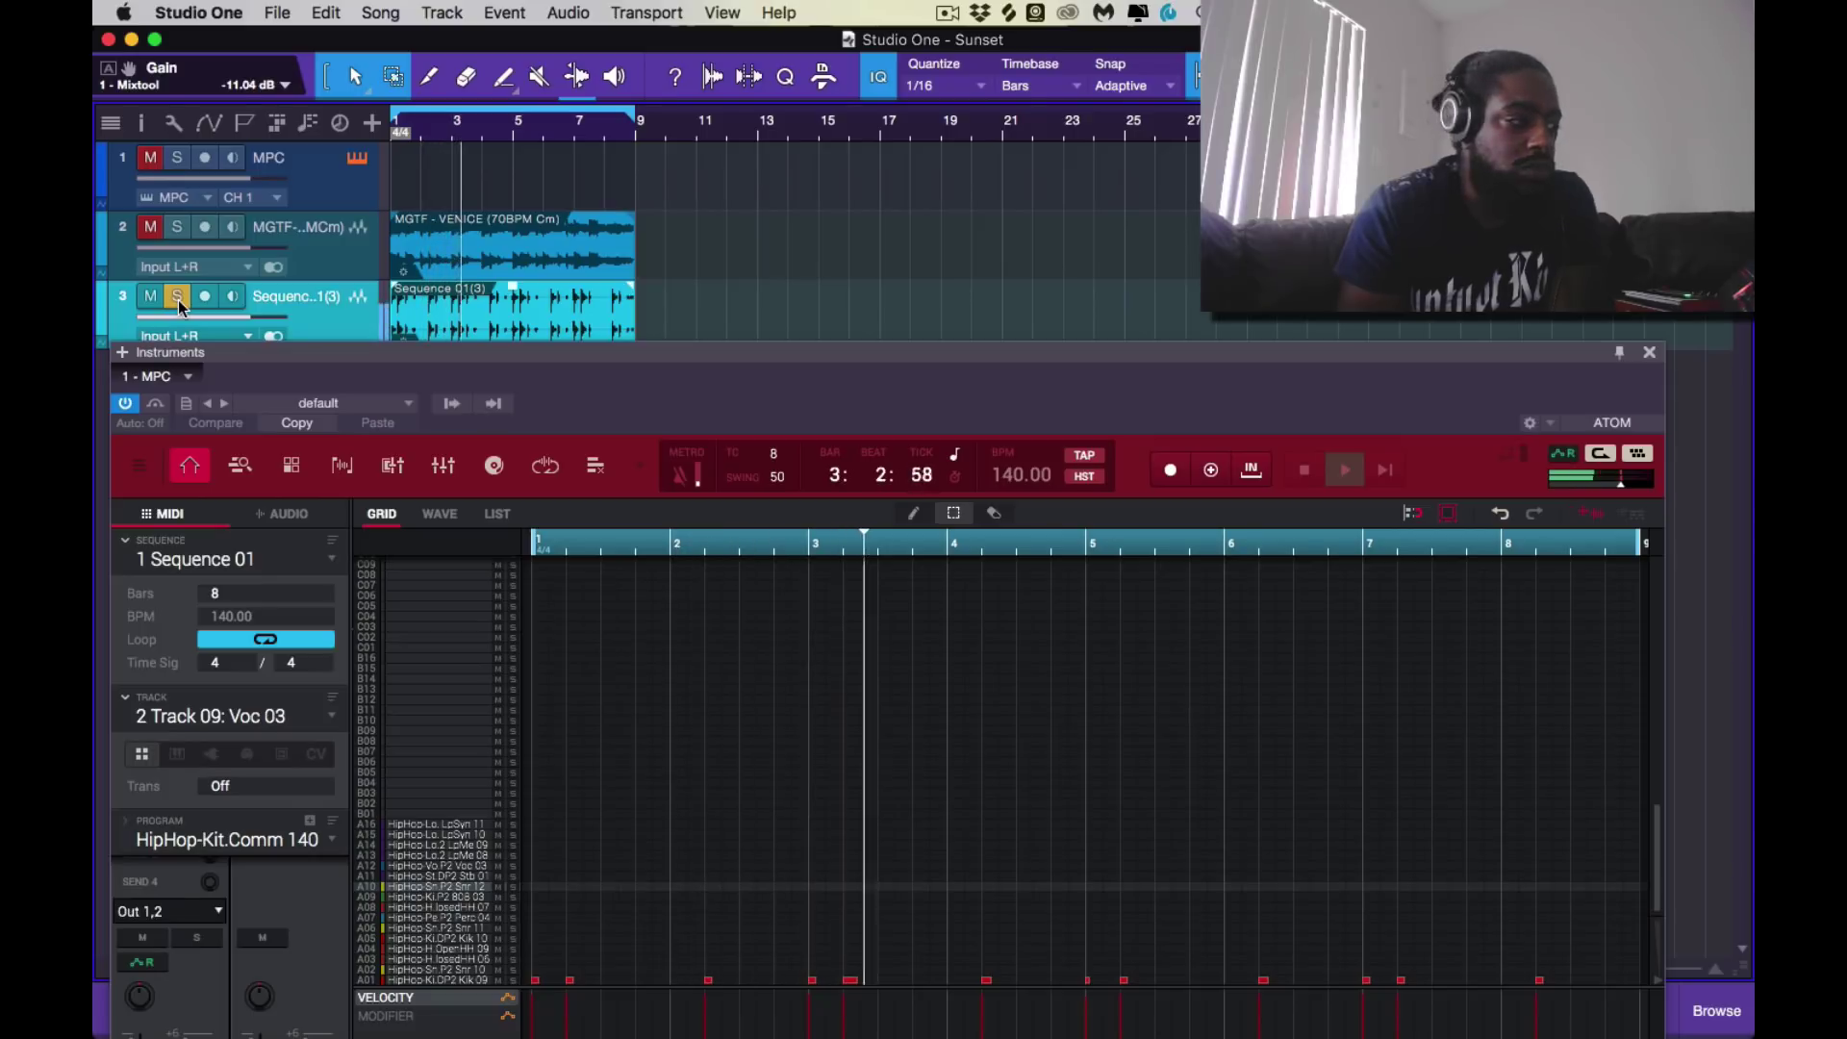
{"action": "key", "text": "space"}
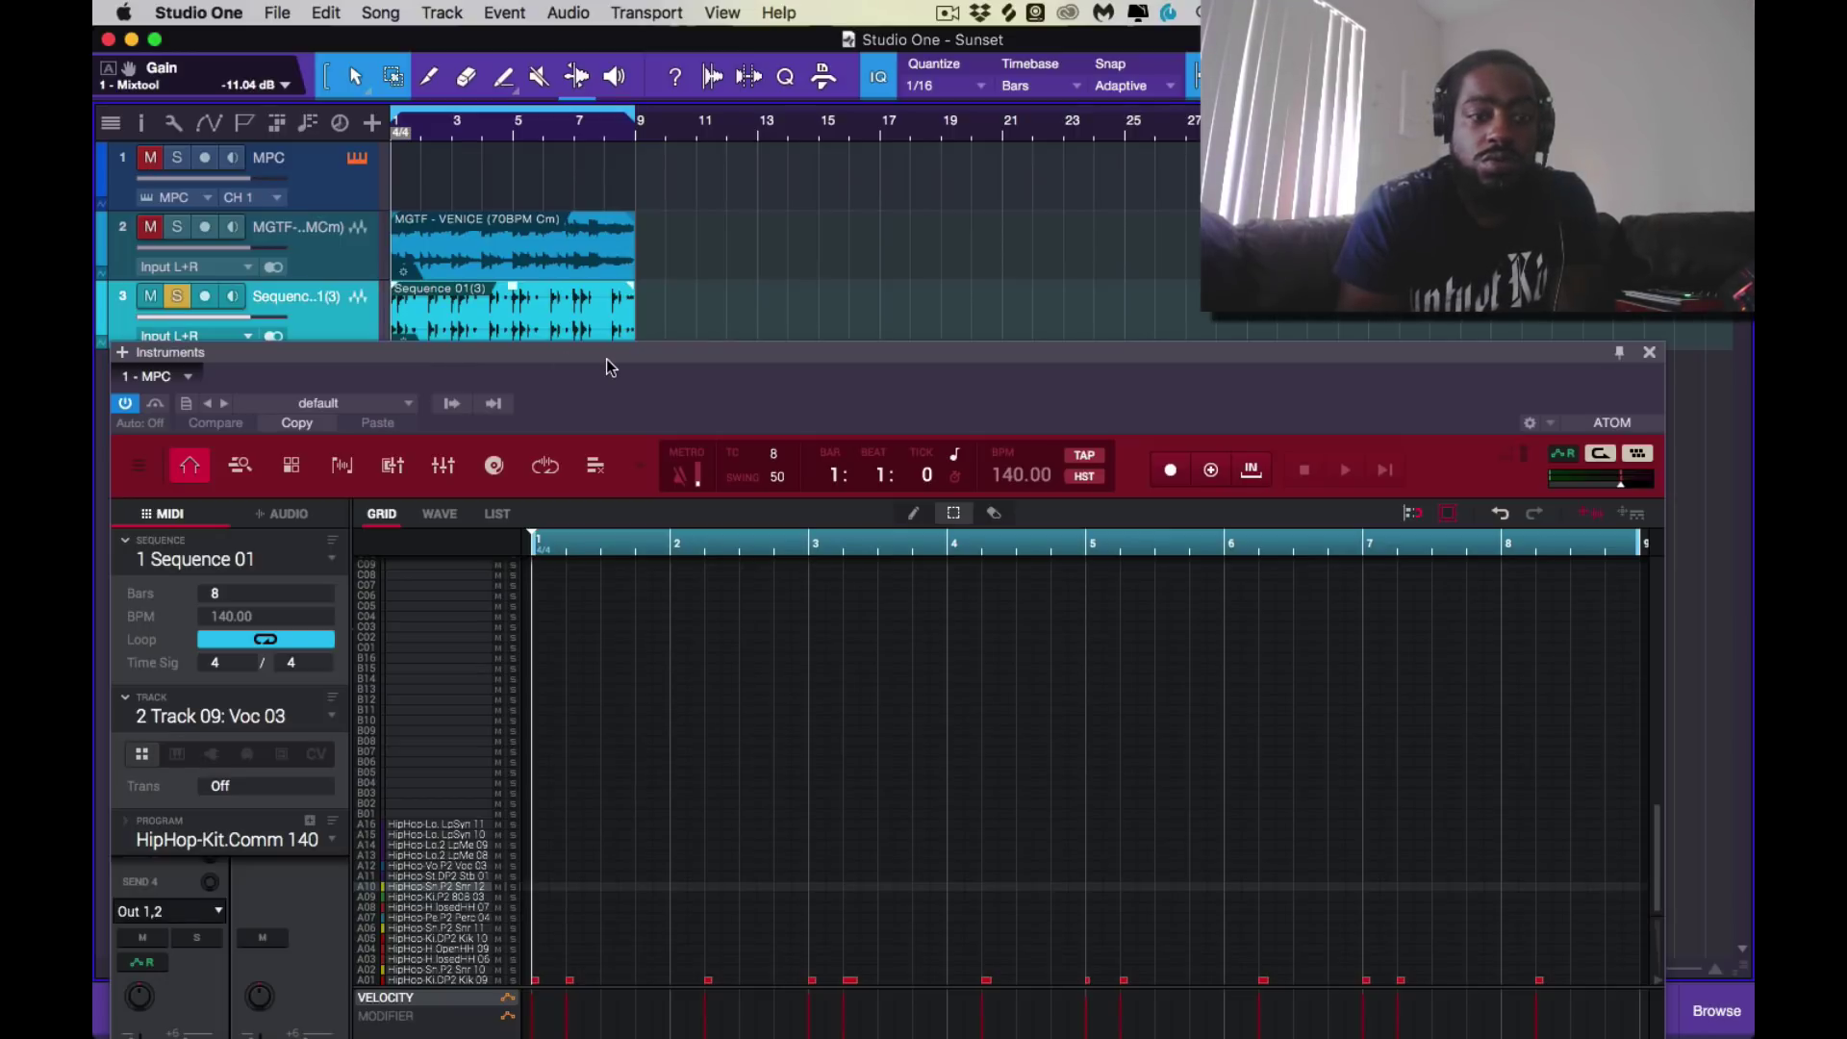
{"action": "key", "text": "super+z"}
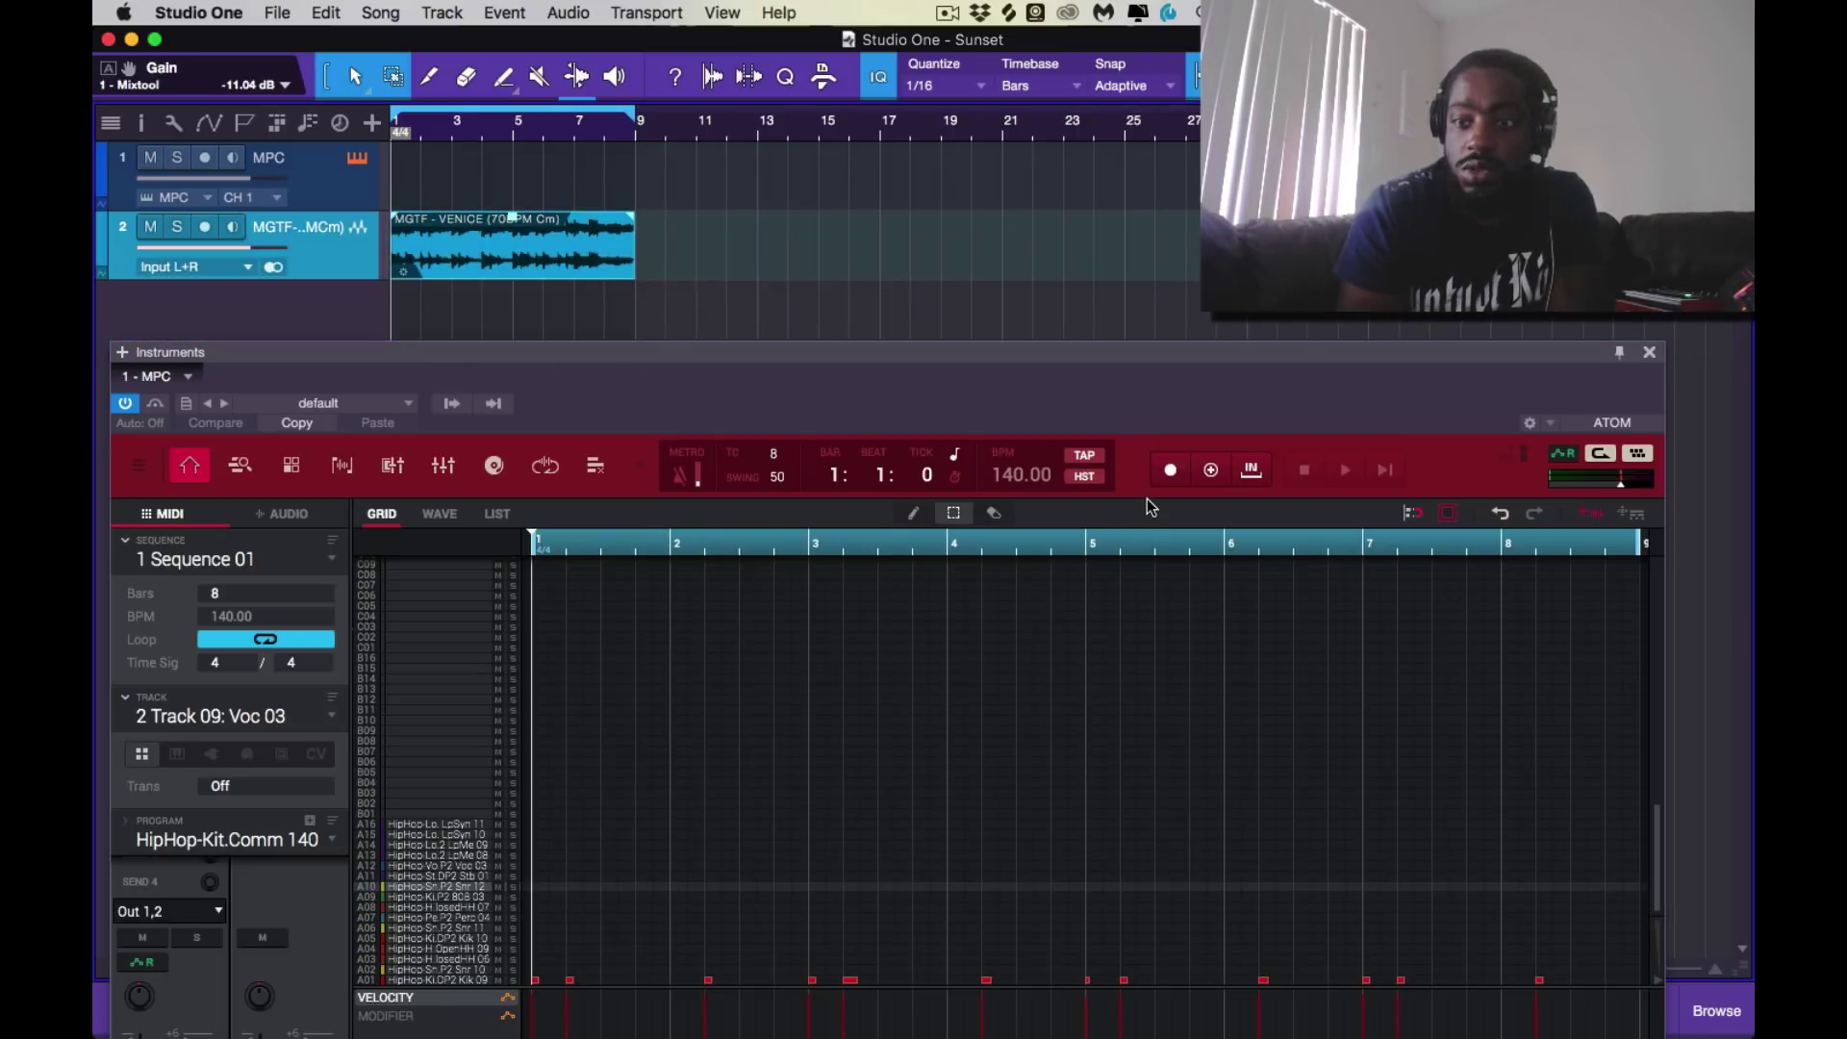
Set the MPC's Audio Export preference to Track in the Record/Export settings and accept the preferences
{"action": "left_click_drag", "start_coordinate": [1325, 358], "coordinate": [1368, 195]}
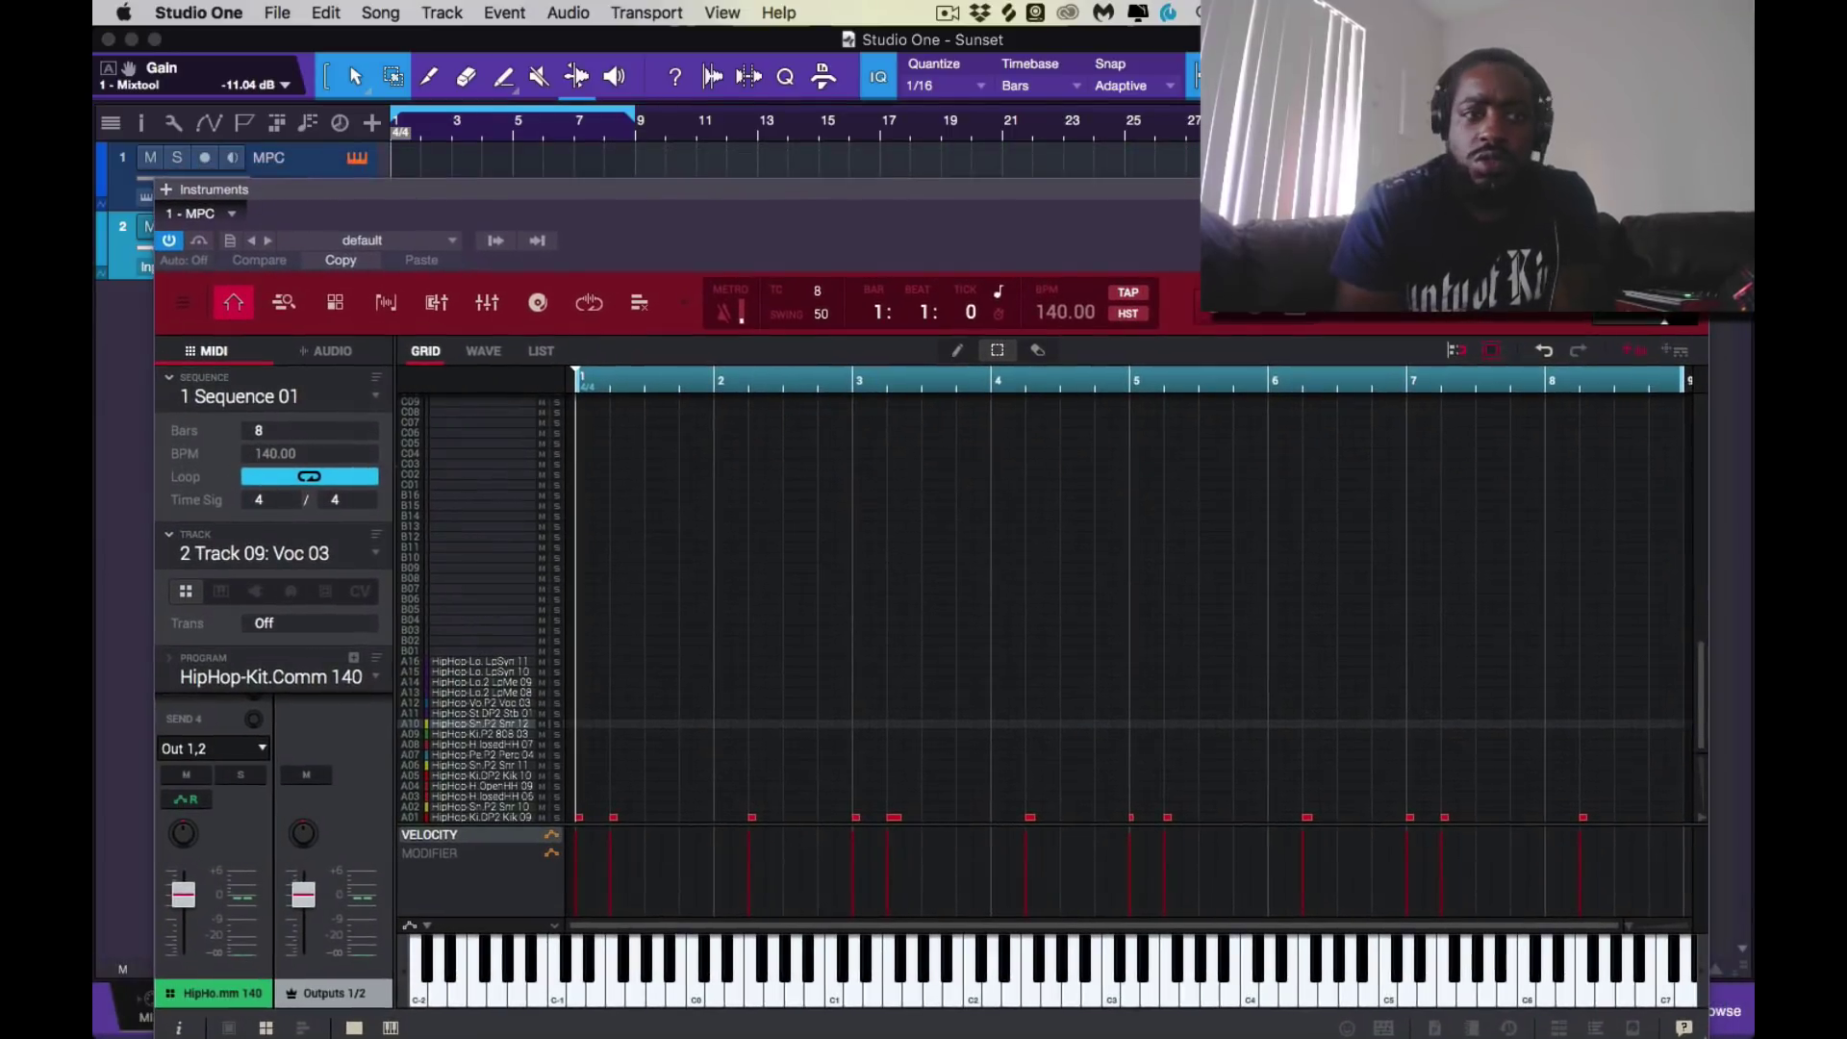
{"action": "left_click", "coordinate": [181, 305]}
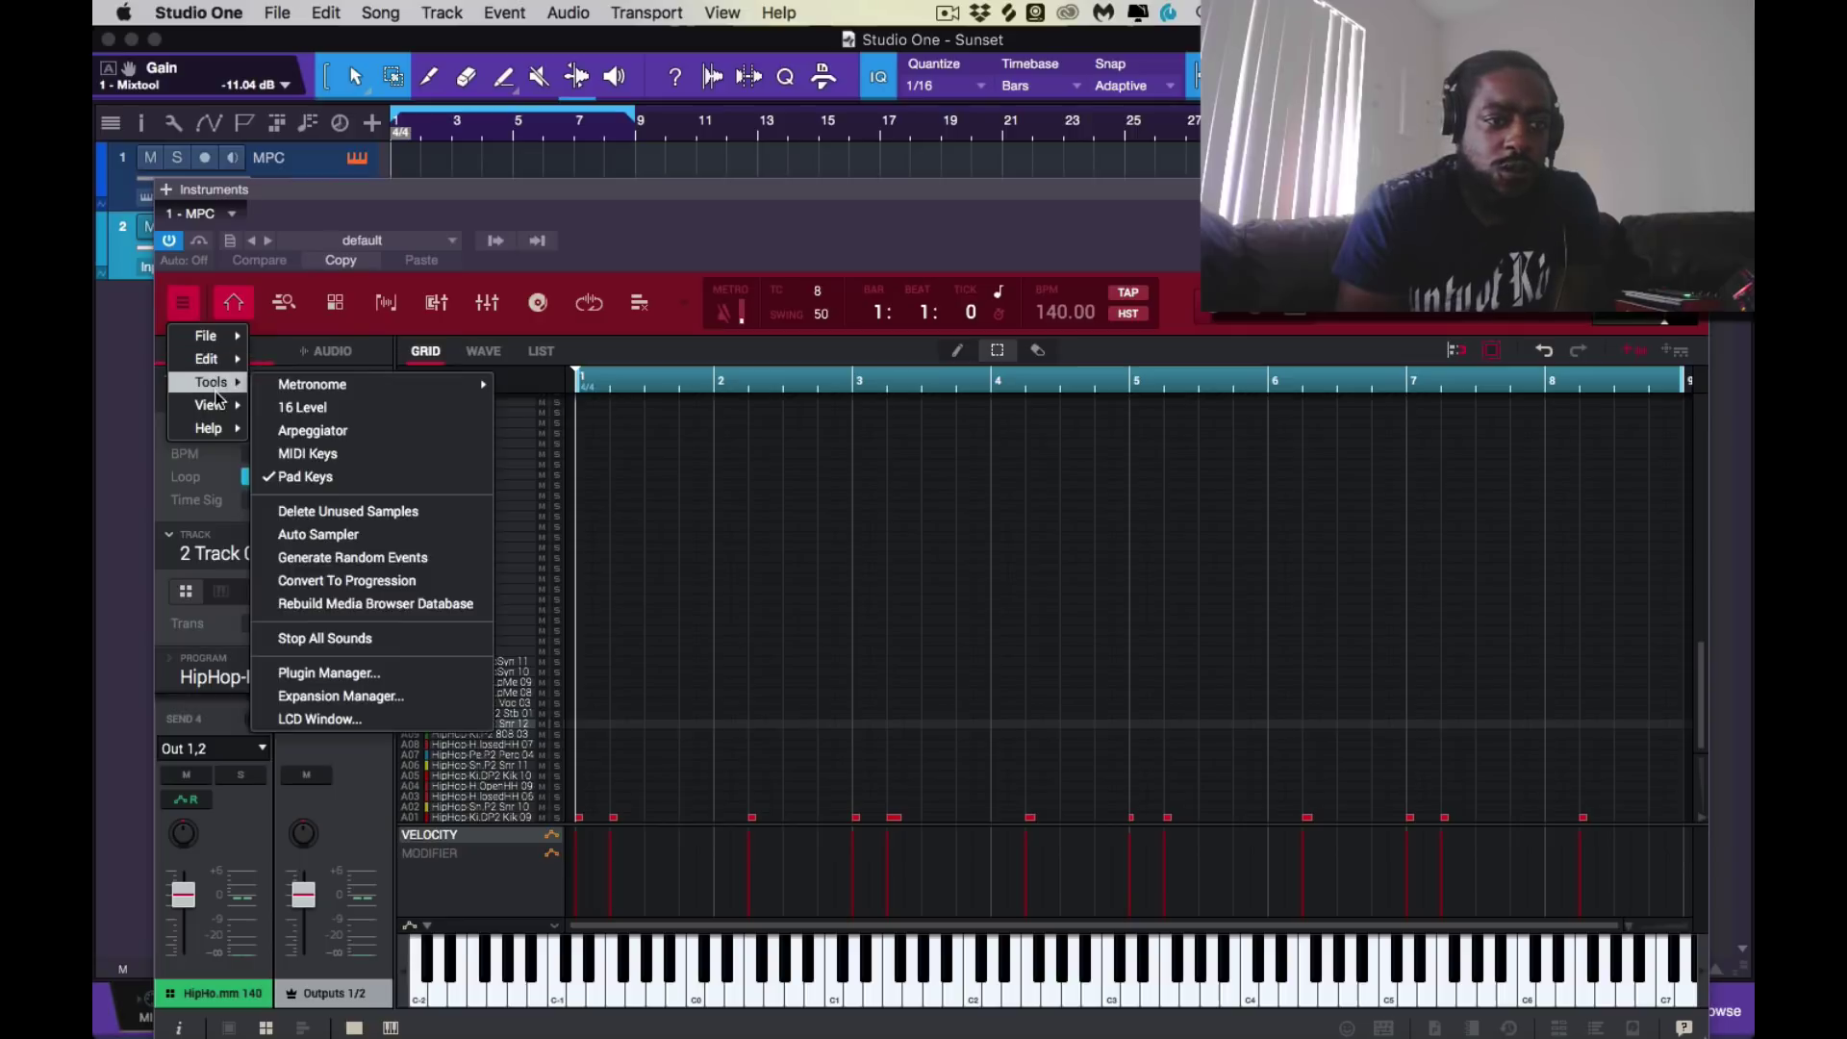
{"action": "mouse_move", "coordinate": [213, 355]}
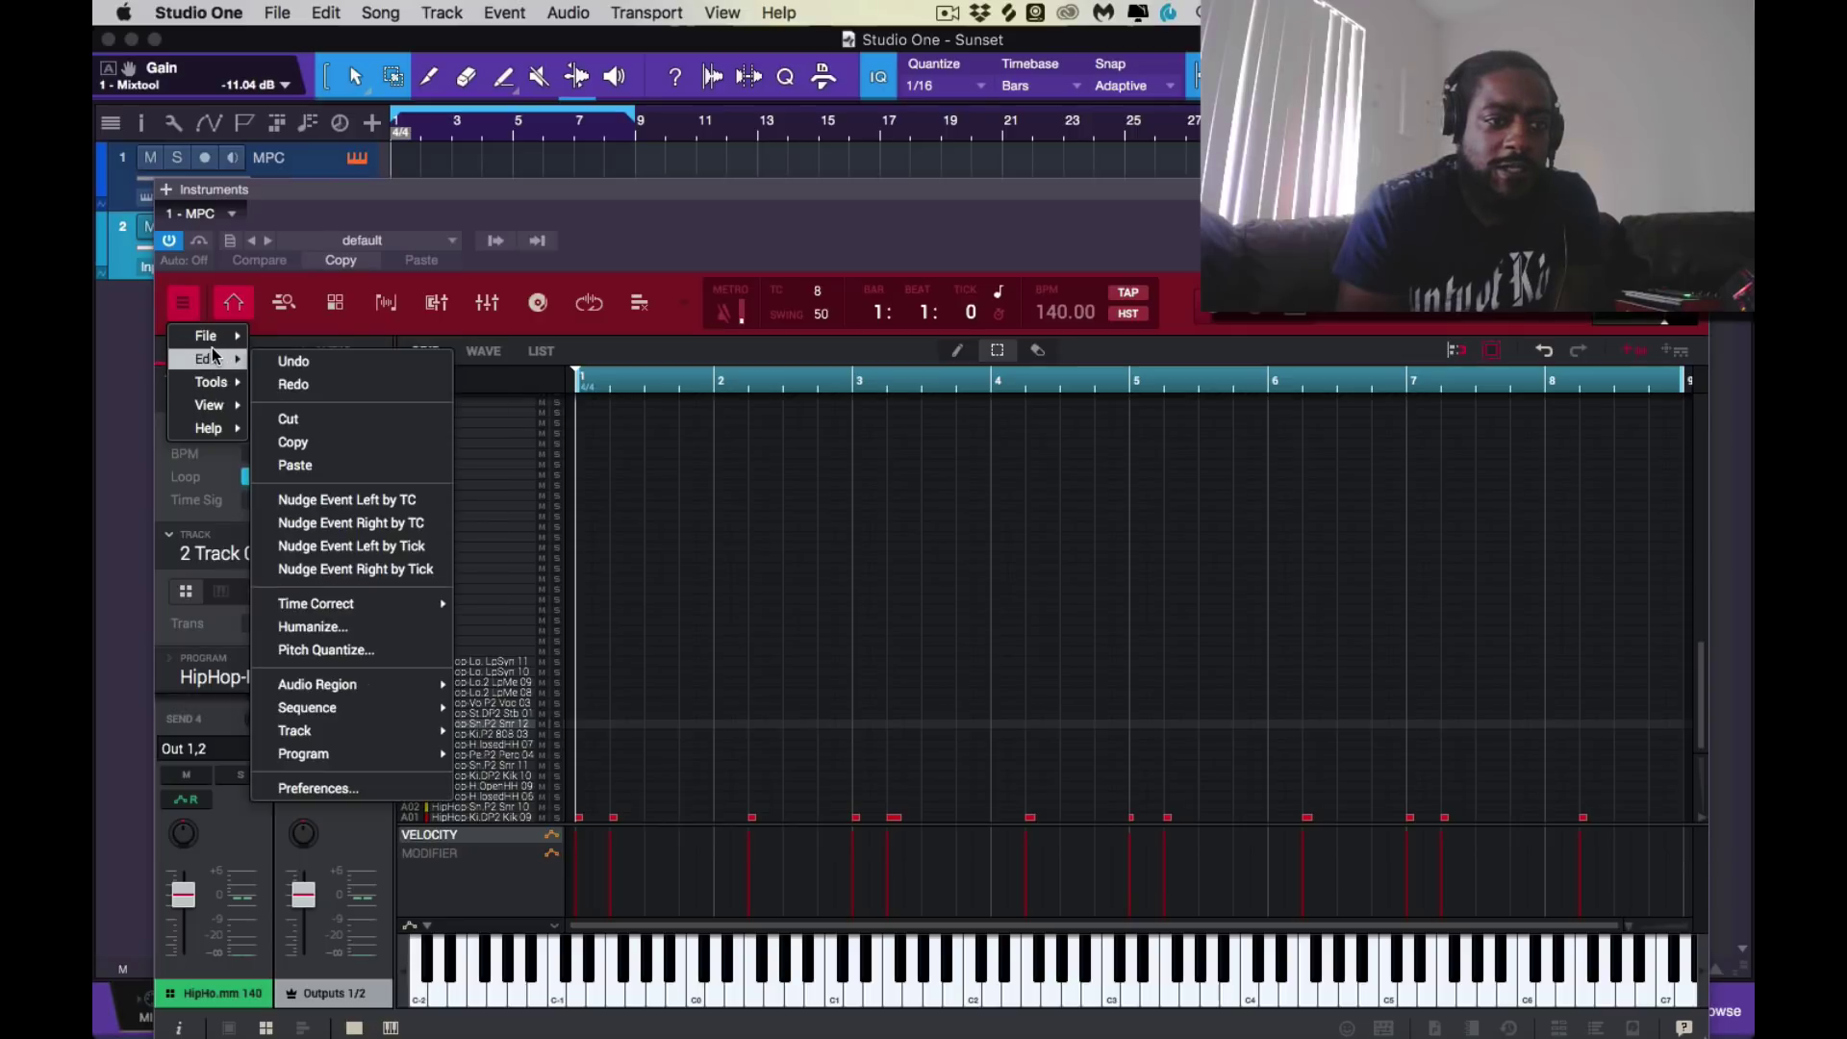
{"action": "left_click", "coordinate": [287, 789]}
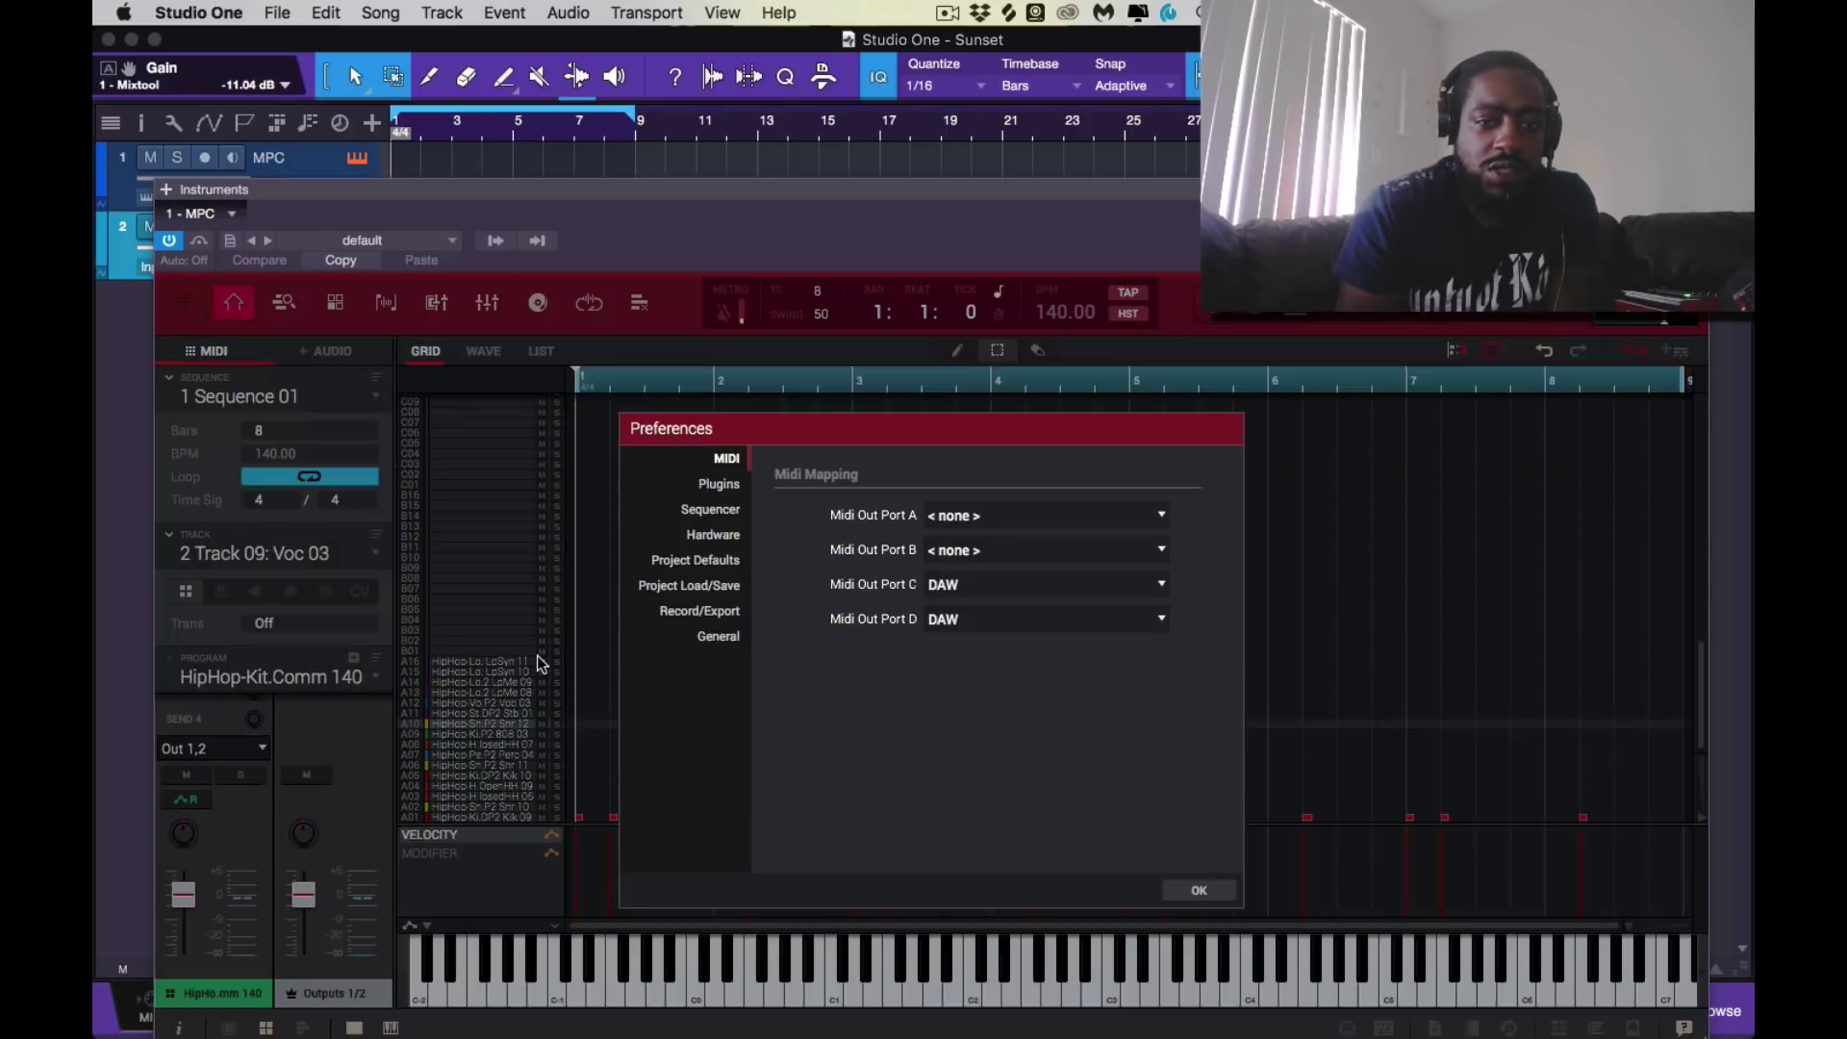
{"action": "left_click", "coordinate": [728, 613]}
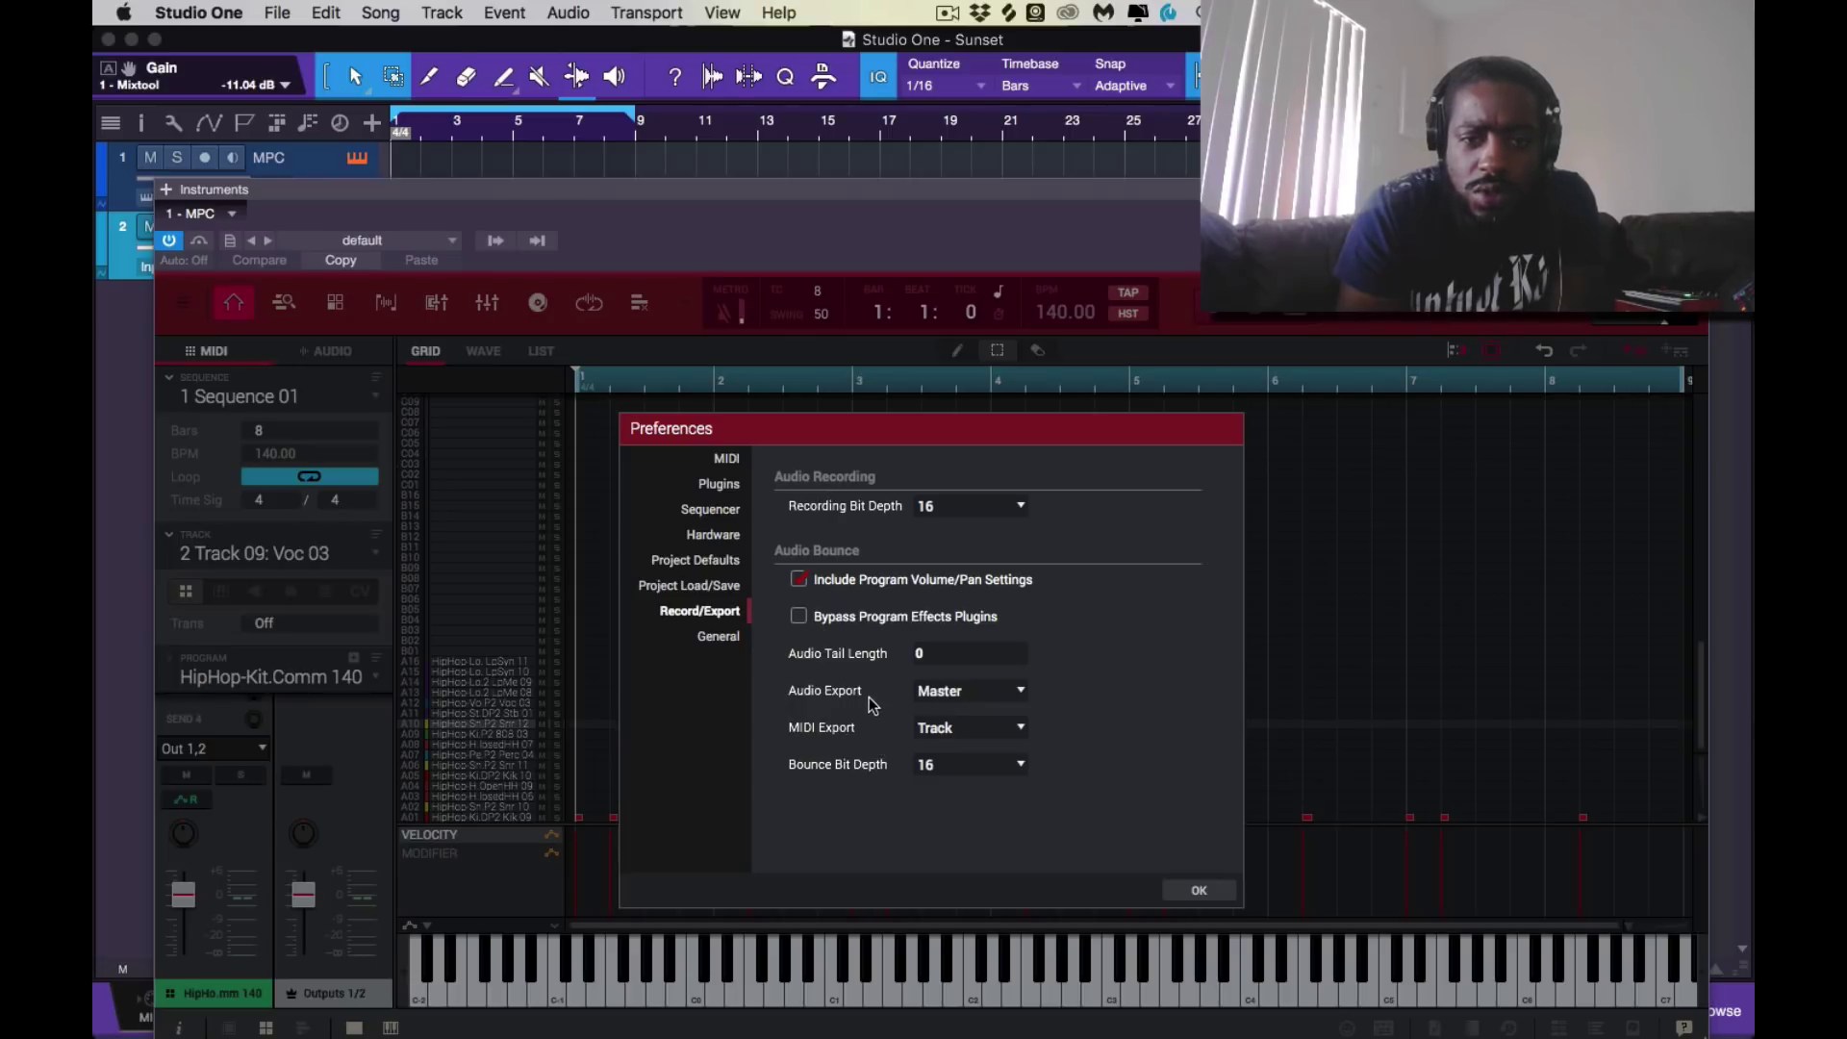
{"action": "left_click", "coordinate": [1023, 694]}
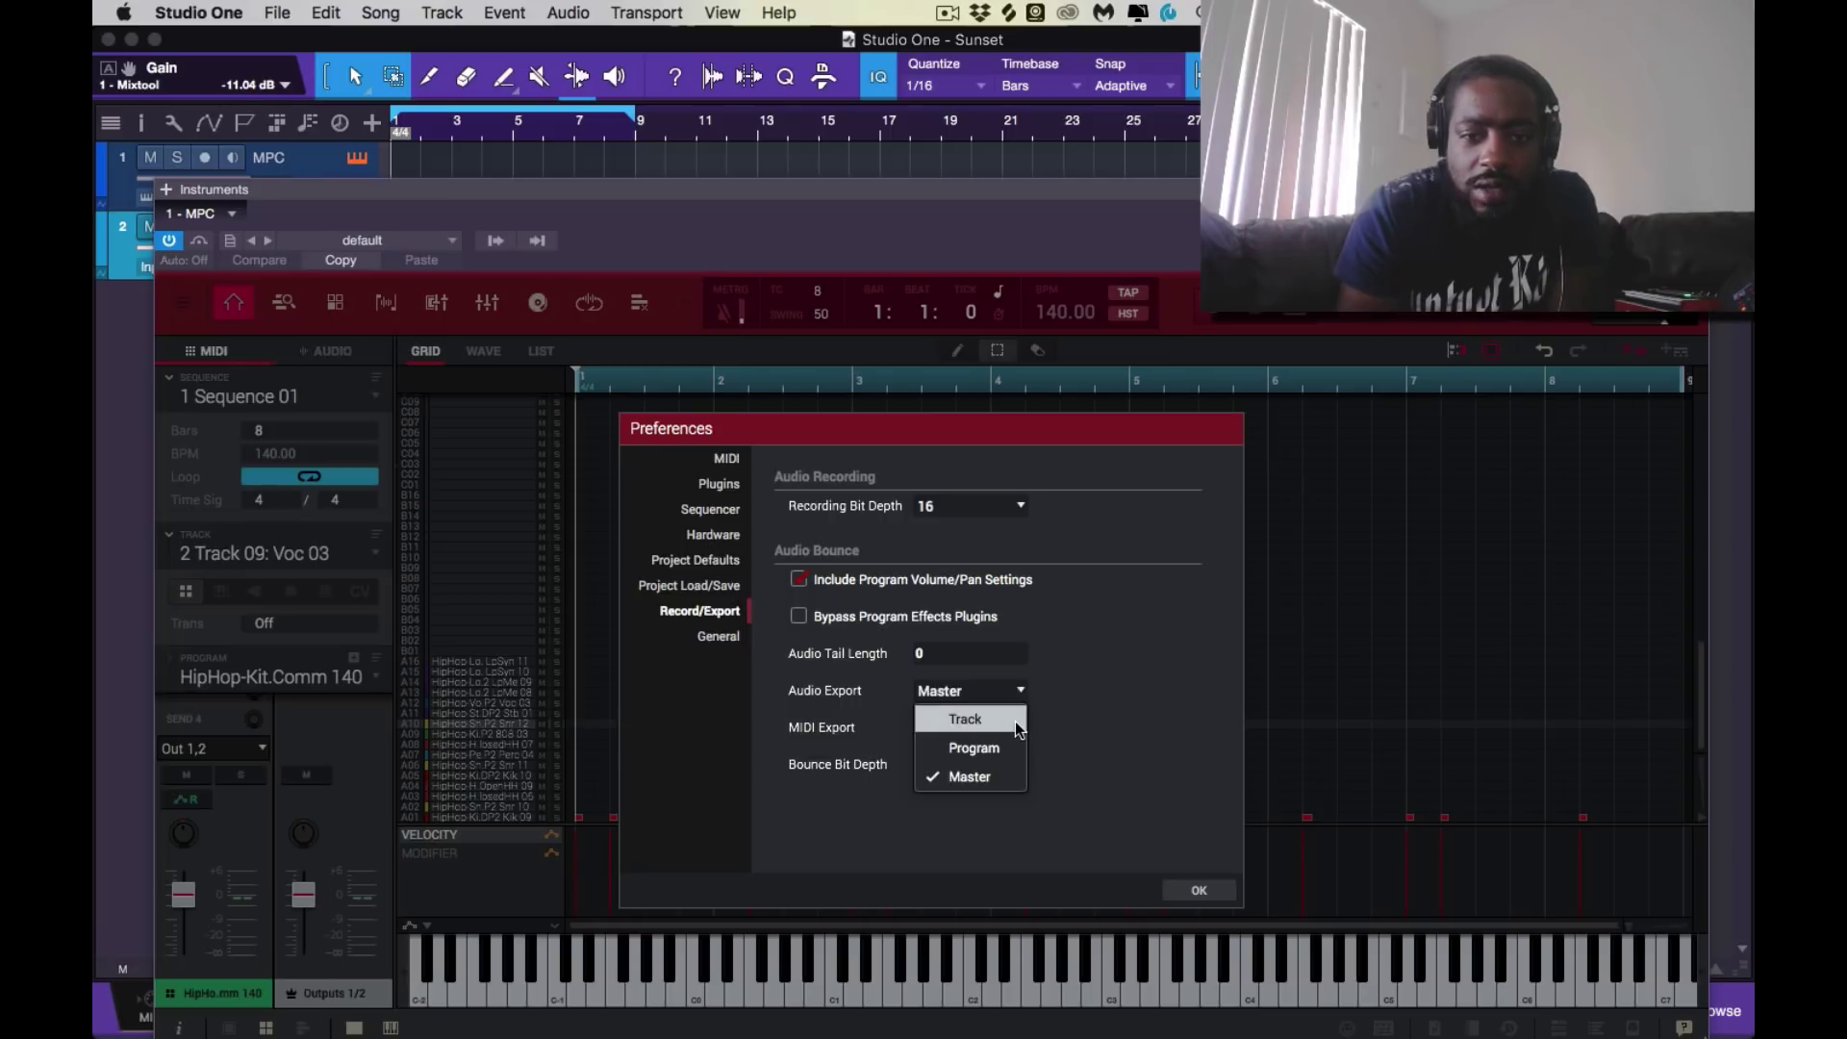
{"action": "left_click", "coordinate": [1014, 720]}
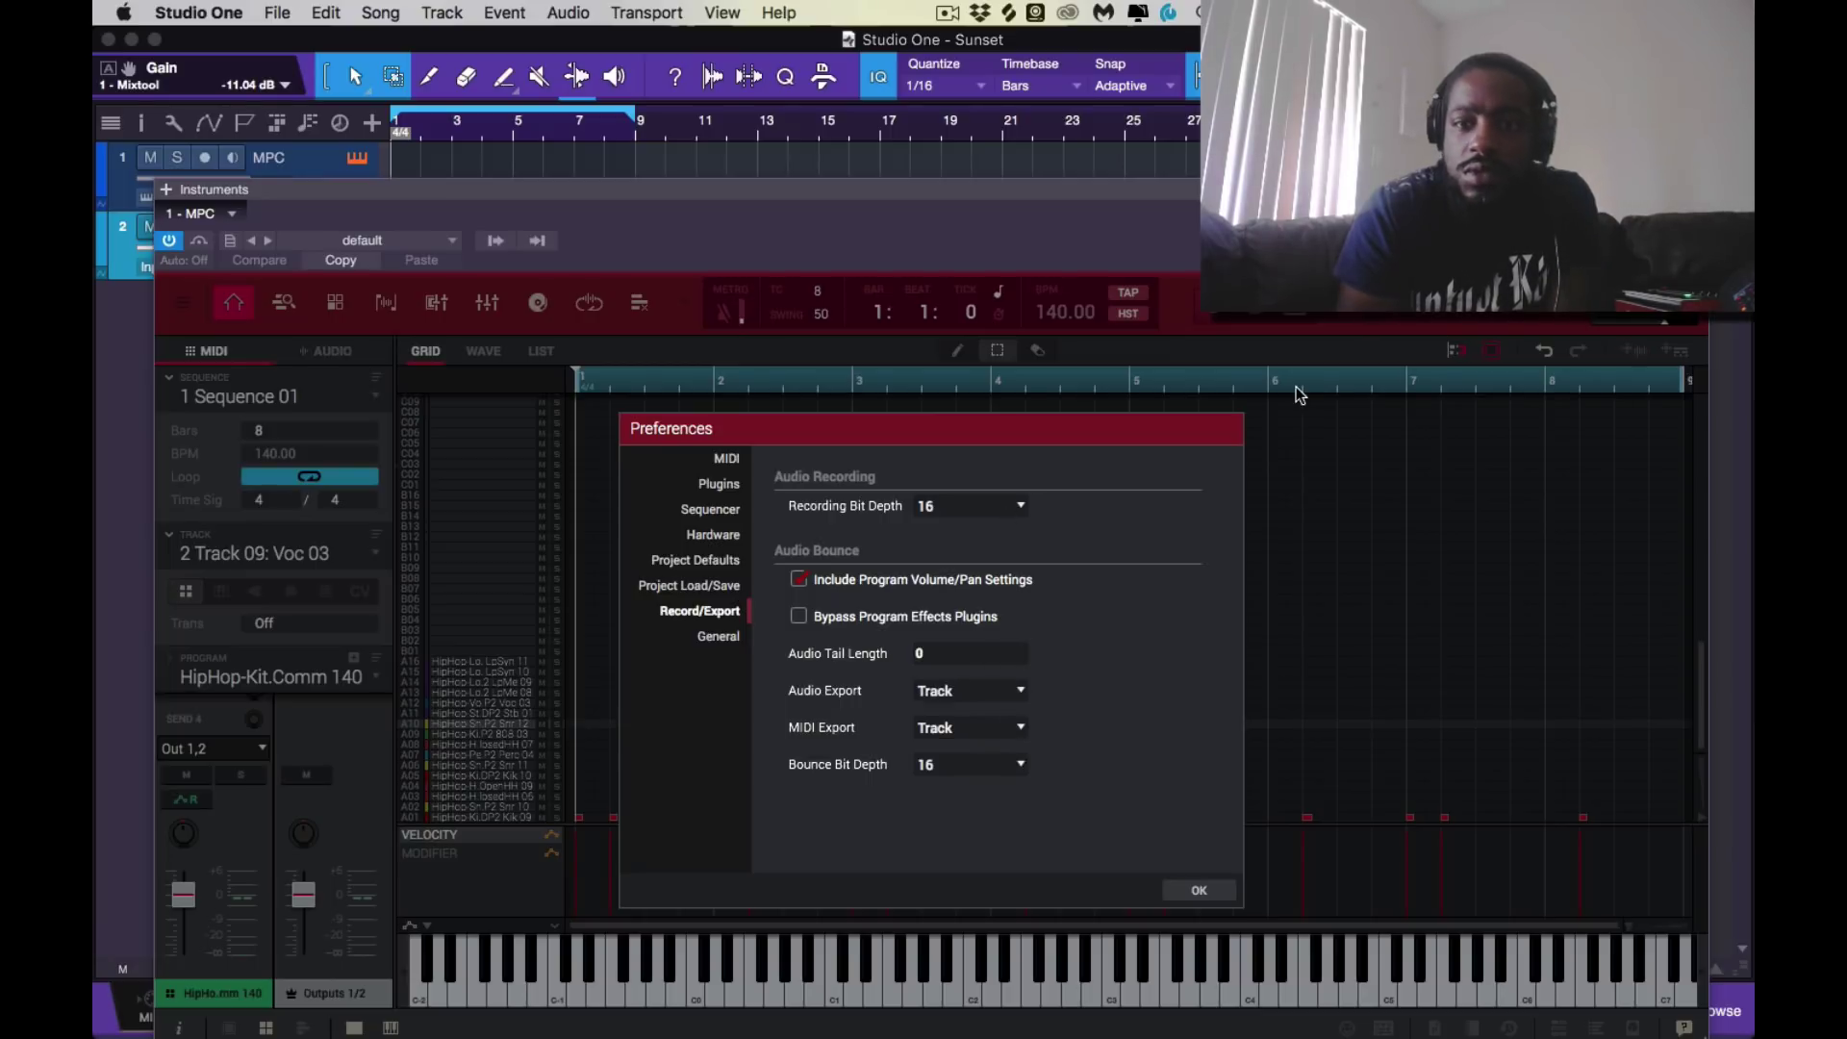
{"action": "left_click", "coordinate": [1218, 892]}
Move the MPC window clear of the arrangement, export the current track's audio and place it at bar 1 below the VENICE loop
{"action": "left_click_drag", "start_coordinate": [1034, 204], "coordinate": [991, 553]}
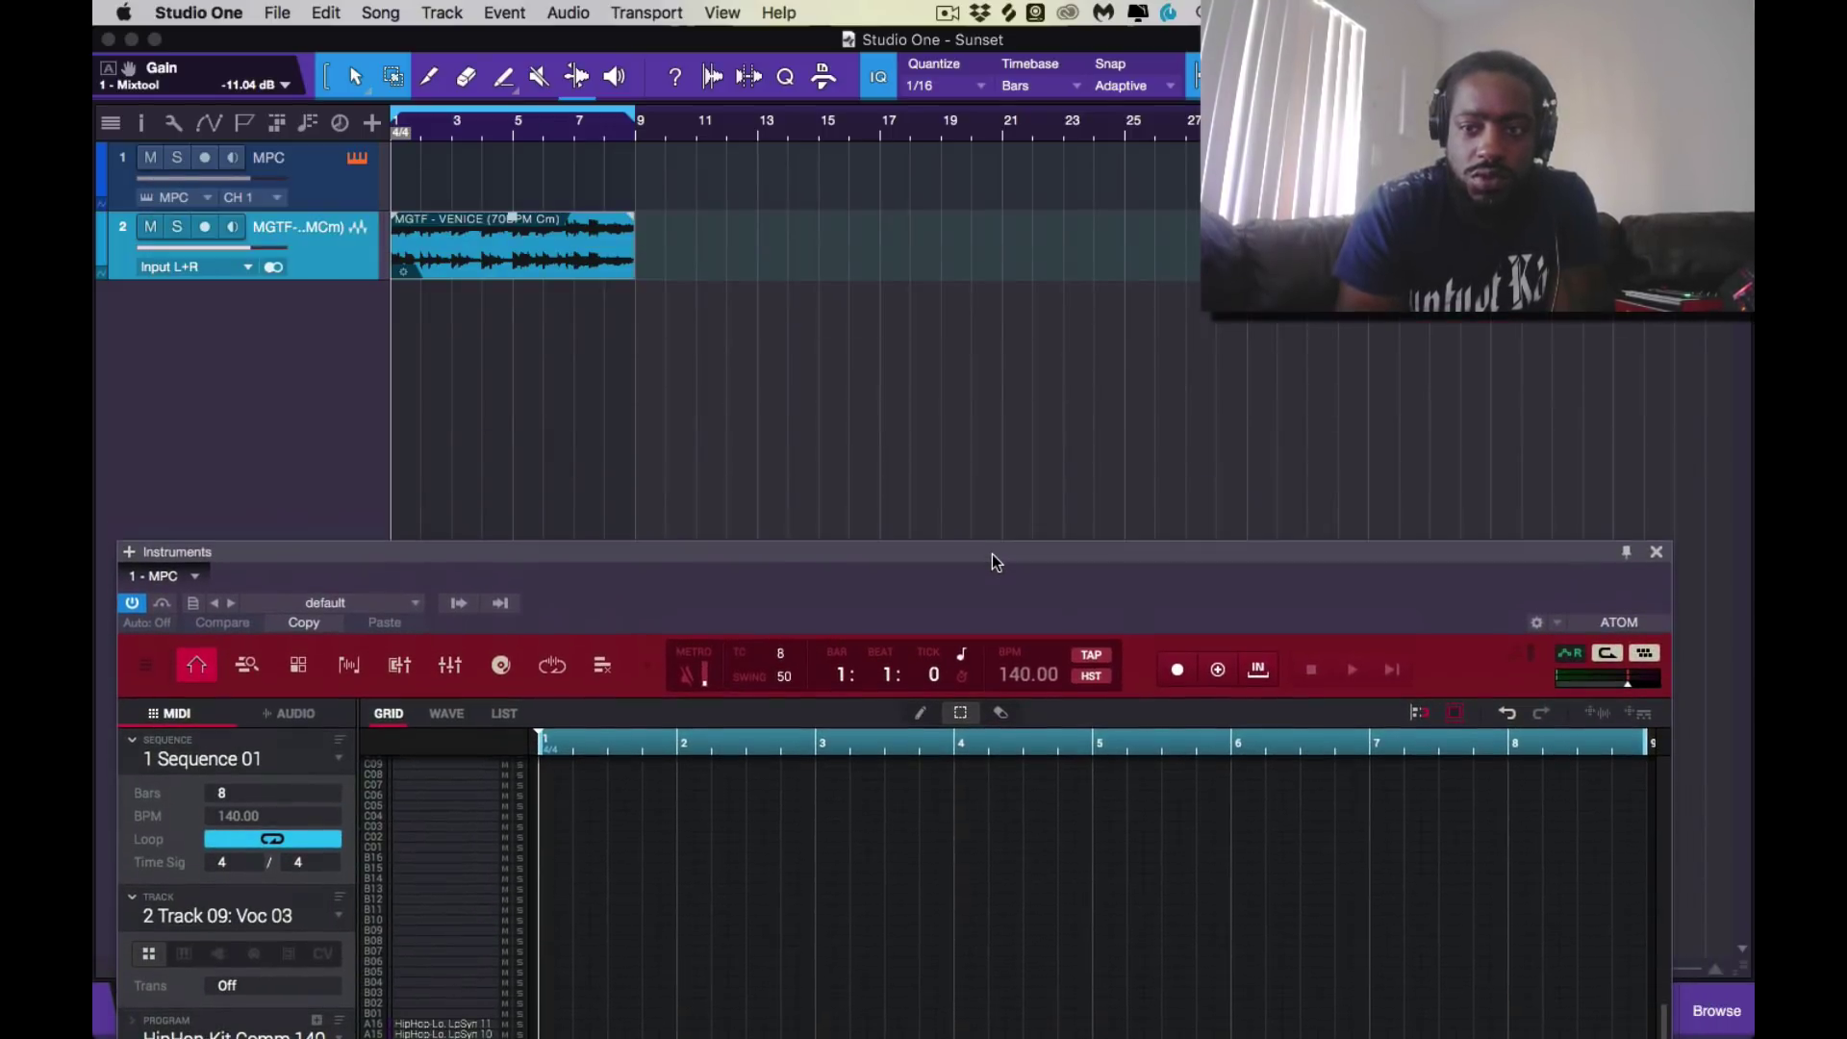
{"action": "left_click", "coordinate": [1594, 713]}
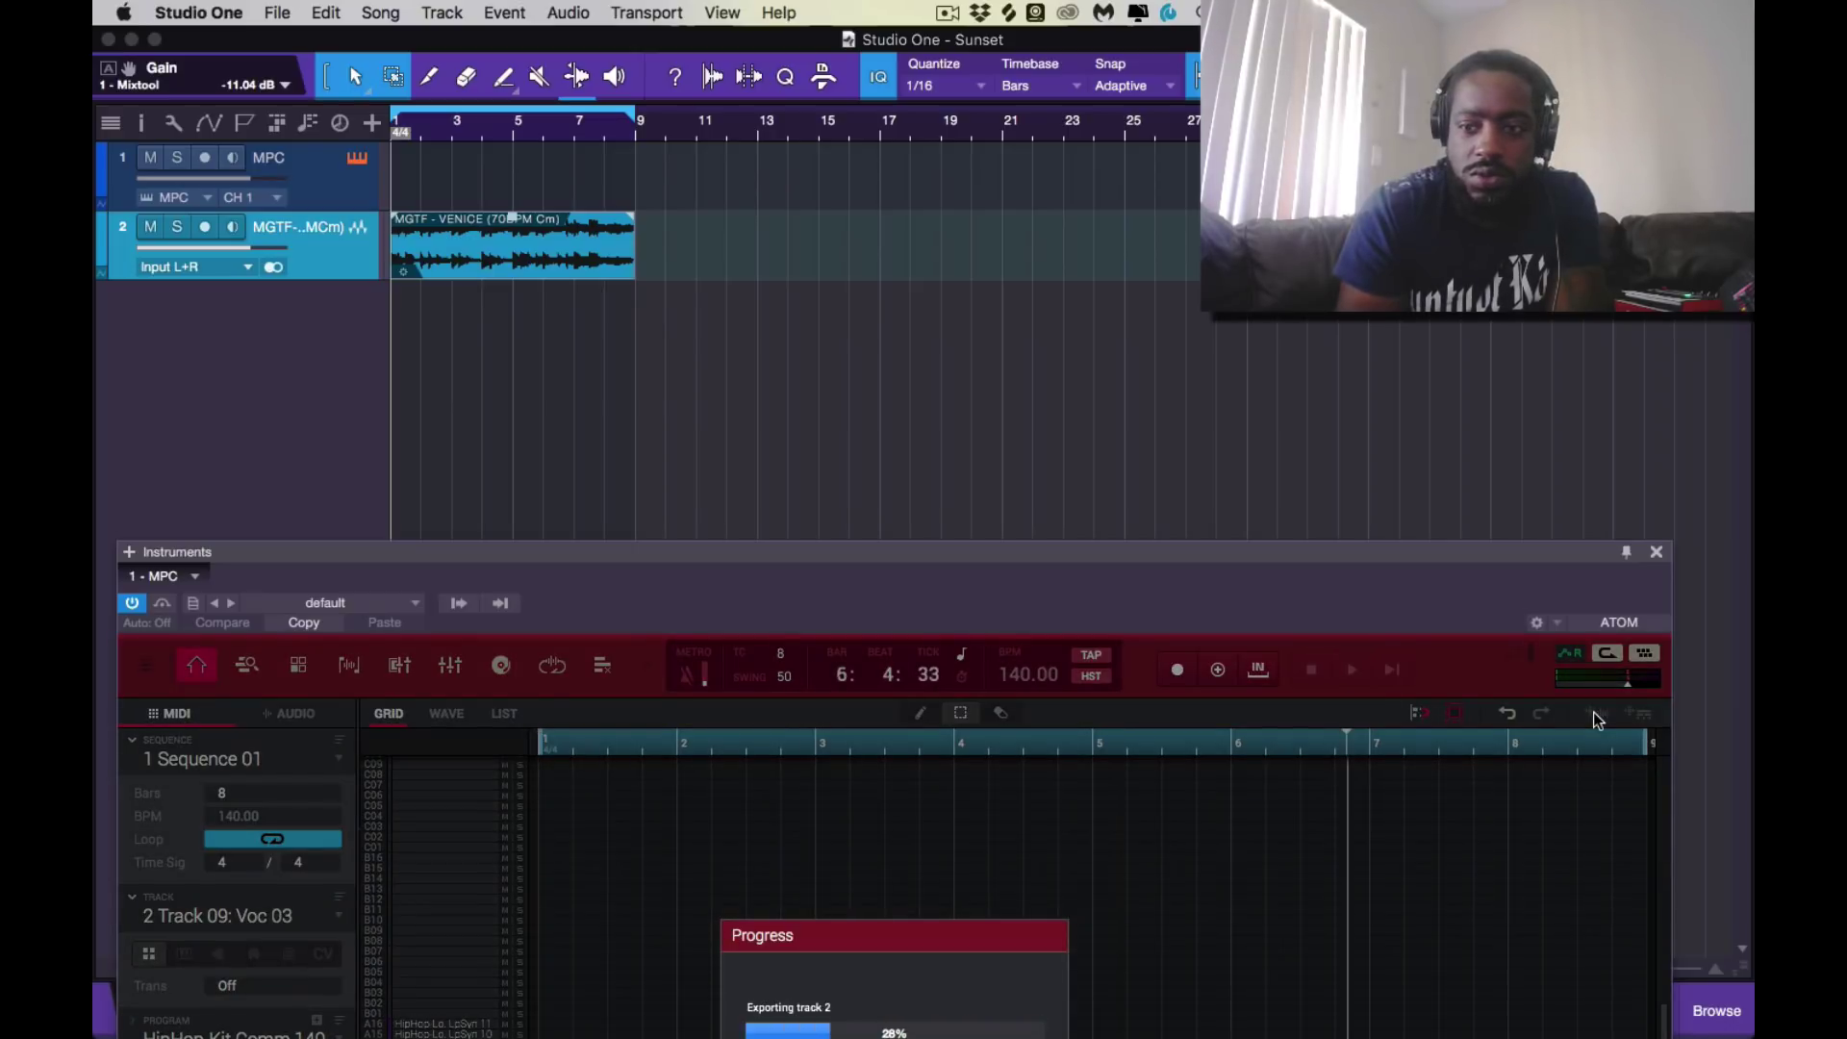
{"action": "left_click_drag", "start_coordinate": [1562, 712], "coordinate": [396, 401]}
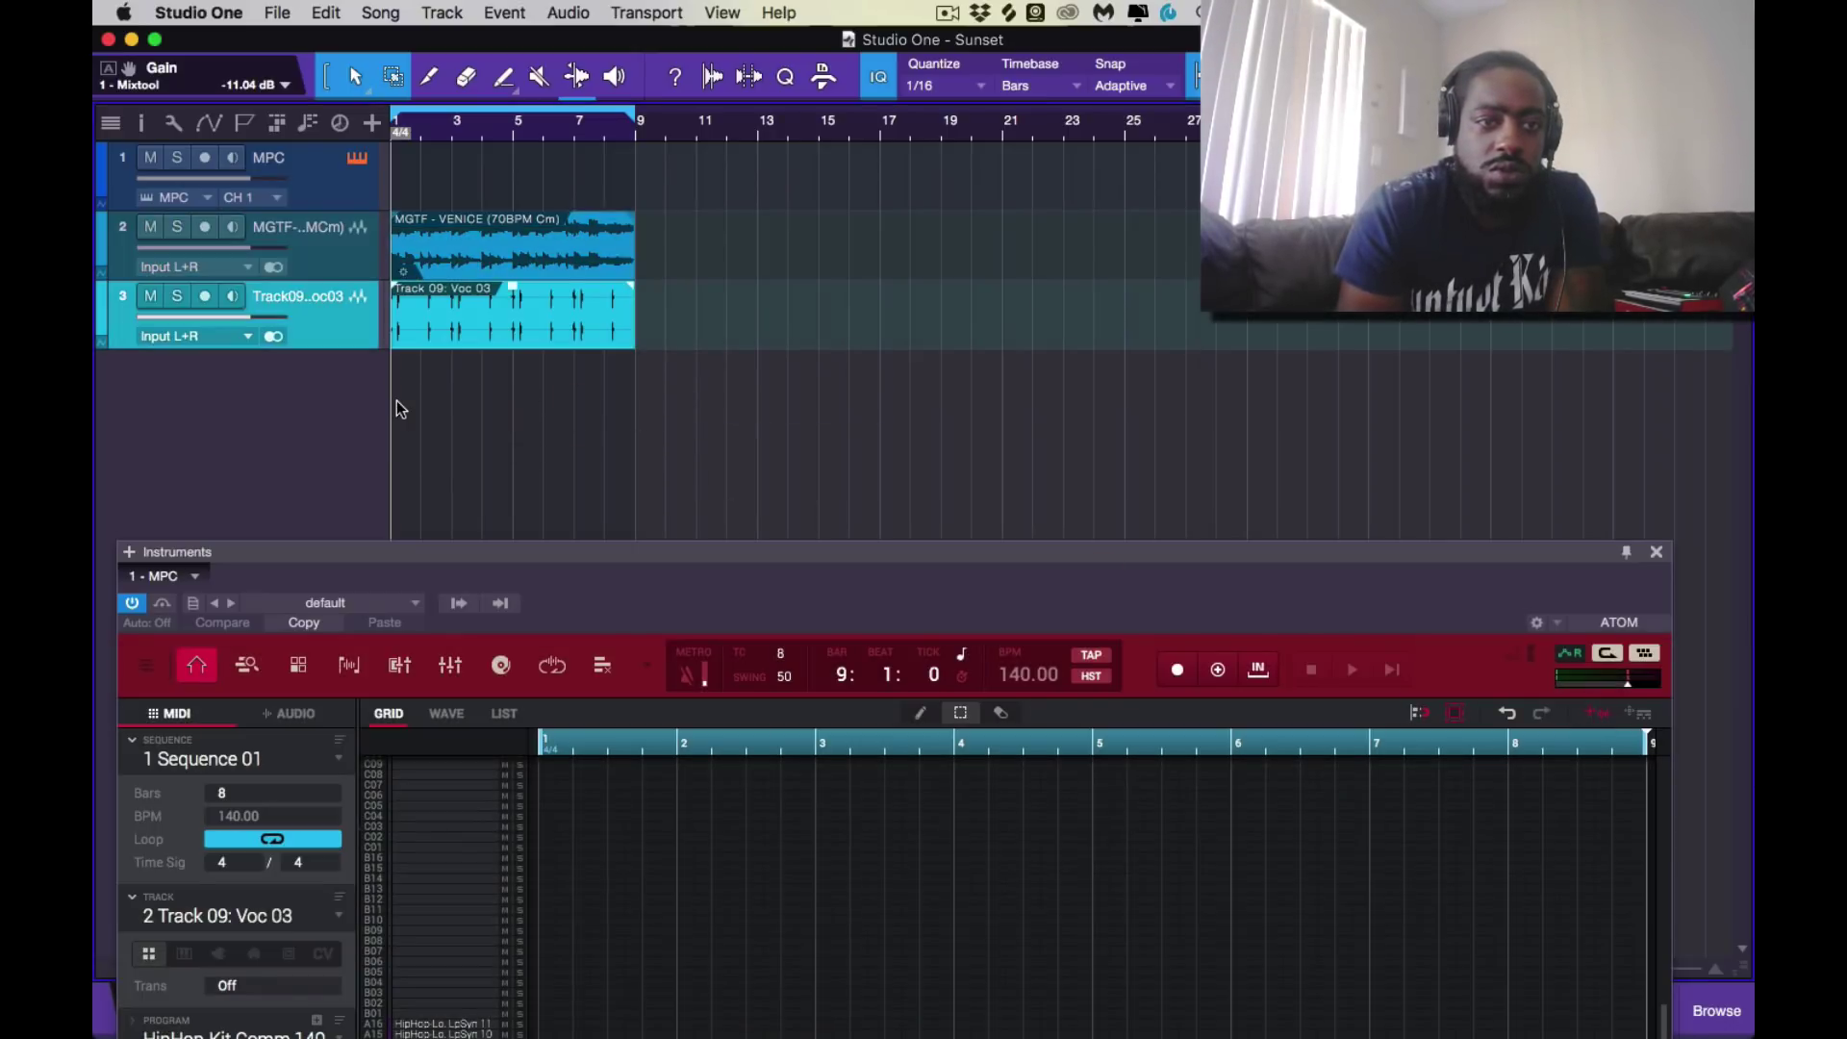
Solo the newly imported audio track, play it to check the exported sound, and move the MPC window back up
{"action": "left_click", "coordinate": [176, 296]}
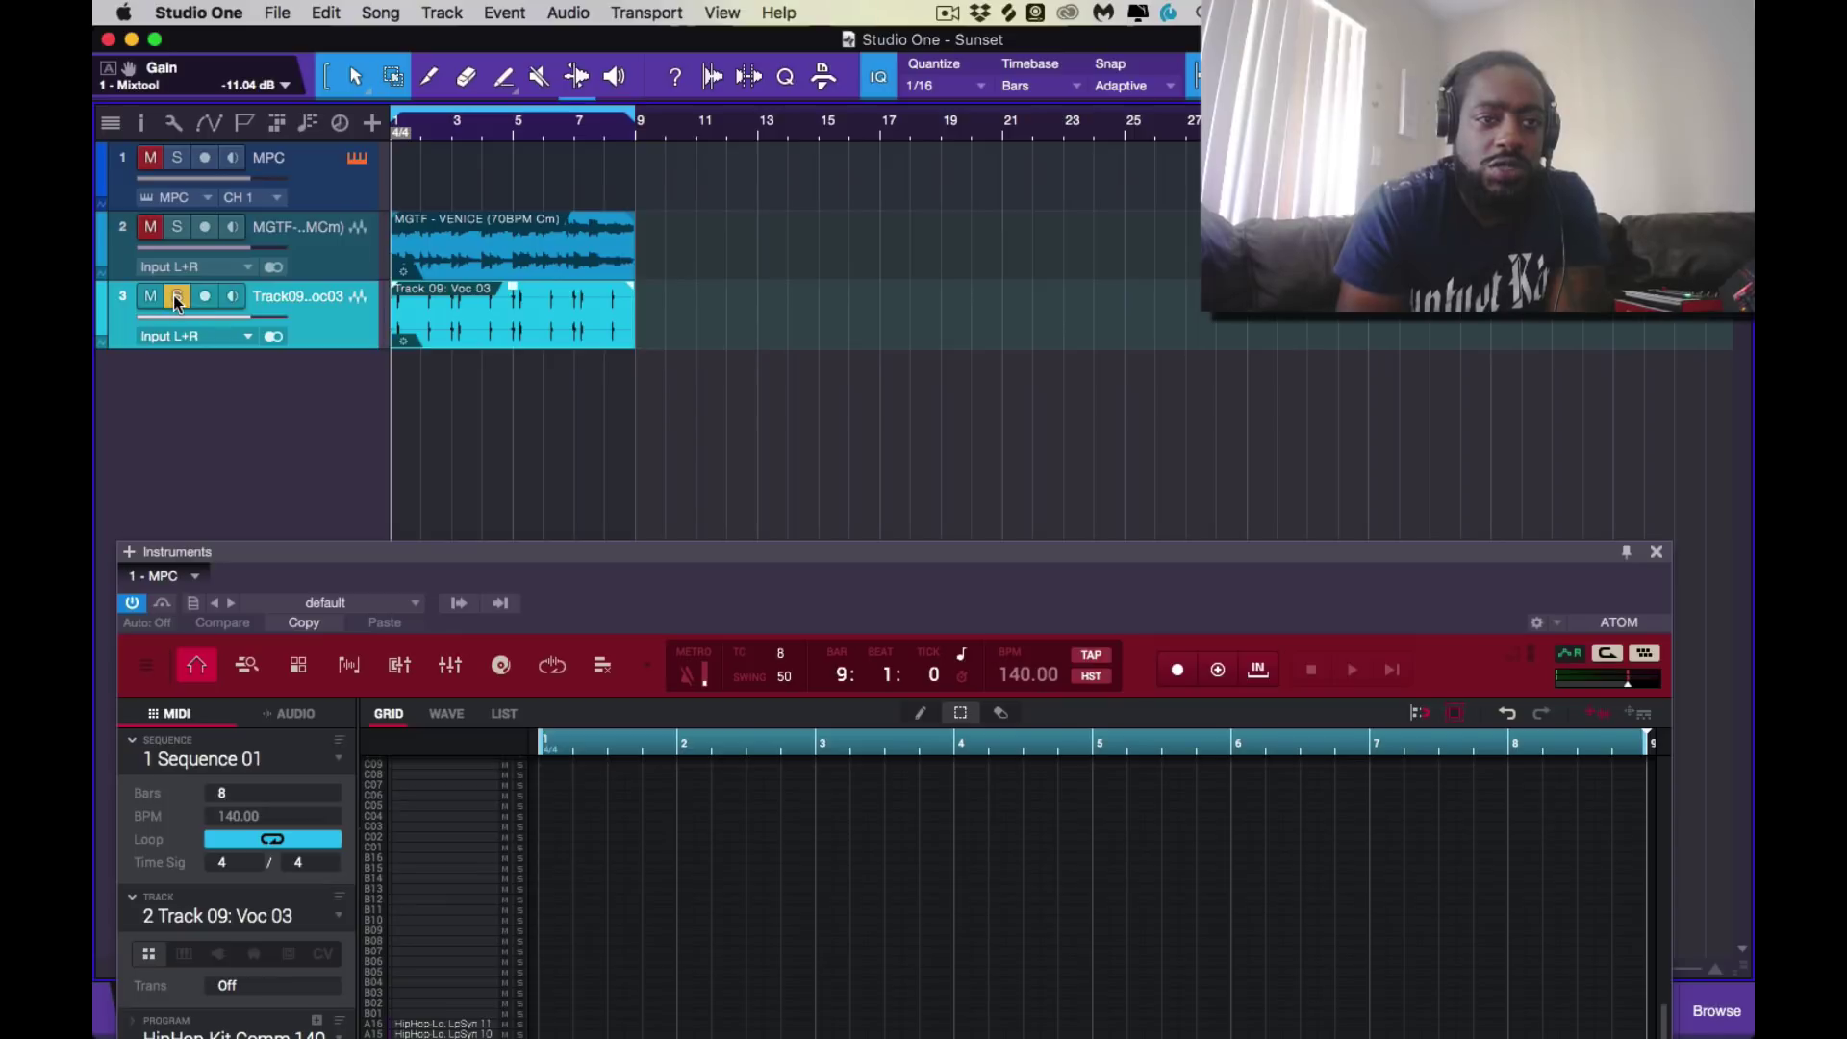
{"action": "key", "text": "space"}
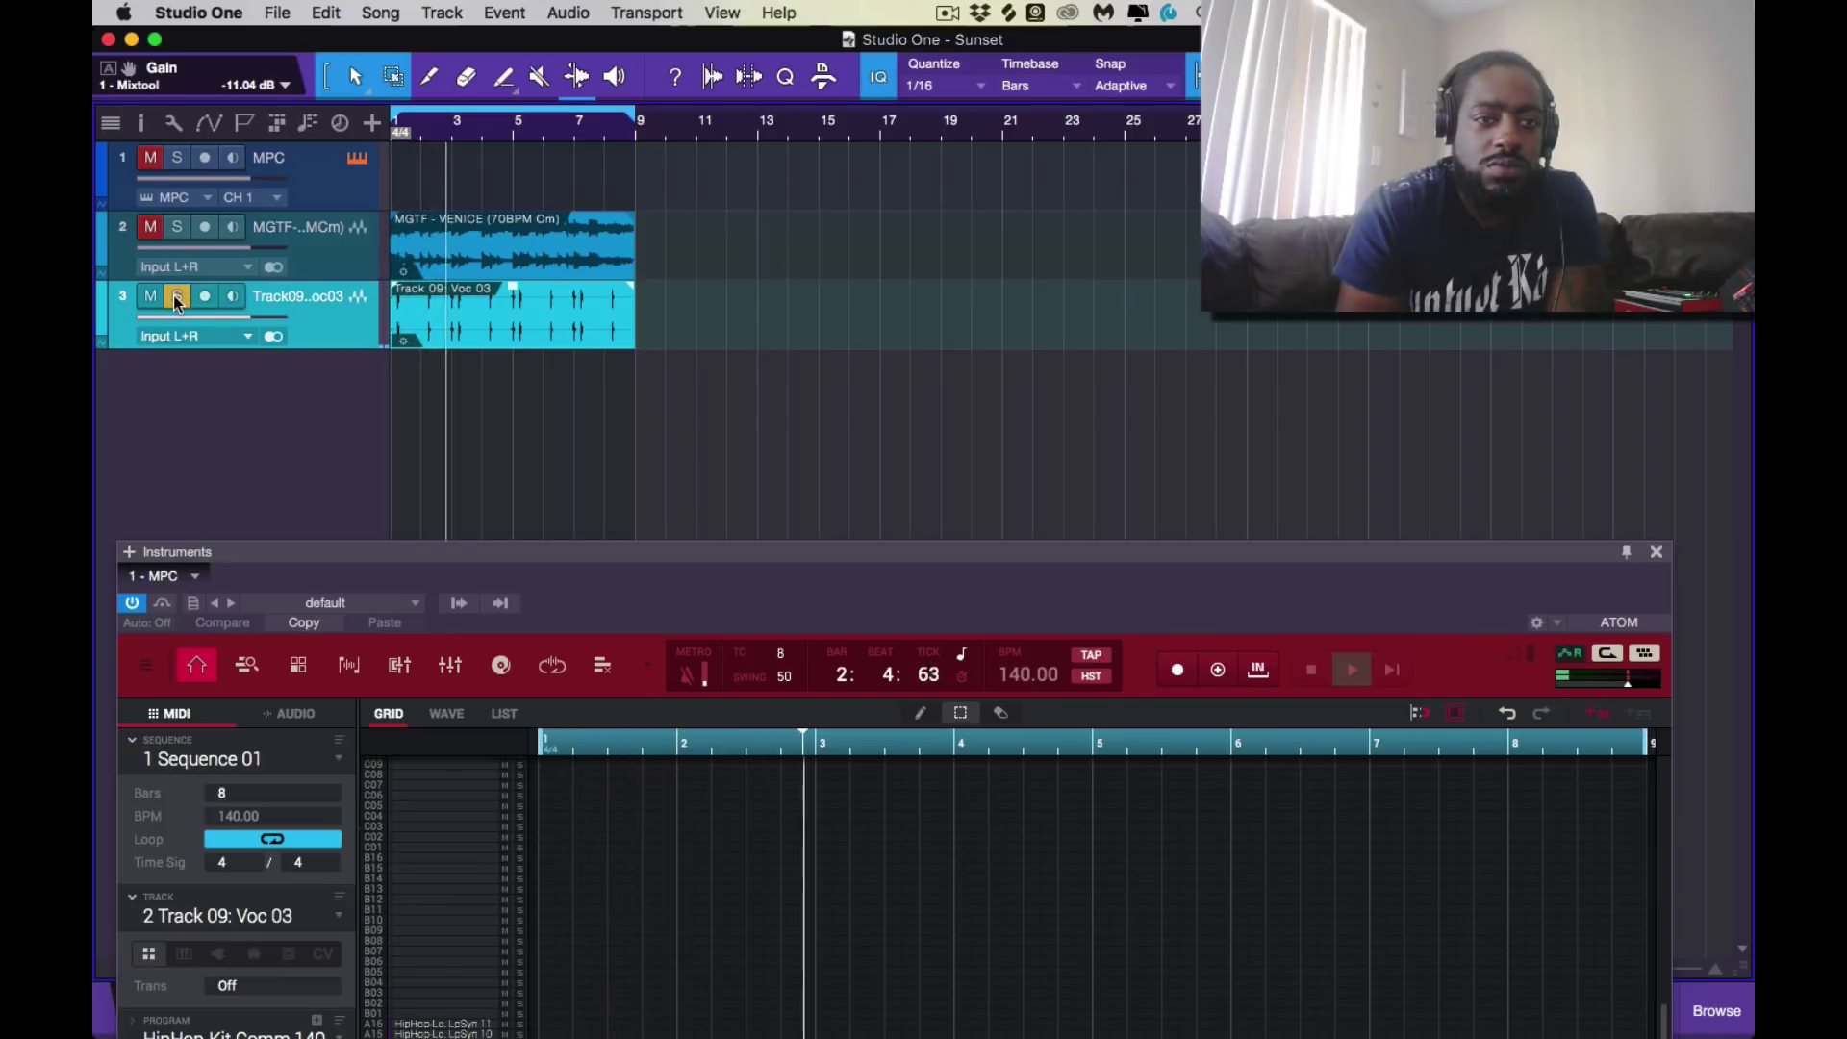
{"action": "key", "text": "space"}
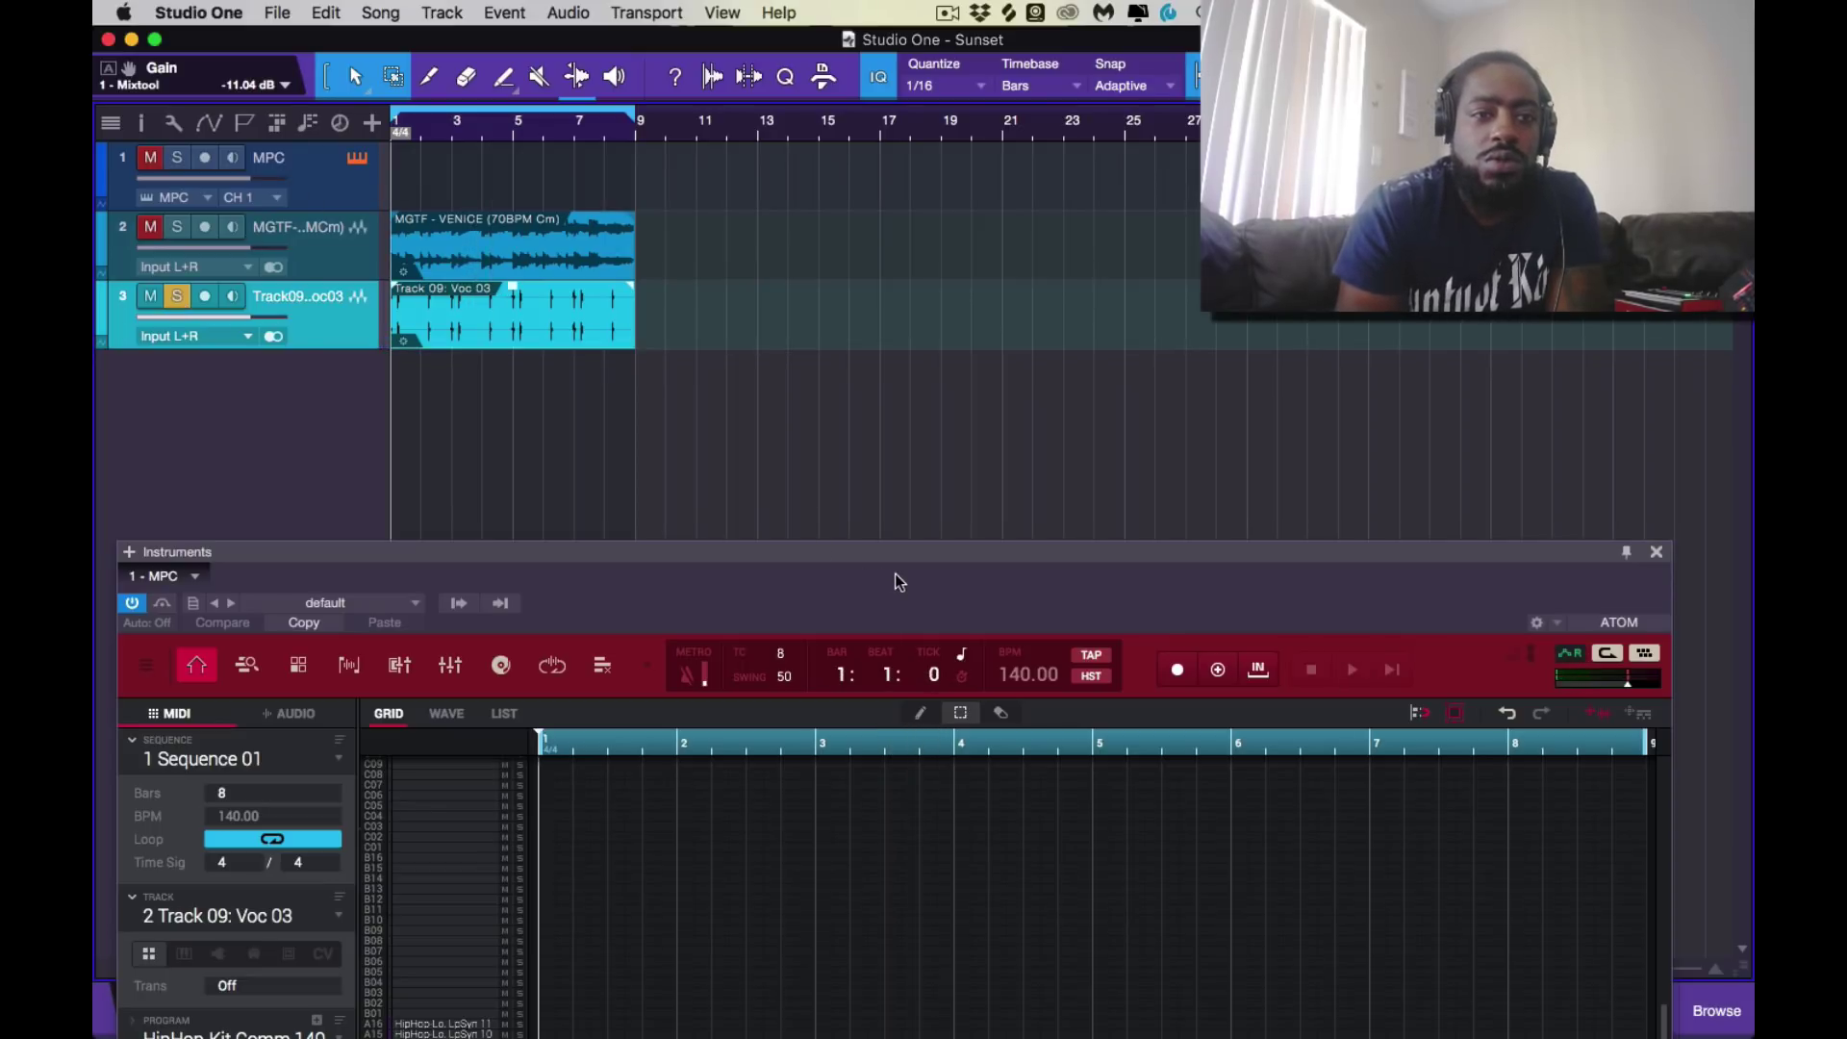
{"action": "left_click_drag", "start_coordinate": [921, 565], "coordinate": [927, 408]}
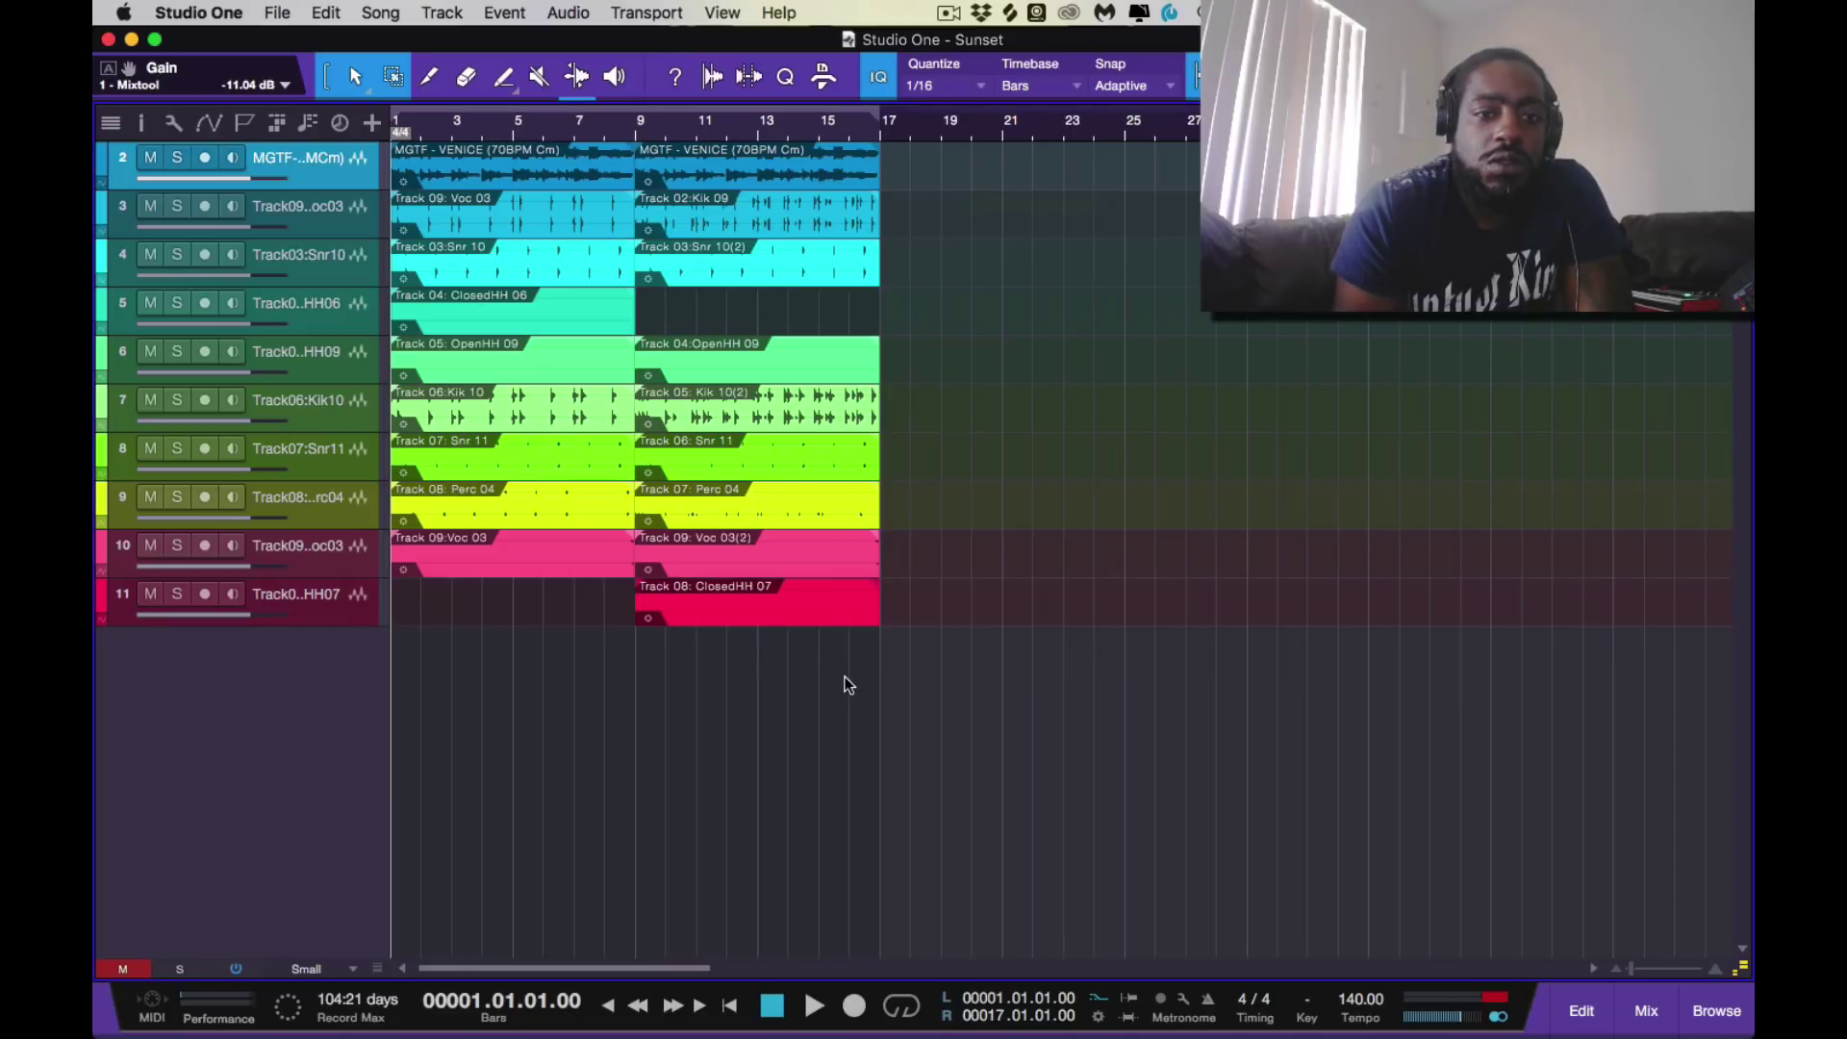
Move the bar 9 section to bar 25, shift the first section to bar 9 and duplicate it to bar 17
{"action": "left_click_drag", "start_coordinate": [843, 680], "coordinate": [1254, 180]}
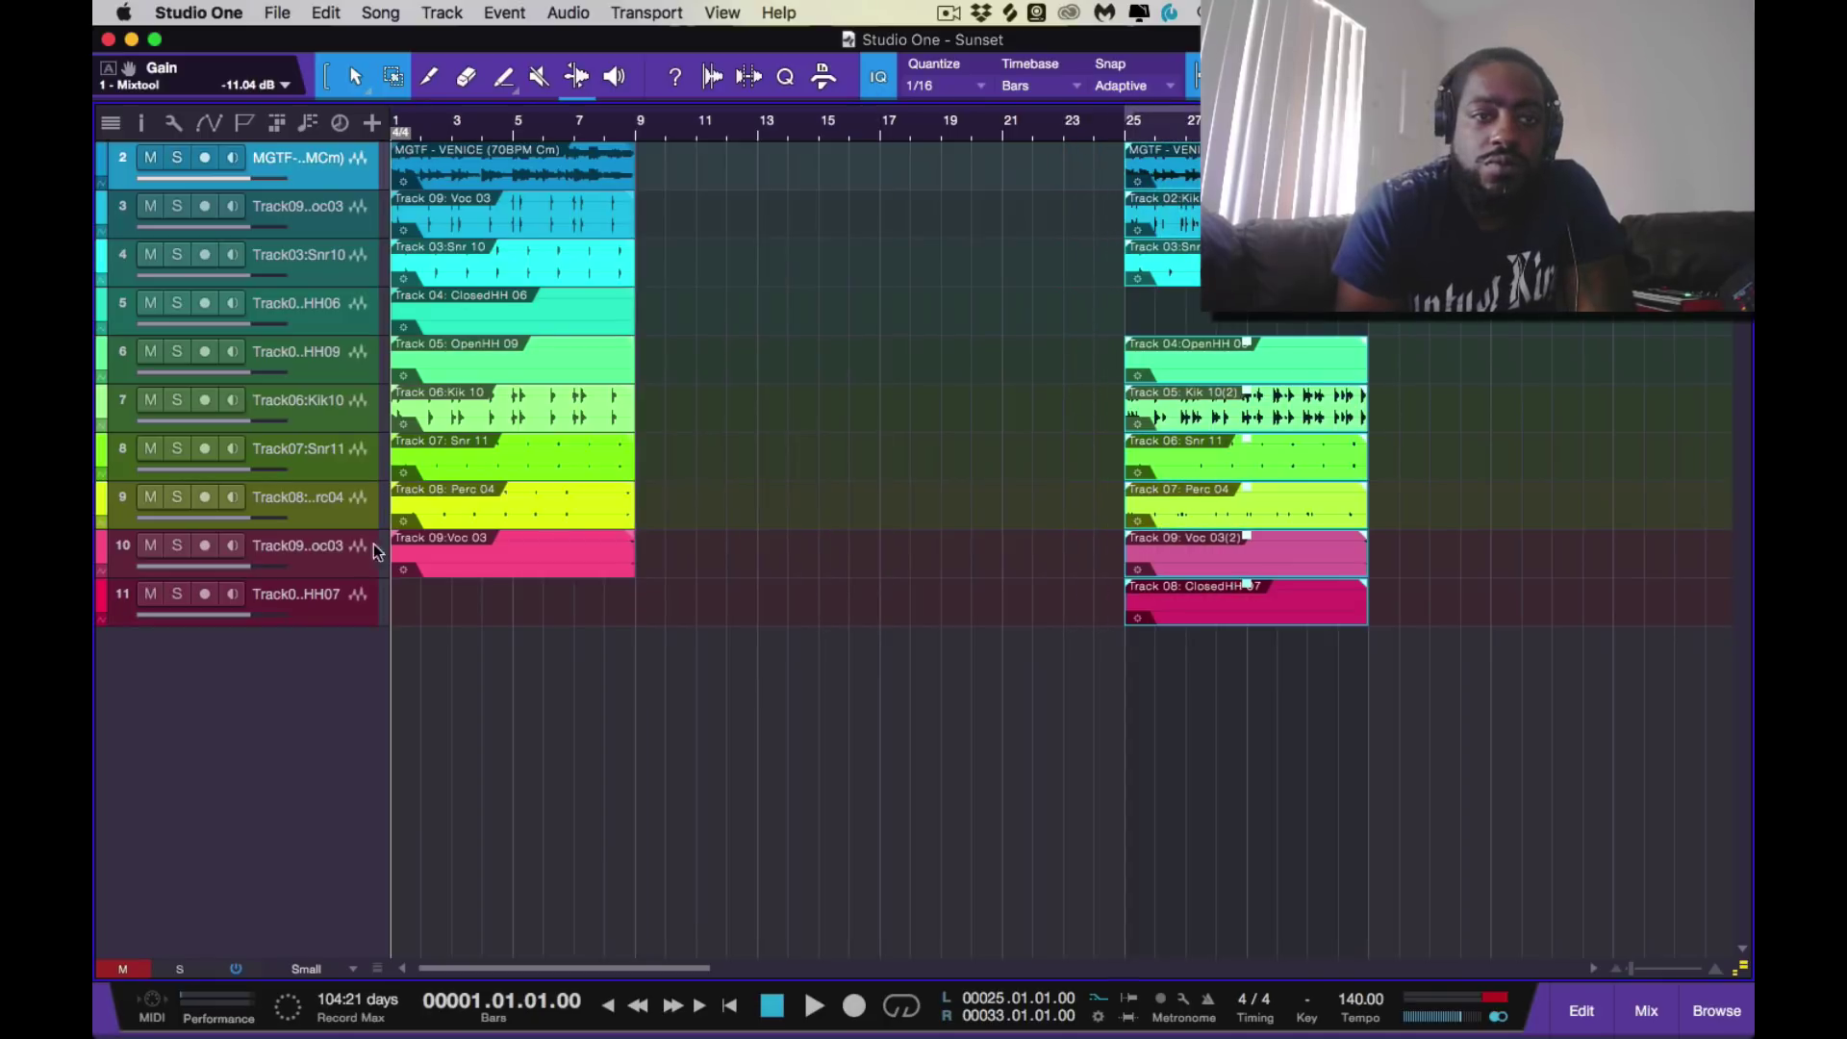
{"action": "left_click_drag", "start_coordinate": [514, 627], "coordinate": [756, 171]}
{"action": "key", "text": "d"}
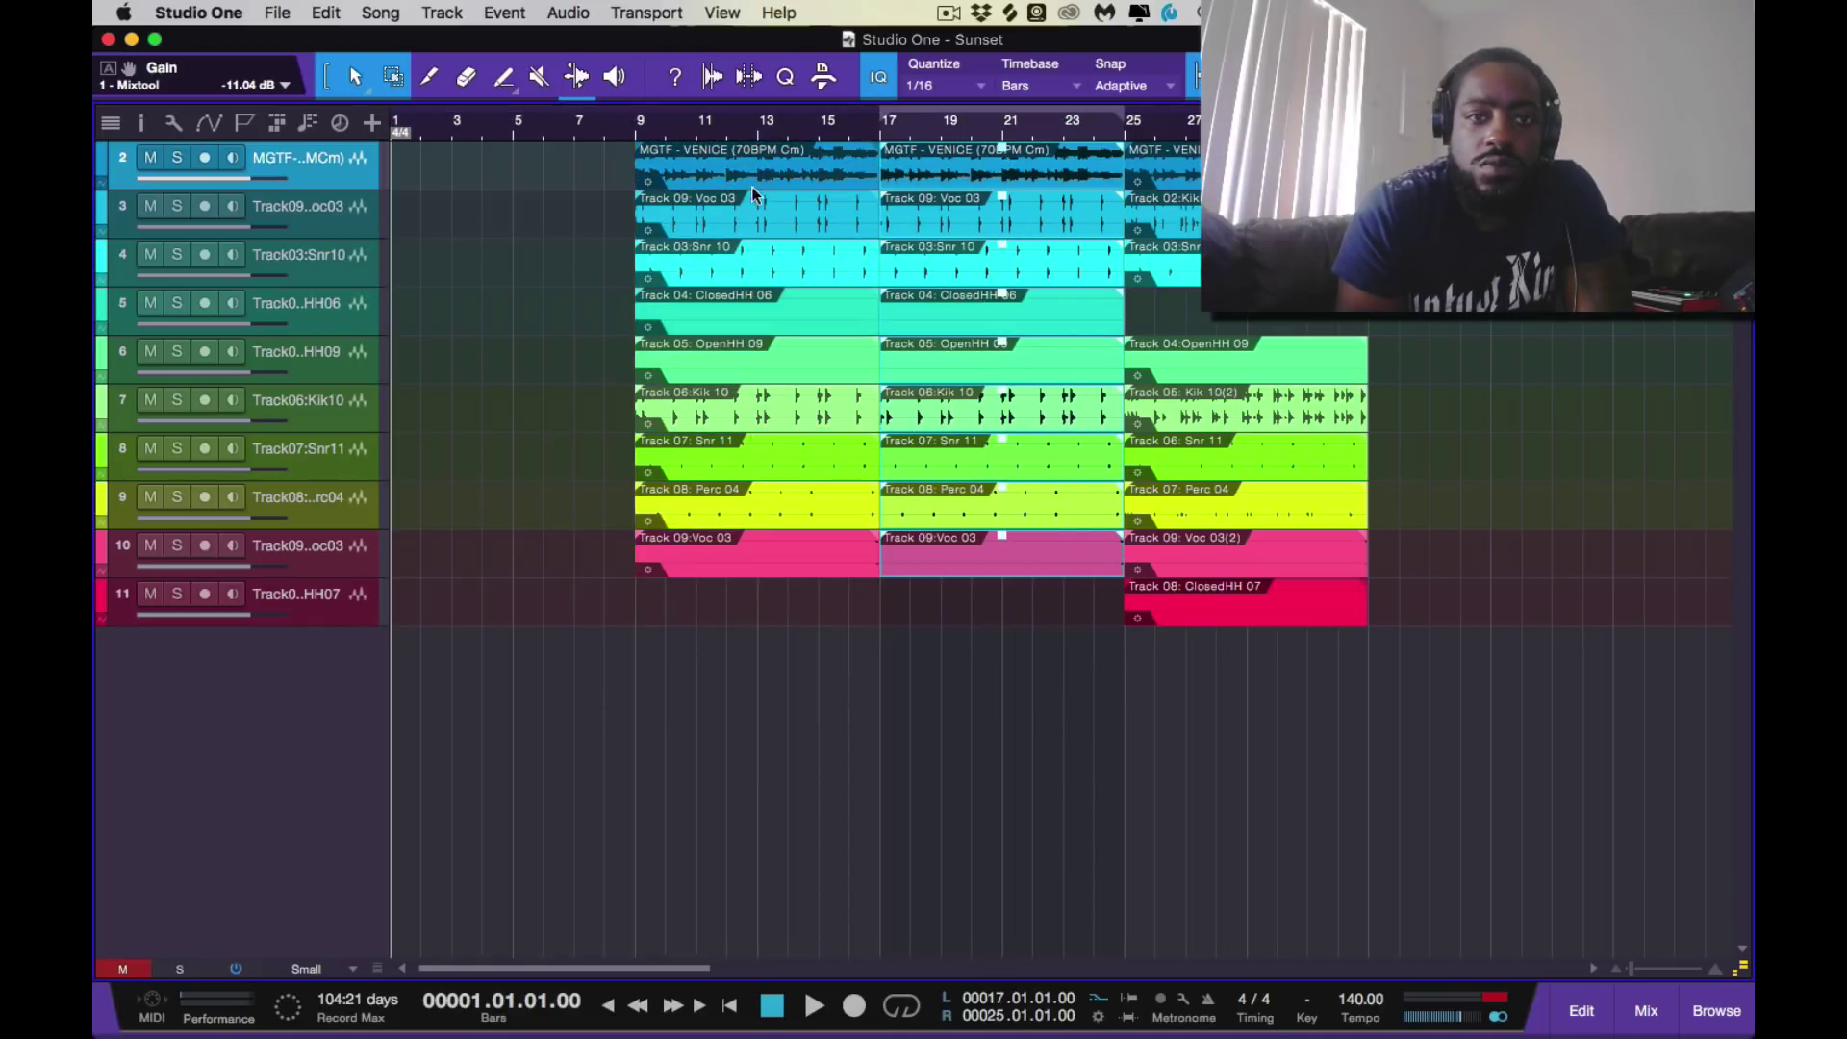
Copy the VENICE clip from bar 9 to bar 1 as a drumless intro and play the arrangement
{"action": "left_click", "coordinate": [736, 181]}
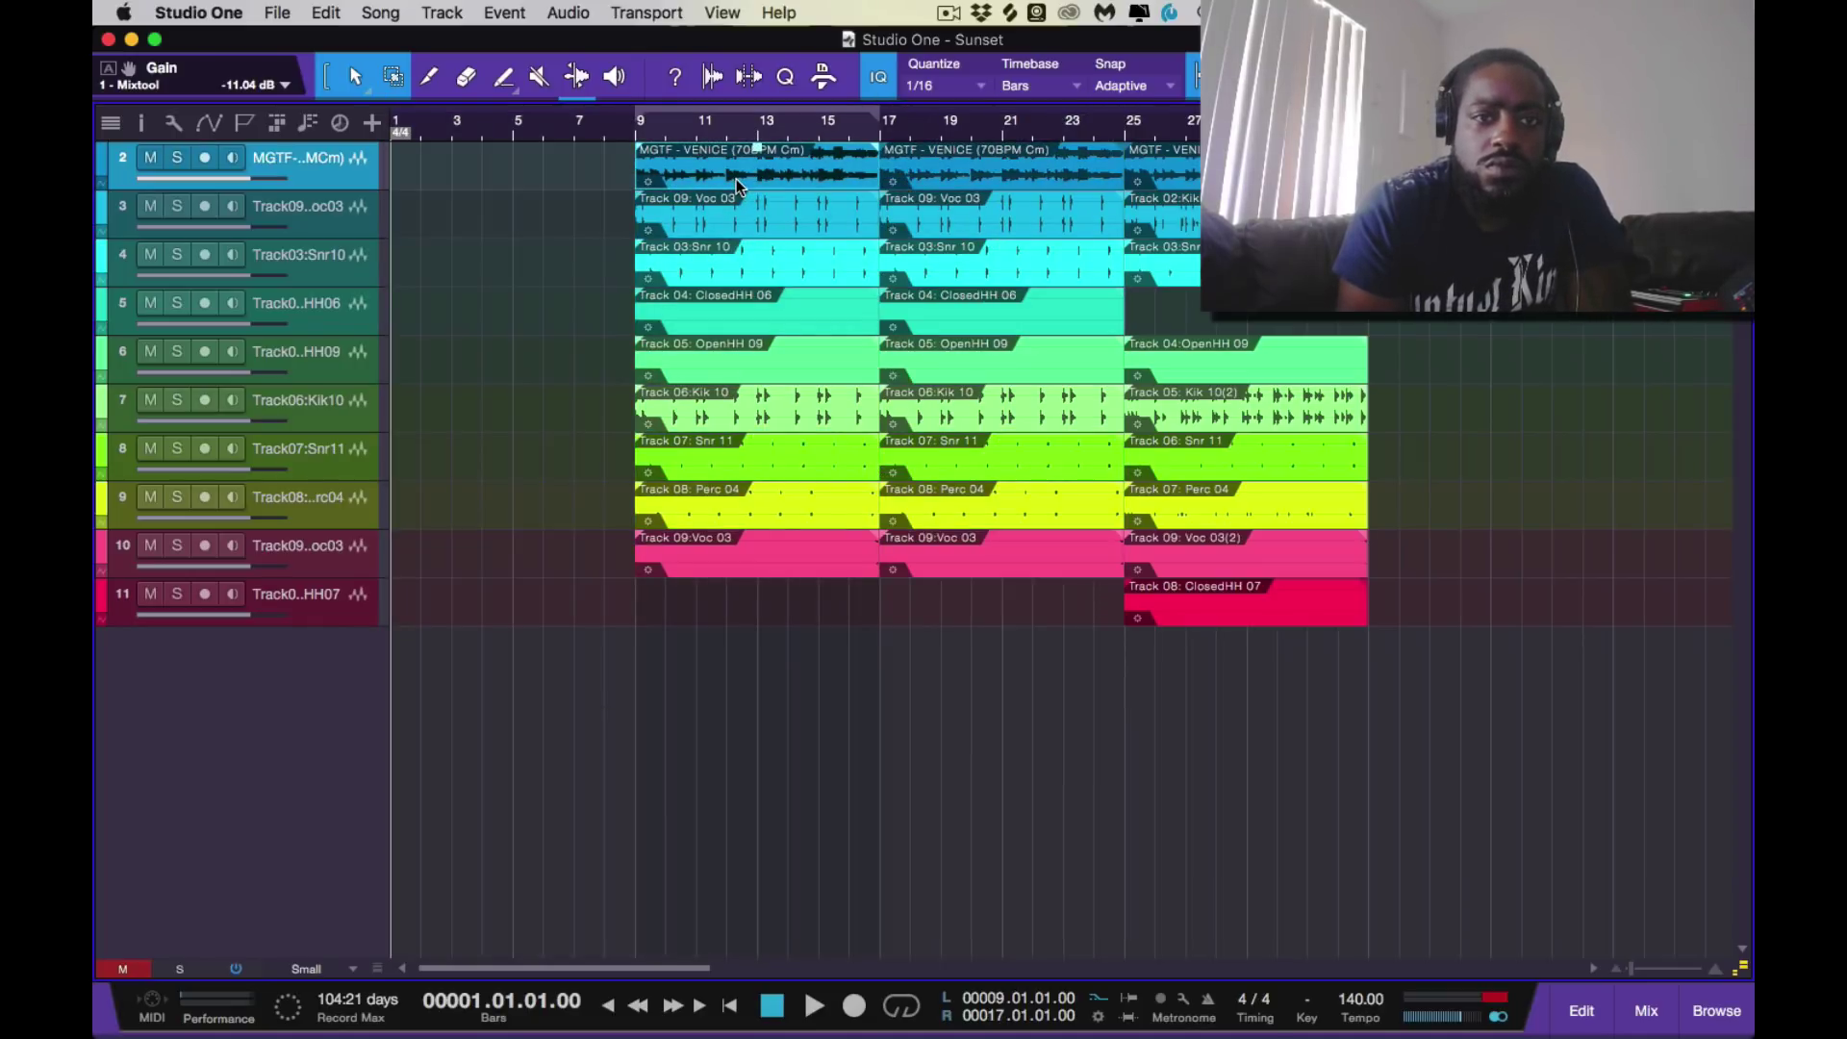
{"action": "left_click_drag", "start_coordinate": [736, 179], "coordinate": [485, 175]}
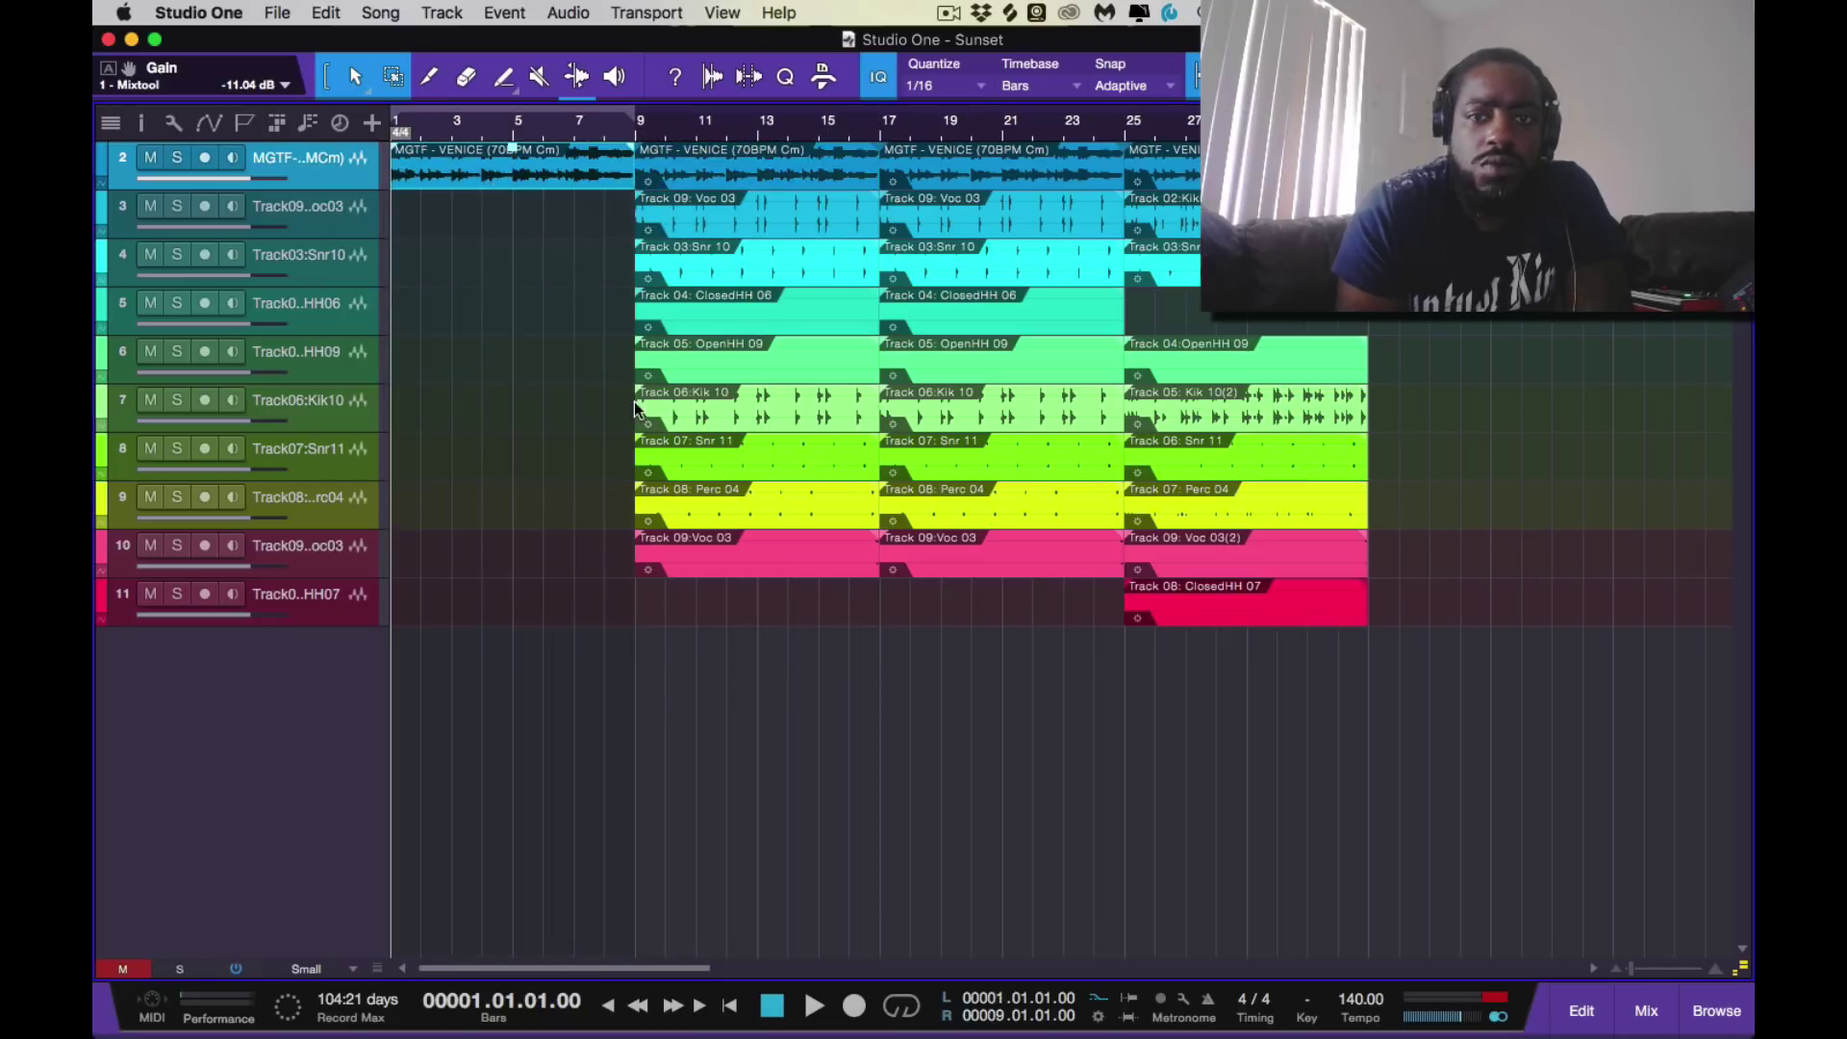
{"action": "key", "text": "space"}
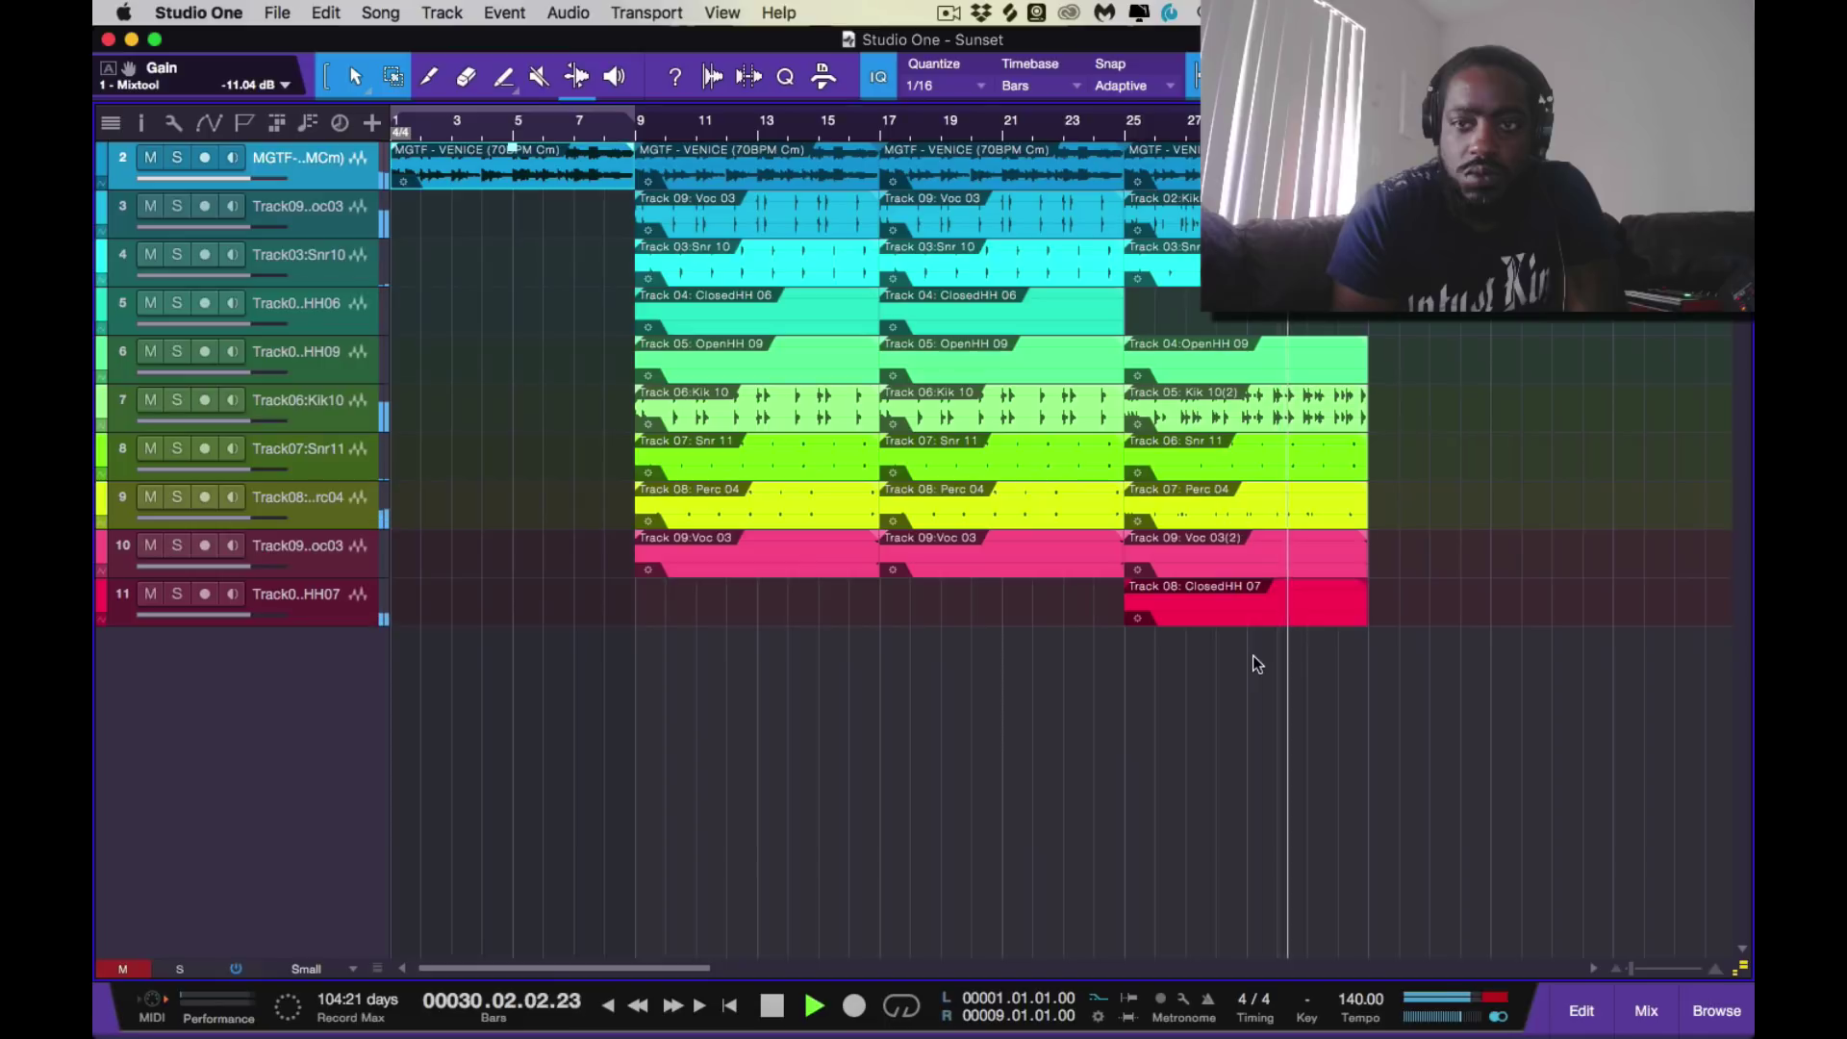
Select the clips of the bar 25 section during playback and duplicate them to bar 33
{"action": "left_click_drag", "start_coordinate": [1252, 674], "coordinate": [1227, 394]}
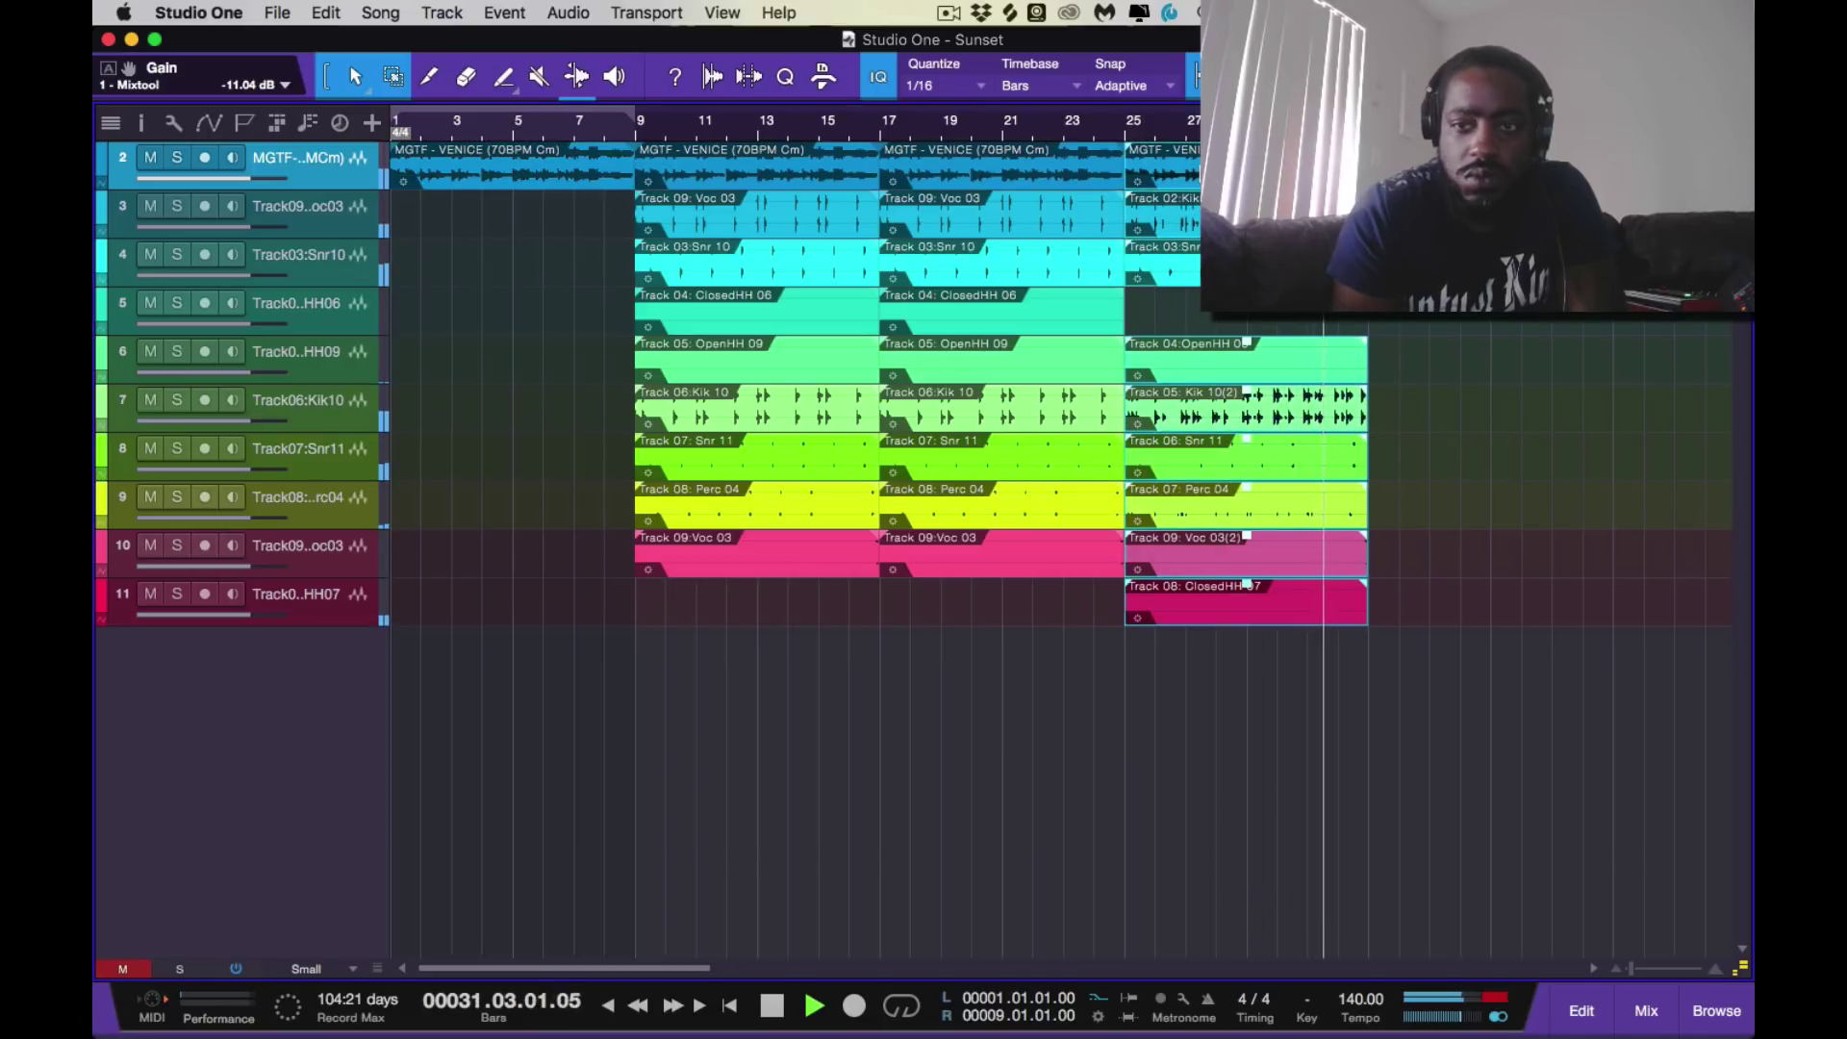
{"action": "key", "text": "d"}
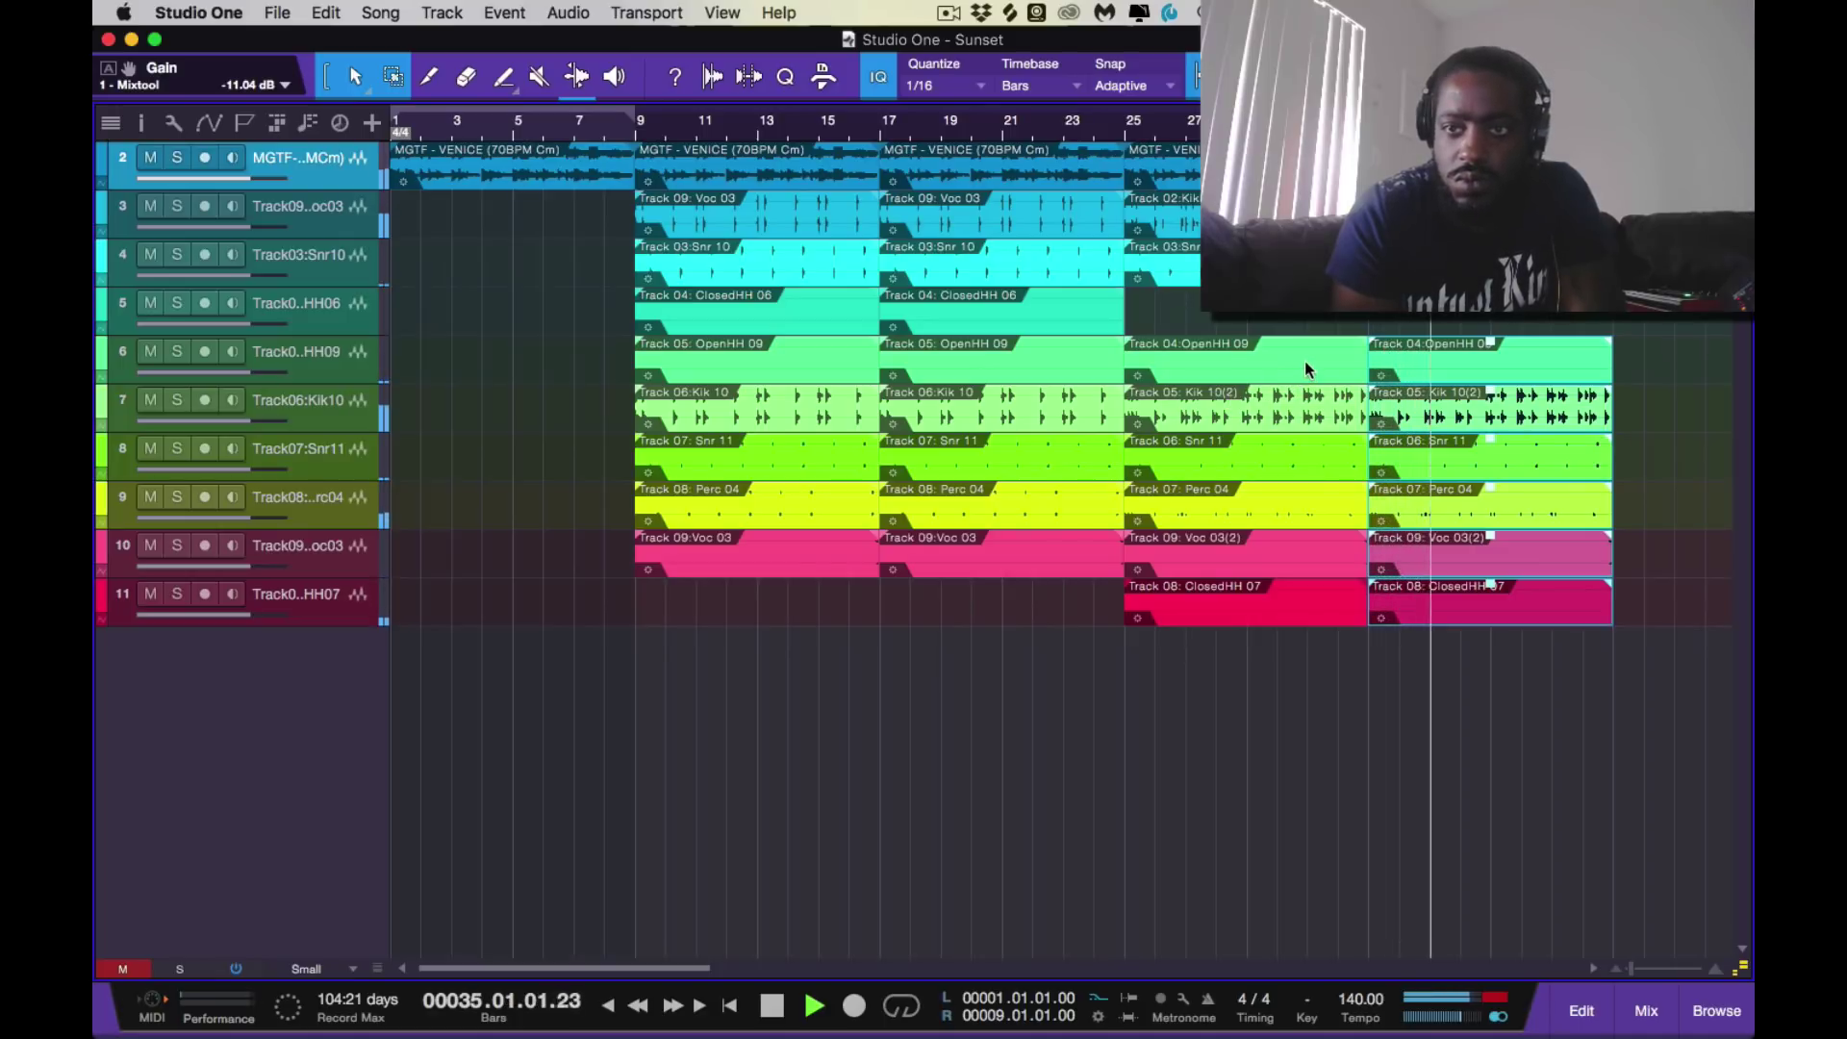
{"action": "scroll", "coordinate": [1289, 392], "scroll_direction": "right", "scroll_amount": 4}
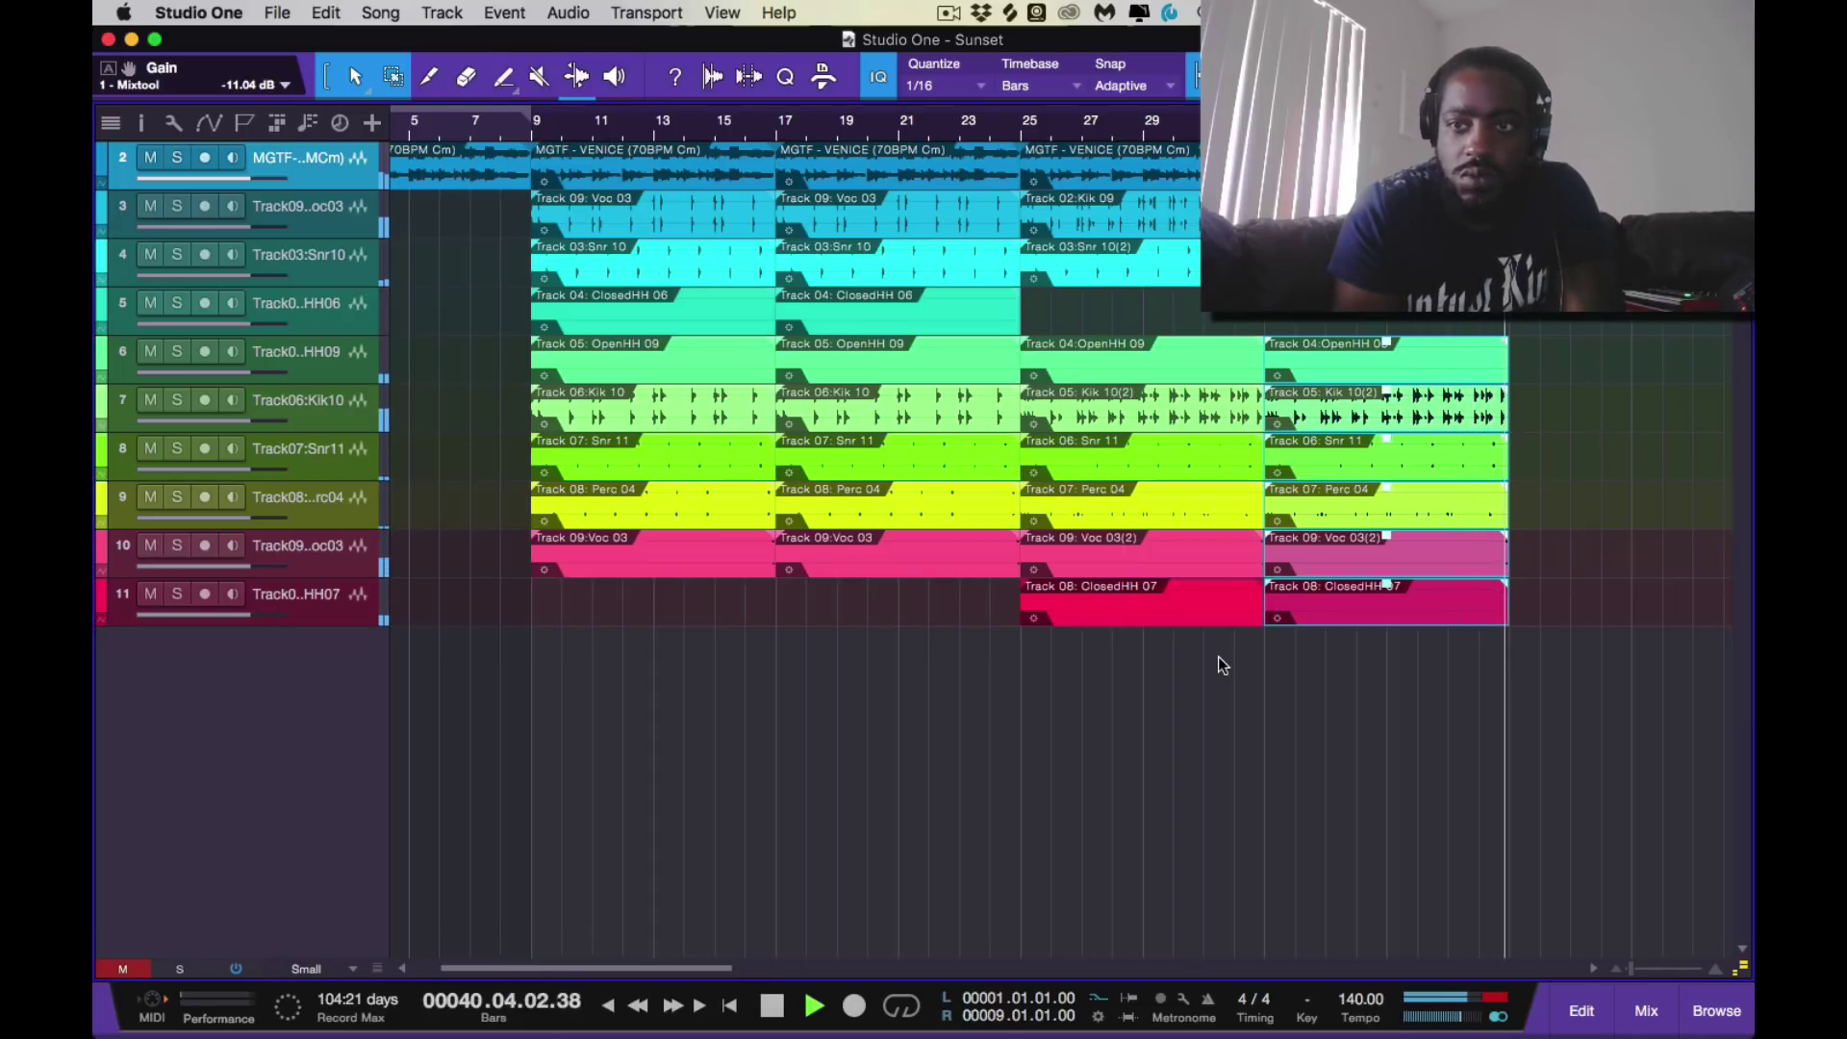
Set the loop range to the duplicated bar 33 section, stop playback and replay the arrangement from the start
{"action": "key", "text": "p"}
{"action": "key", "text": "space"}
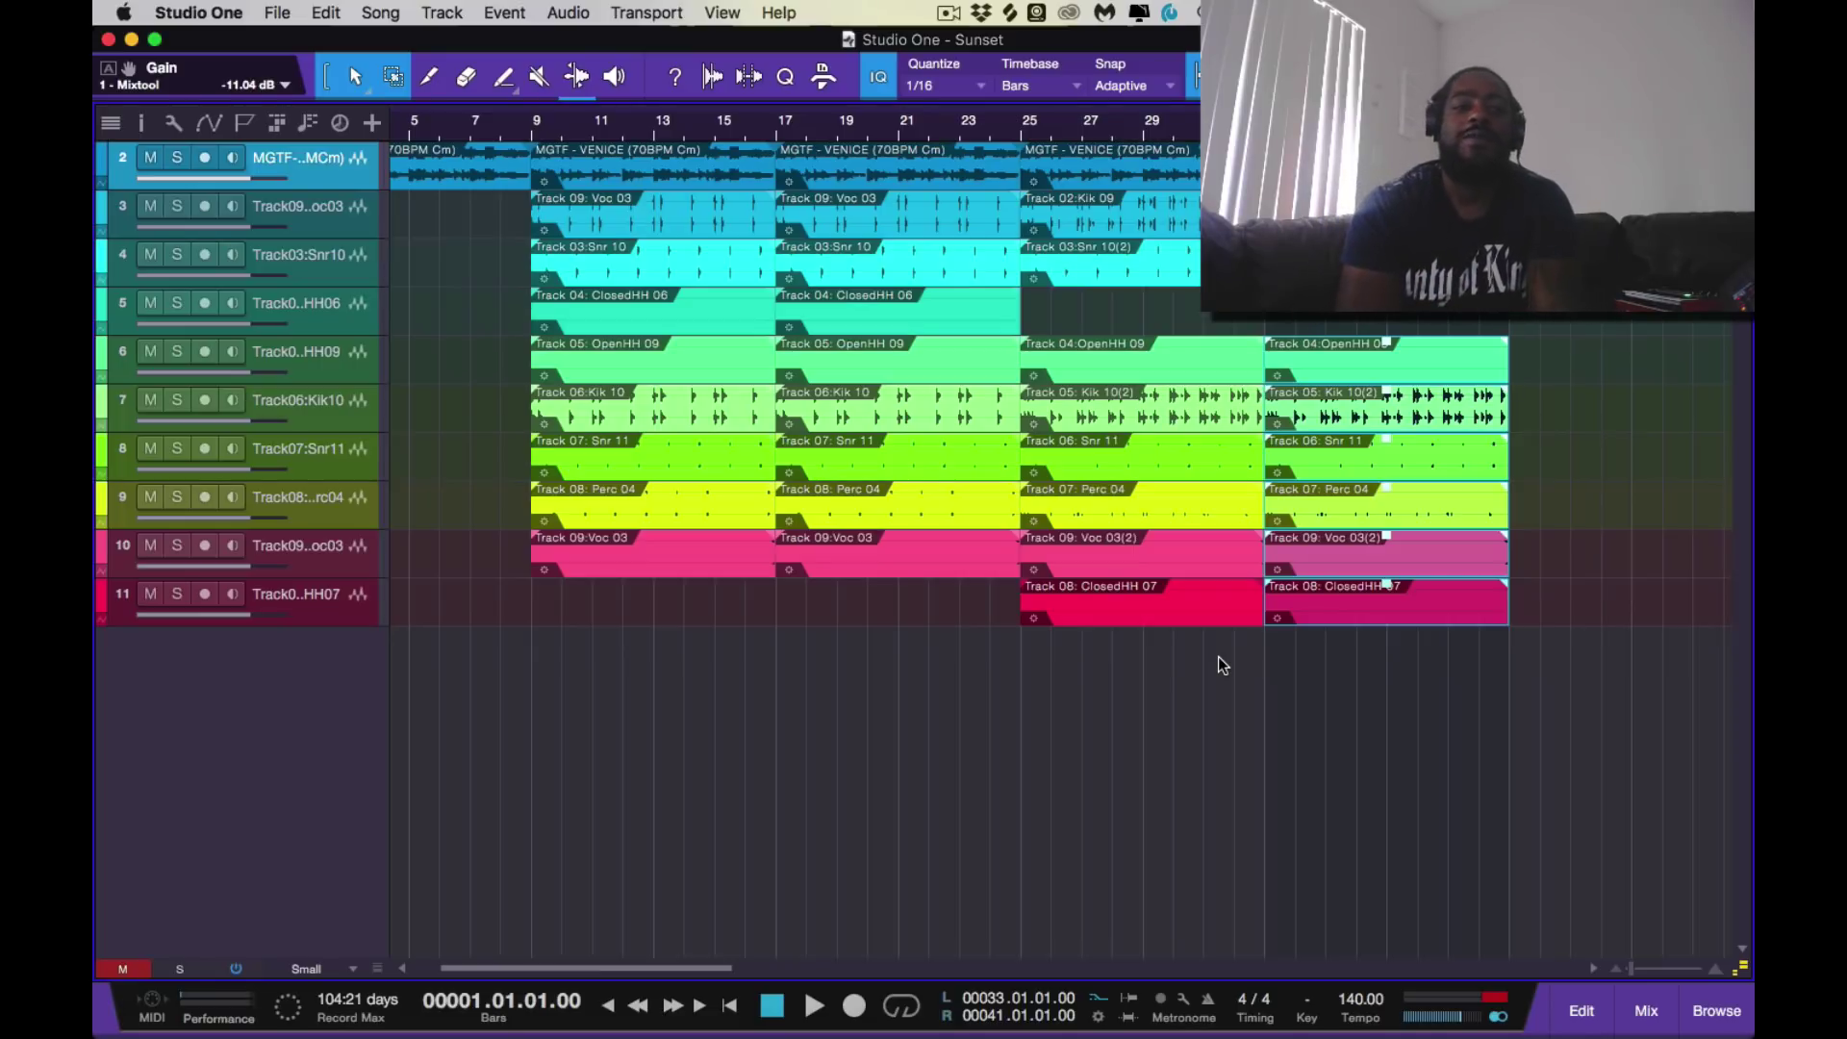
{"action": "key", "text": "space"}
{"action": "key", "text": "w"}
{"action": "key", "text": "w"}
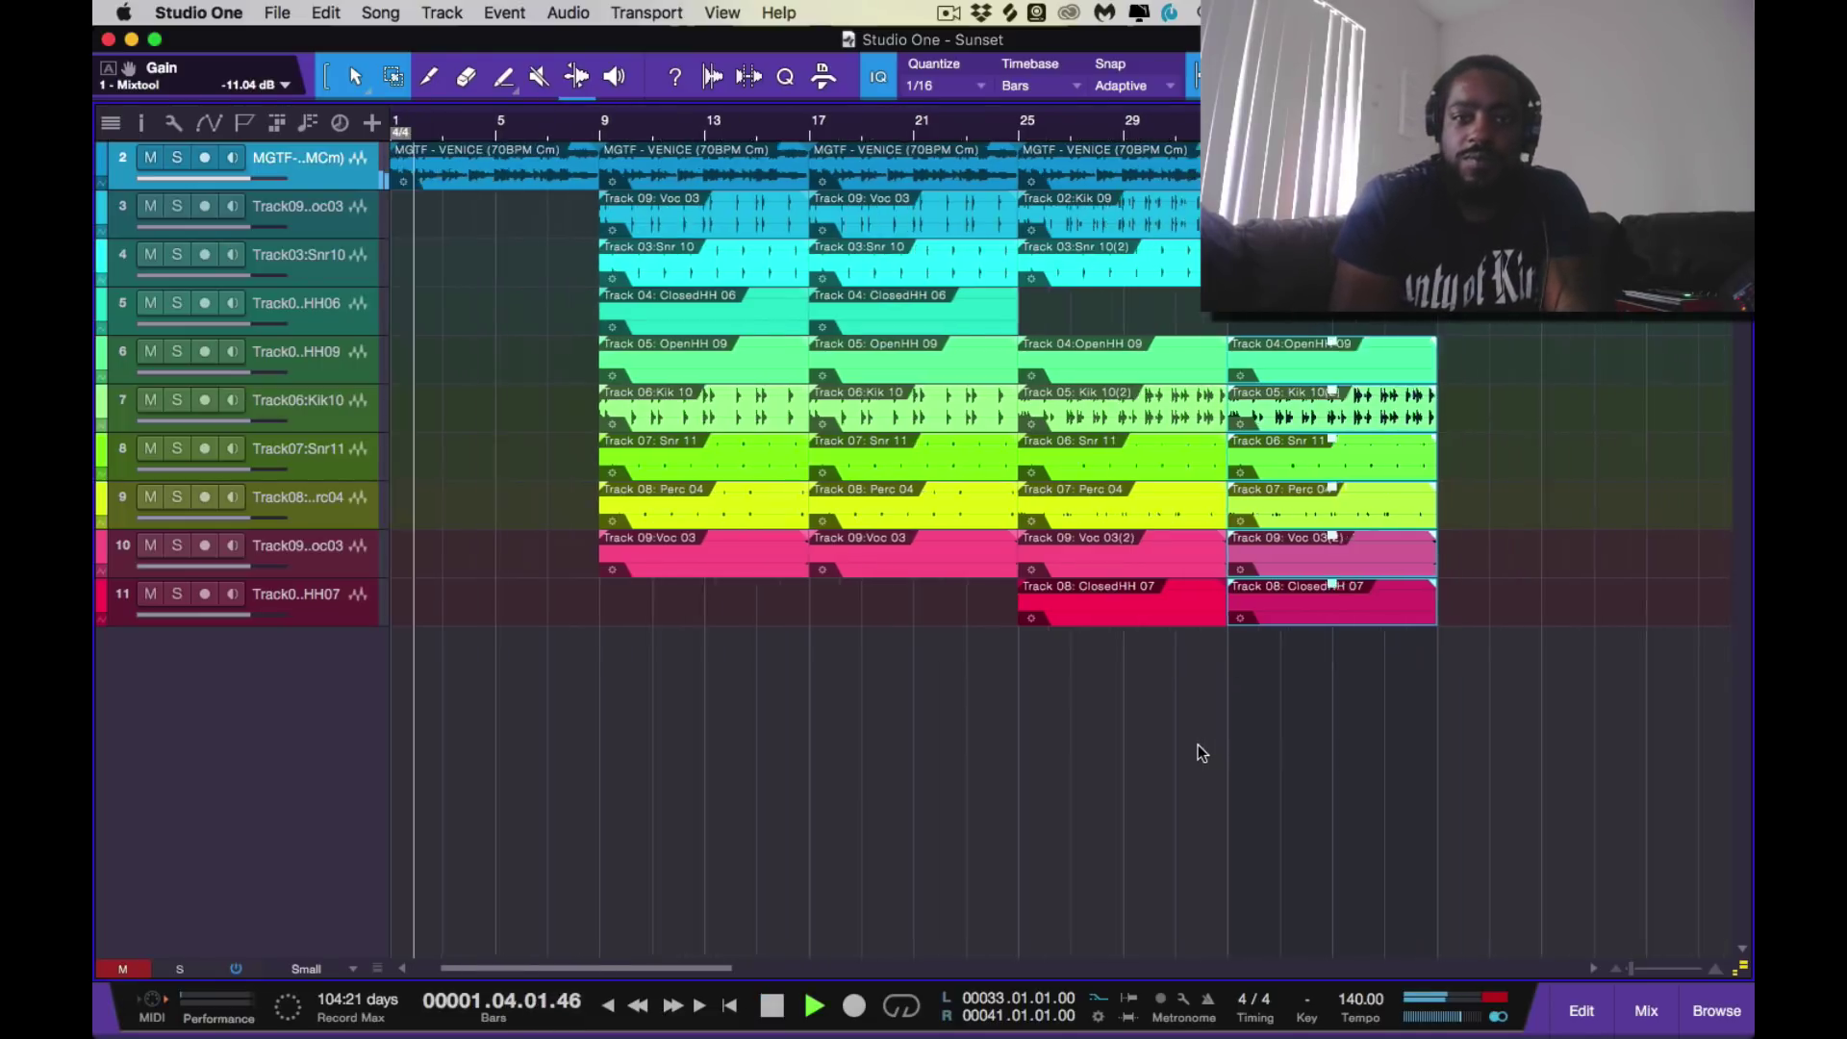
Show the mixer during playback and reset the Main channel's clip indicator
{"action": "key", "text": "e"}
{"action": "key", "text": "e"}
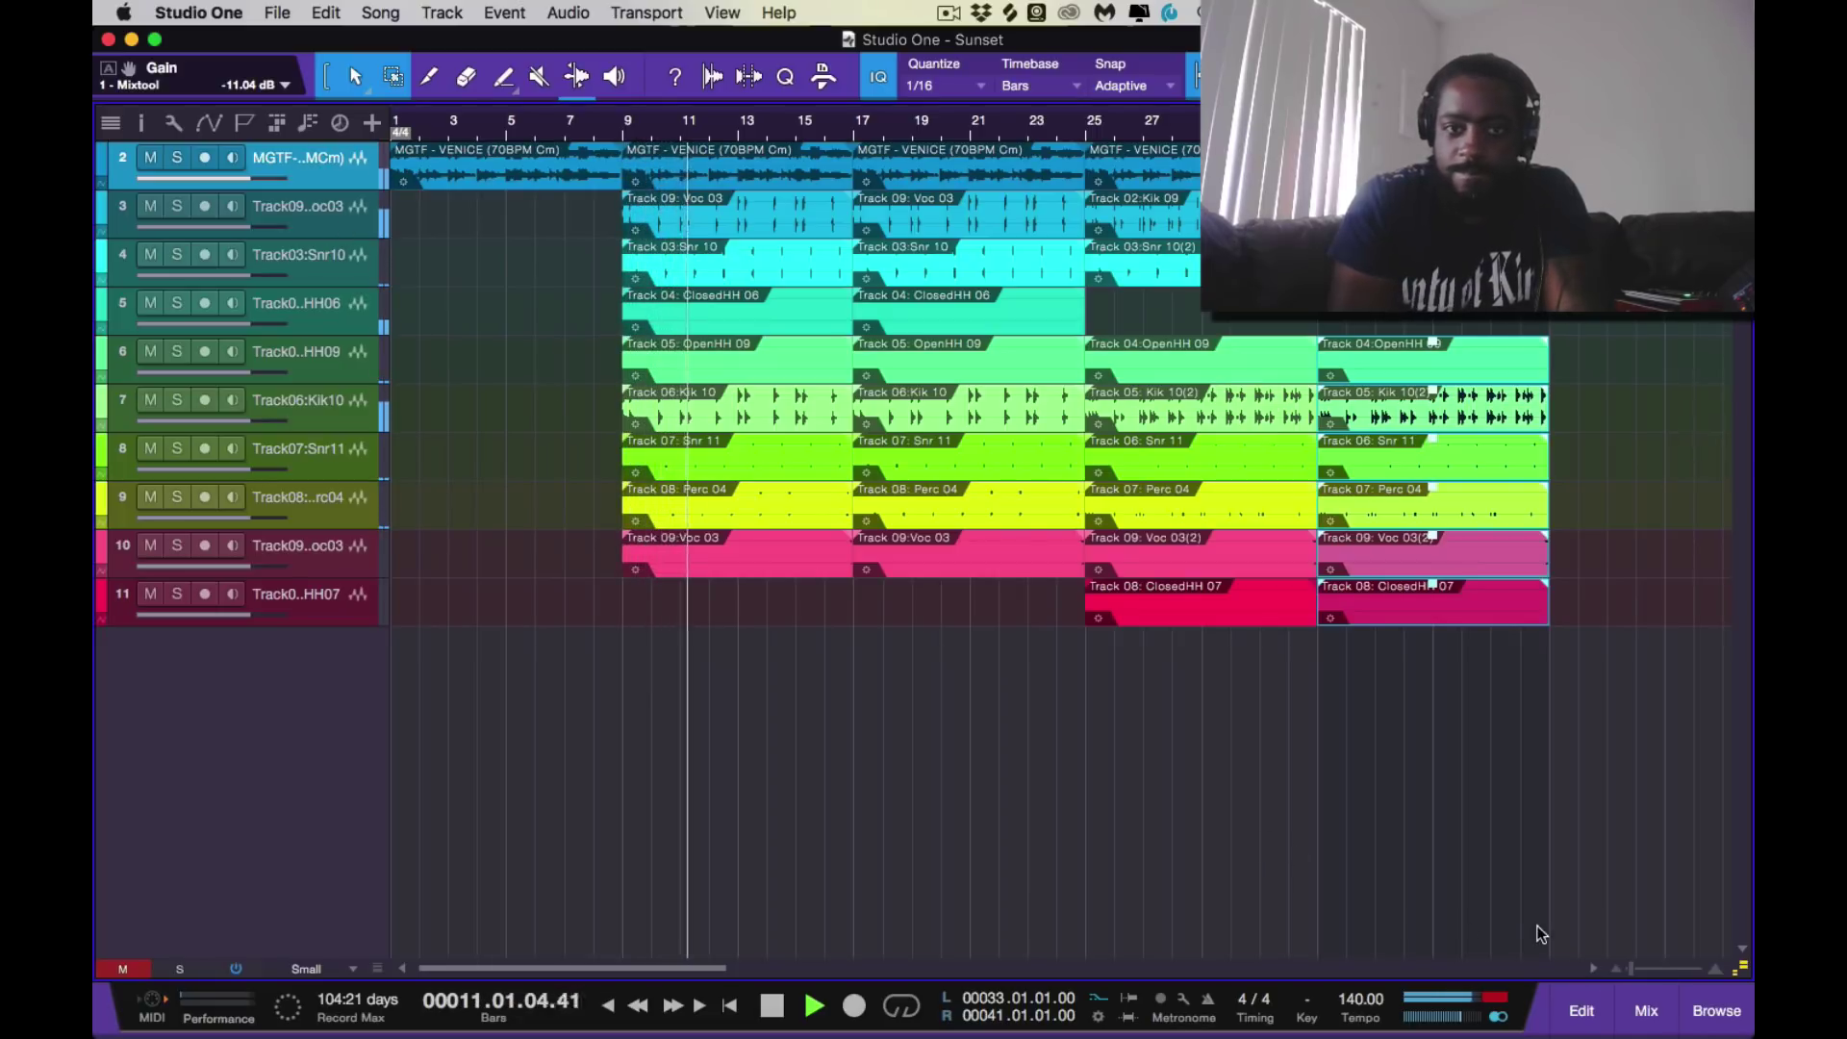
{"action": "left_click", "coordinate": [1645, 1010]}
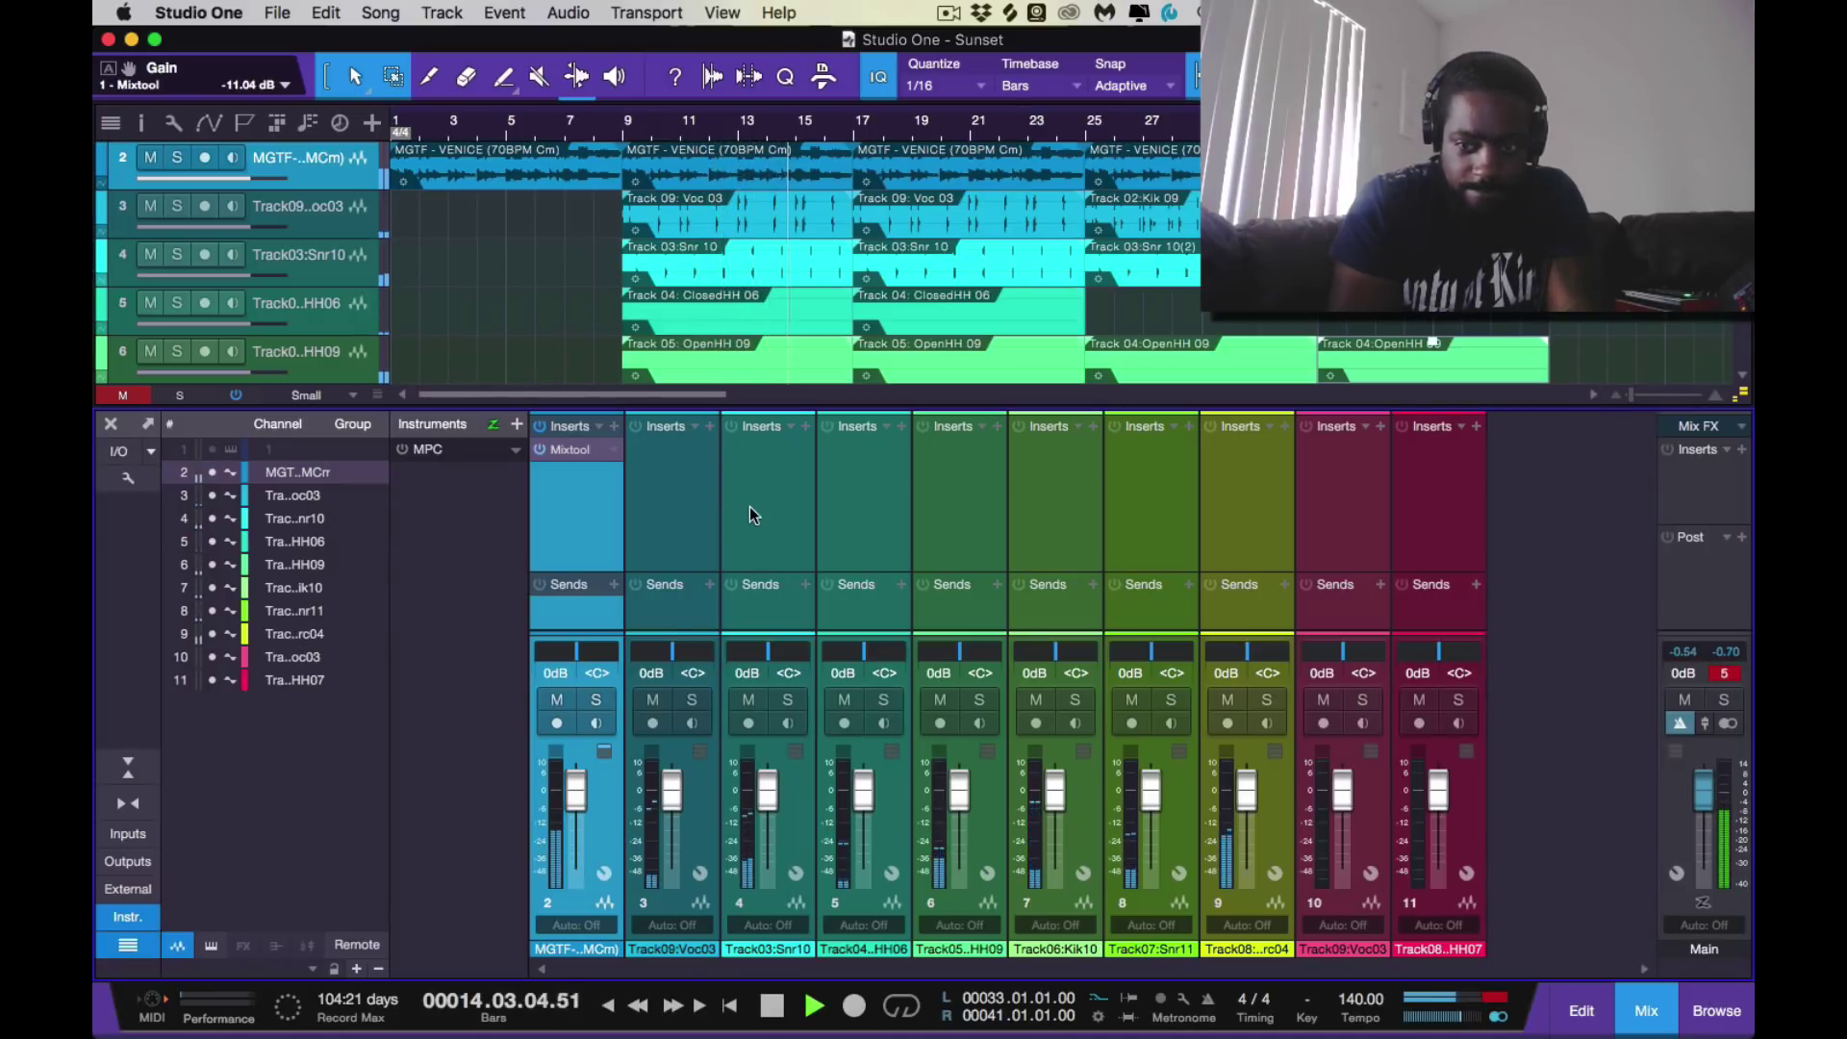
{"action": "left_click", "coordinate": [1727, 673]}
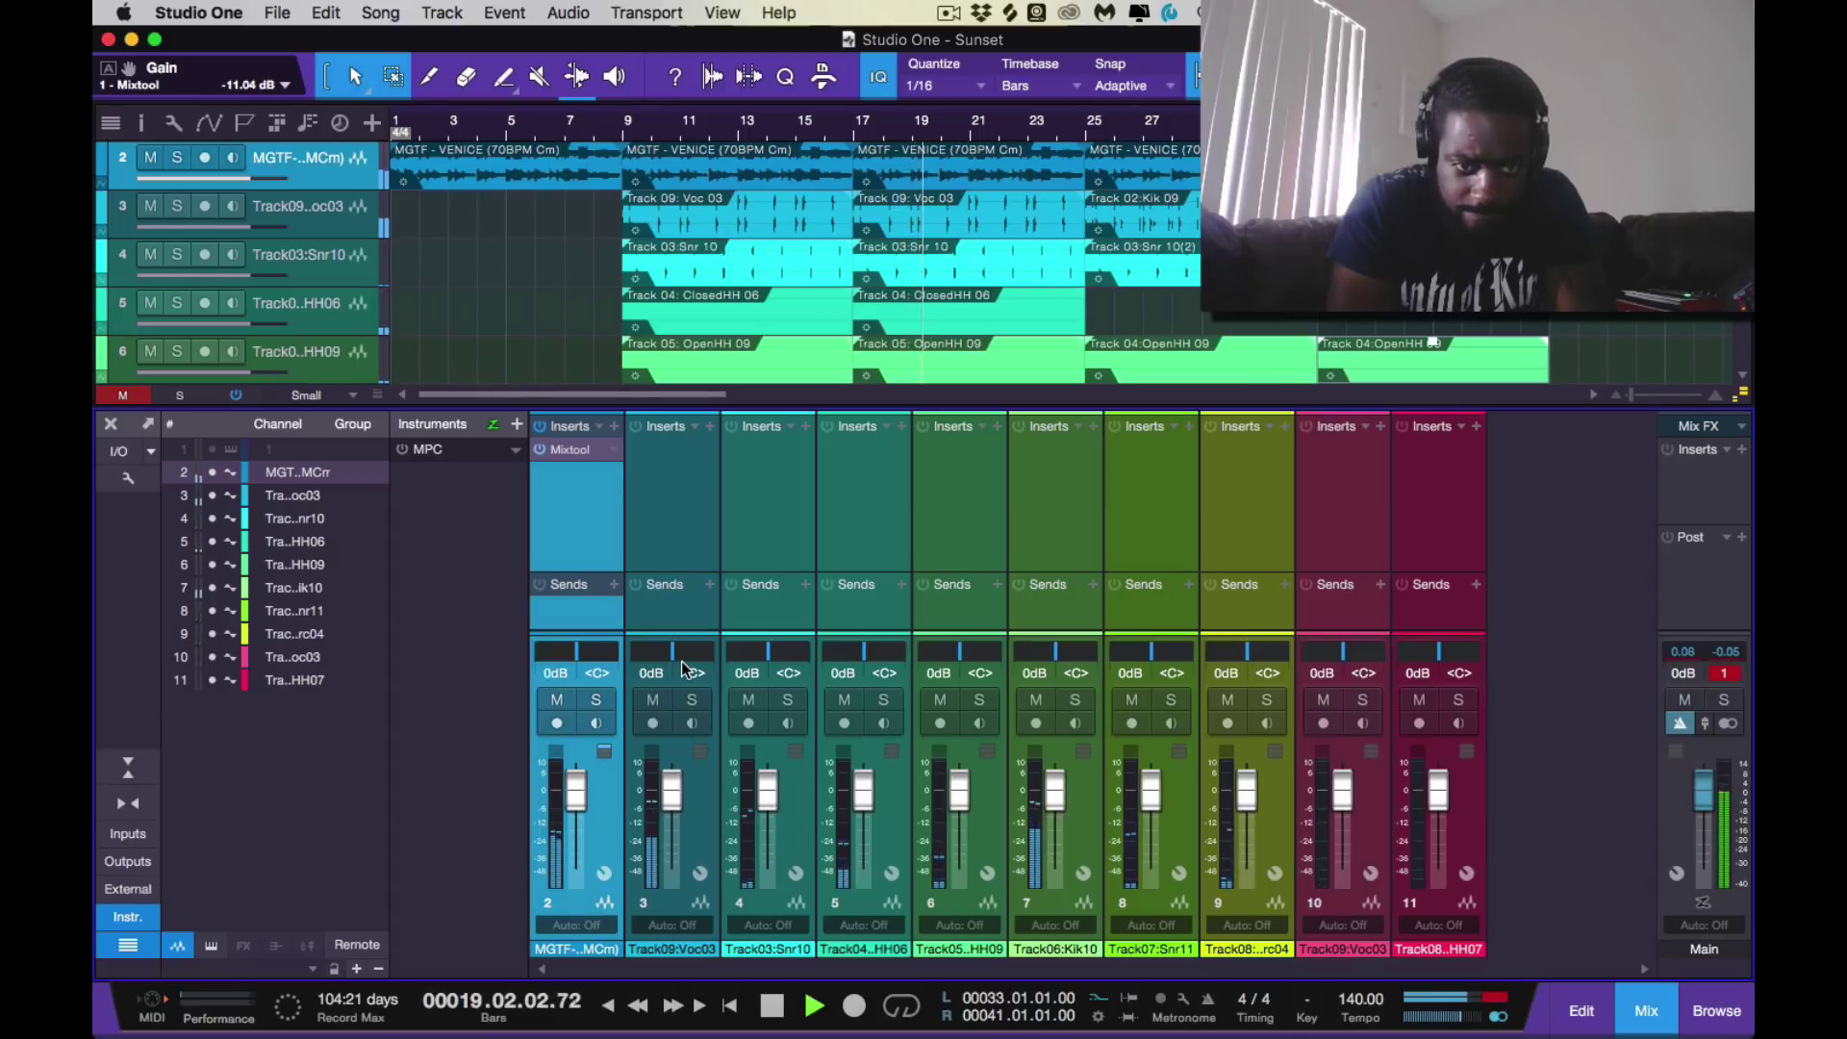
Try to insert Mixtool on drum channels 3 to 11 all at once
{"action": "left_click", "coordinate": [683, 534]}
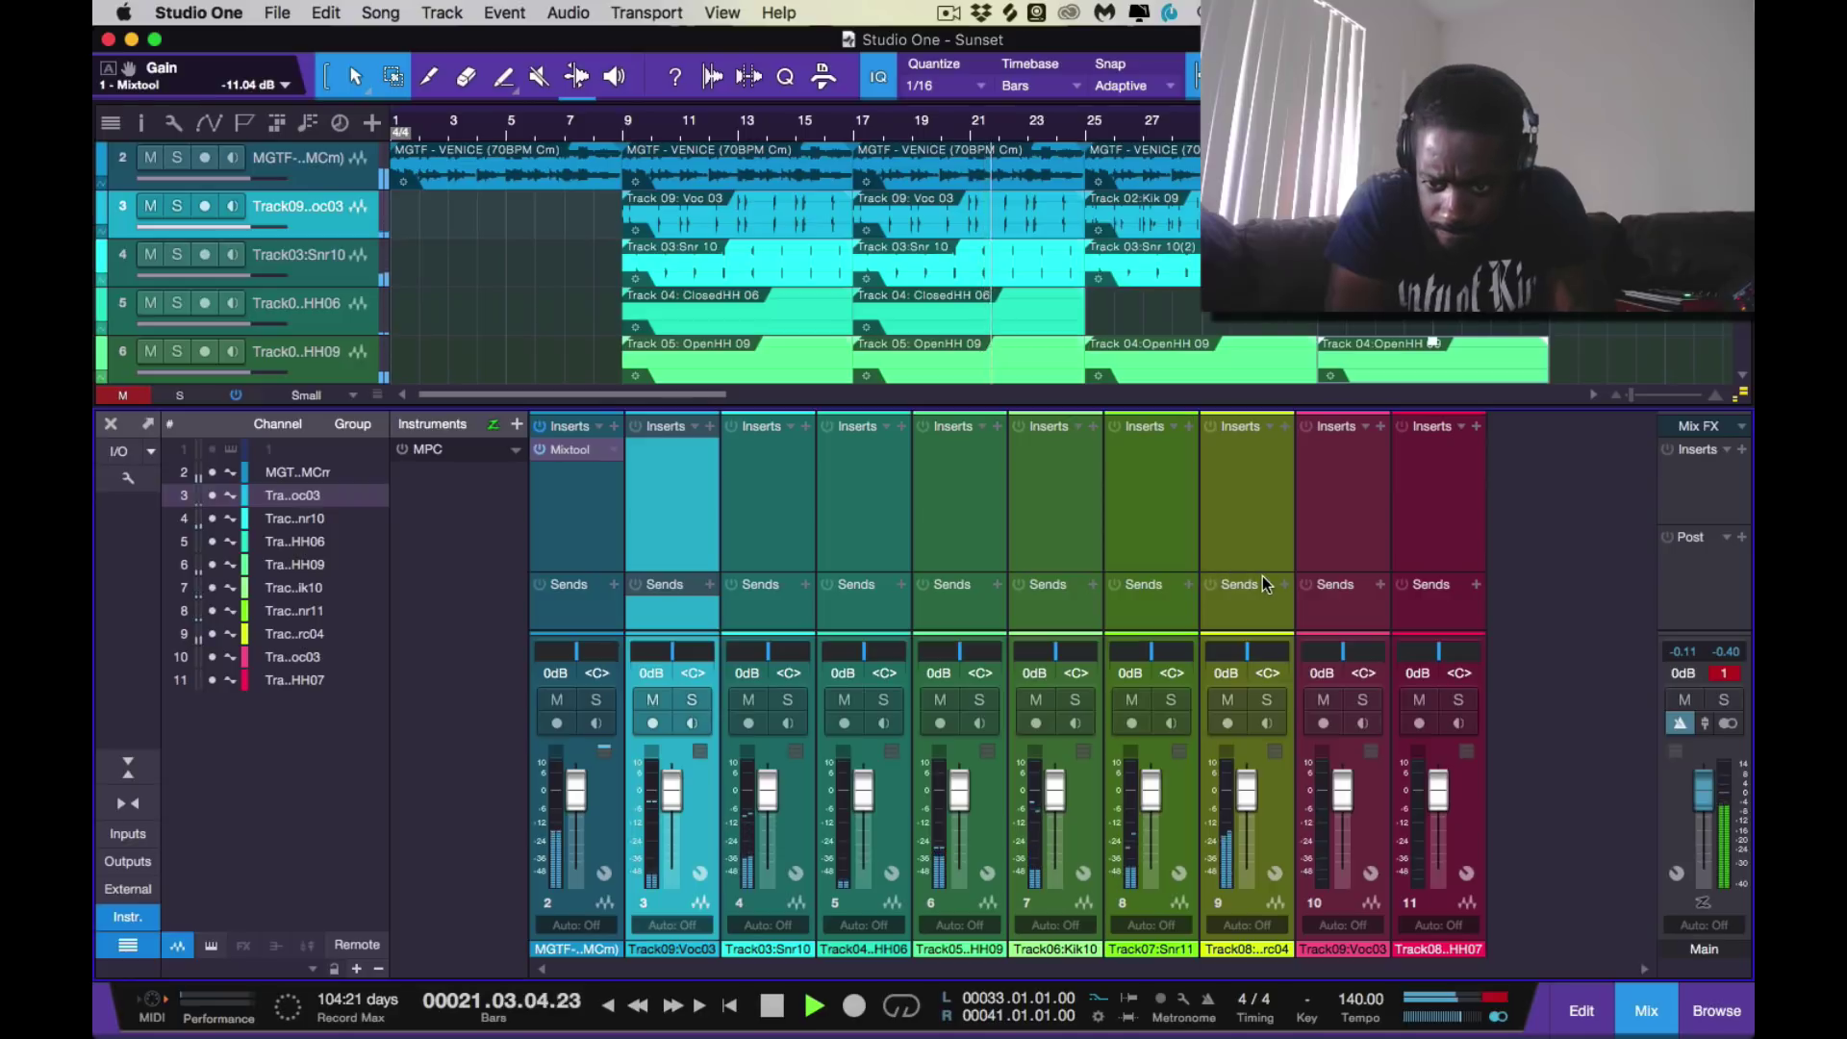
{"action": "left_click", "coordinate": [1424, 547], "text": "shift"}
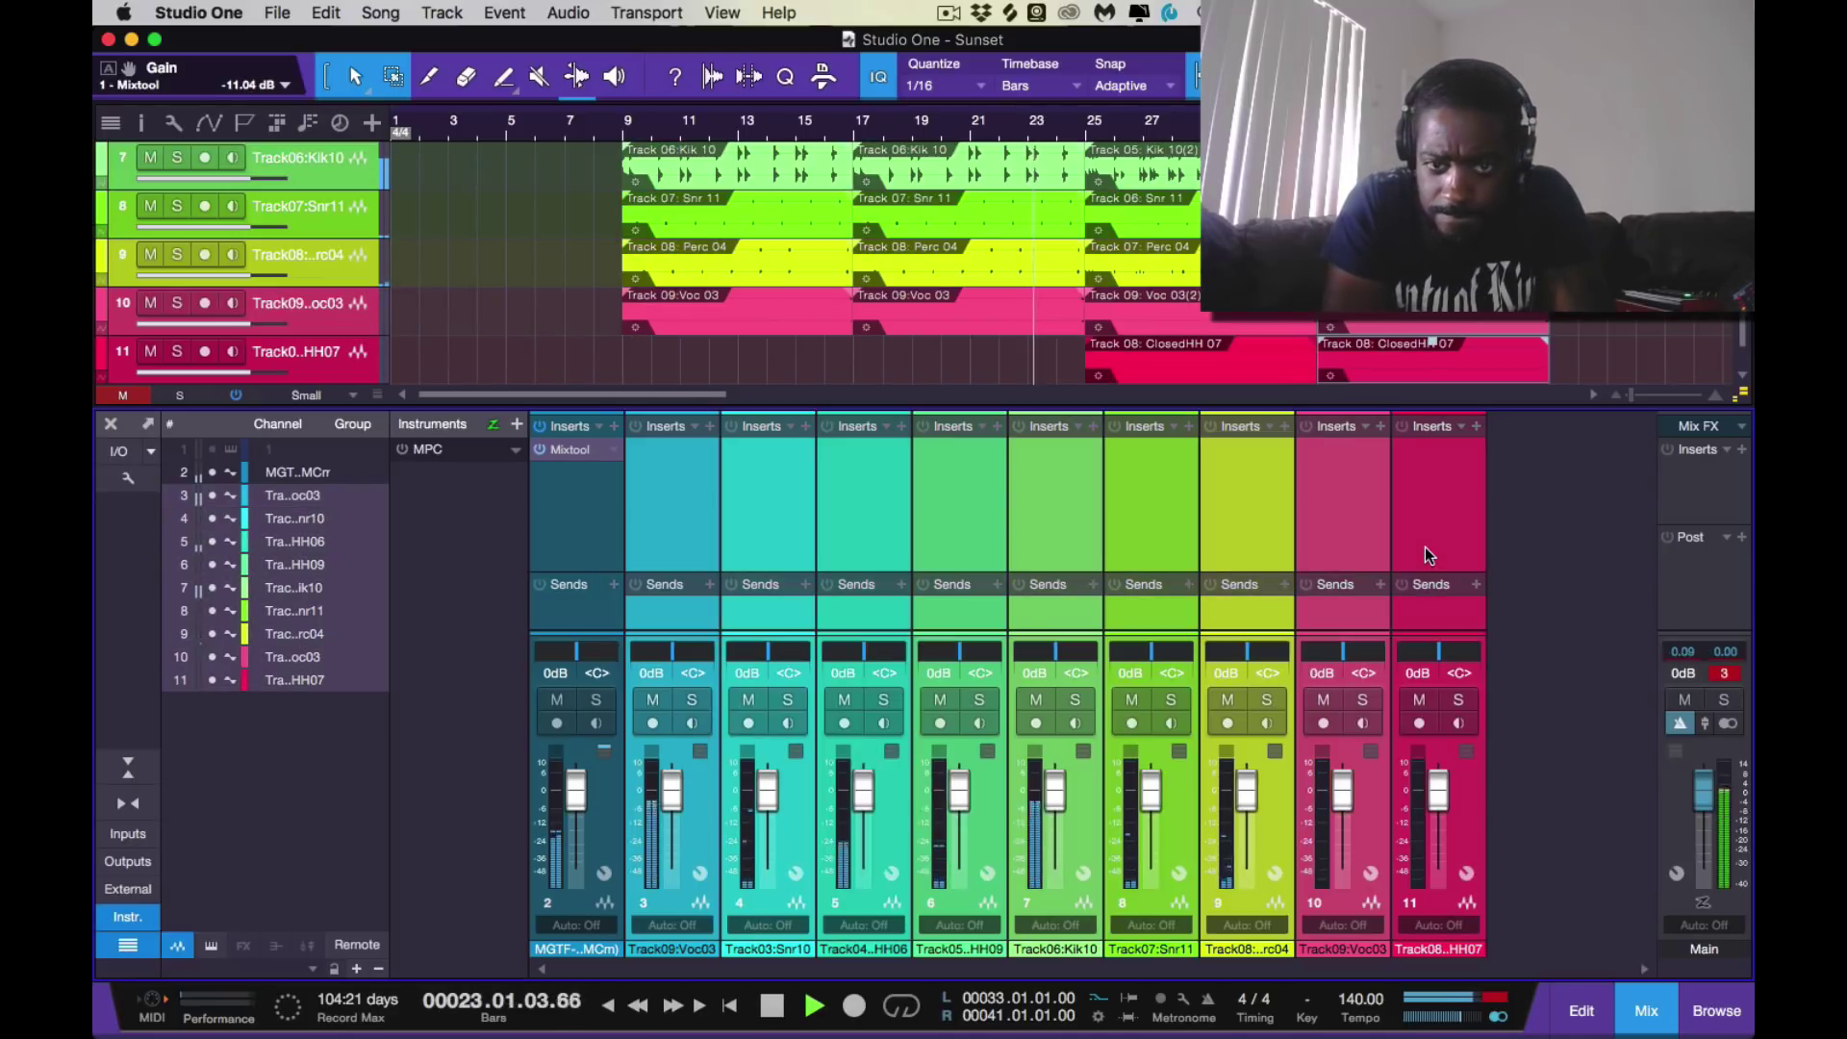
{"action": "left_click", "coordinate": [709, 426]}
{"action": "left_click", "coordinate": [841, 481]}
{"action": "type", "text": "mi"}
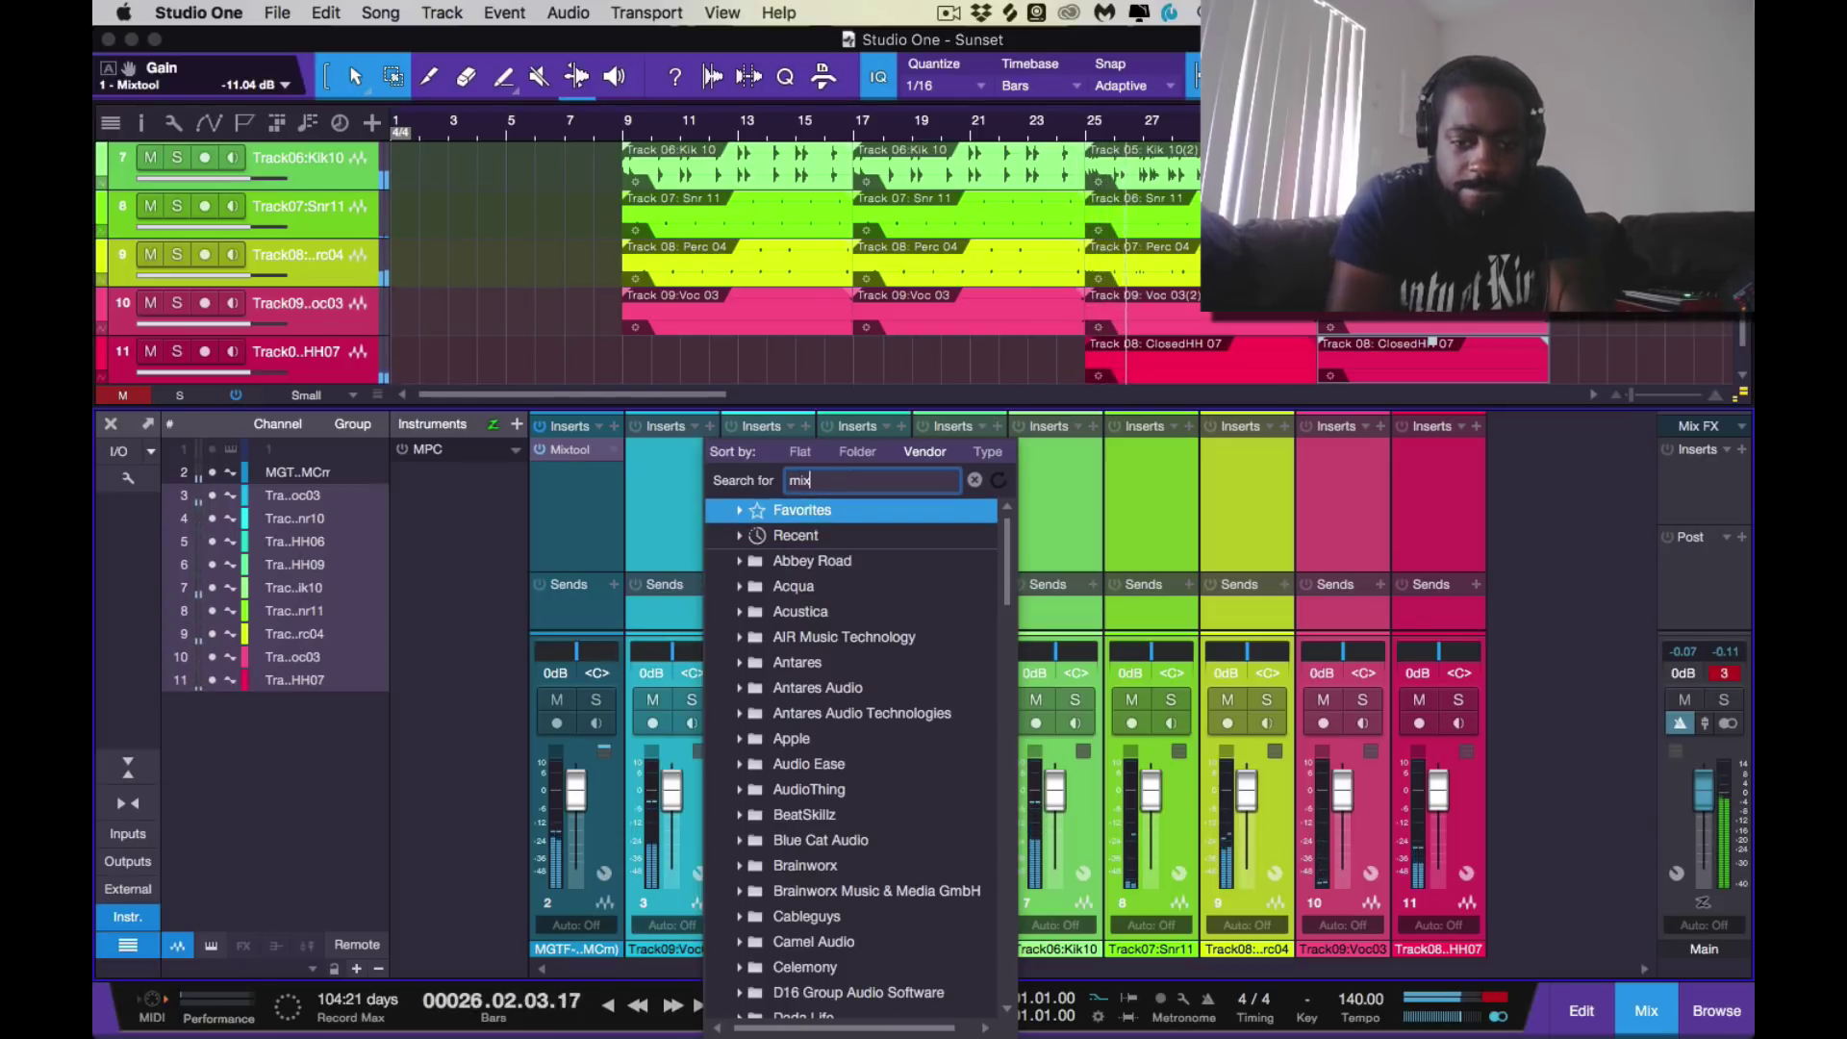
{"action": "type", "text": "x"}
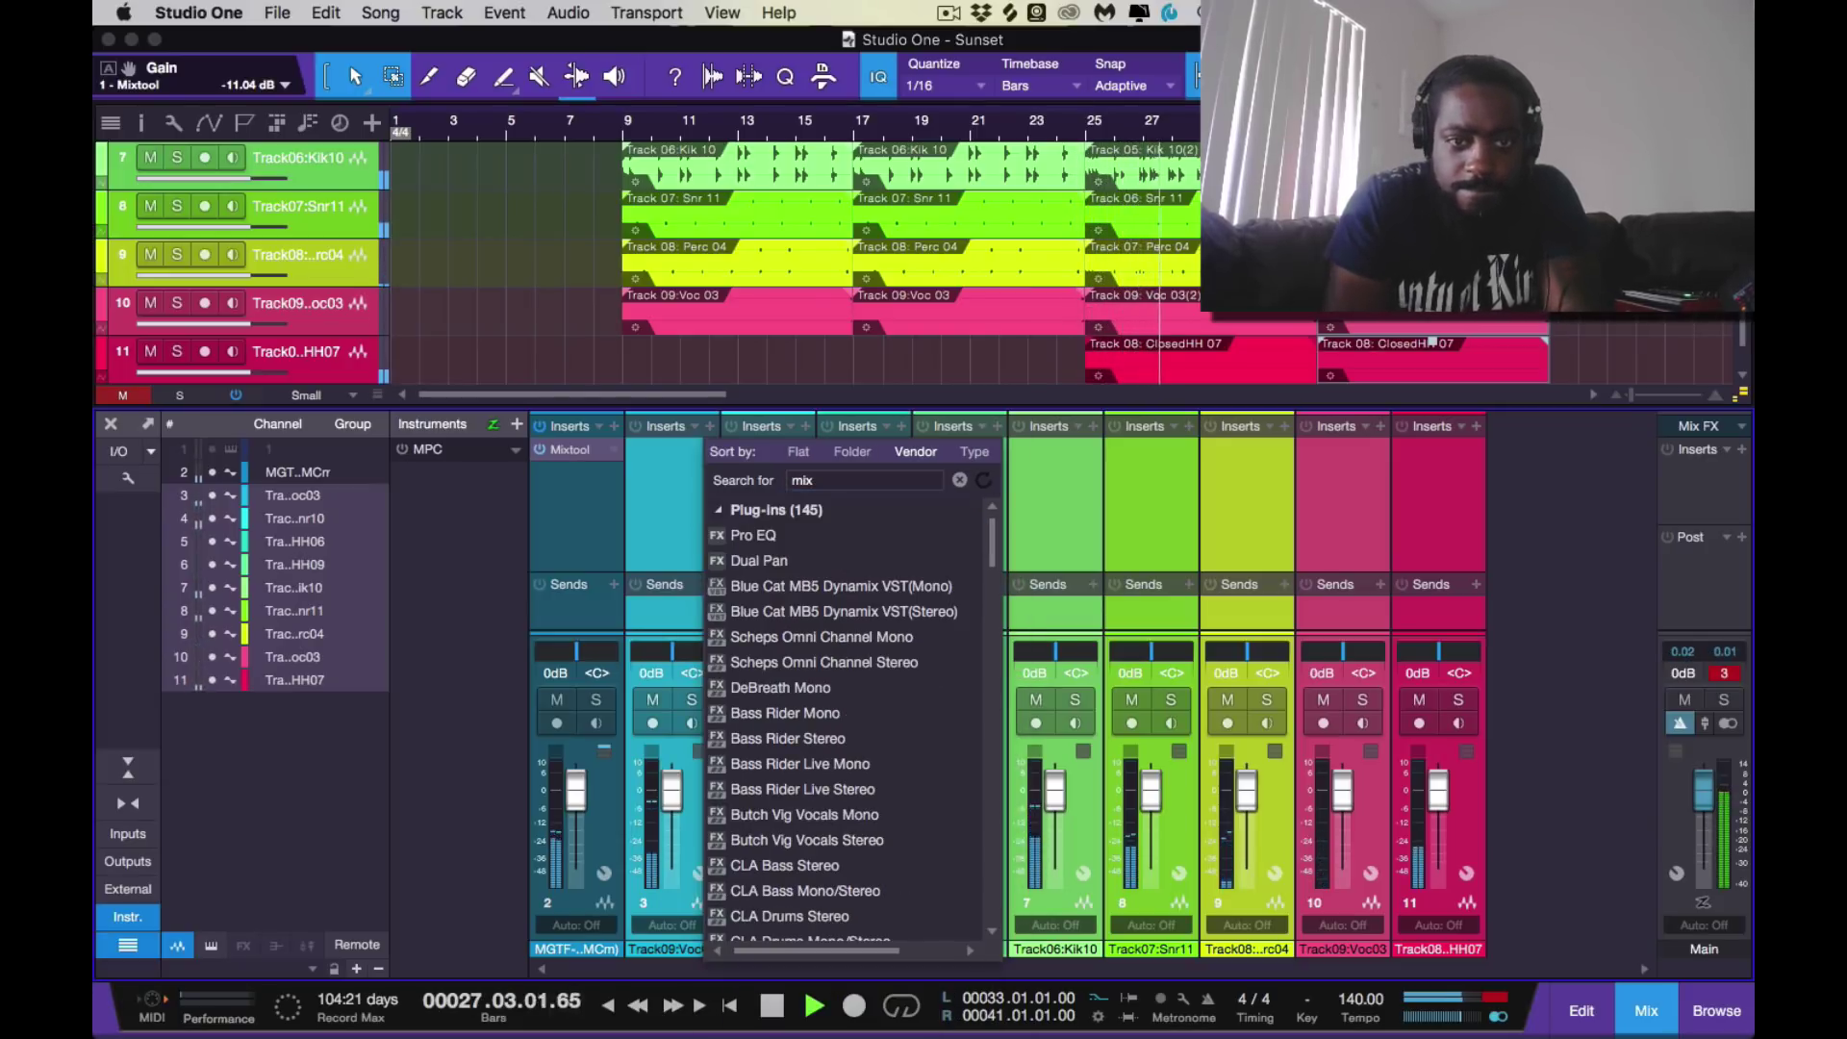
{"action": "double_click", "coordinate": [825, 479]}
{"action": "type", "text": "mix"}
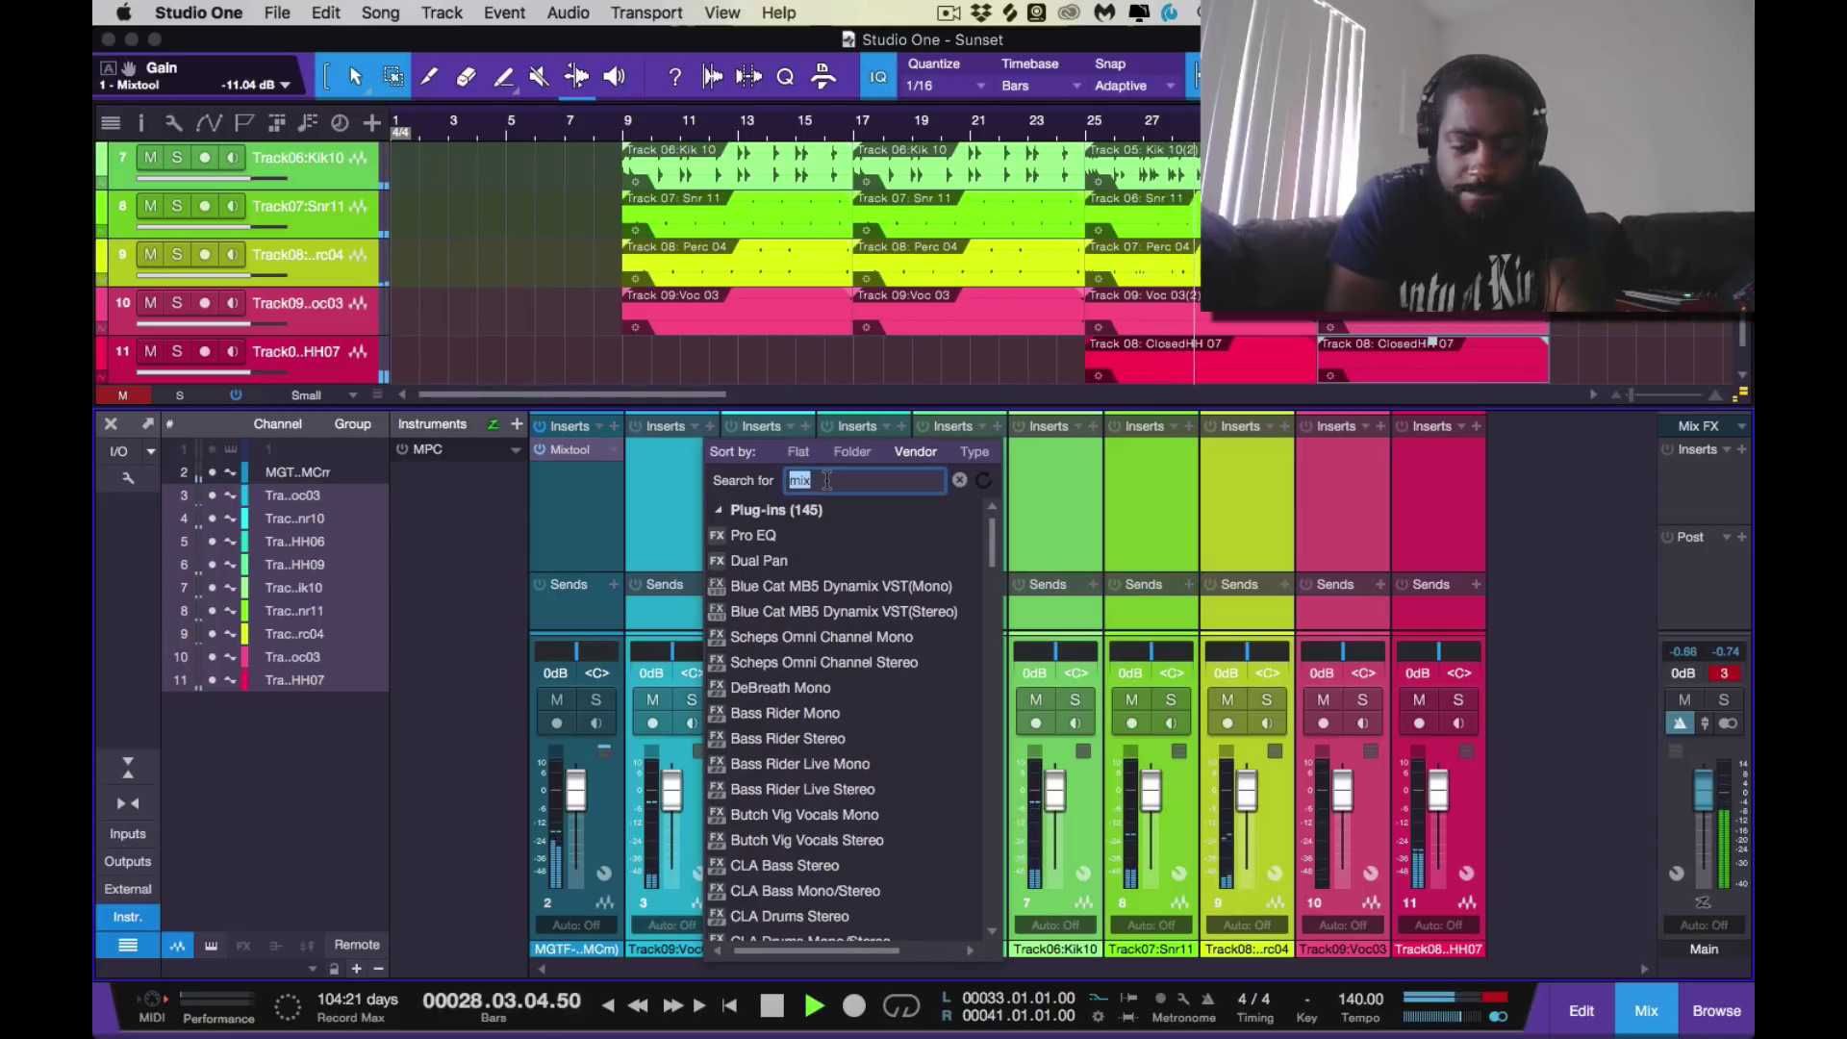
{"action": "type", "text": "too"}
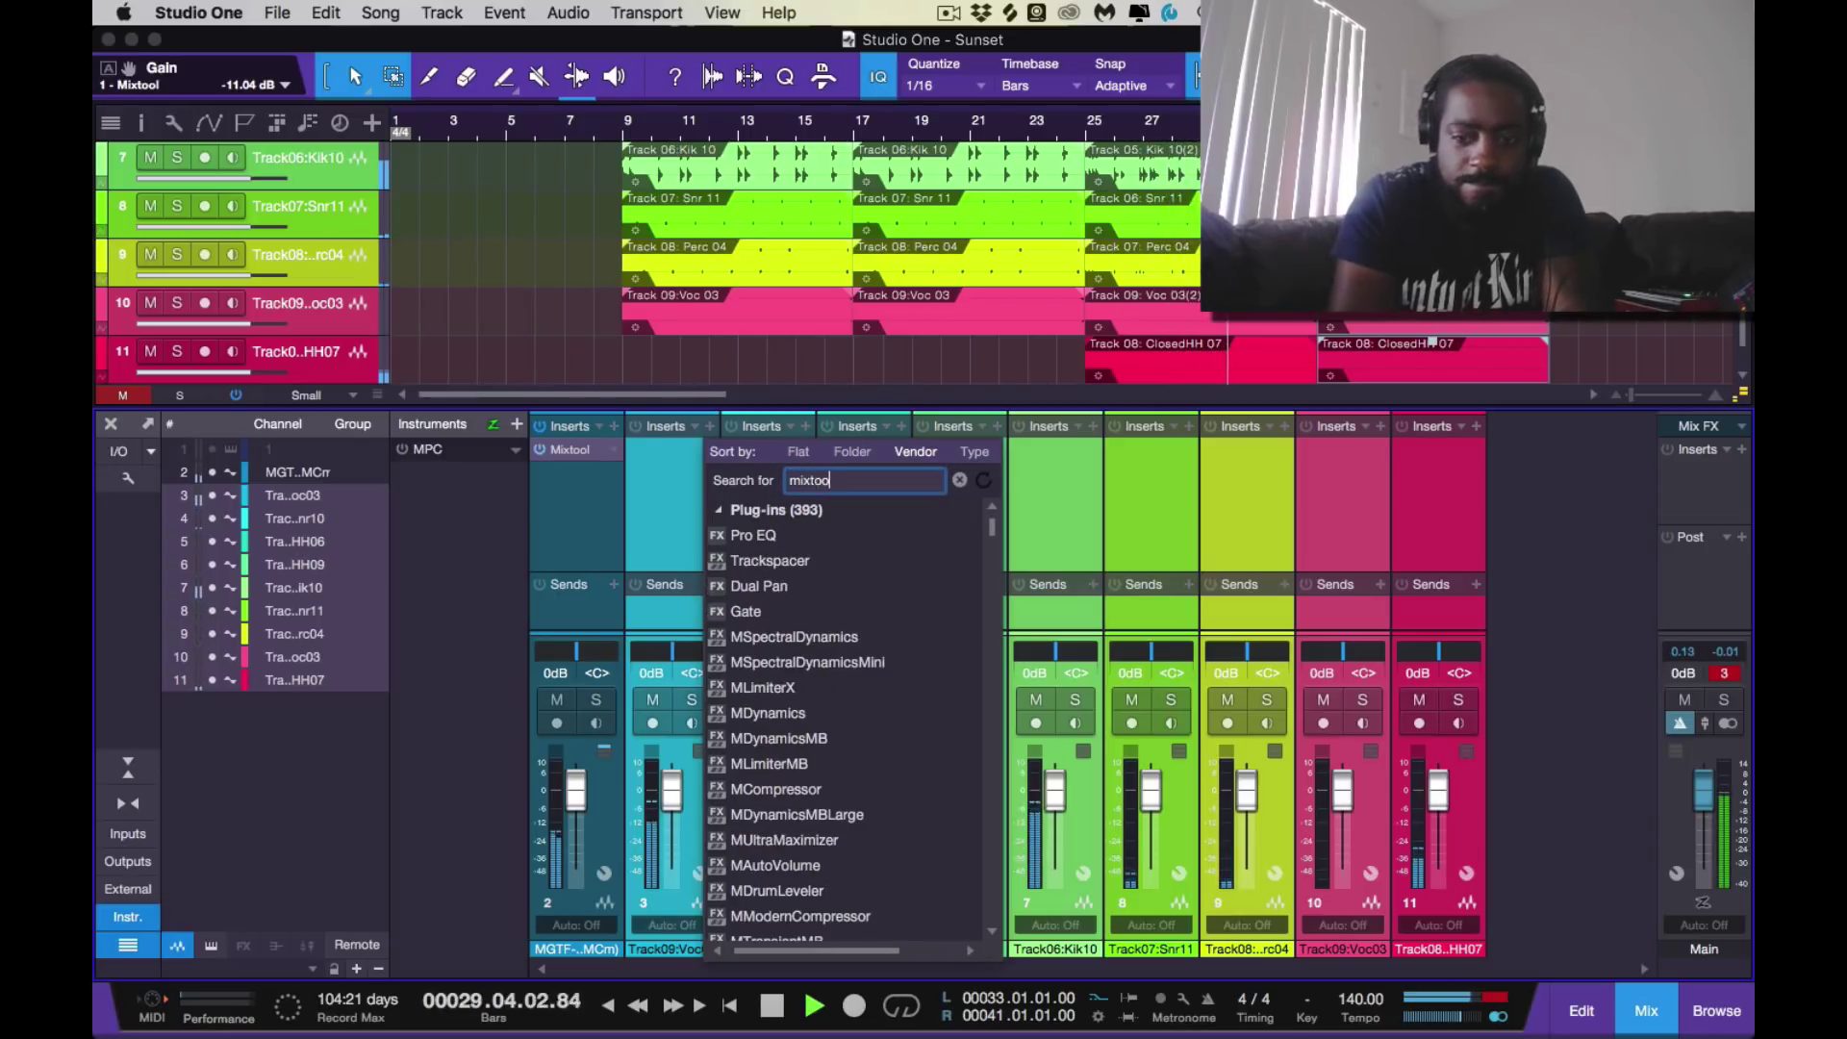
{"action": "type", "text": "l"}
{"action": "left_click", "coordinate": [741, 536]}
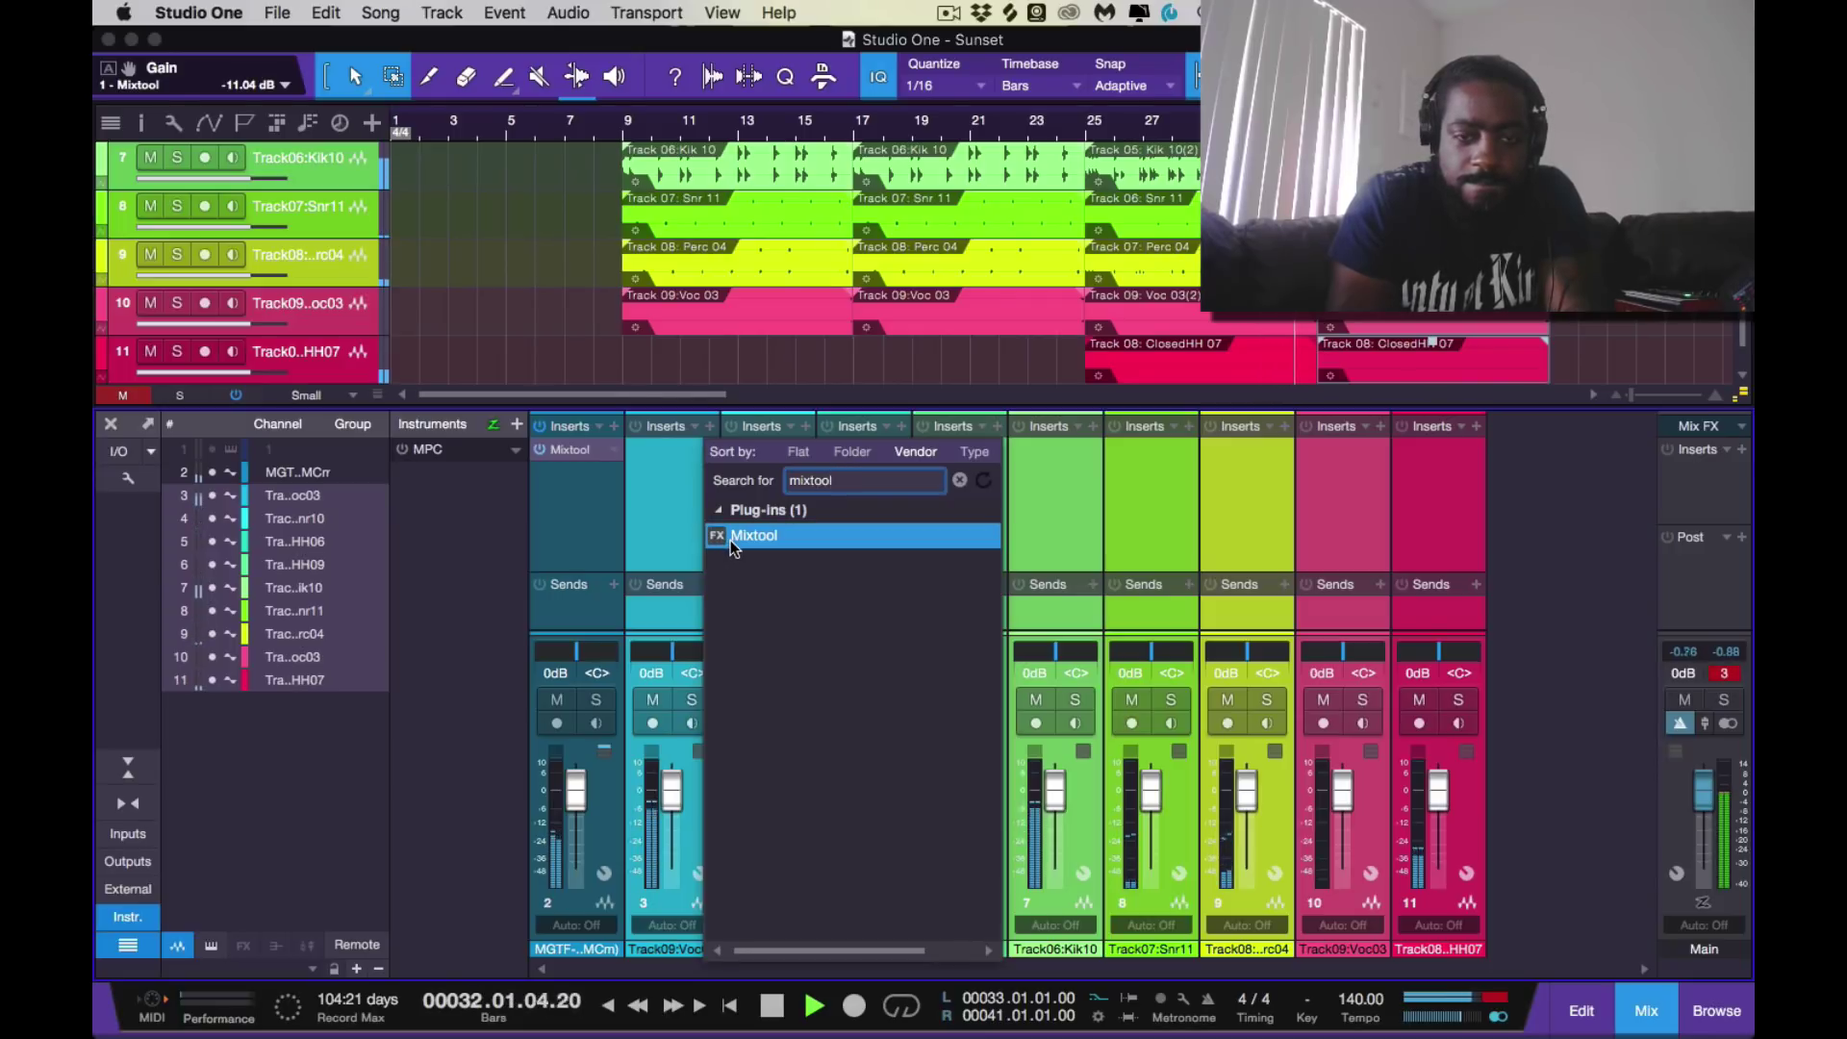
{"action": "left_click", "coordinate": [1169, 541]}
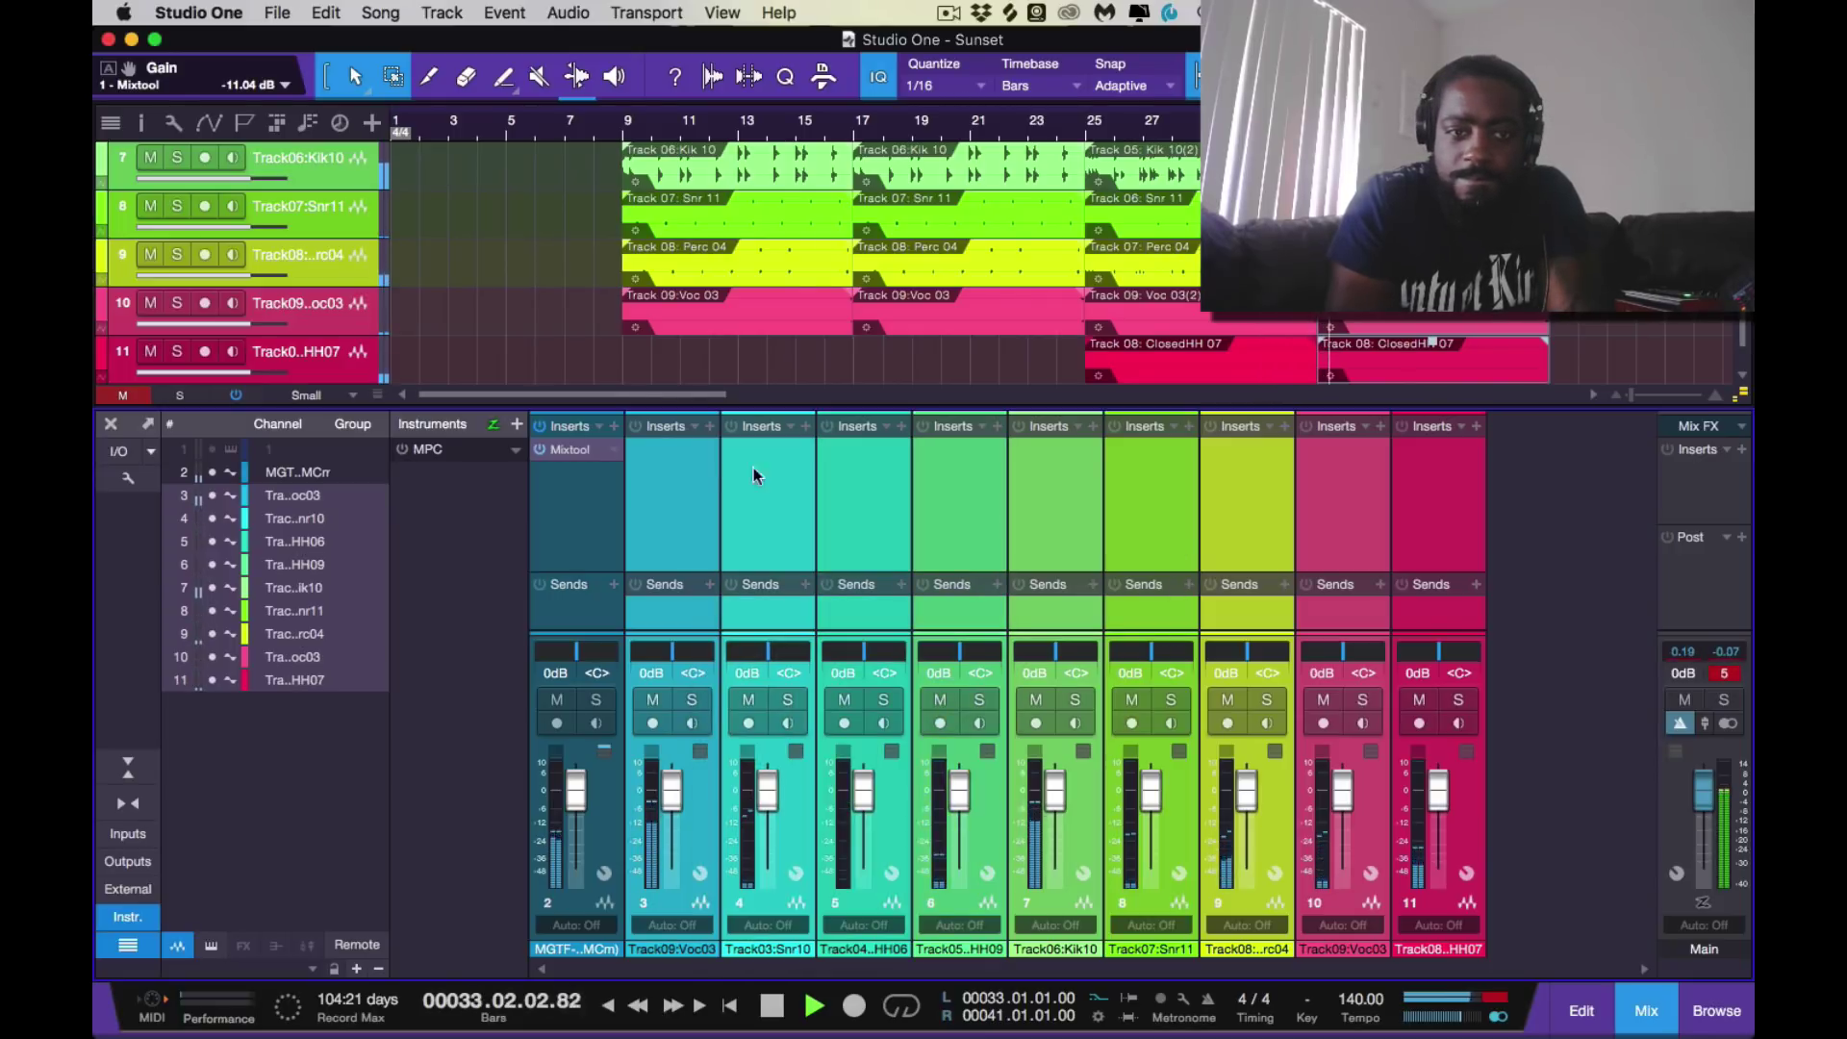
Find the Mixtool plug-in and insert it on channel 3, the Track 09 Voc 03 channel
{"action": "left_click", "coordinate": [689, 505]}
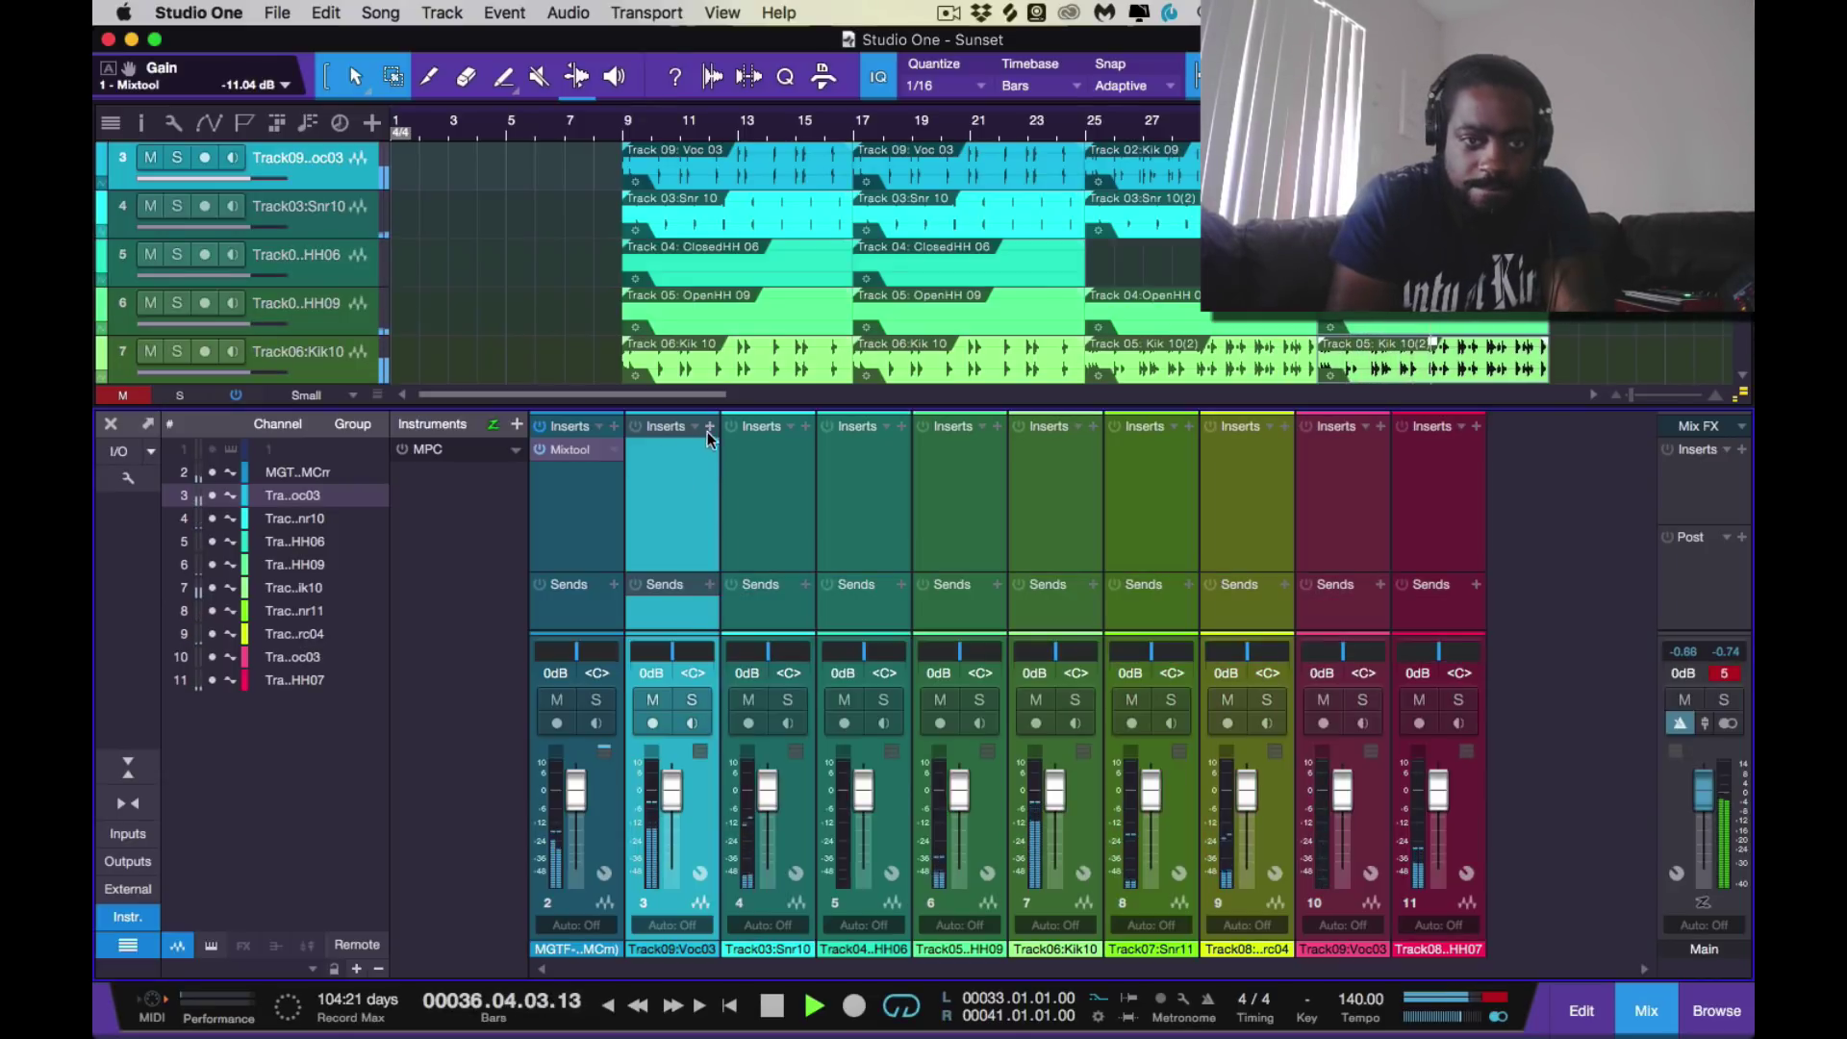
{"action": "left_click", "coordinate": [709, 427]}
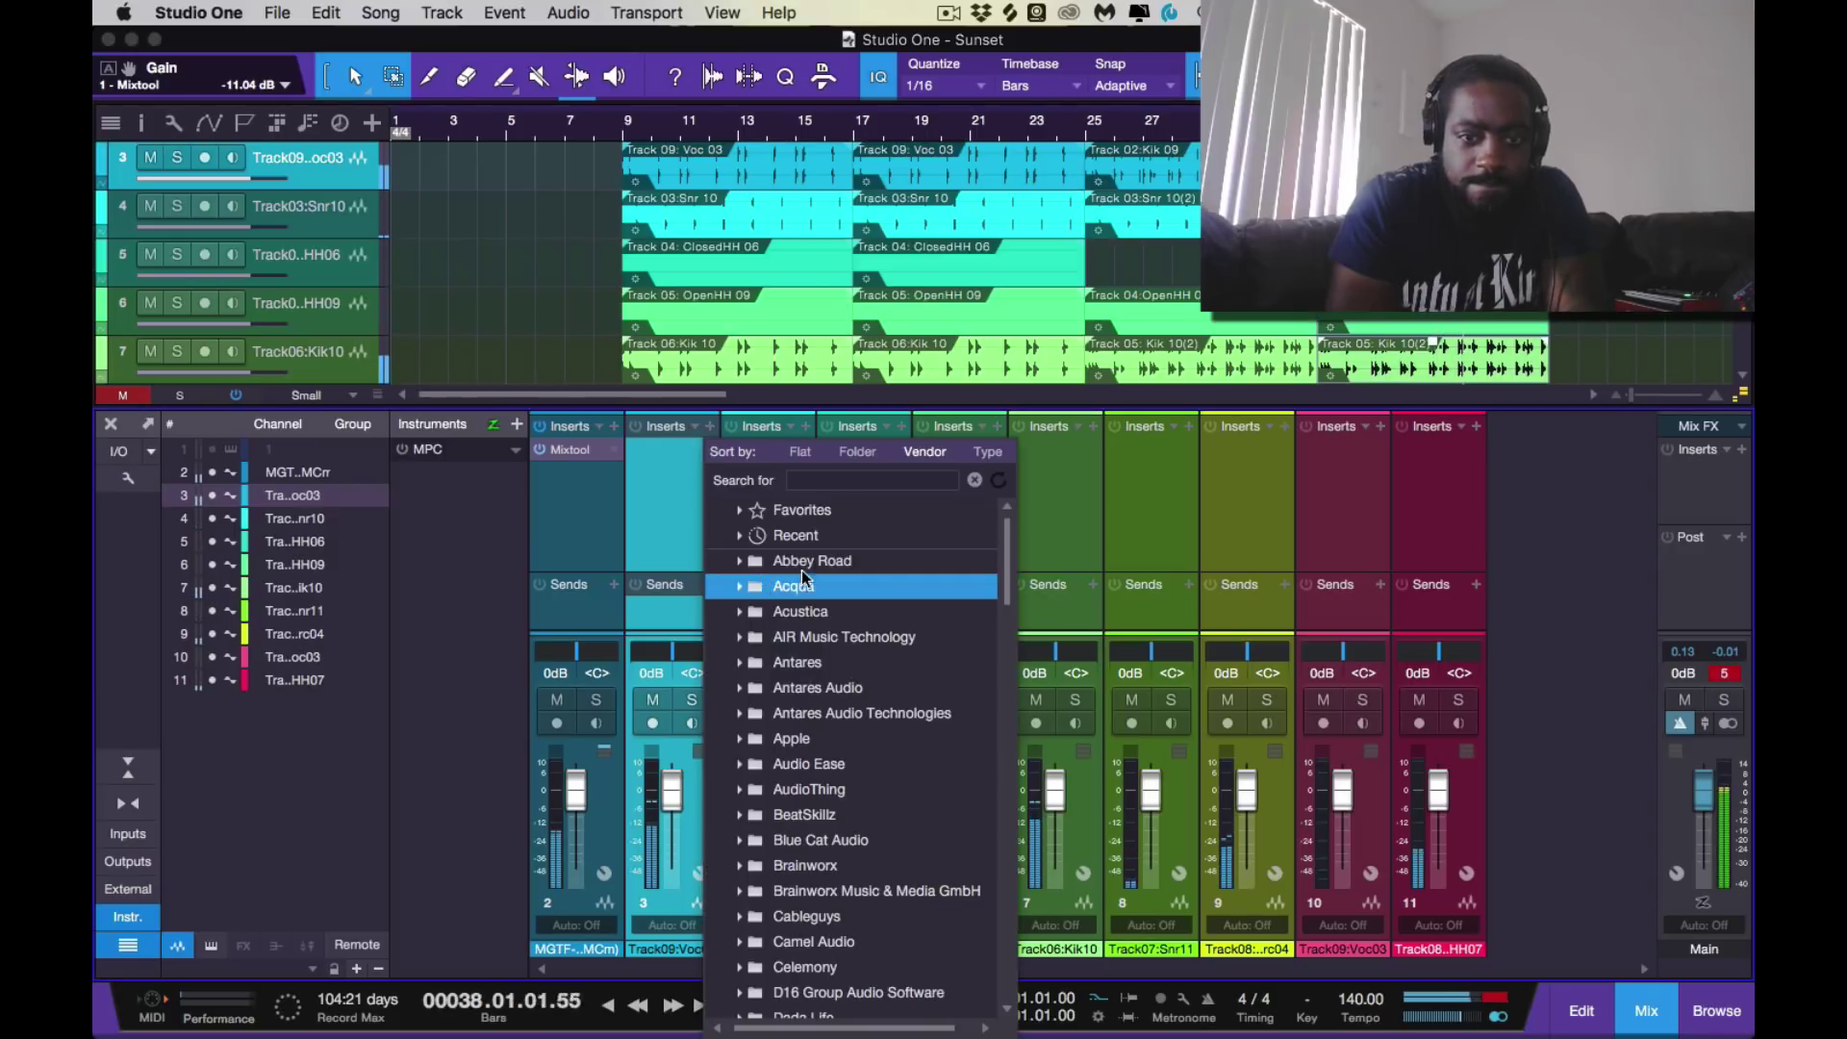
{"action": "left_click", "coordinate": [839, 481]}
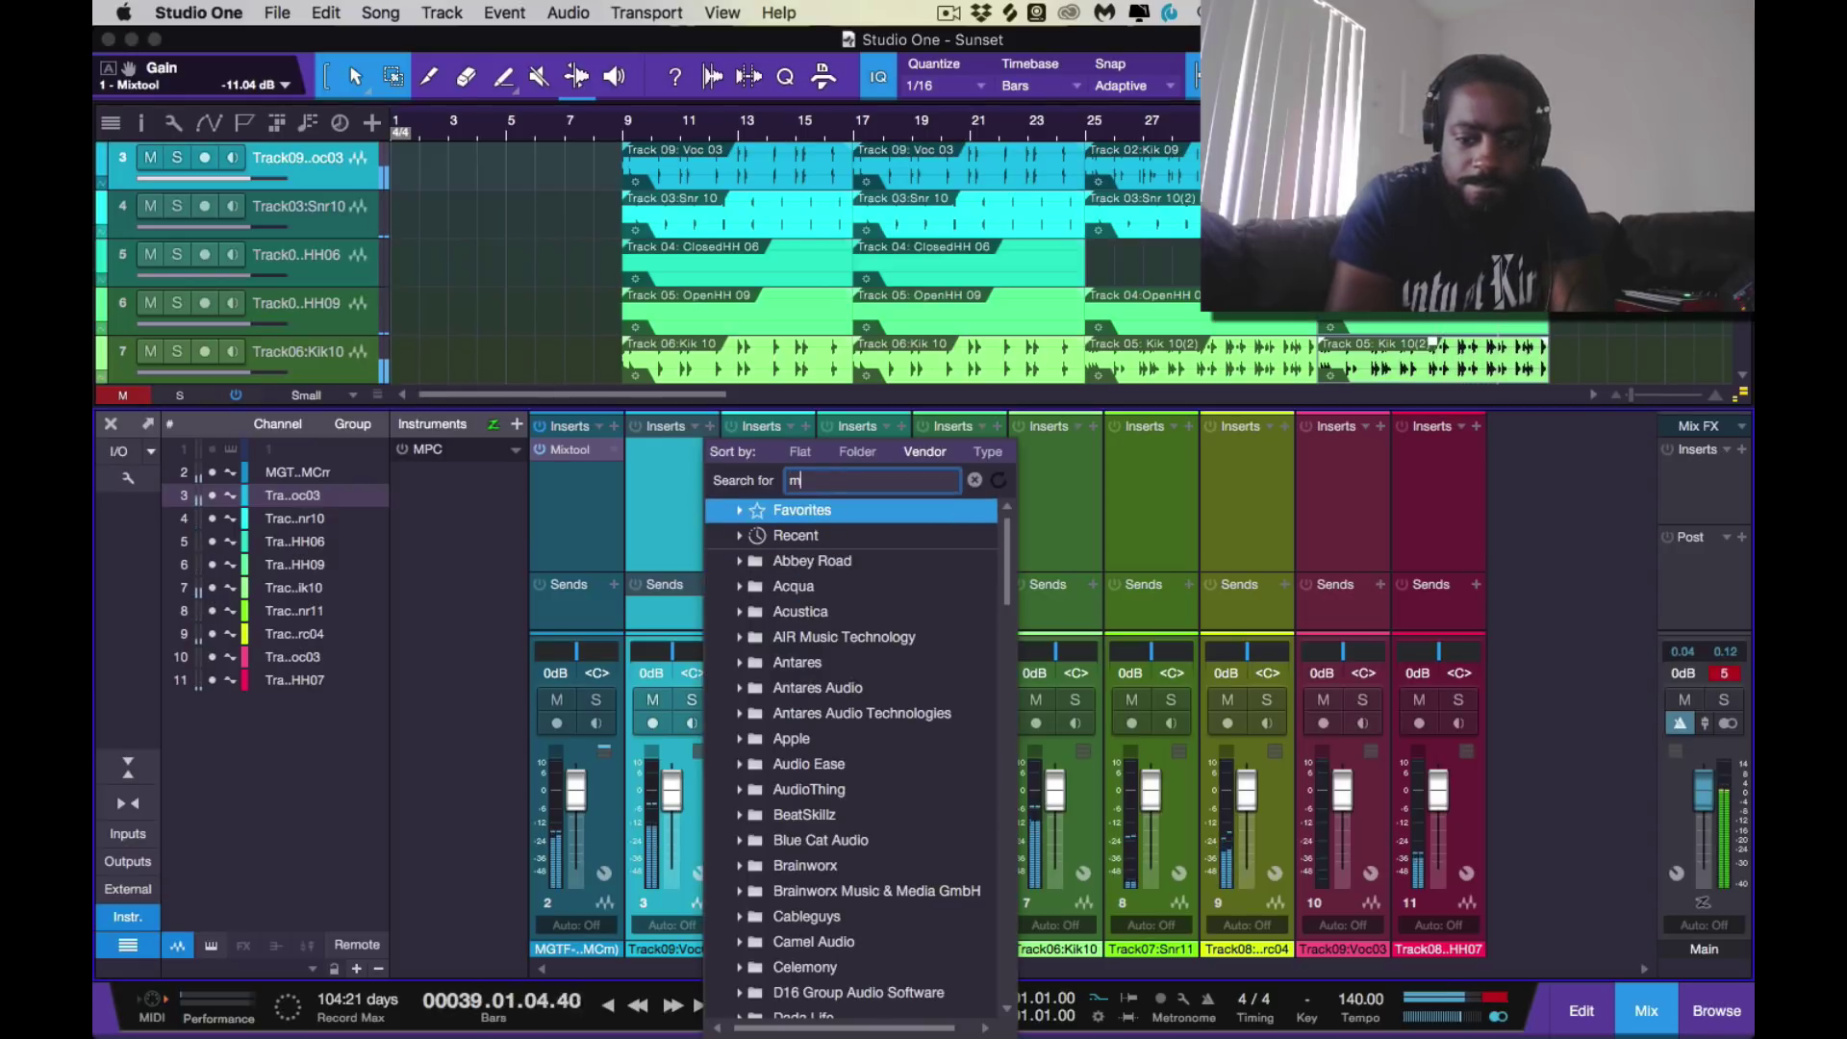
{"action": "key", "text": "Return"}
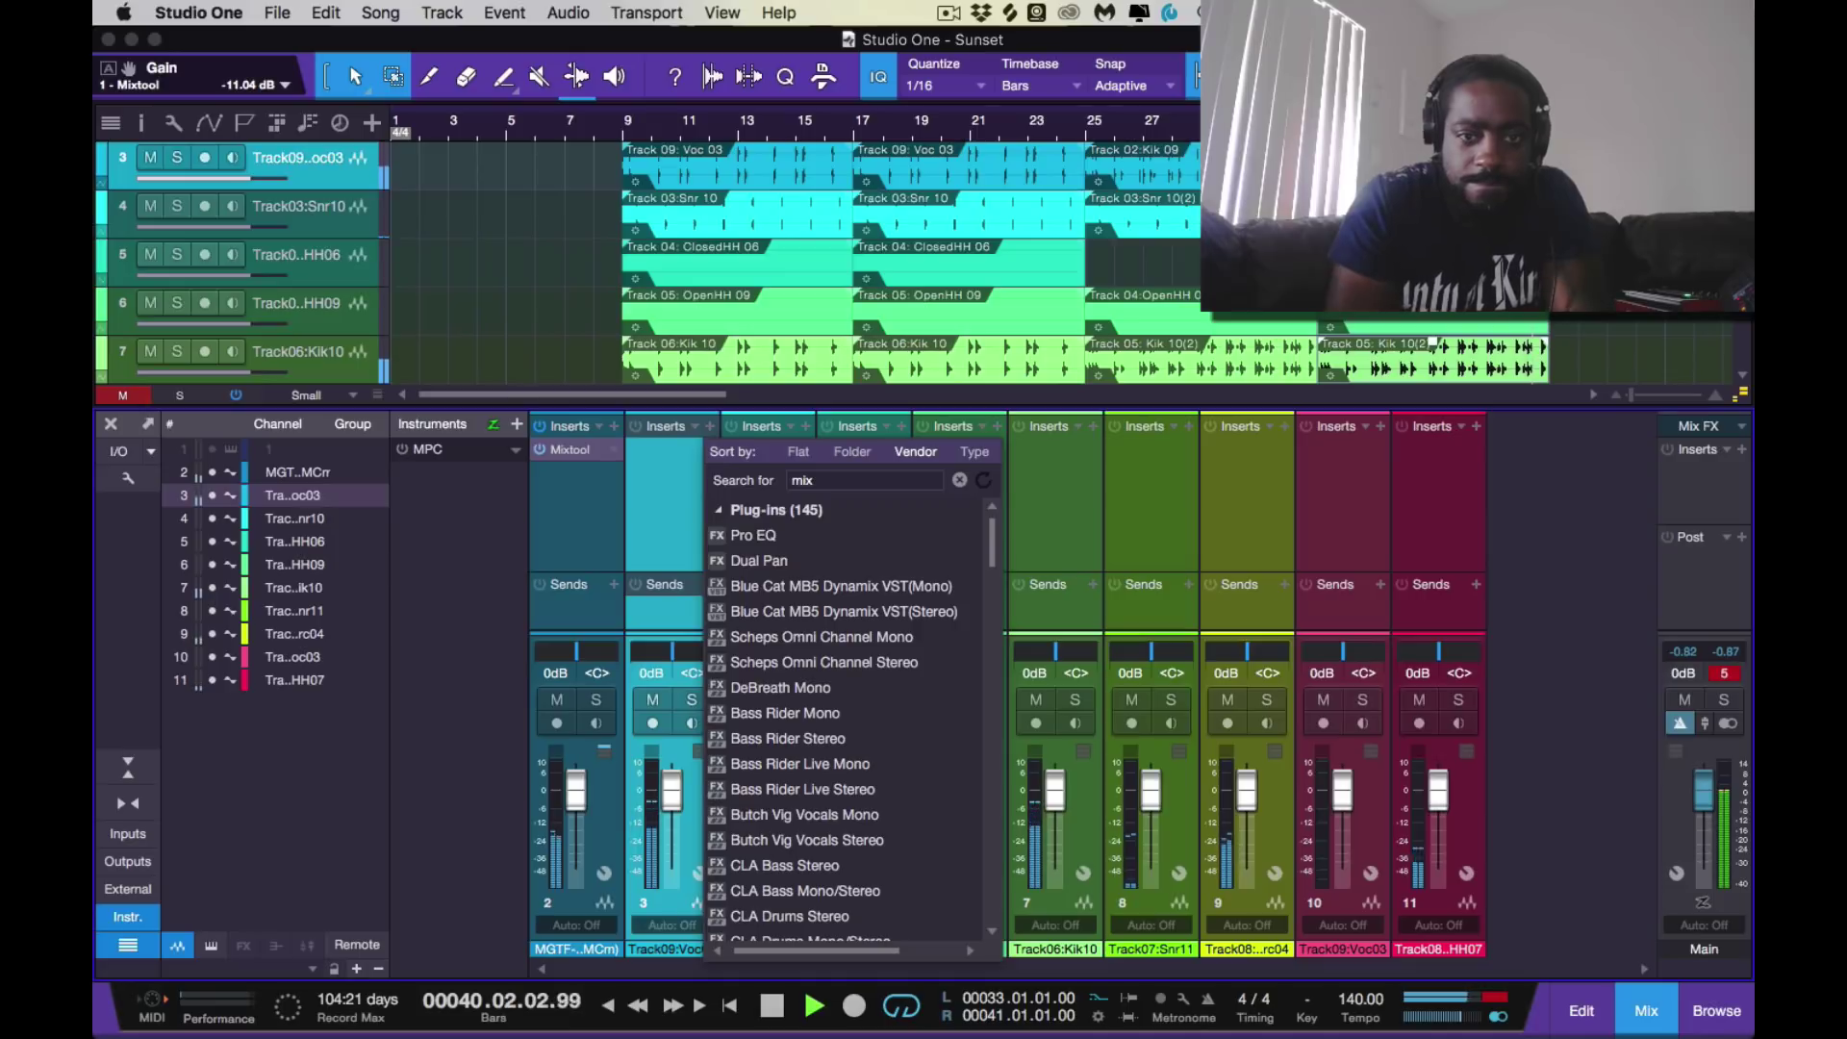
{"action": "left_click", "coordinate": [826, 481]}
{"action": "type", "text": "m"}
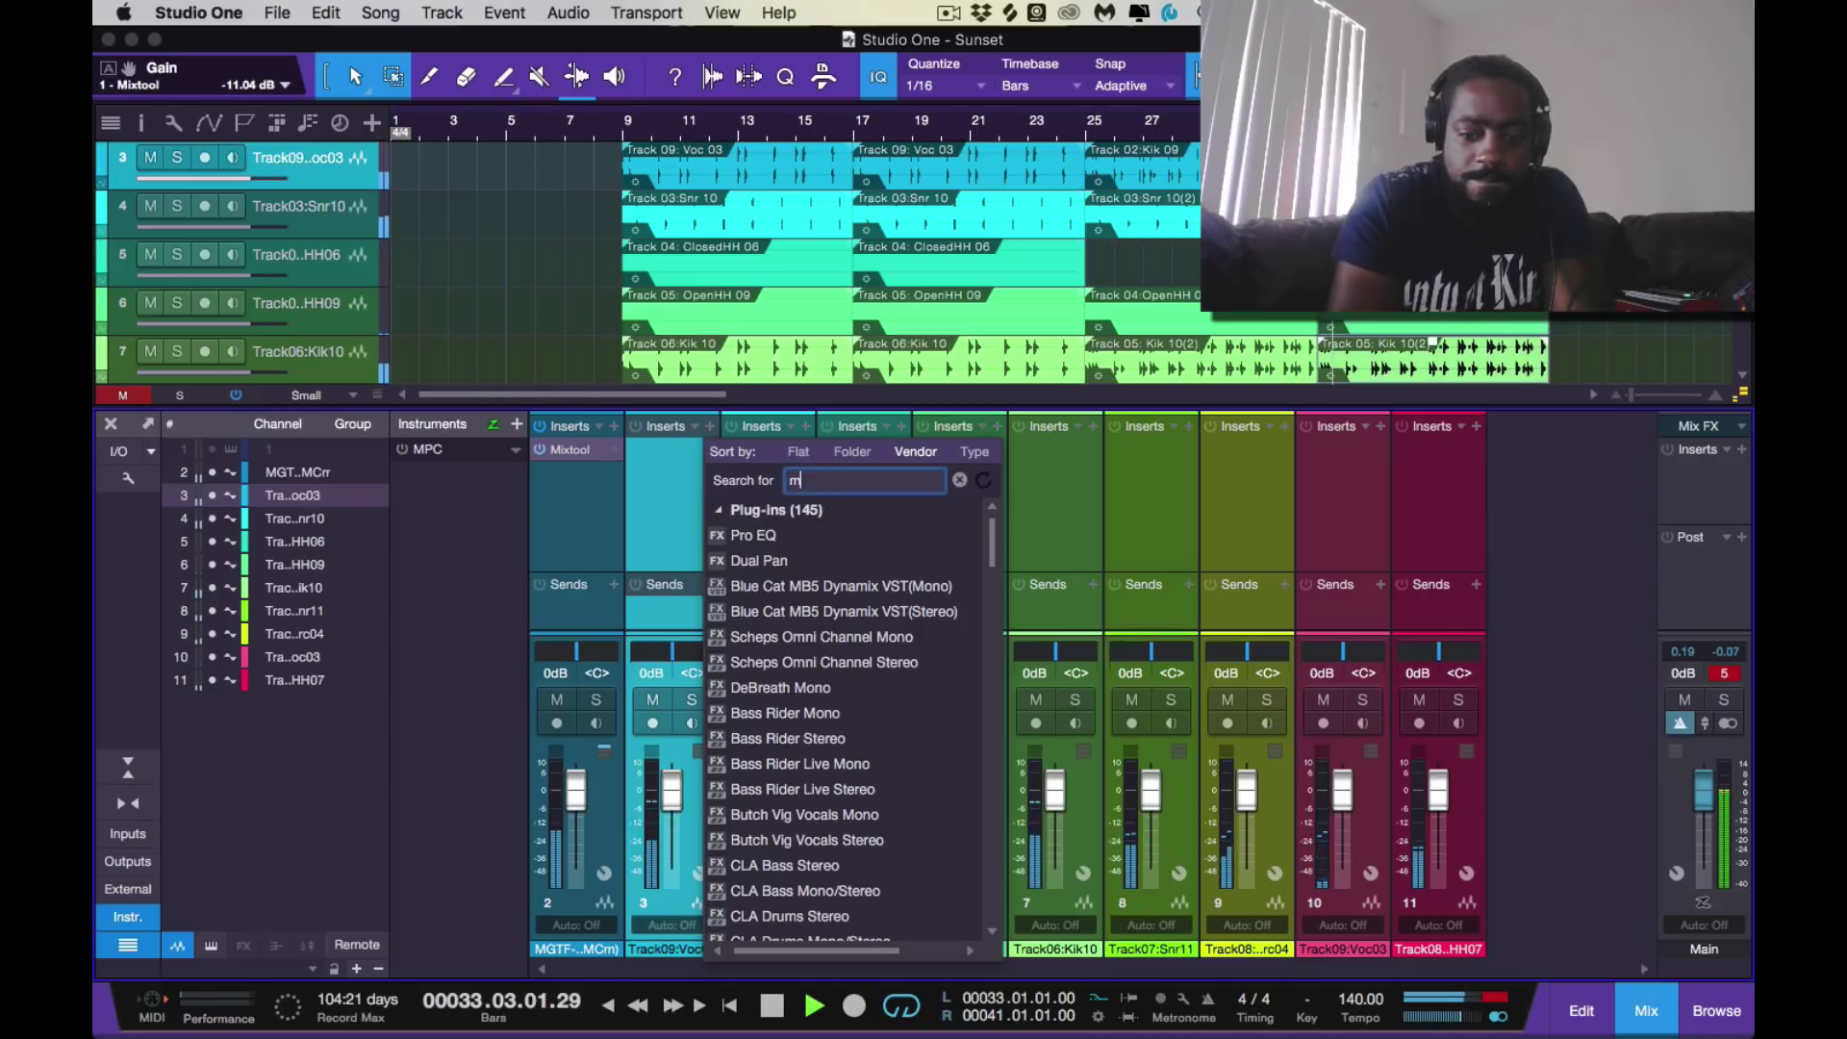
{"action": "type", "text": "ixtool"}
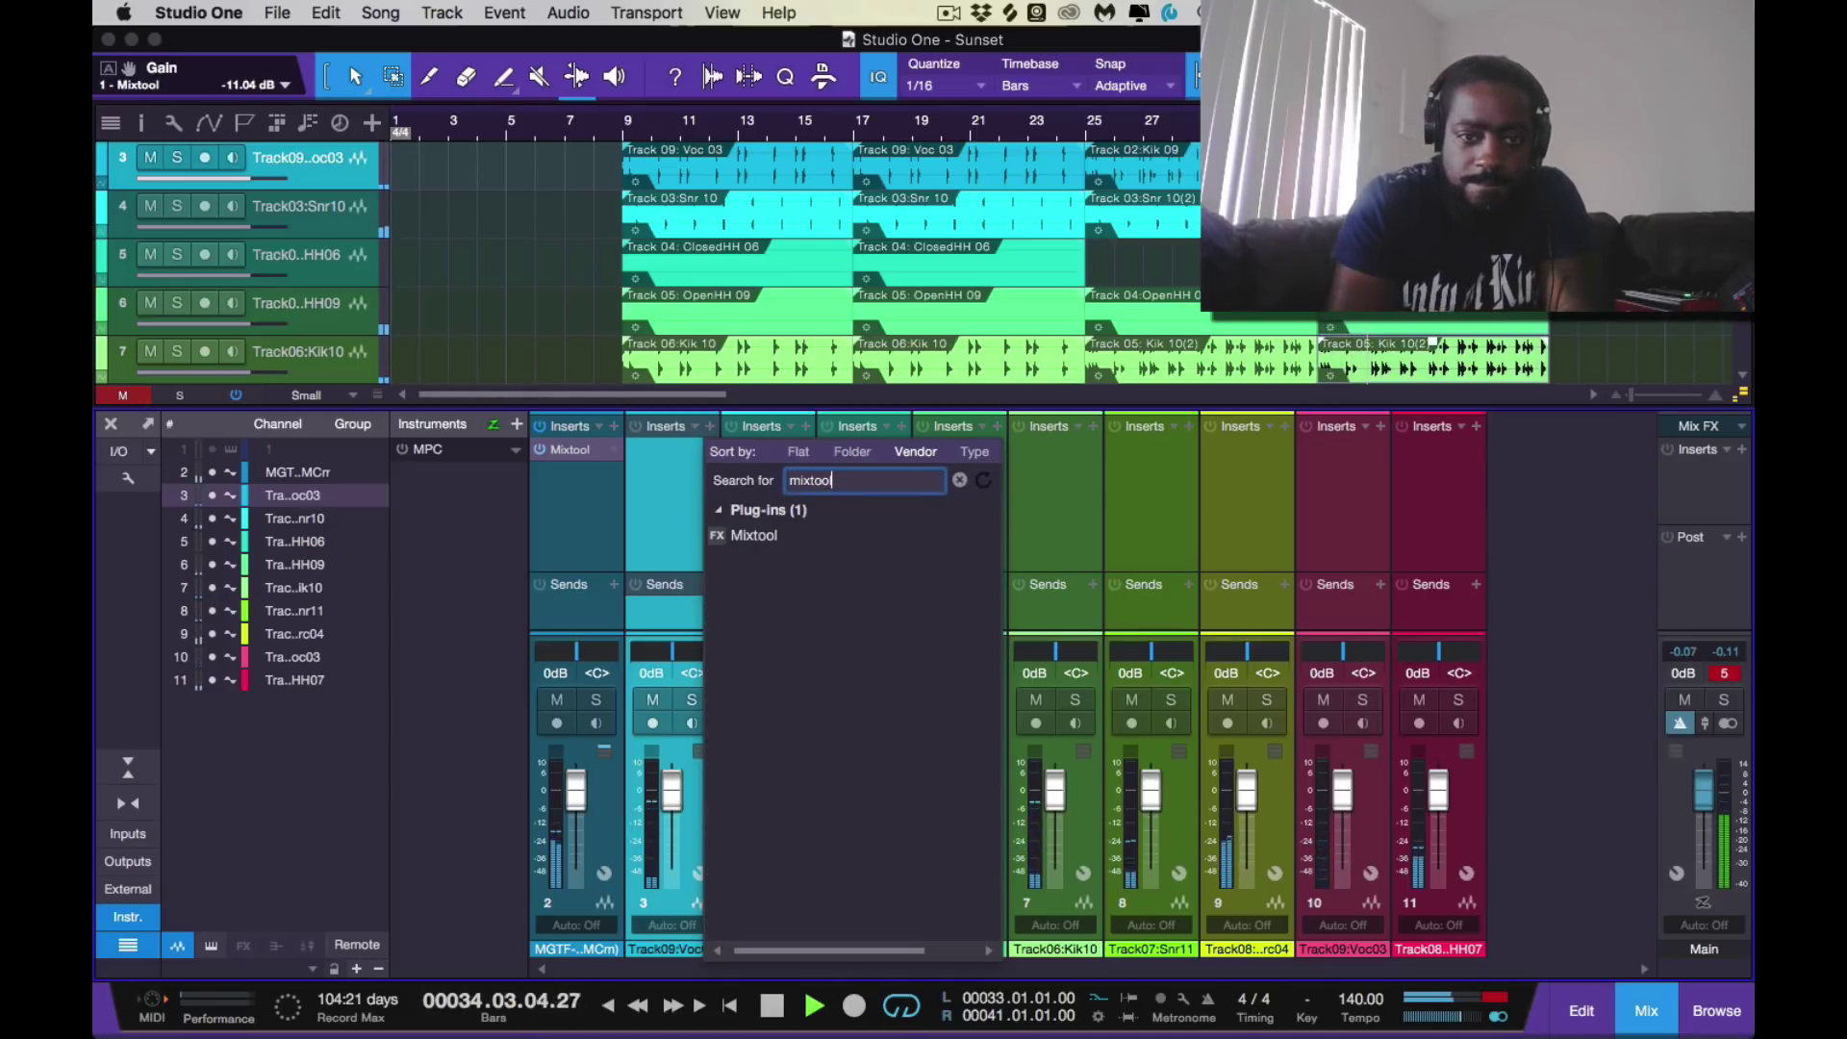
{"action": "left_click", "coordinate": [755, 537]}
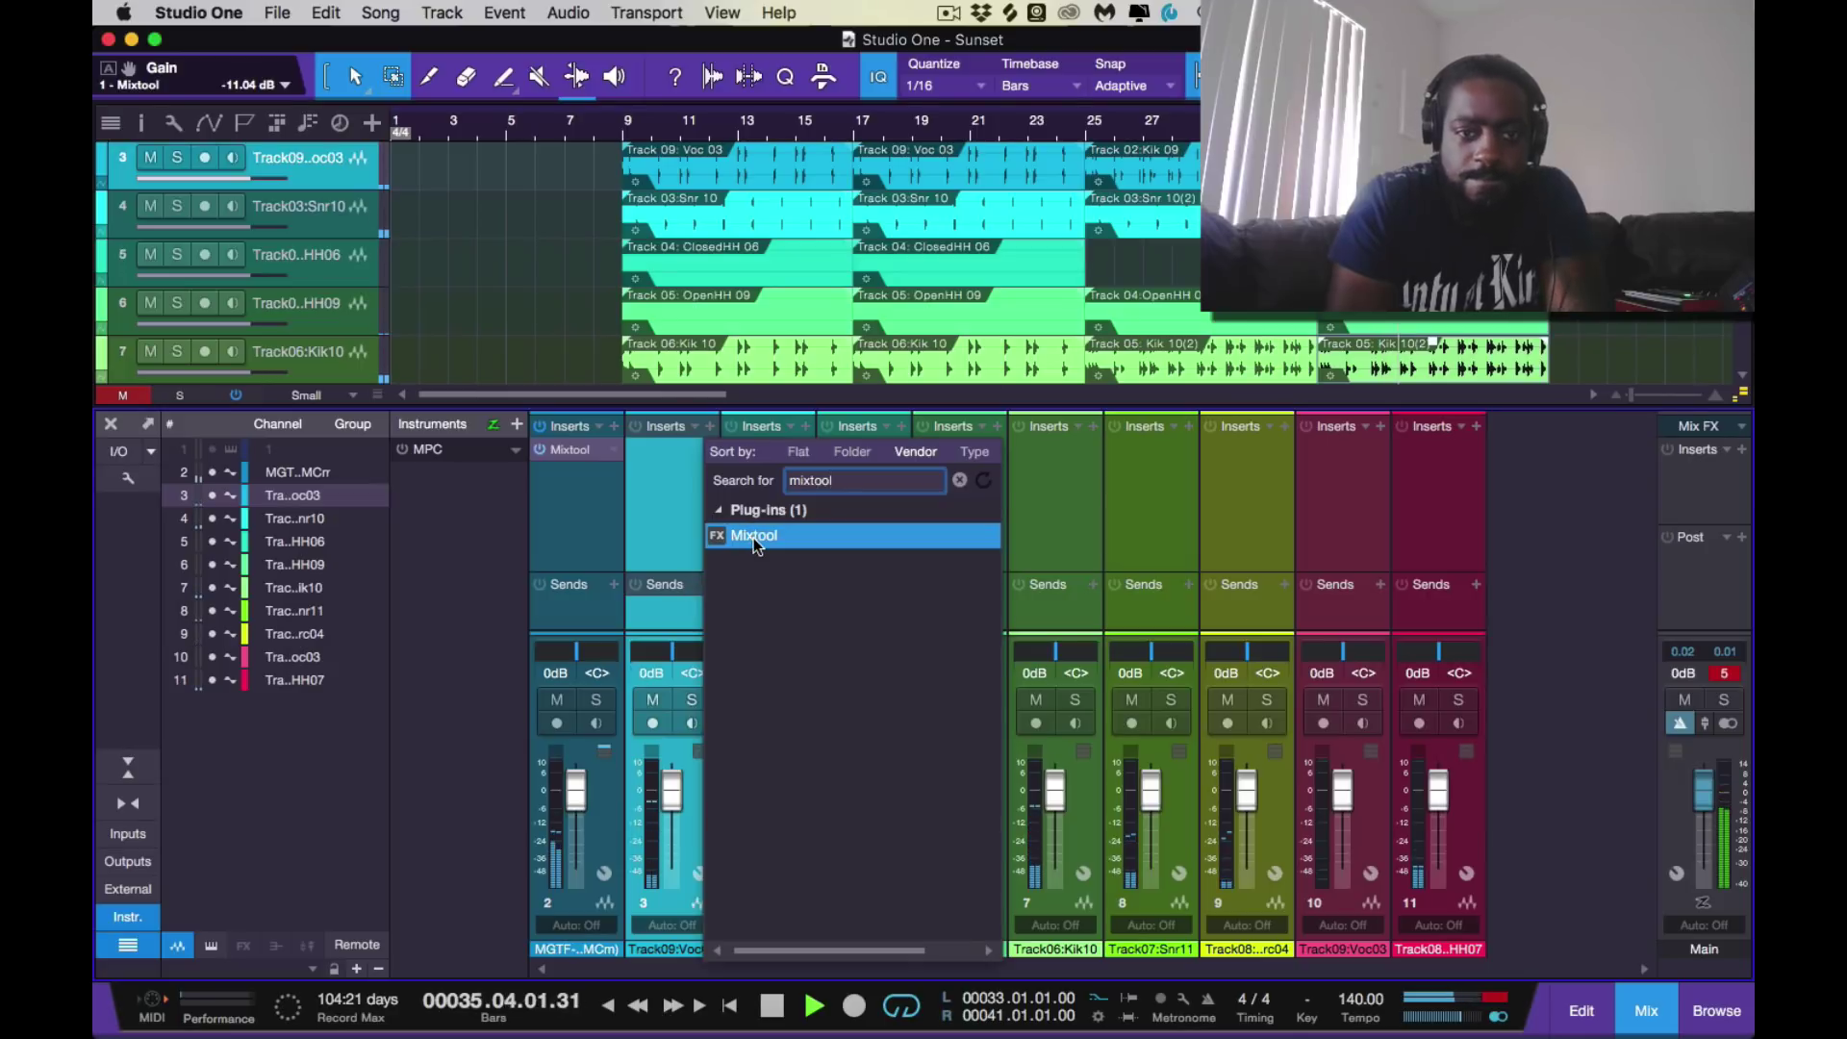
{"action": "double_click", "coordinate": [753, 539]}
Set the Mixtool gain on channel 3 to -6 dB and close the plug-in window
{"action": "left_click", "coordinate": [788, 435]}
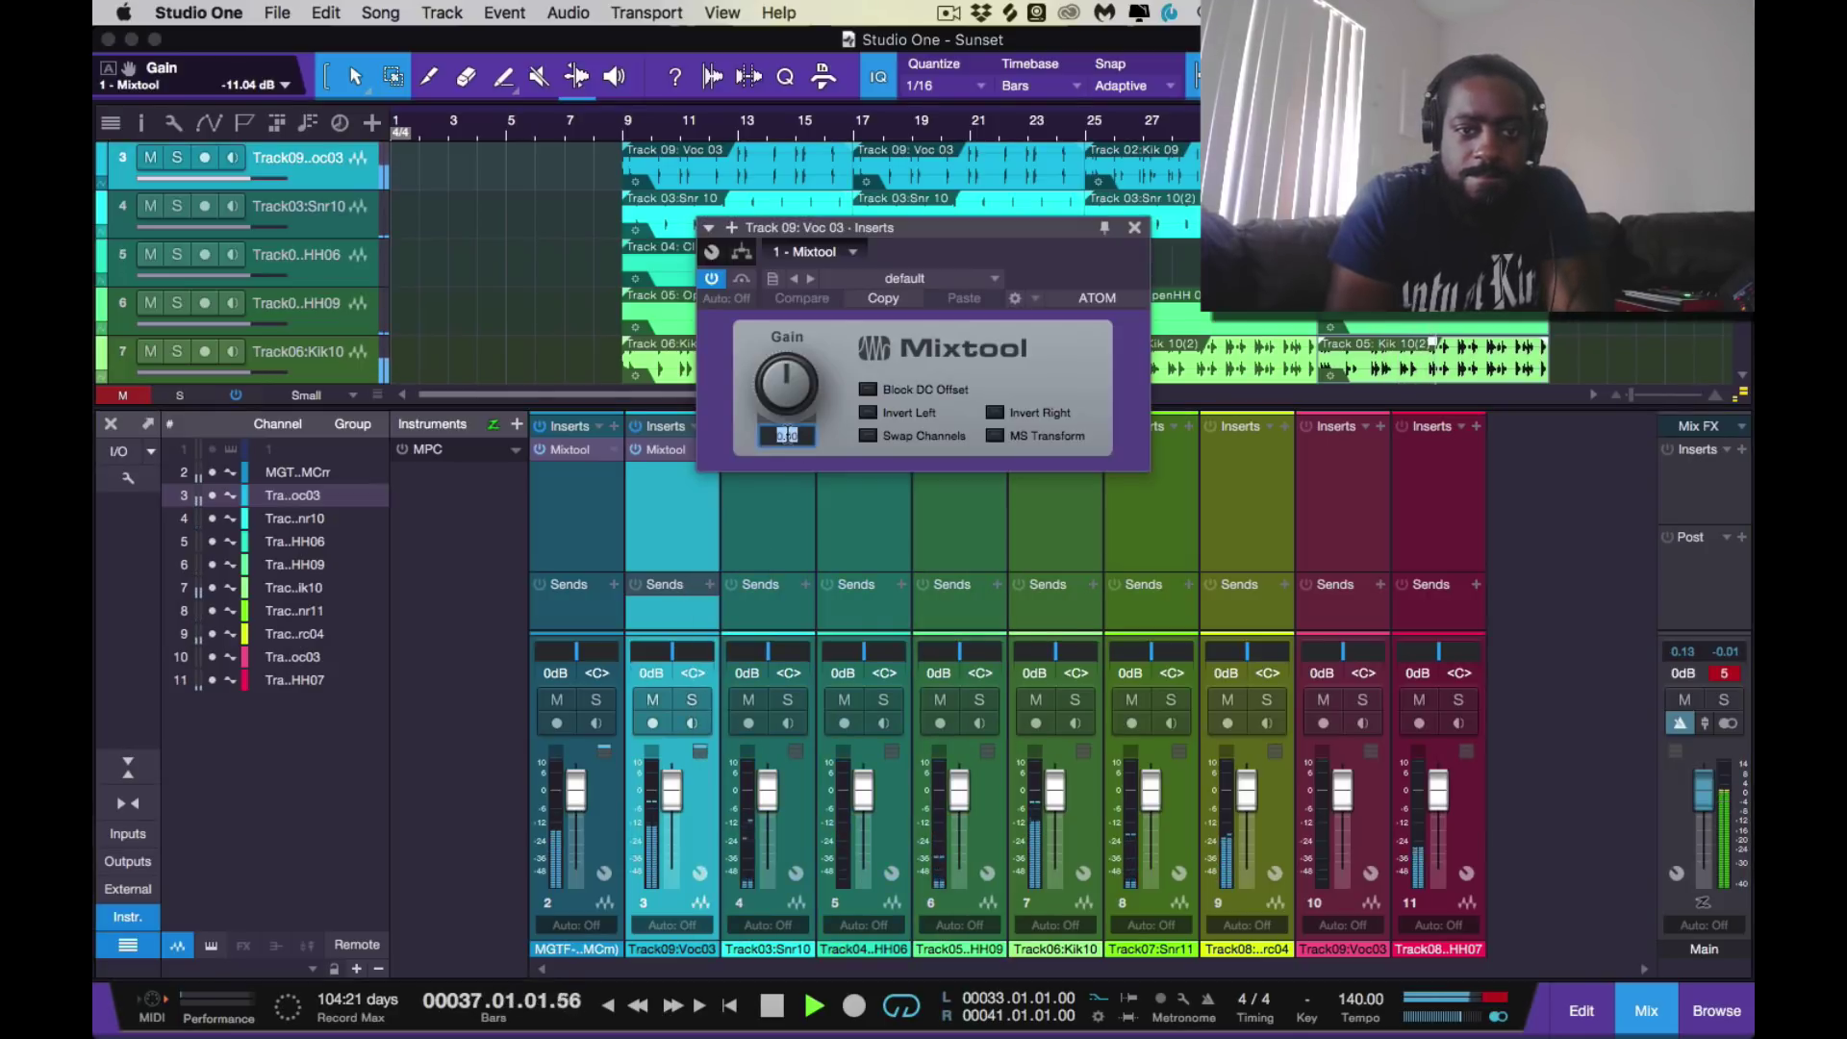
{"action": "key", "text": "BackSpace"}
{"action": "type", "text": "-6"}
{"action": "key", "text": "Return"}
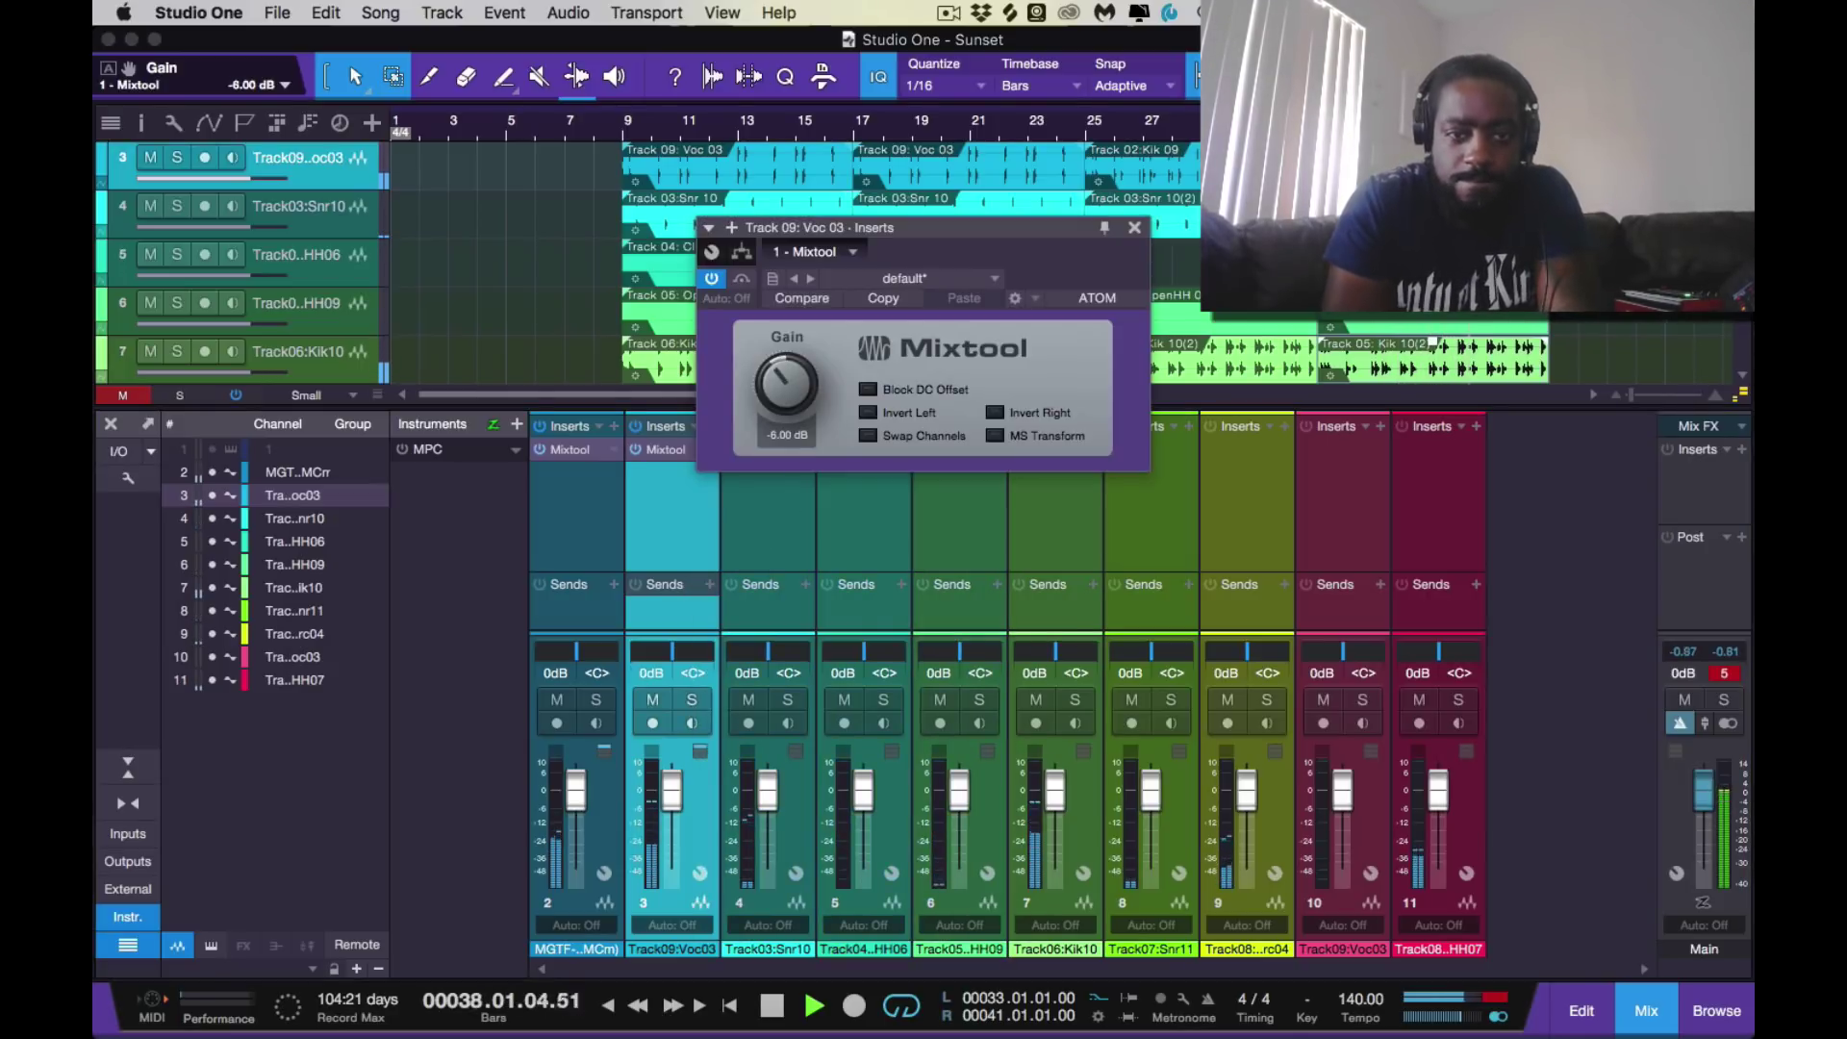
{"action": "left_click", "coordinate": [1135, 227]}
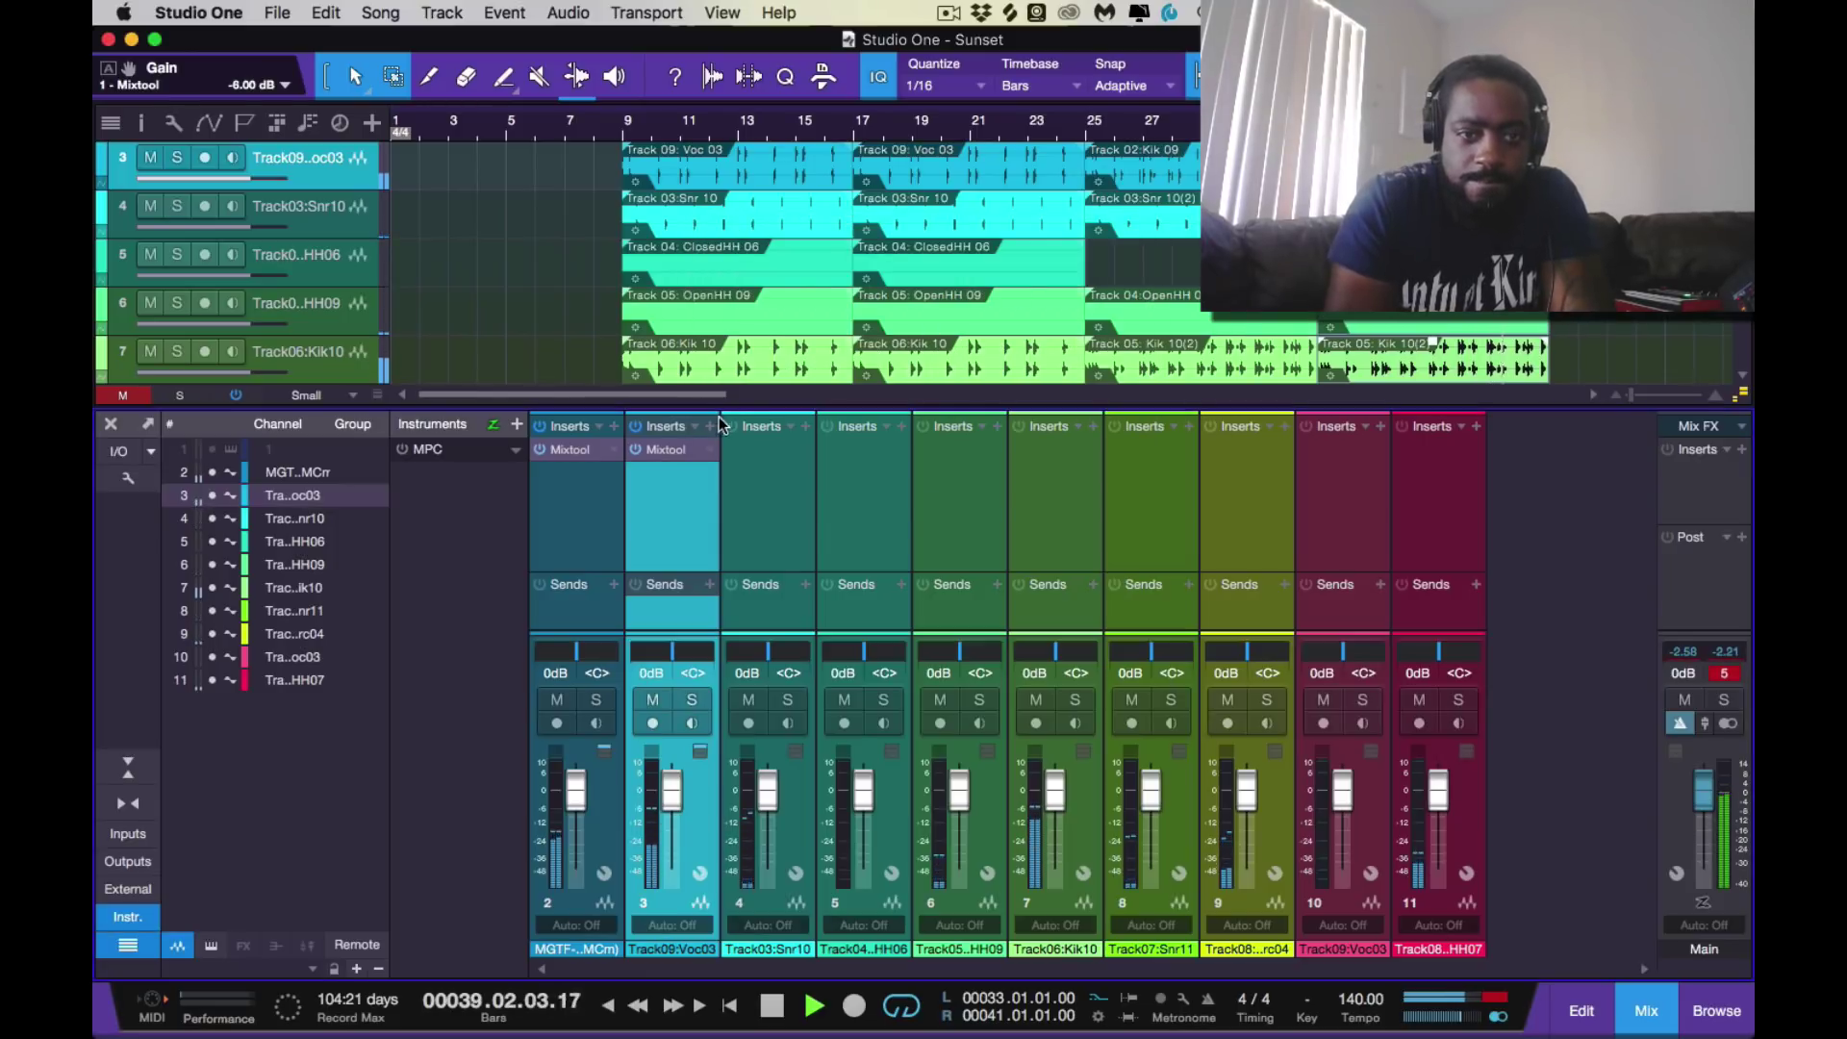
Copy channel 3's Mixtool to channels 4 to 11 and reset the Main channel's clip indicator
{"action": "left_click", "coordinate": [785, 523]}
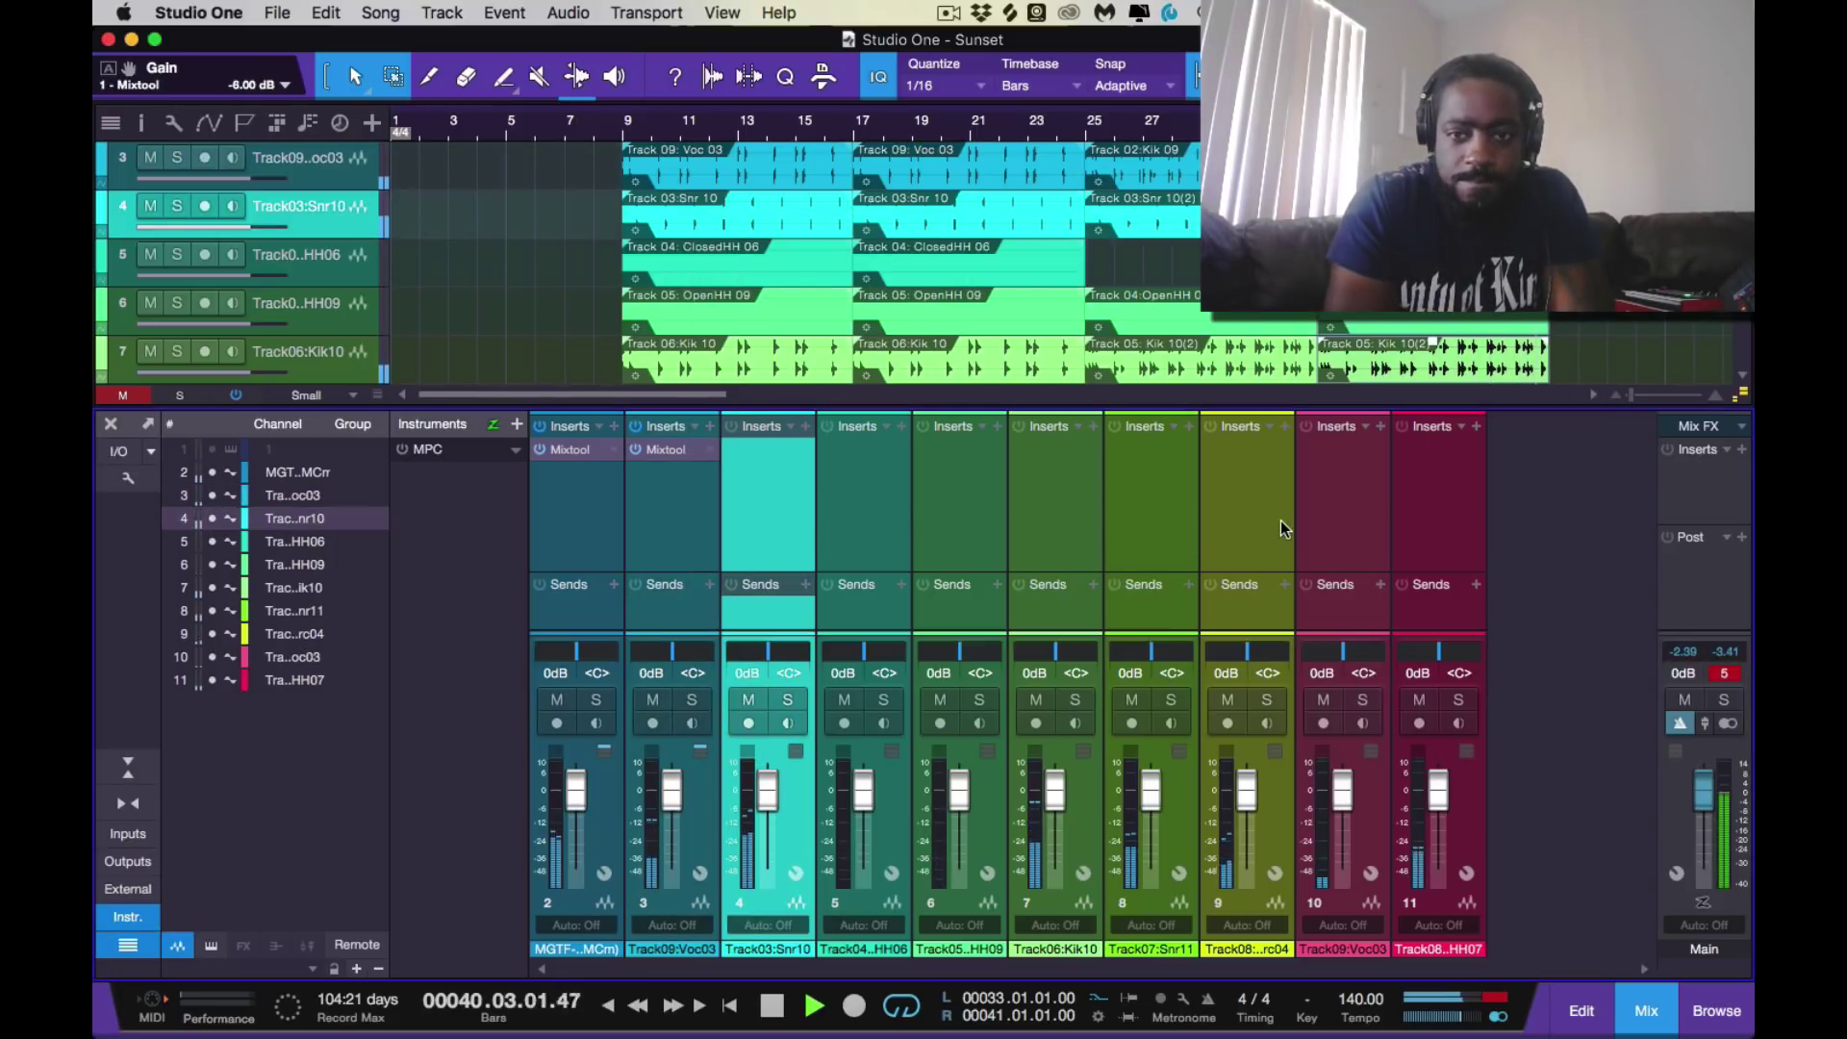
{"action": "left_click", "coordinate": [1442, 552], "text": "shift"}
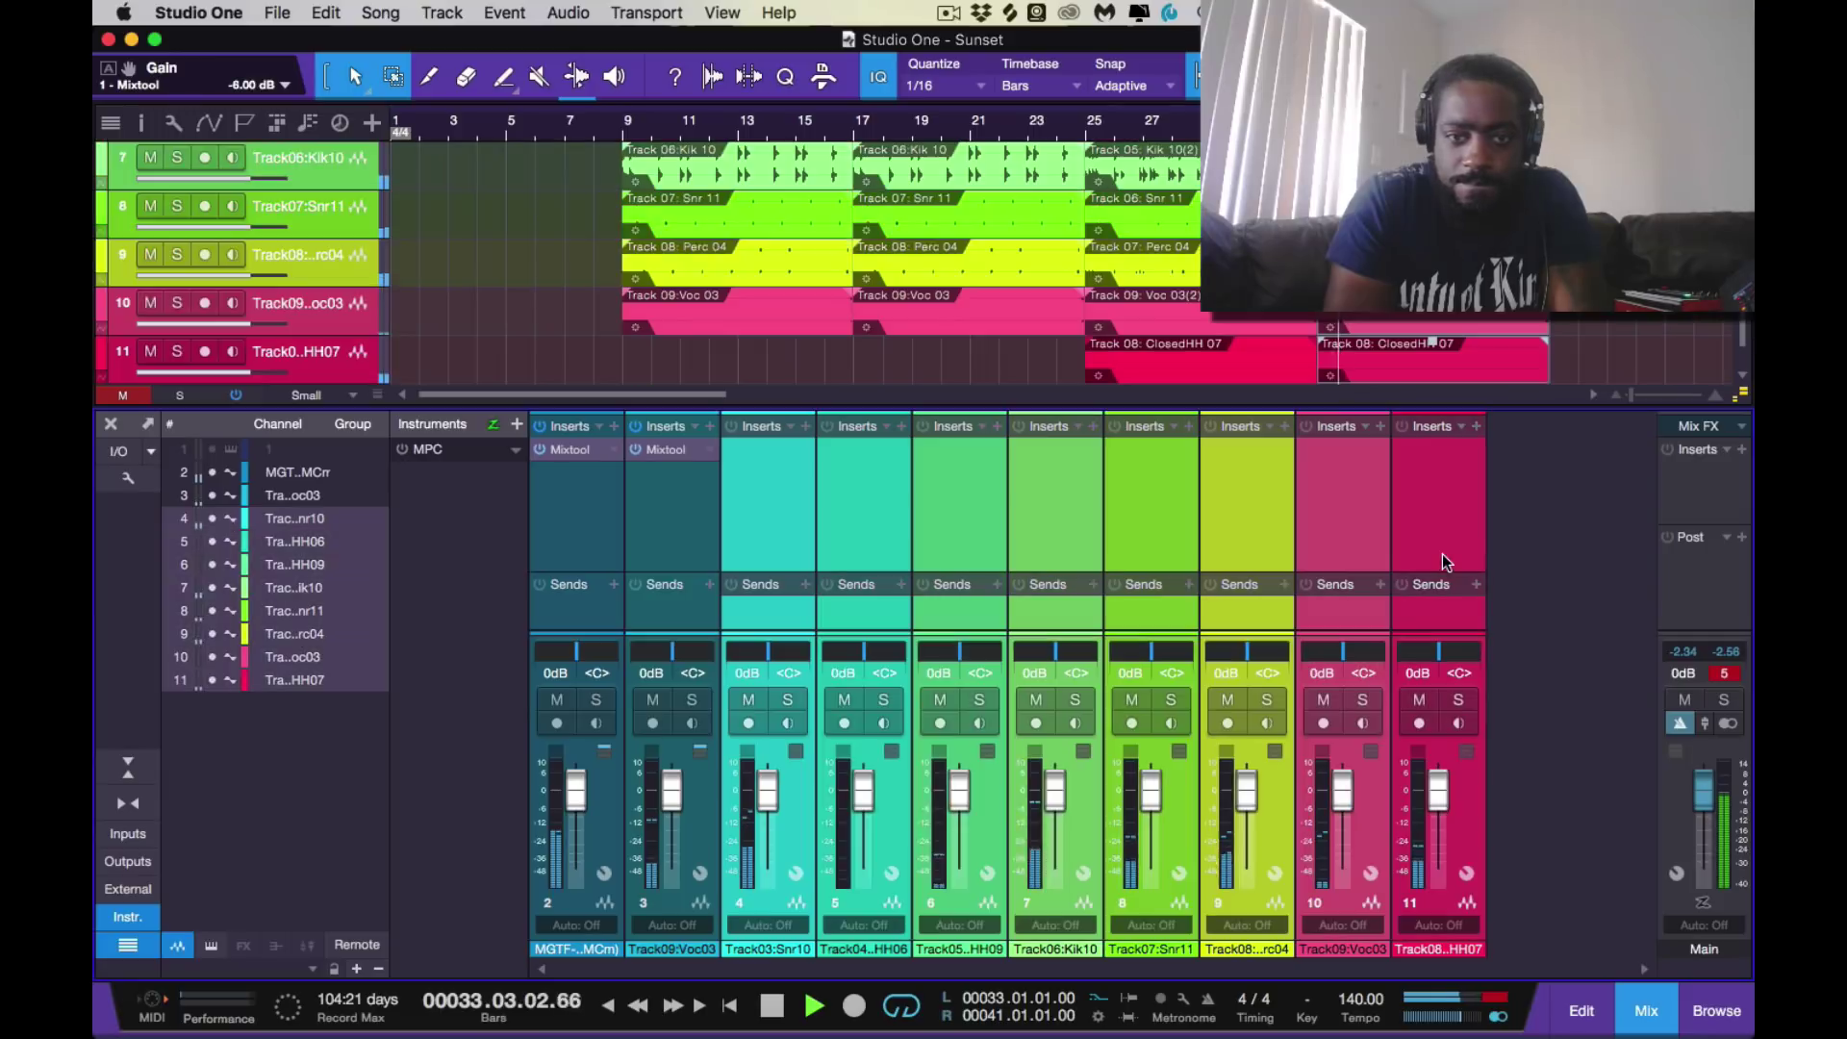
{"action": "left_click_drag", "start_coordinate": [679, 452], "coordinate": [782, 473]}
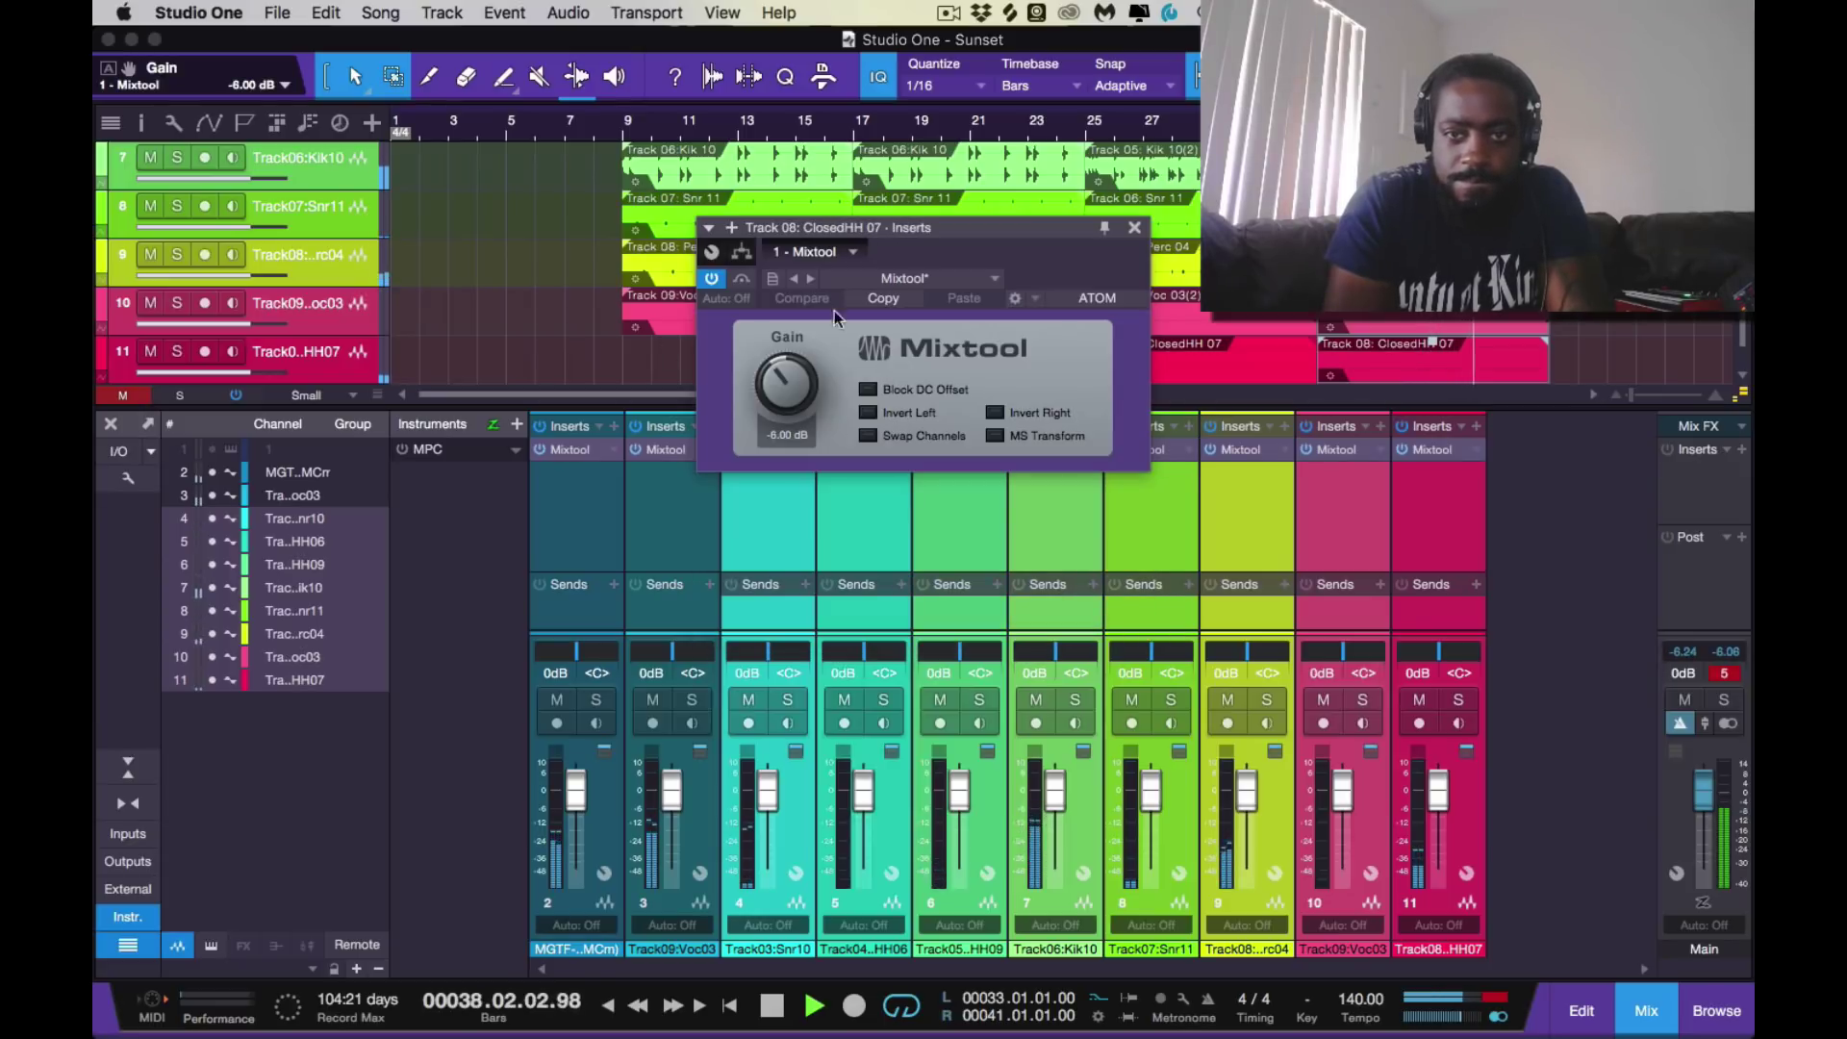
{"action": "left_click", "coordinate": [1135, 228]}
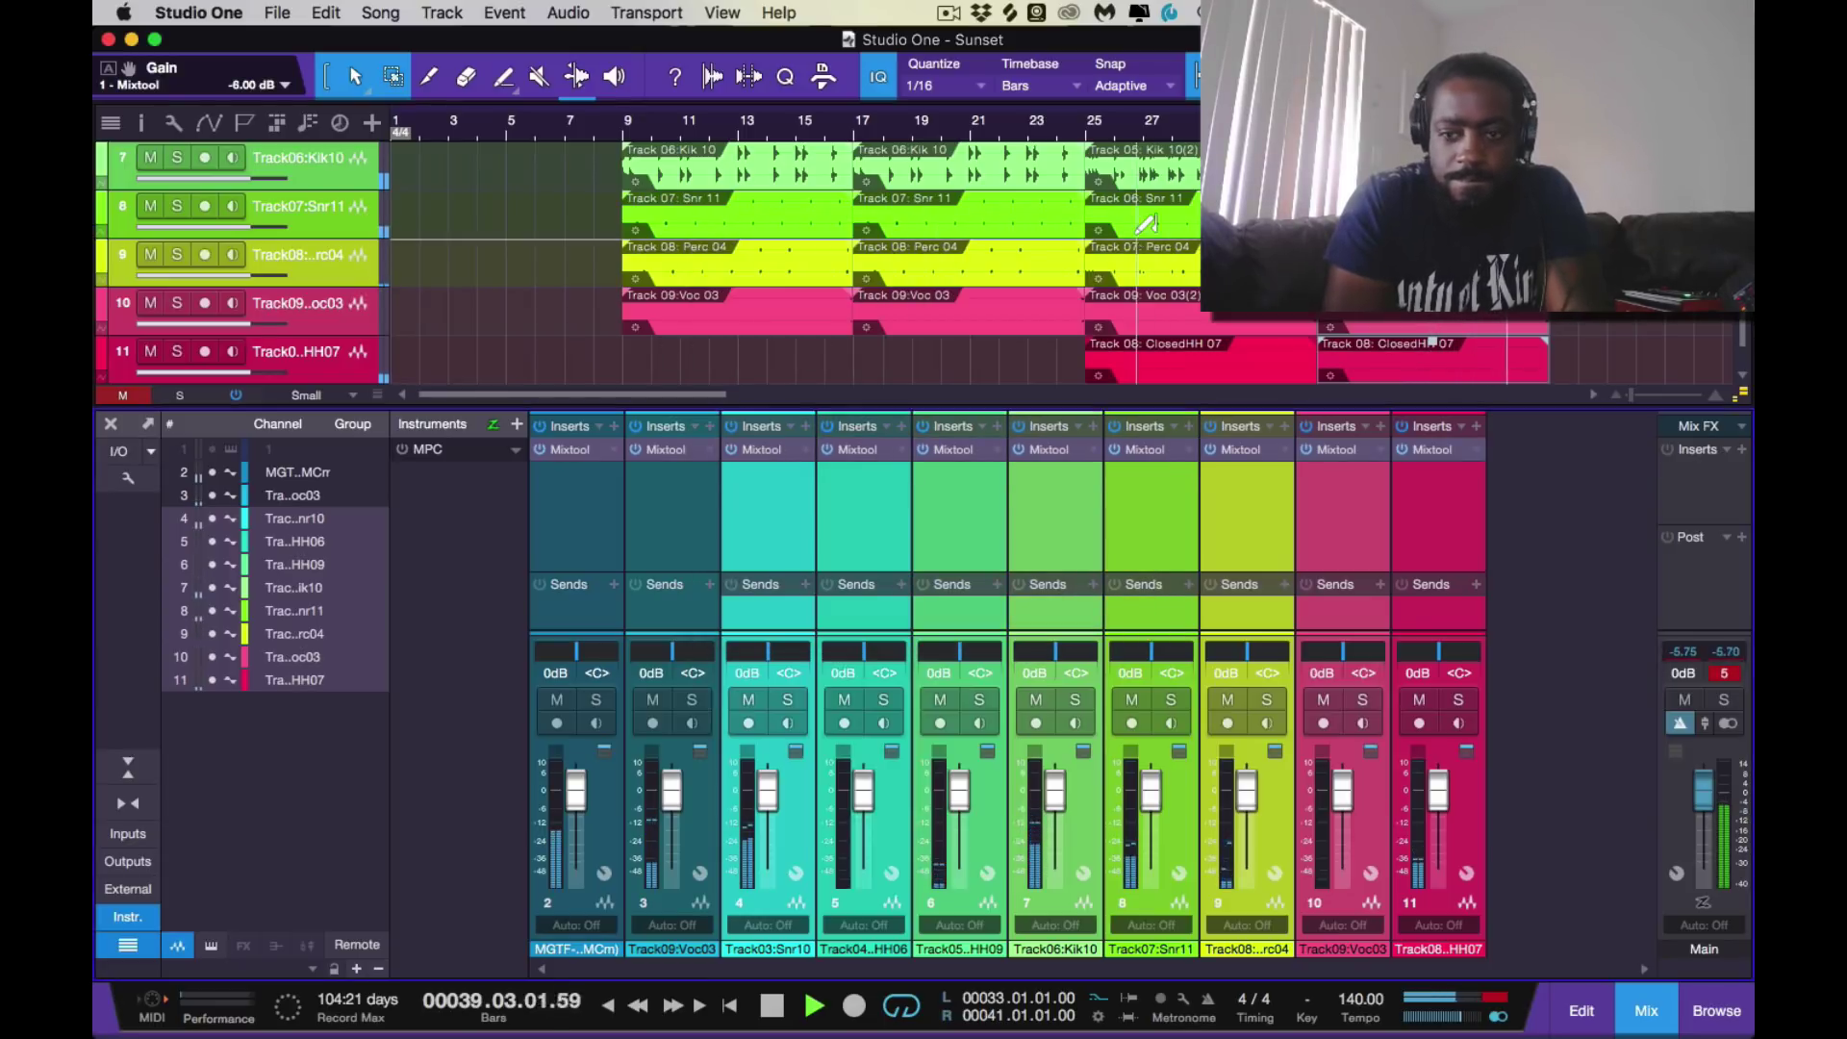
{"action": "left_click", "coordinate": [1731, 673]}
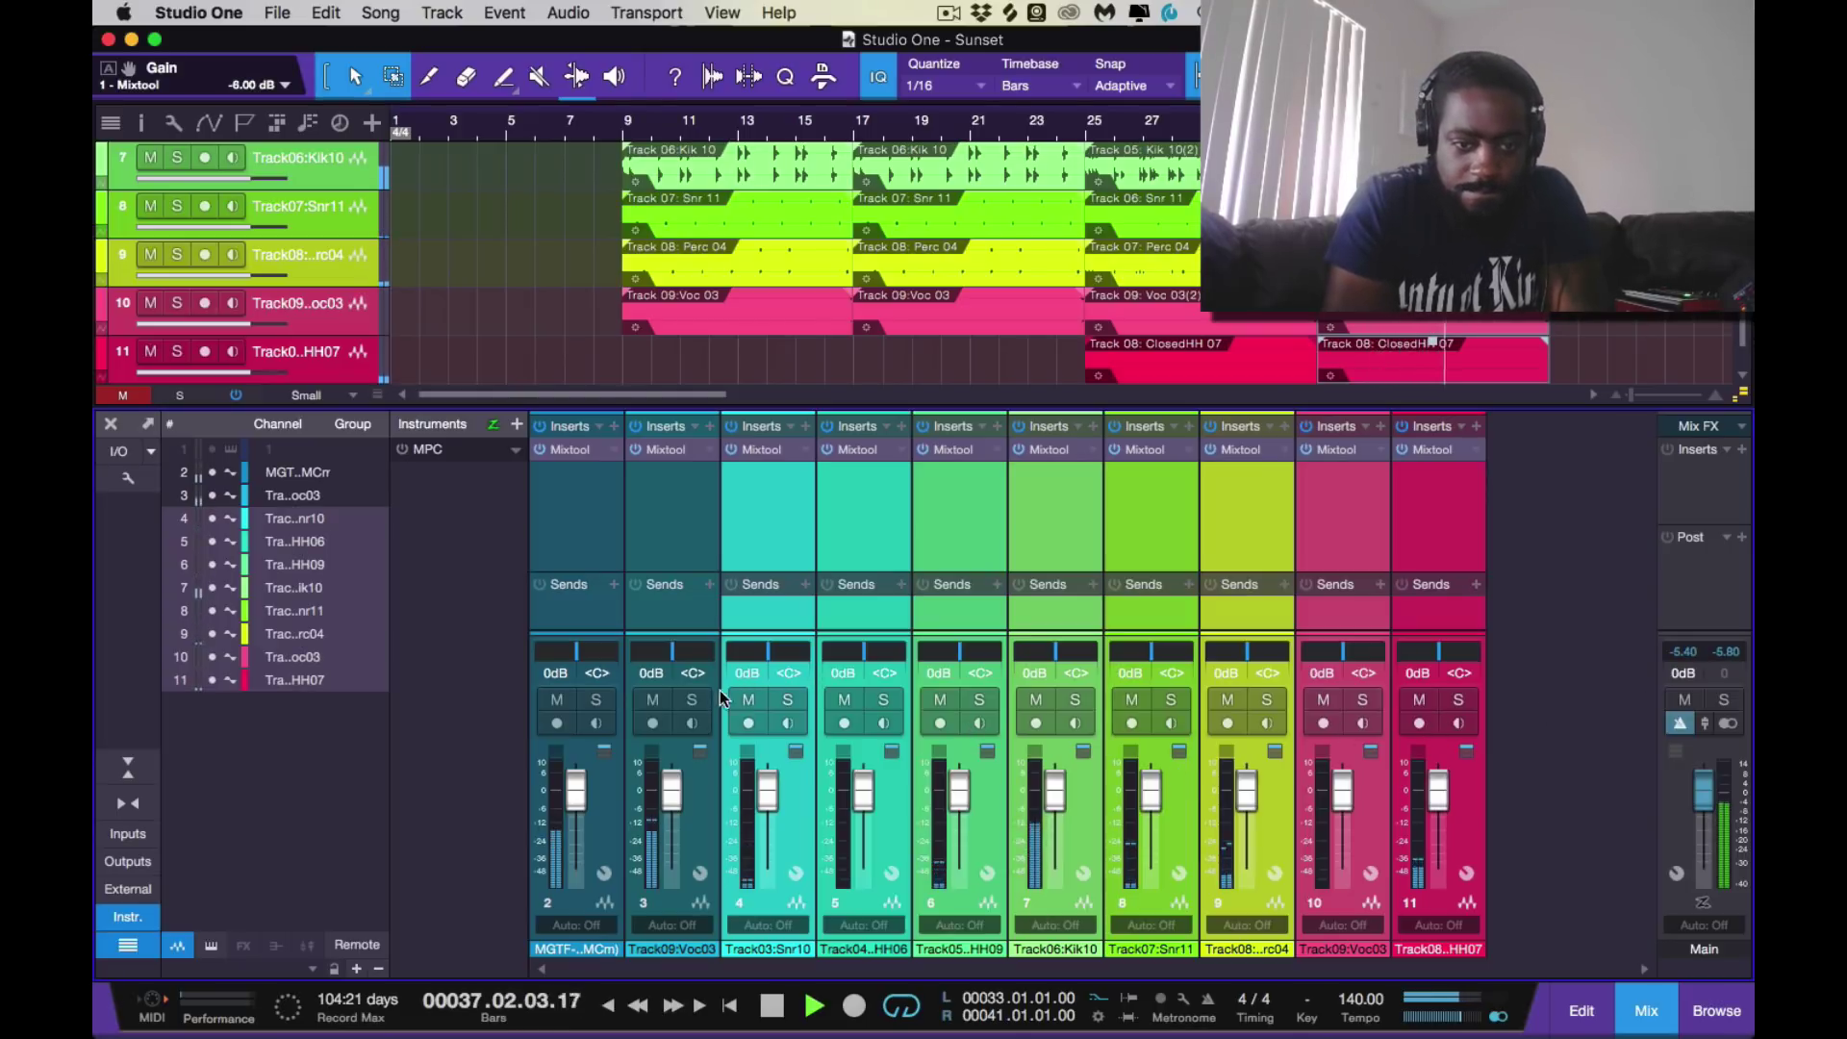
Add channel 3 to the selected drum channels and color all of them purple
{"action": "left_click", "coordinate": [690, 543]}
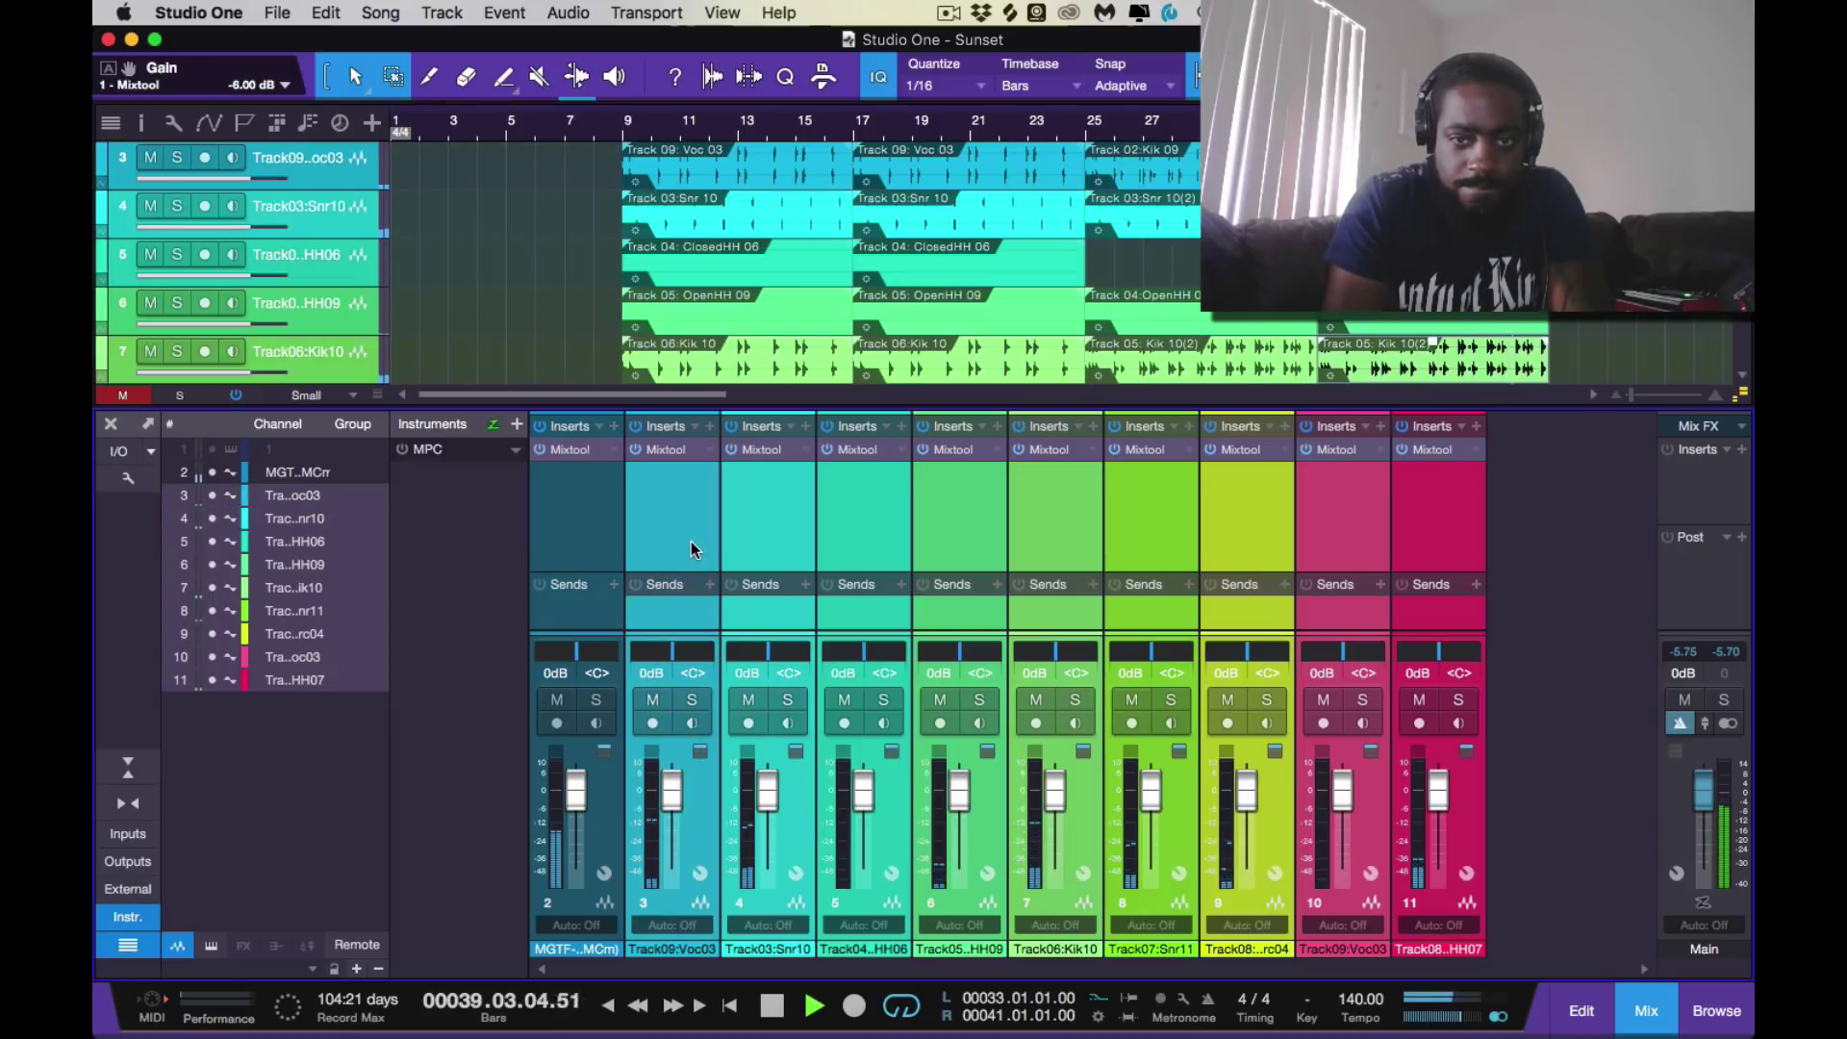
{"action": "left_click", "coordinate": [701, 951]}
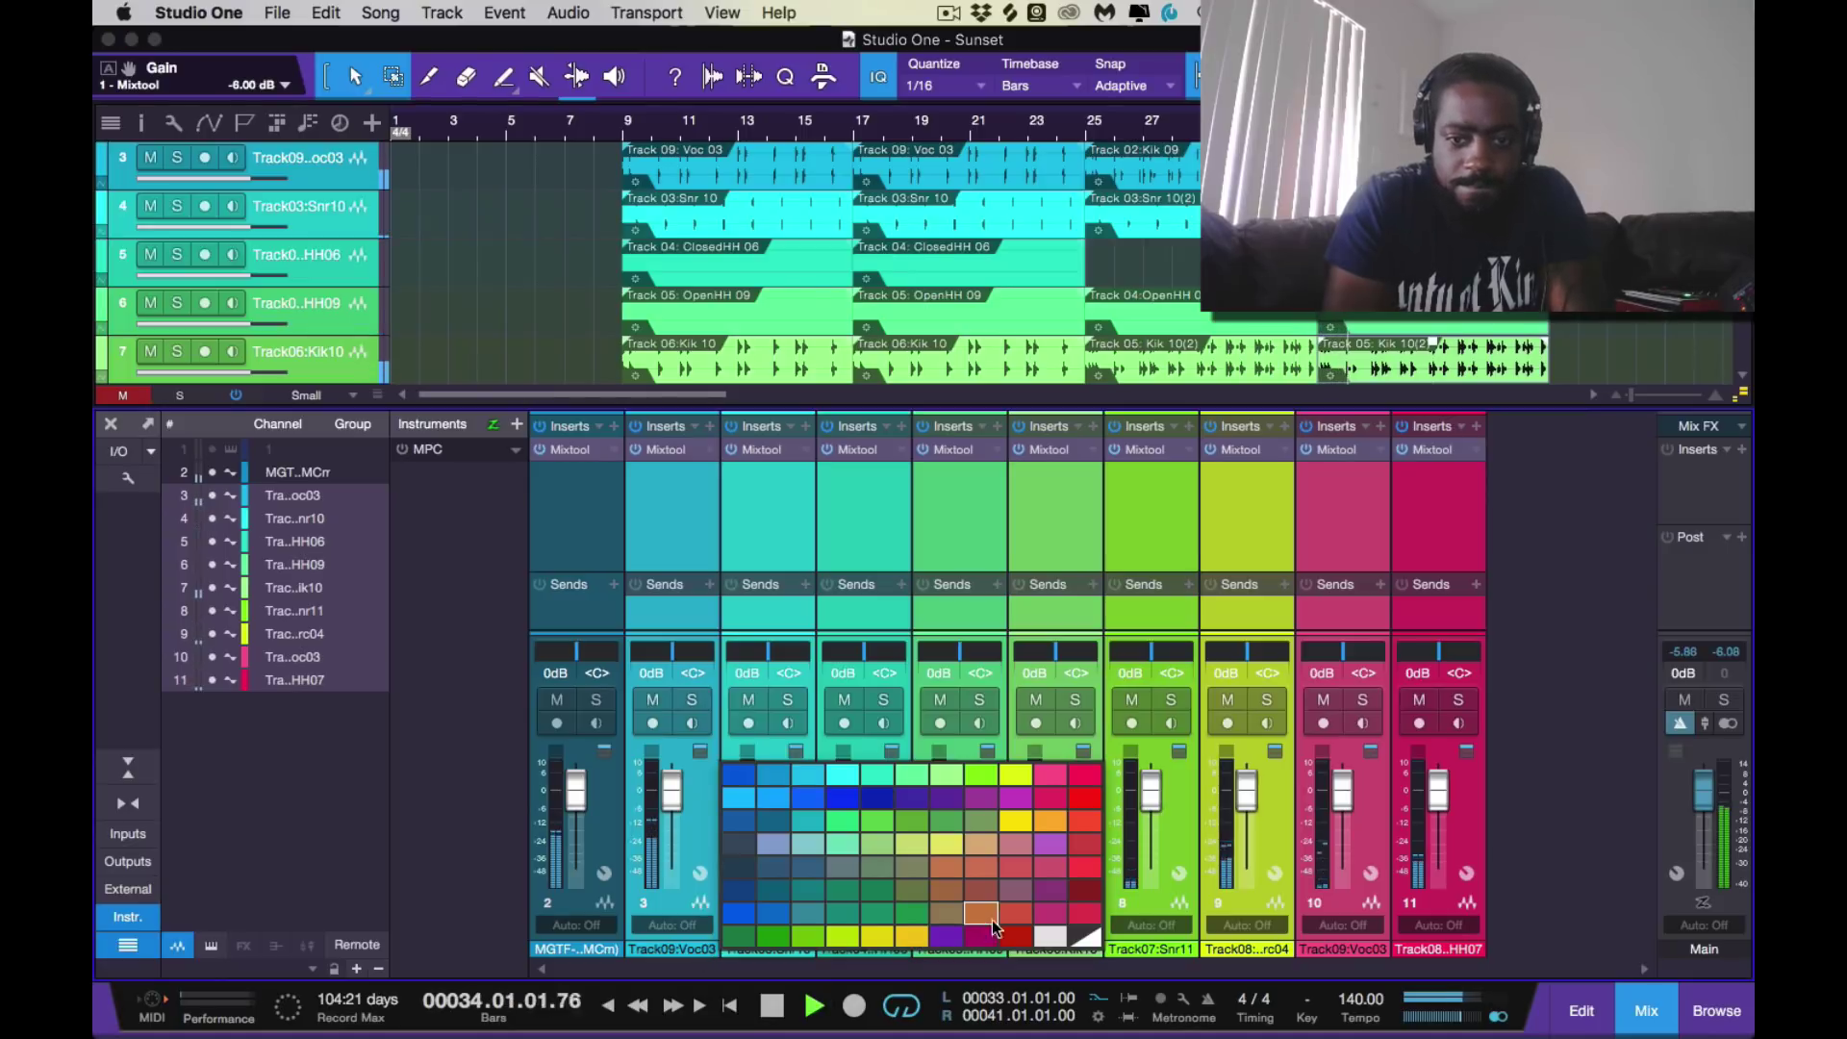
{"action": "left_click", "coordinate": [953, 795]}
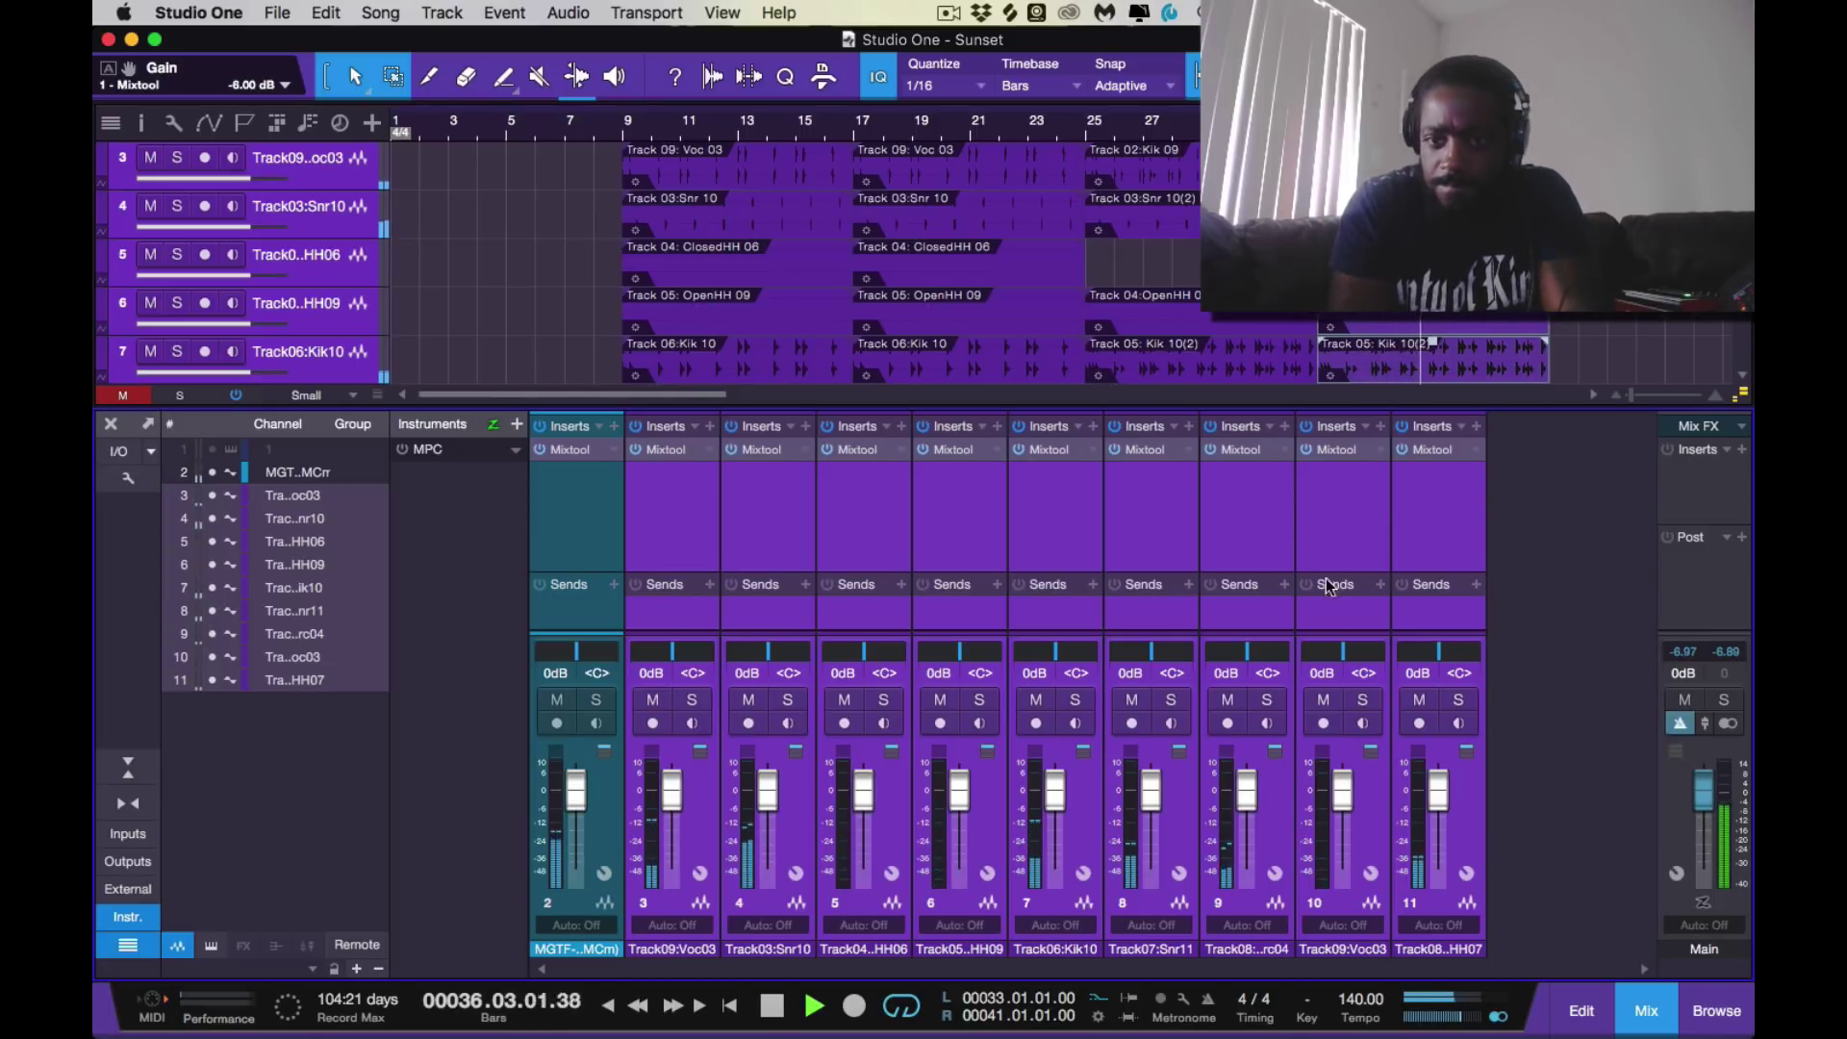
Add a bus for the selected drum channels and open the new bus's insert plug-in list
{"action": "right_click", "coordinate": [1428, 542]}
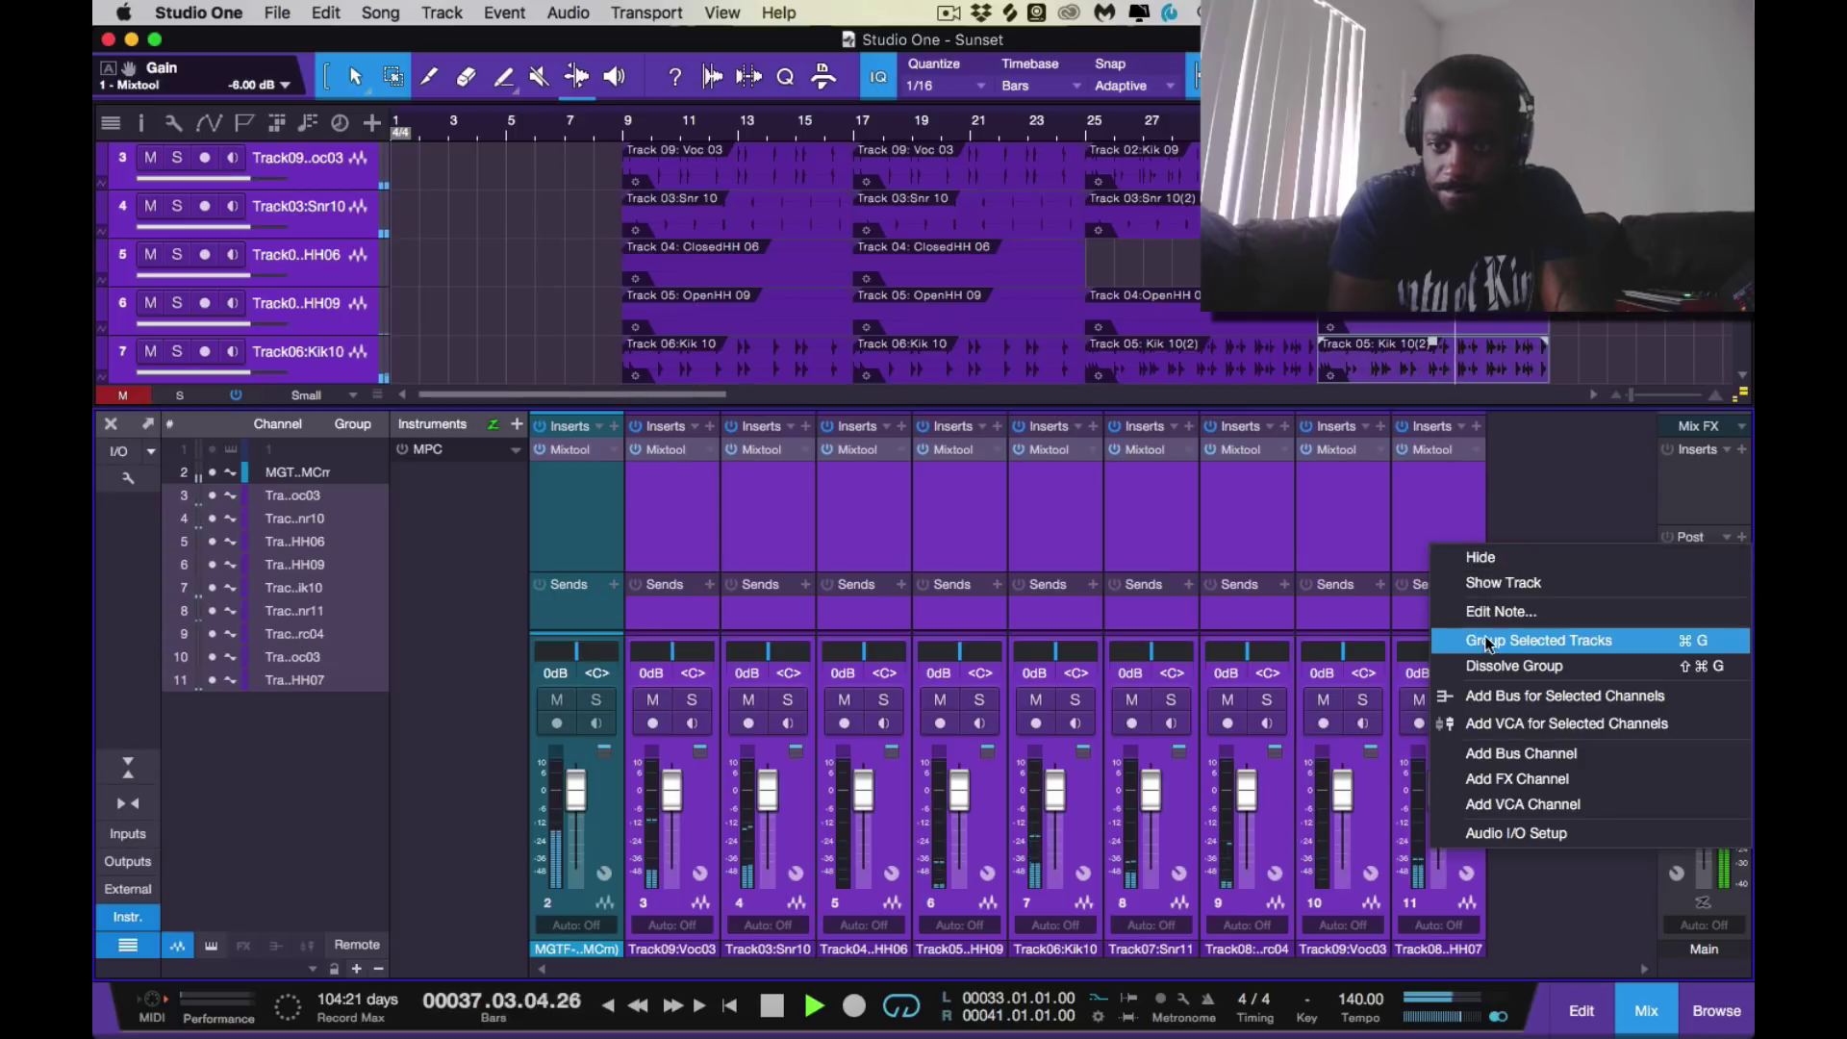
{"action": "left_click", "coordinate": [1487, 700]}
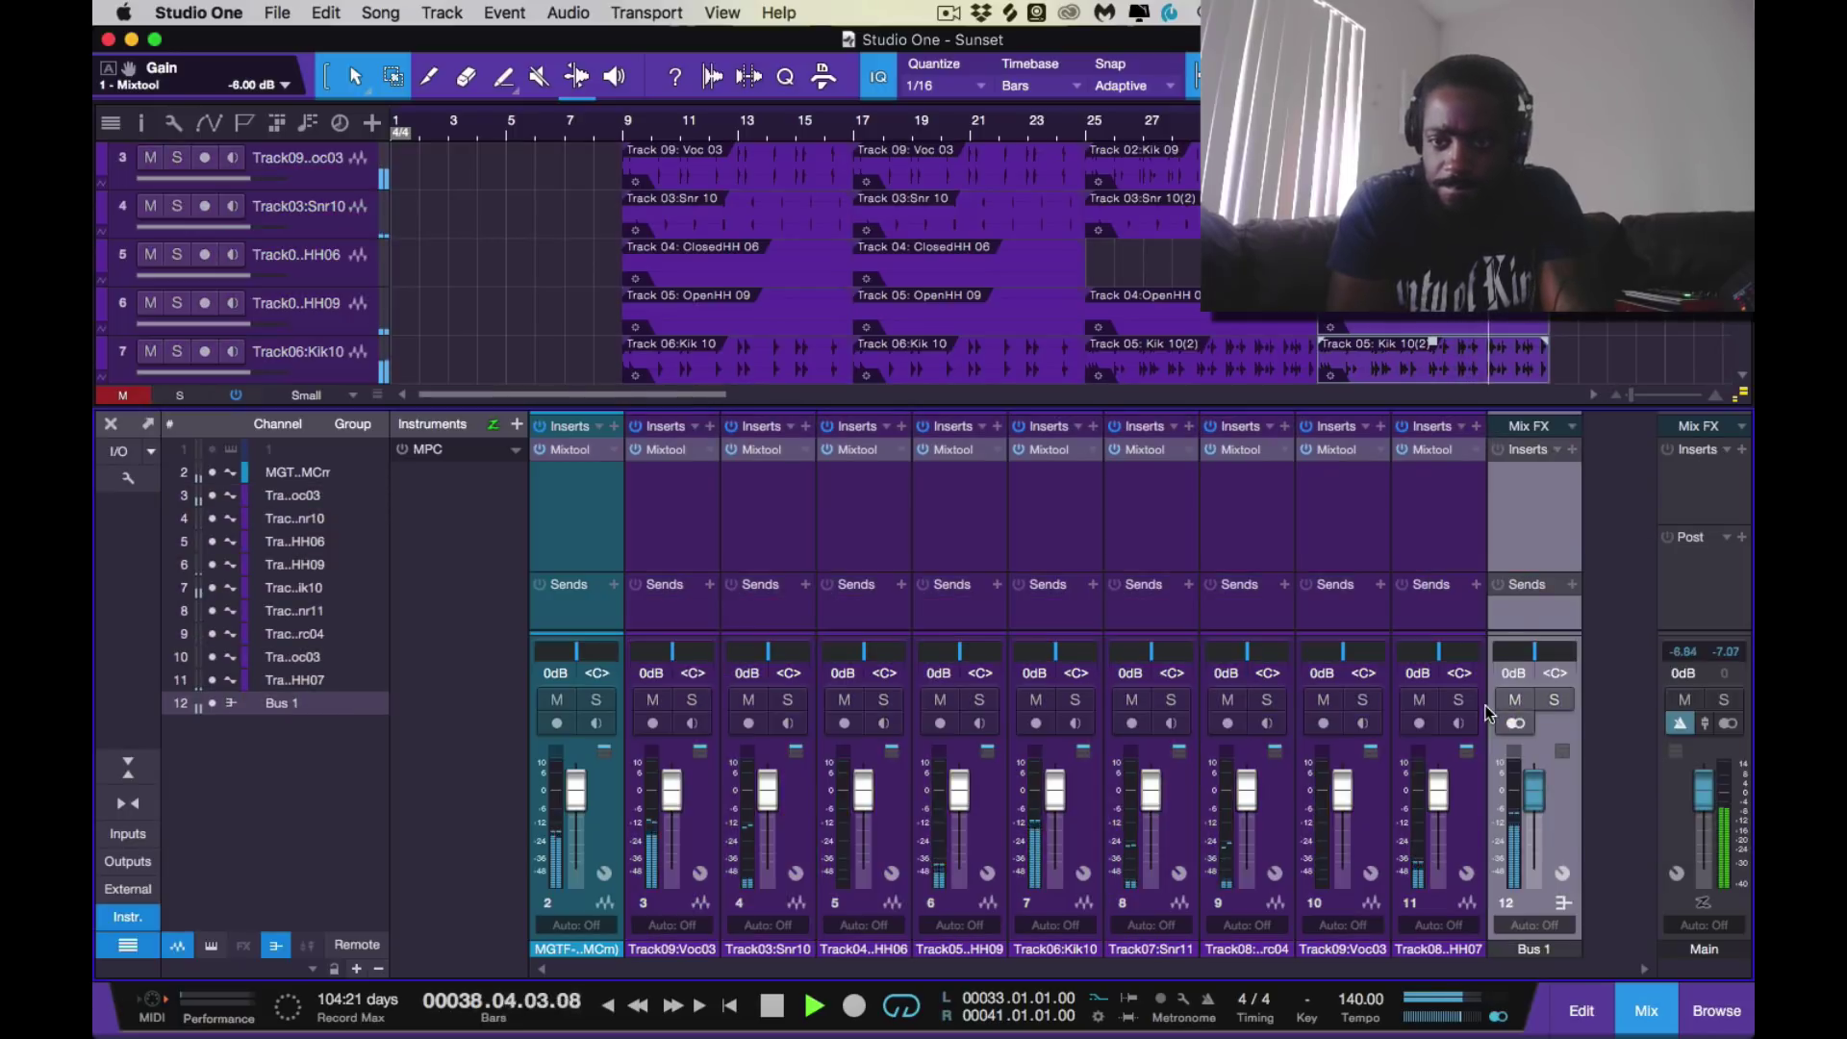
{"action": "left_click", "coordinate": [1572, 452]}
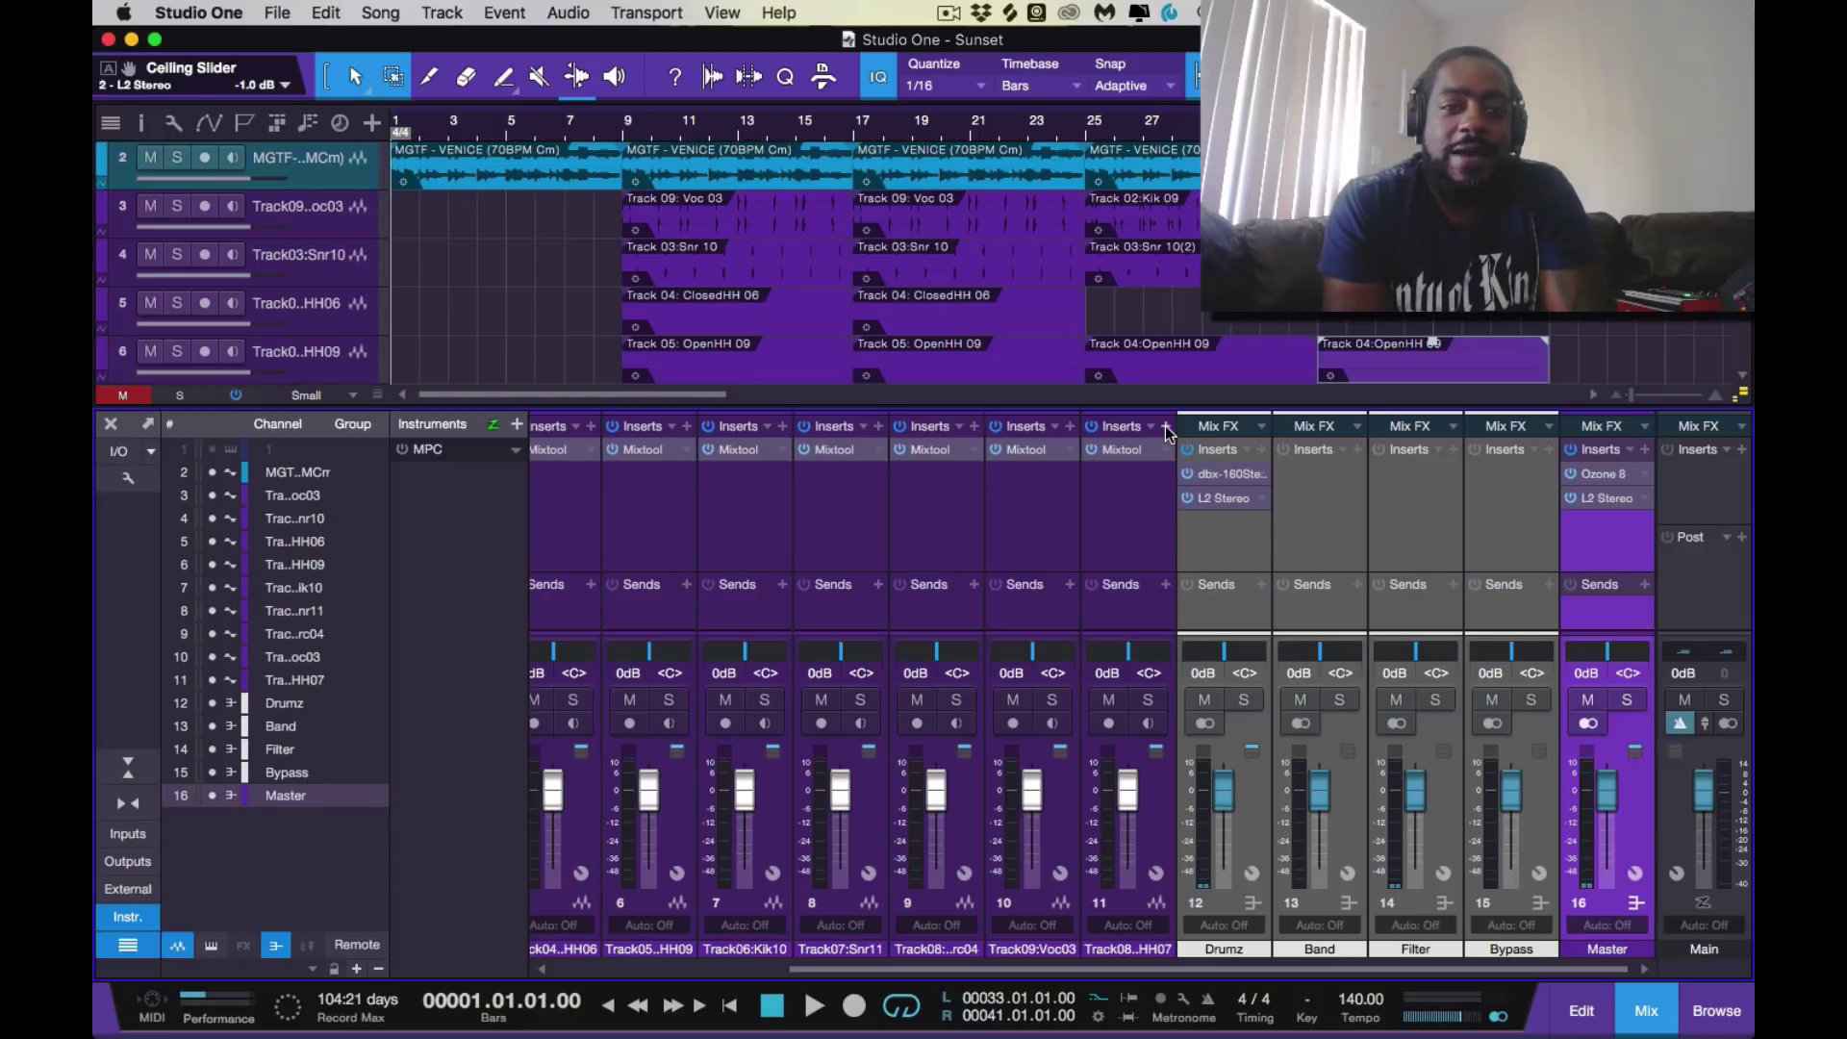
Play the arrangement from bar 1 to check the mix through the Drumz, Band, Filter, Bypass and Master buses
{"action": "key", "text": "space"}
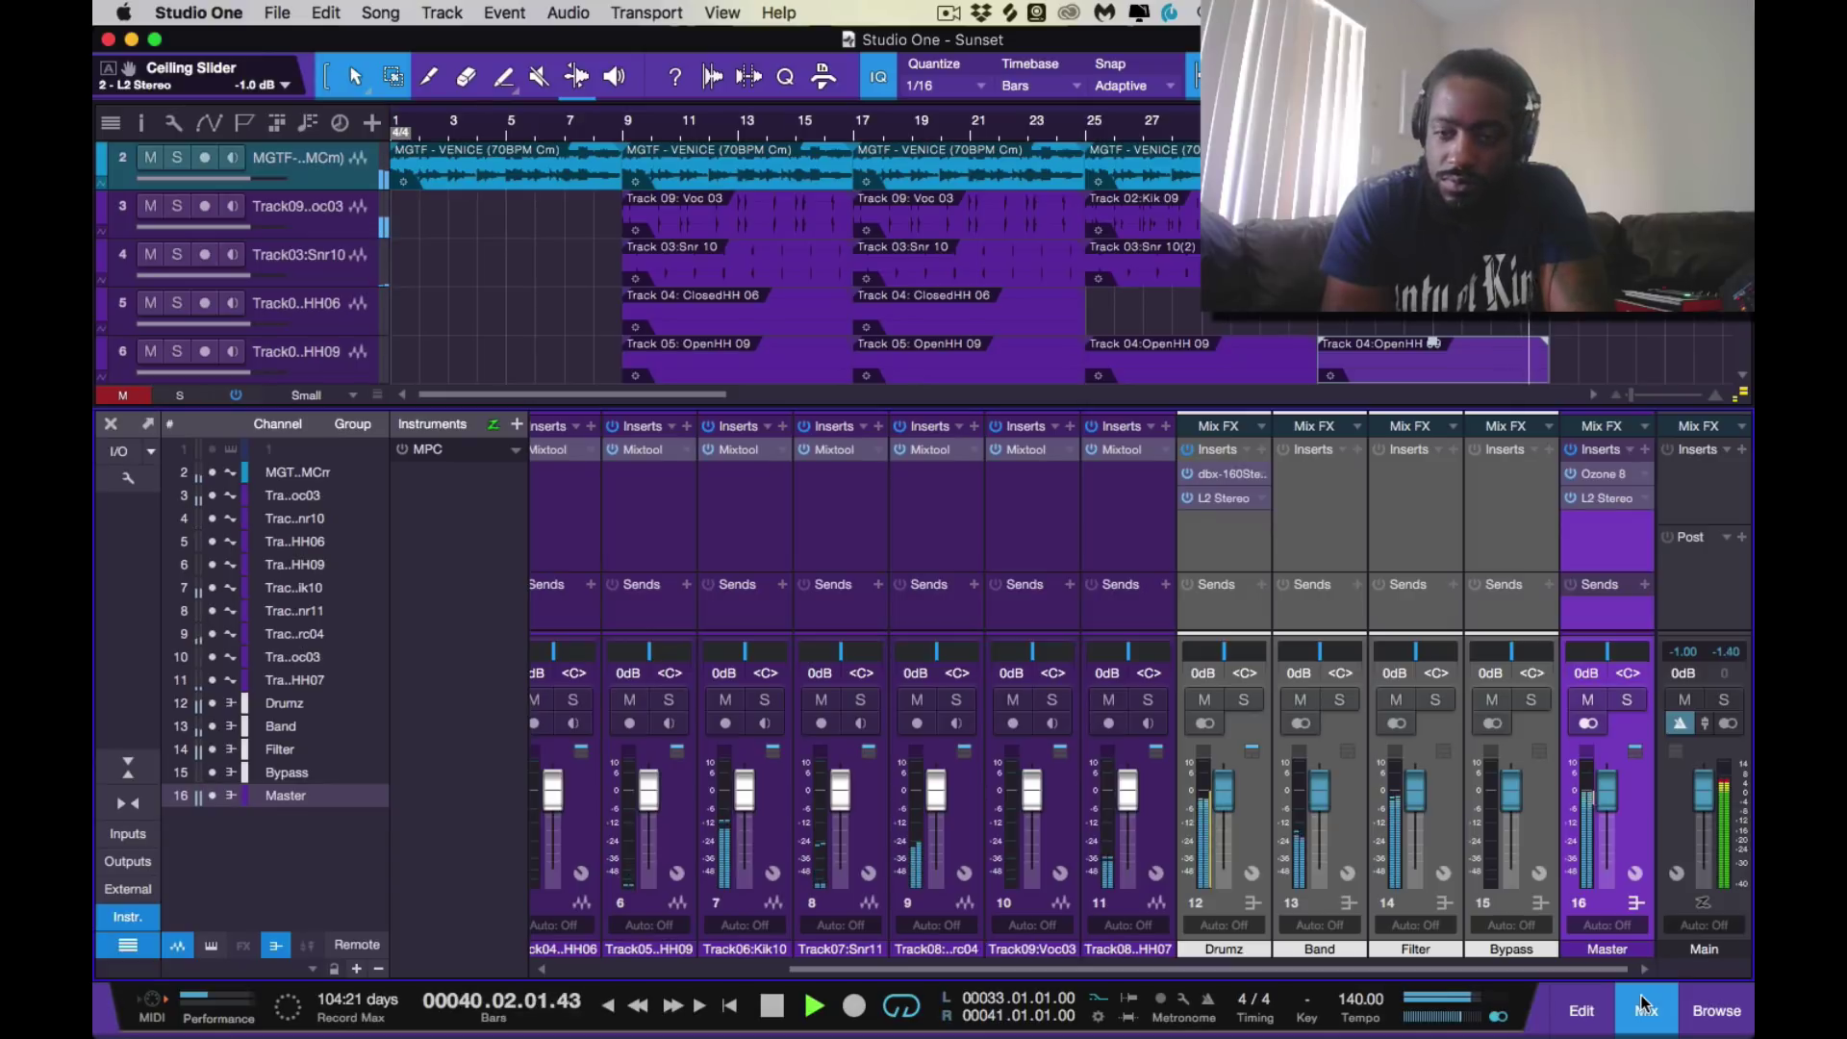
Close the mixer and play the whole arrangement from bar 1 to its end at bar 41 to review the mixed beat
{"action": "key", "text": "space"}
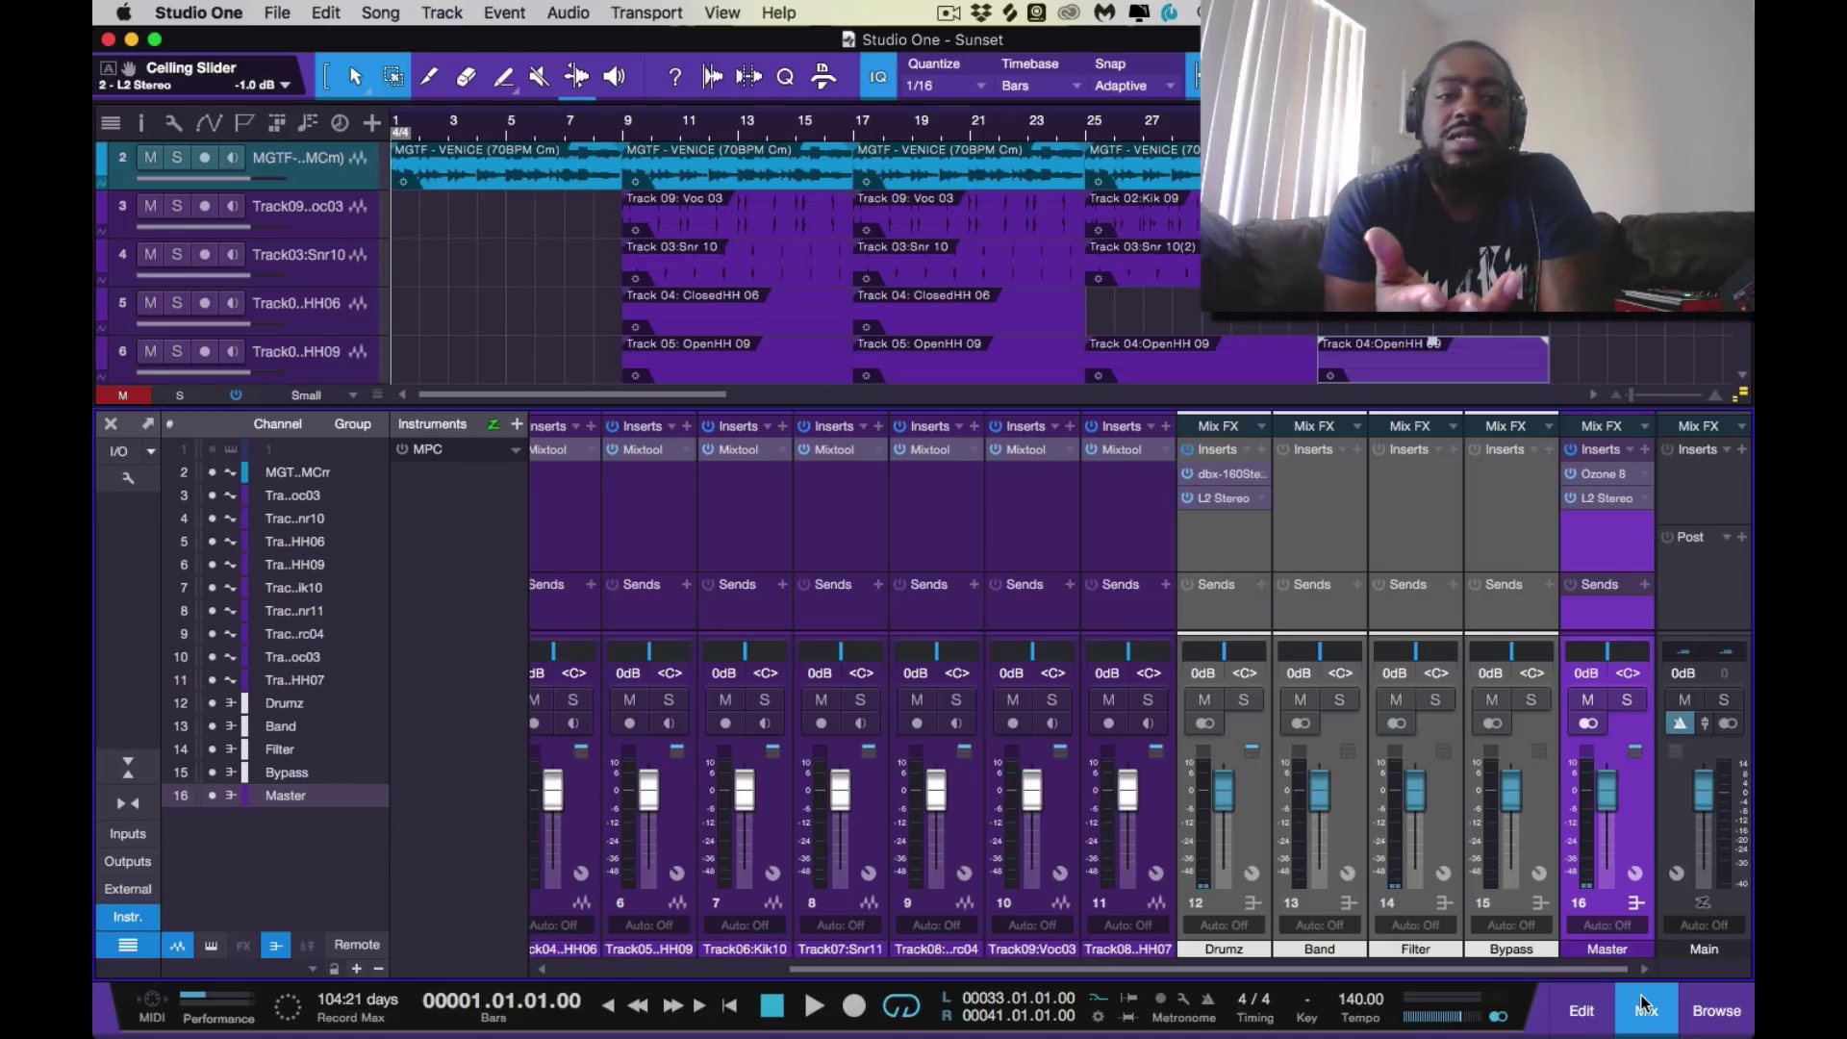
{"action": "key", "text": "space"}
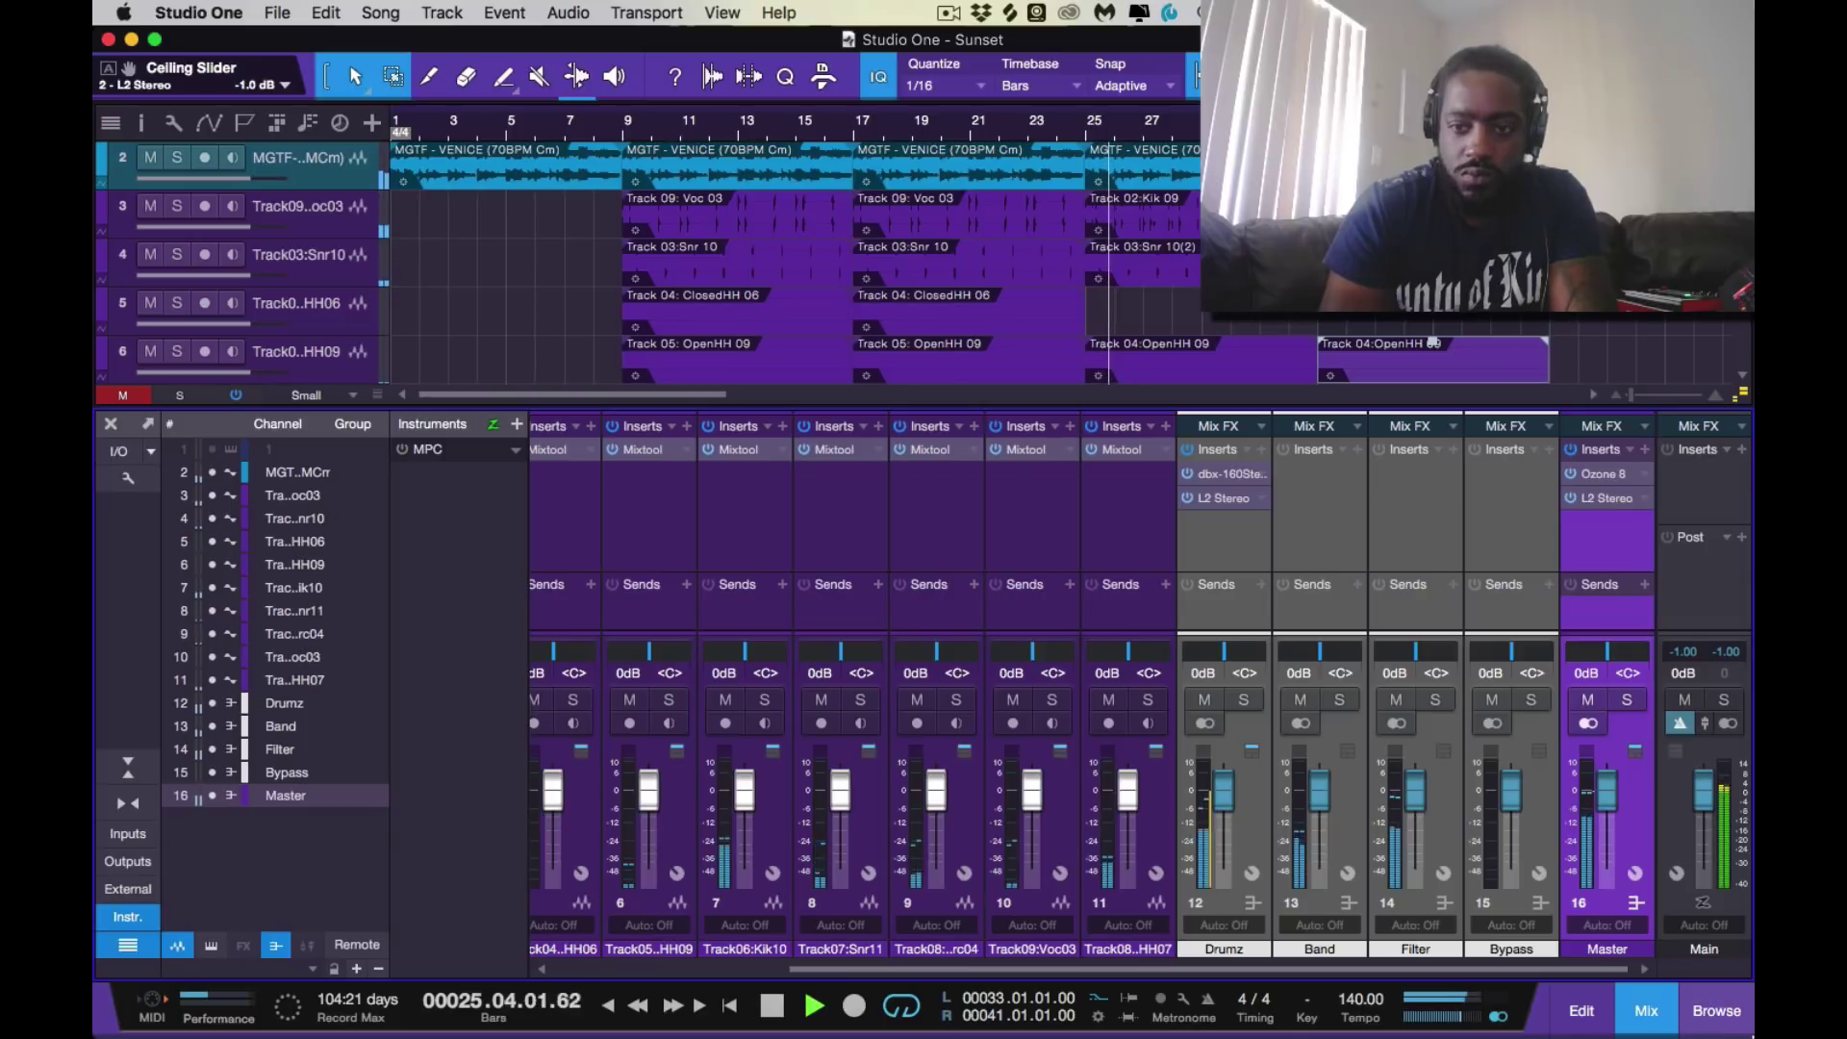
{"action": "left_click", "coordinate": [1645, 1010]}
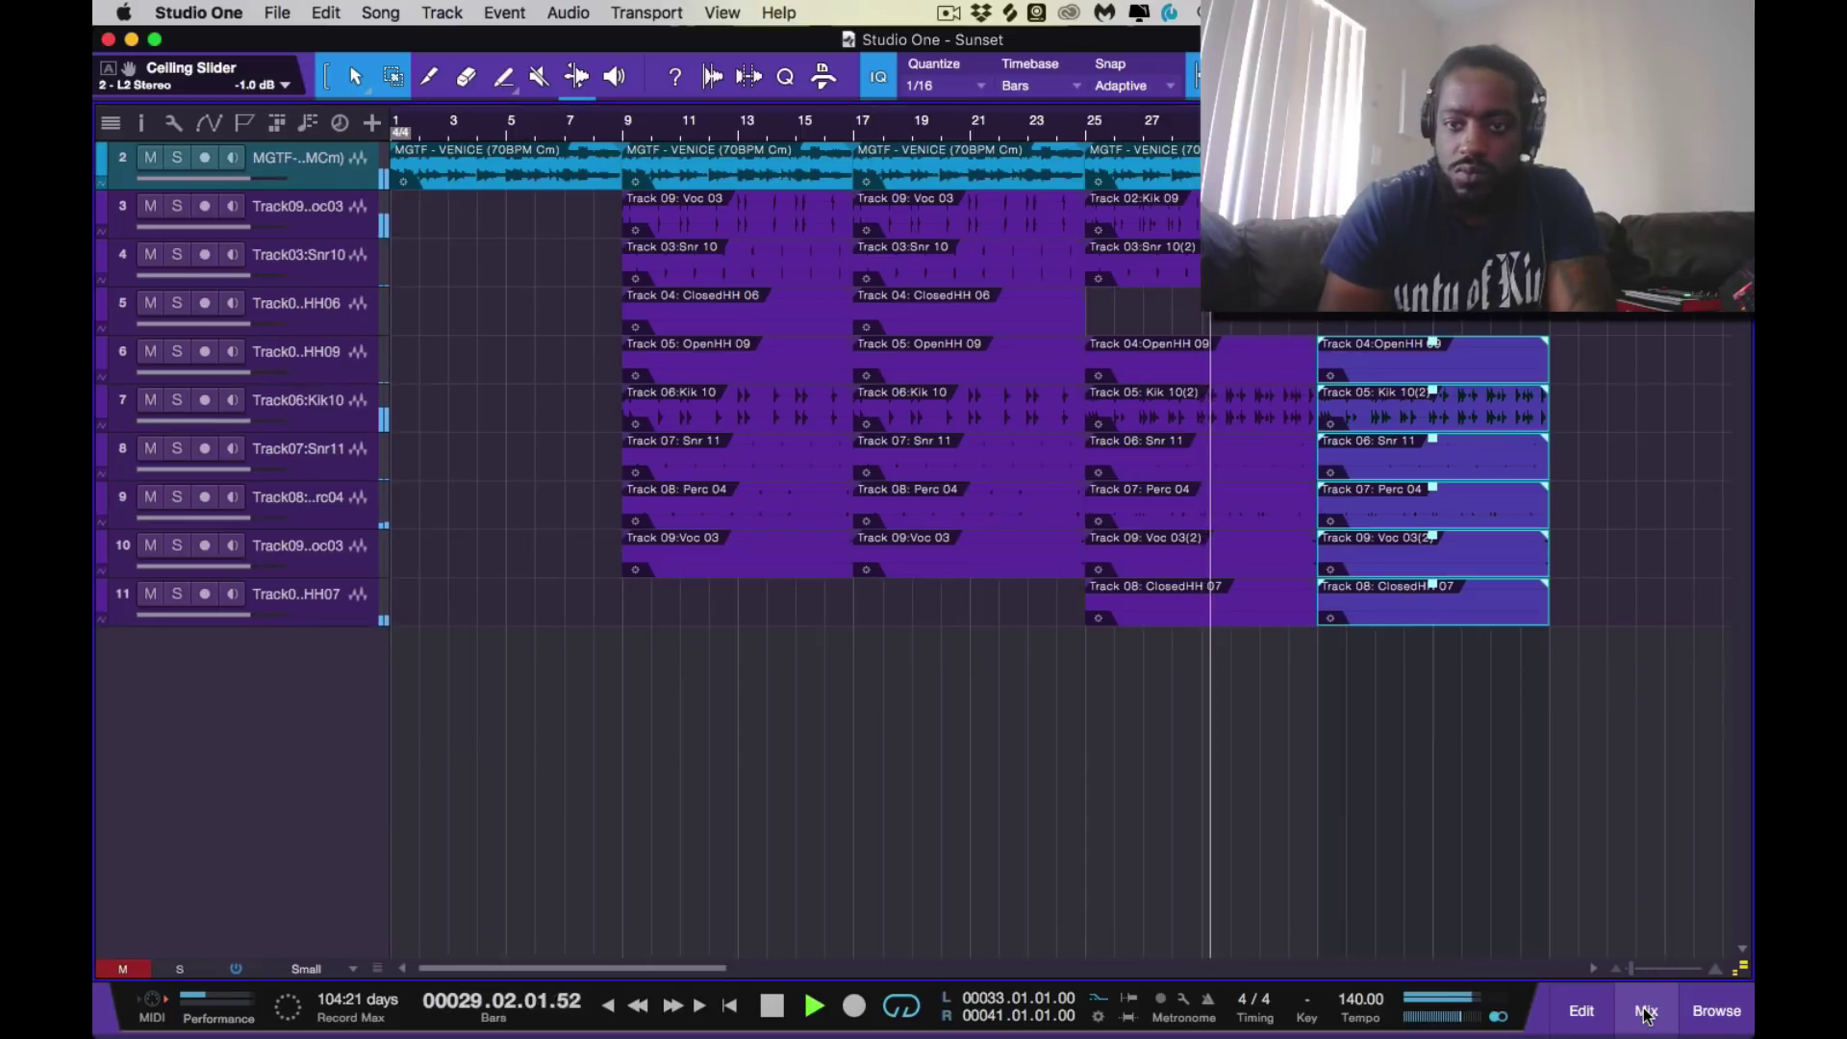
{"action": "key", "text": "w"}
{"action": "key", "text": "w"}
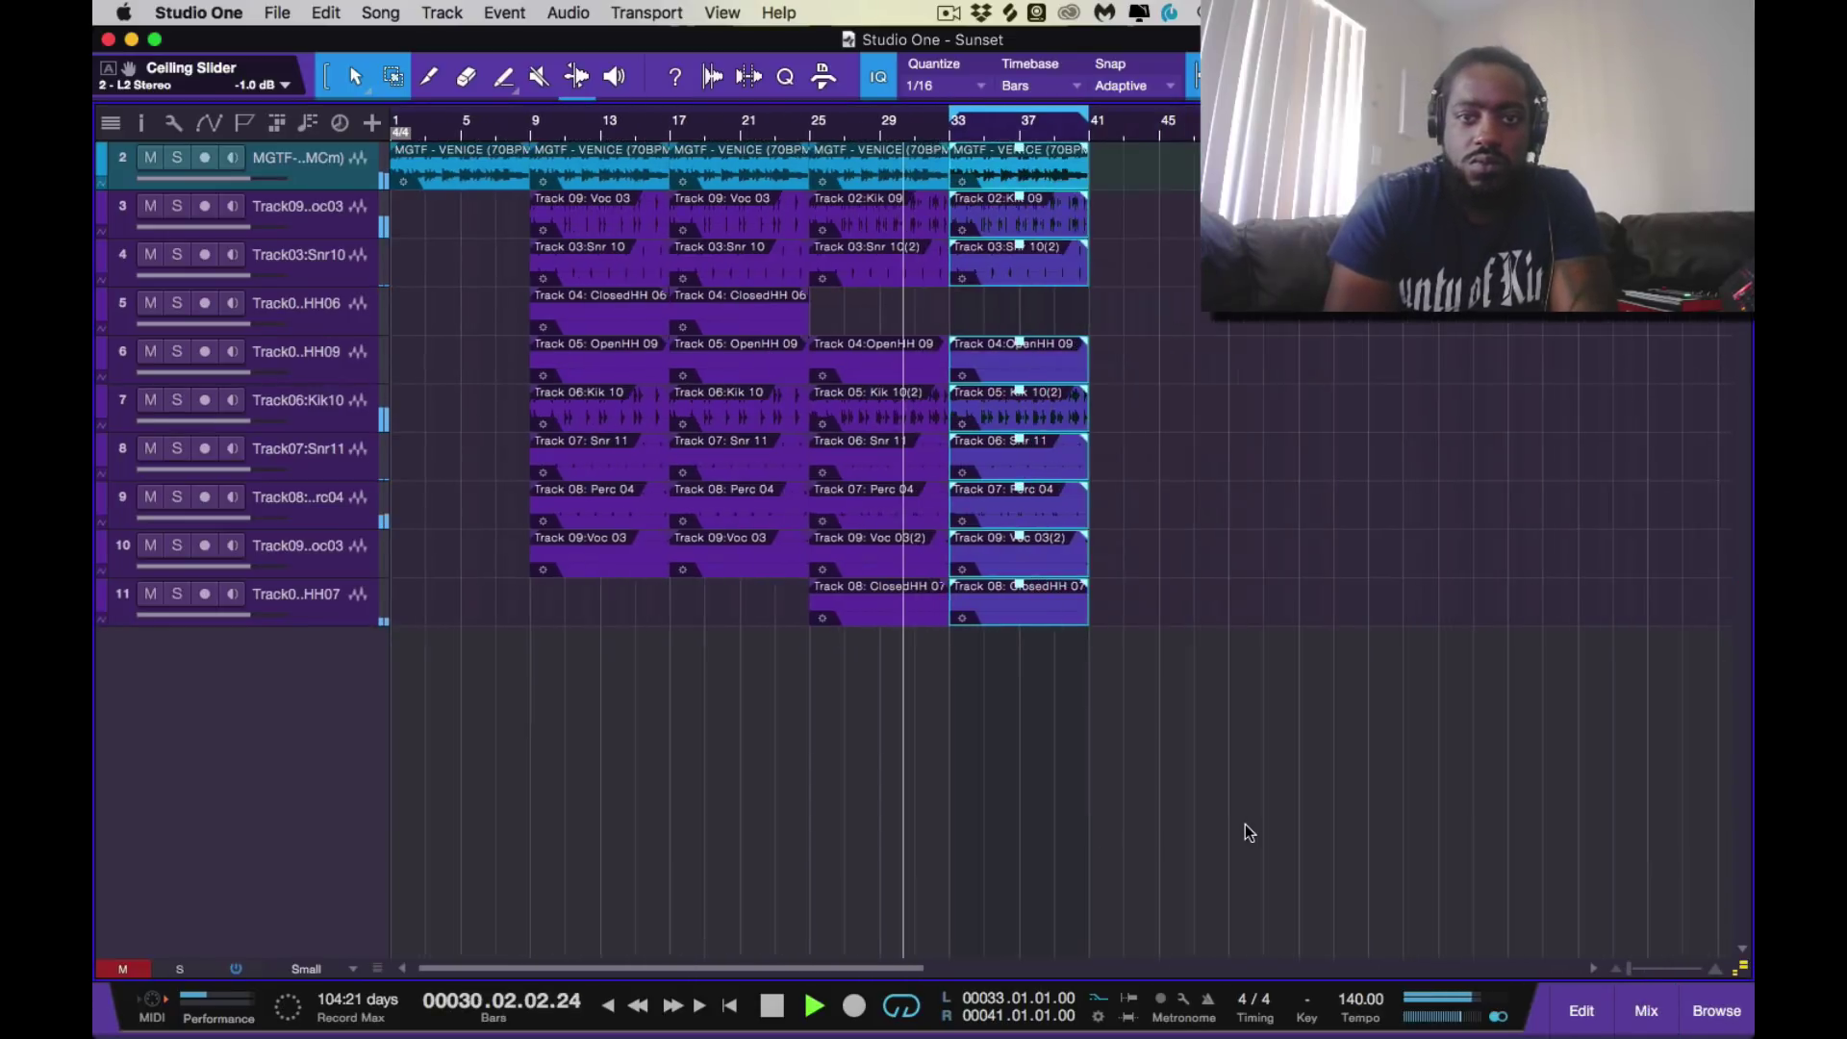
{"action": "key", "text": "w"}
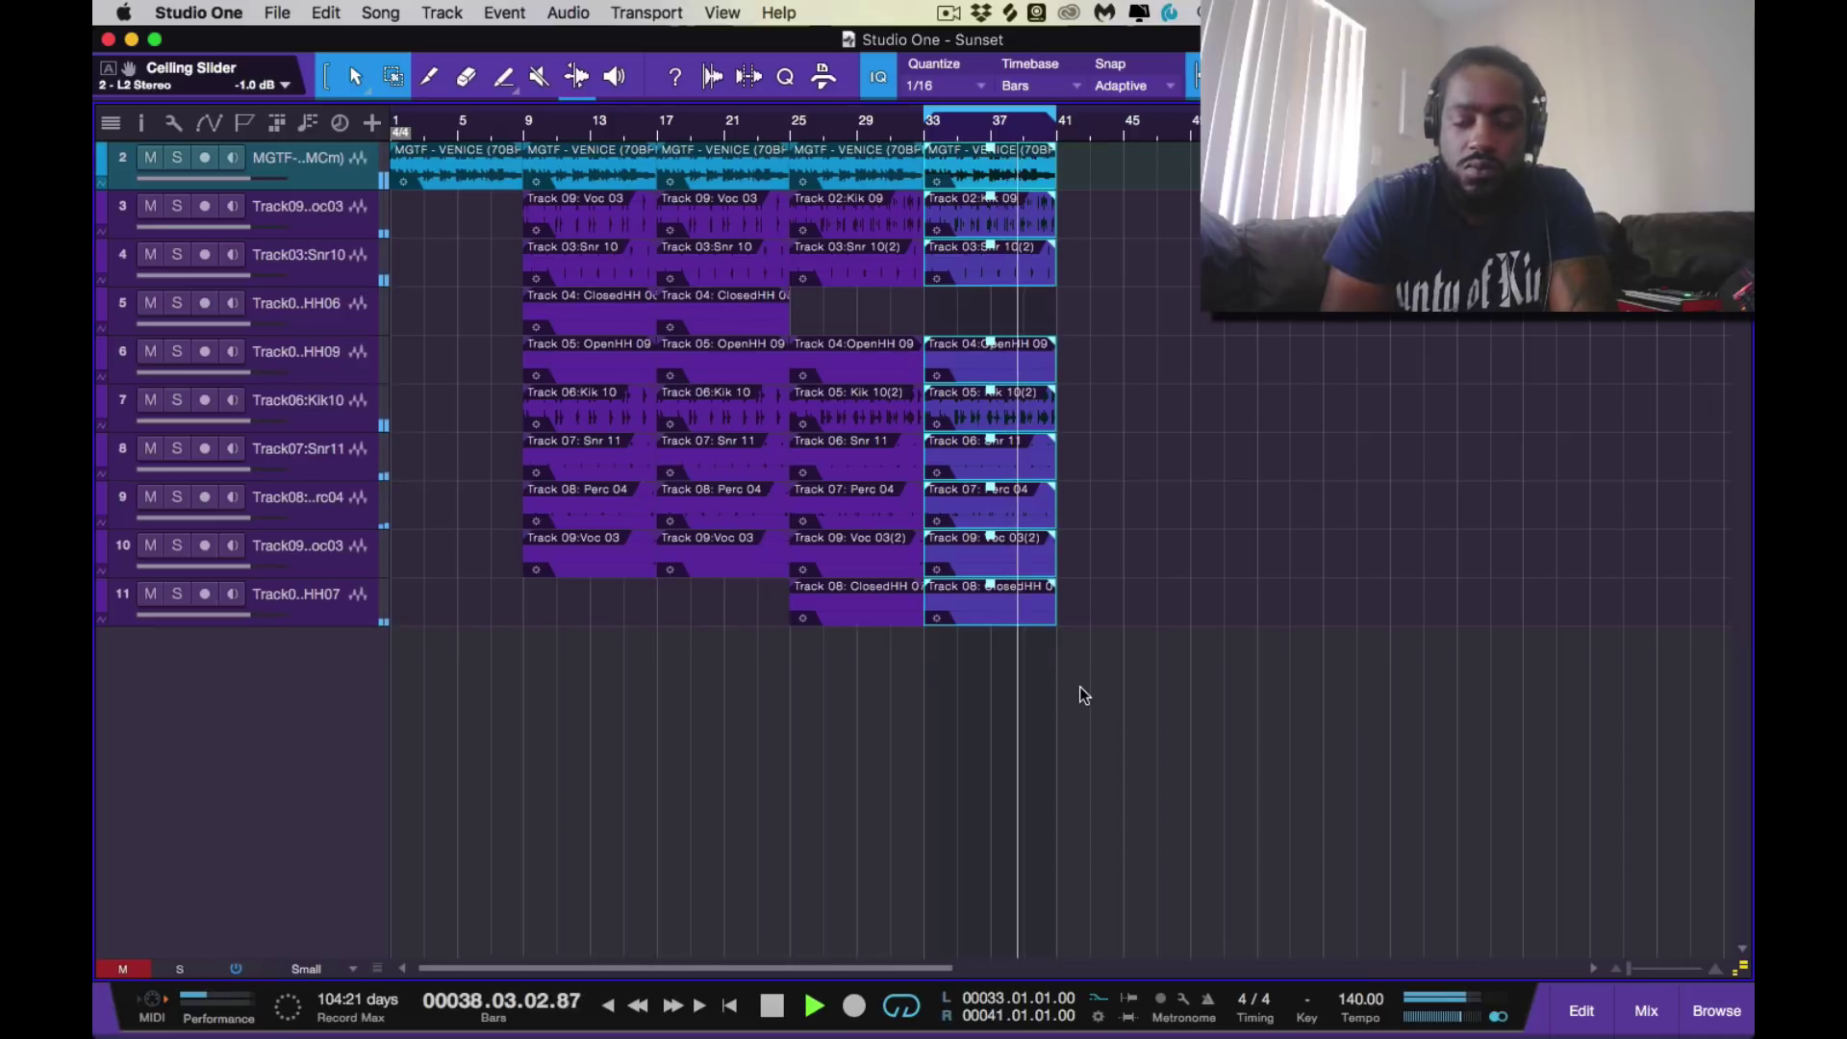
{"action": "key", "text": "space"}
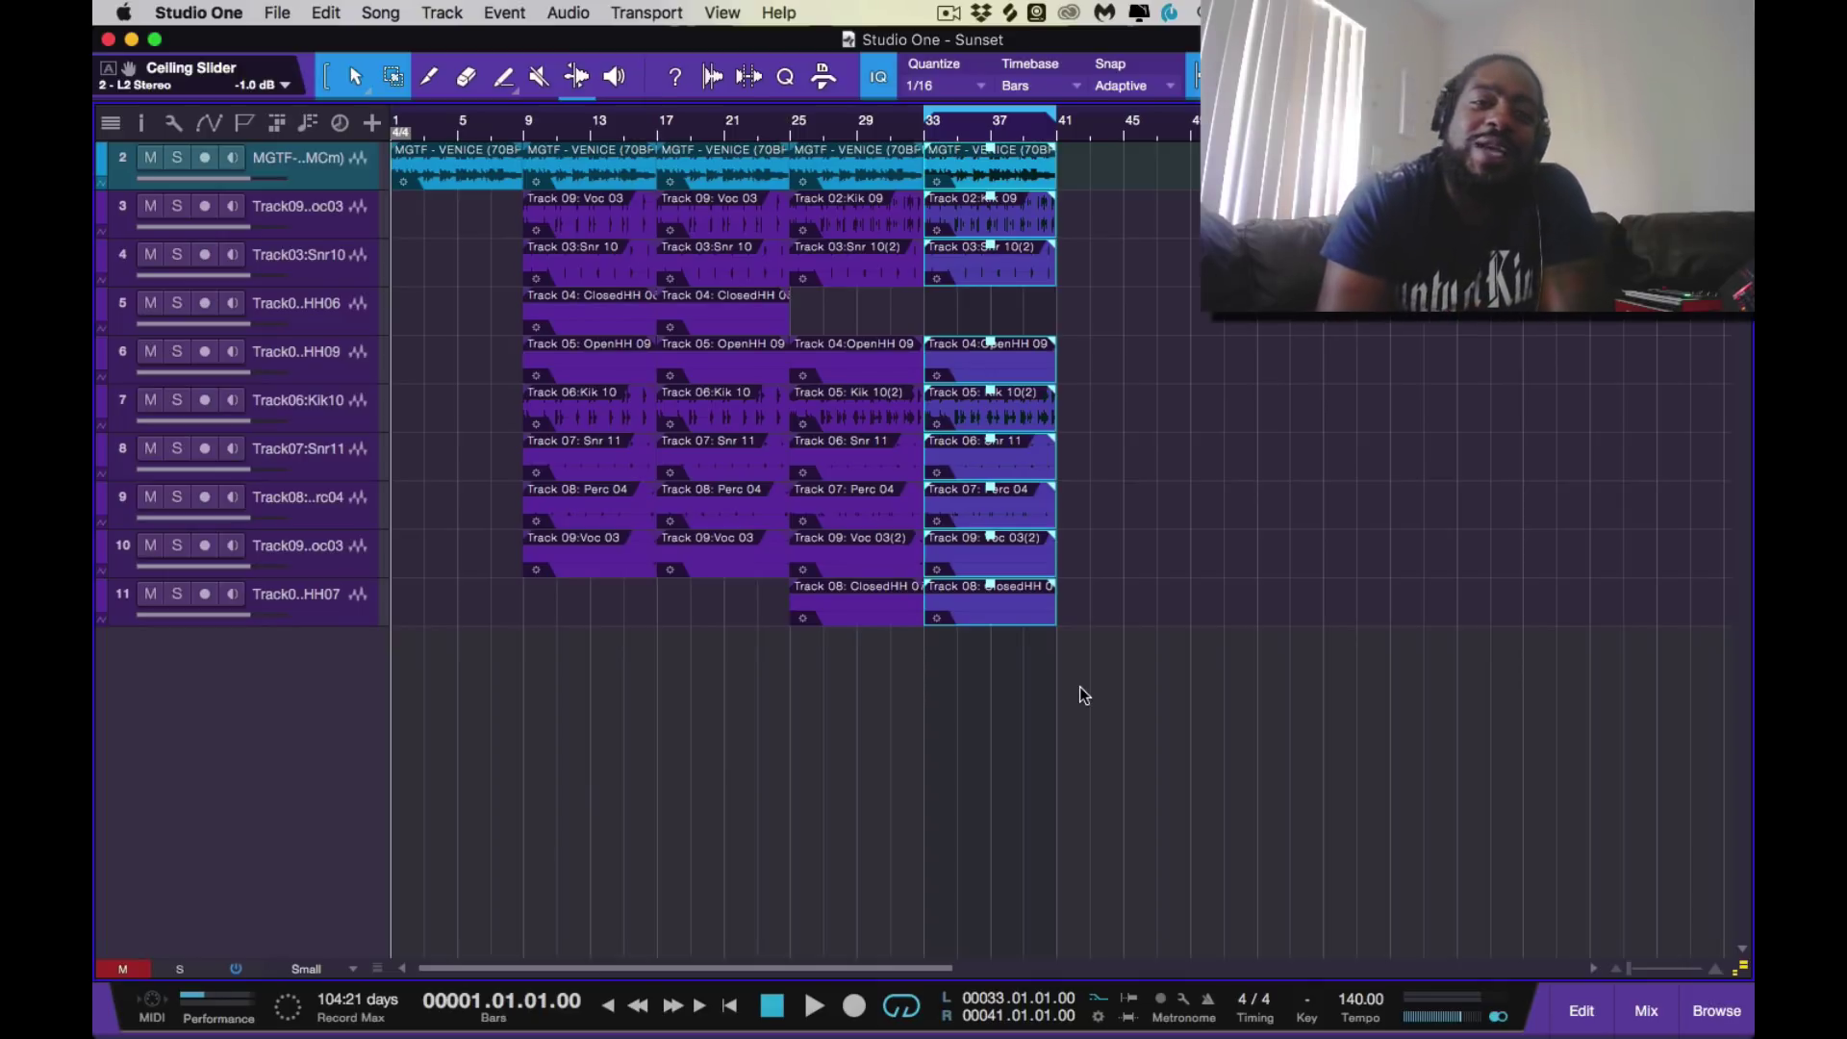
{"action": "key", "text": "space"}
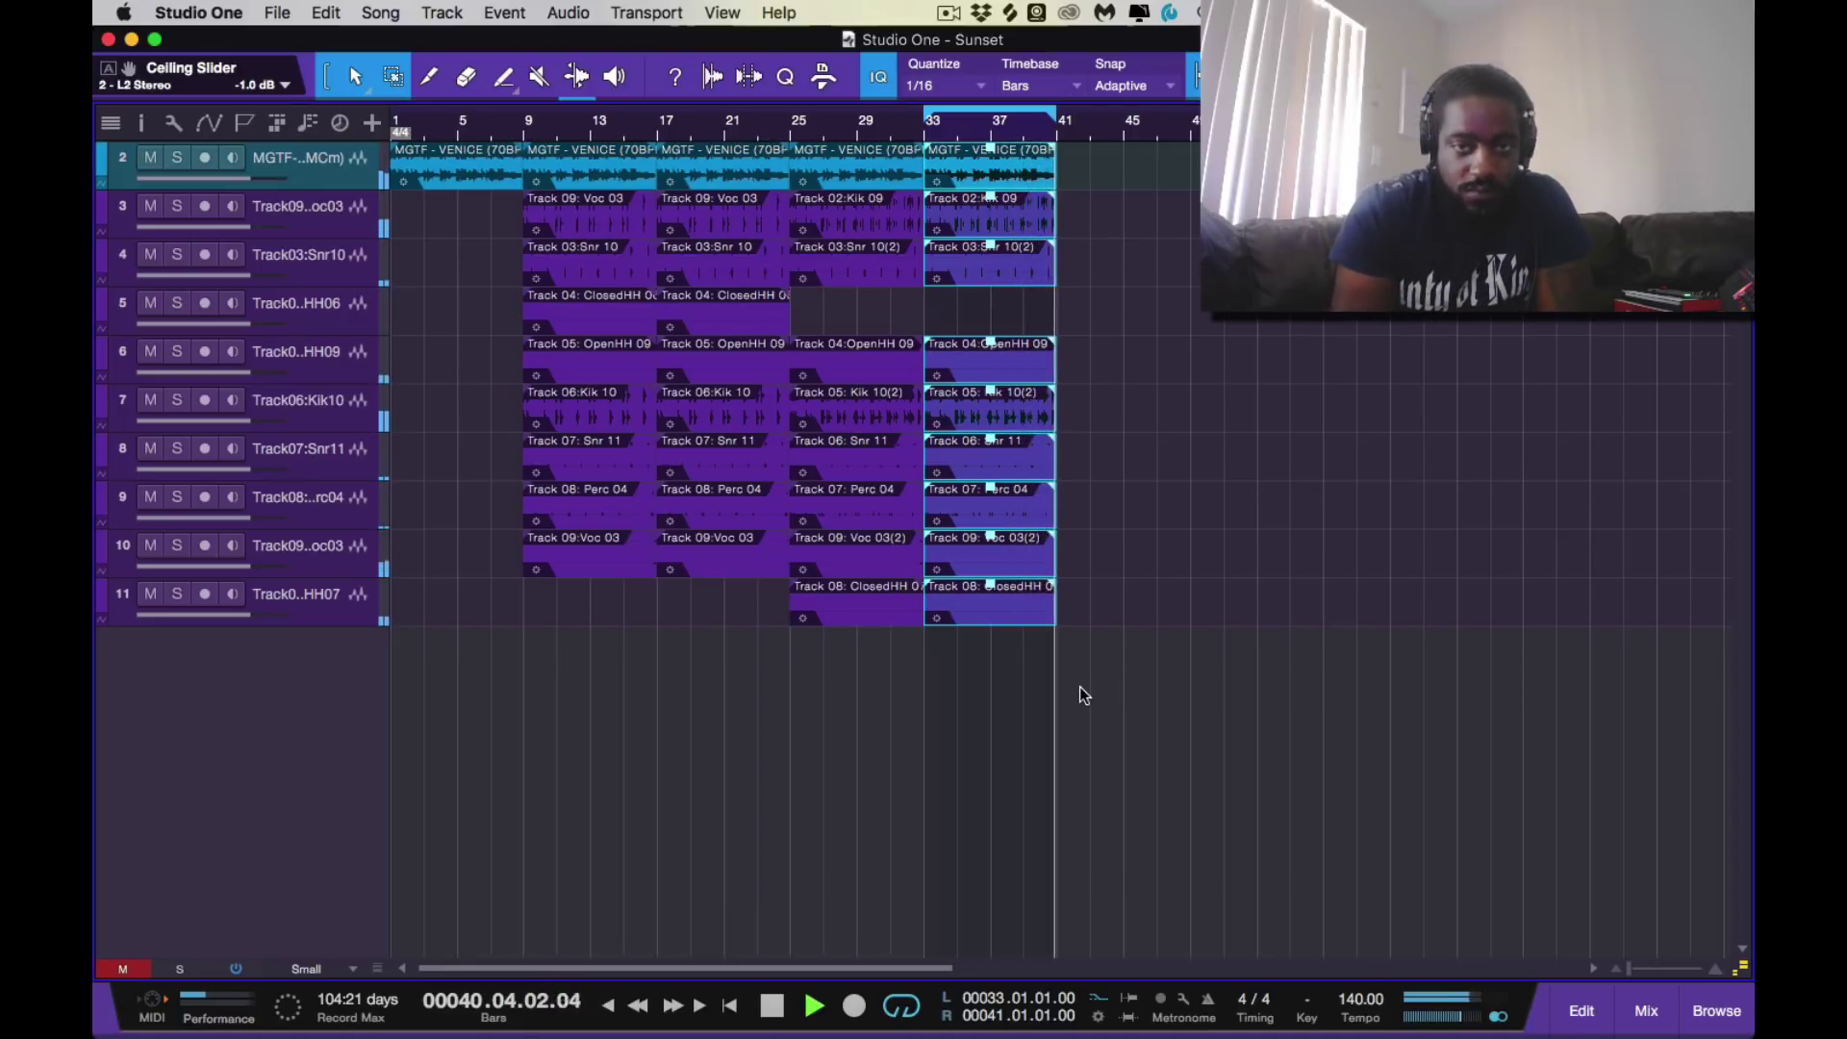
{"action": "key", "text": "space"}
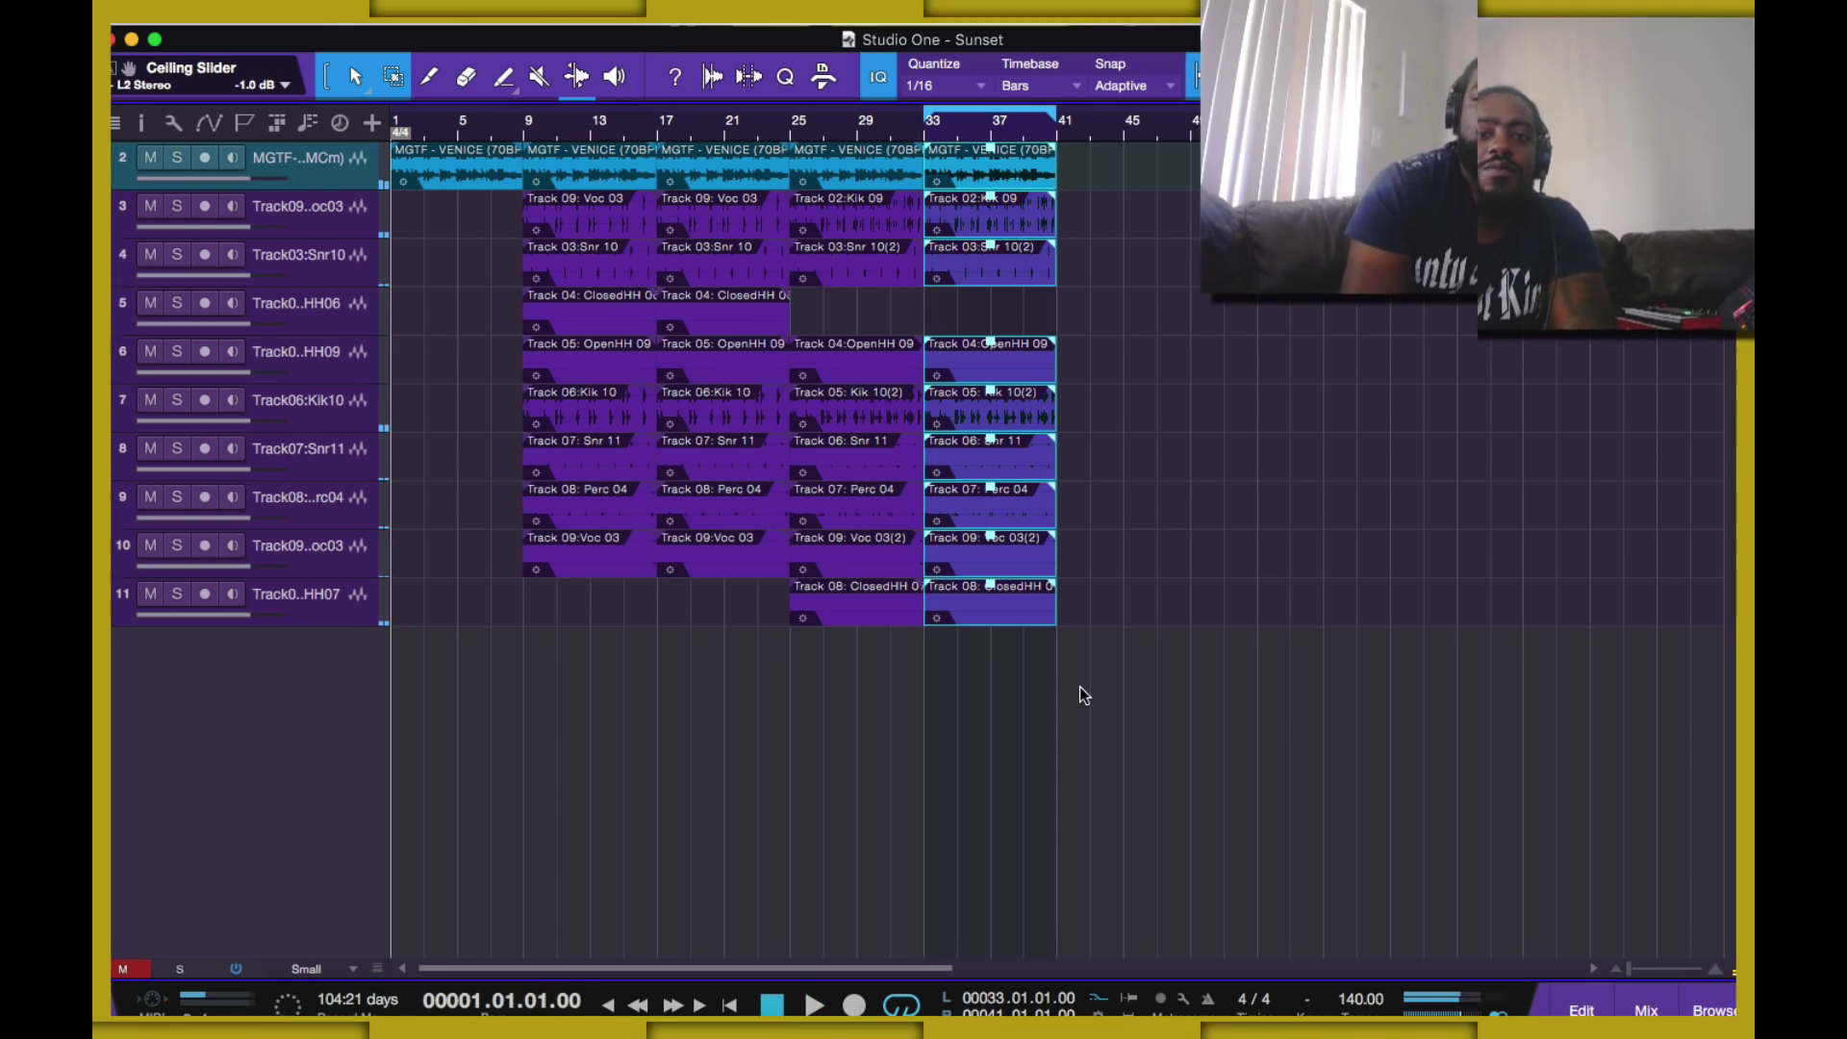